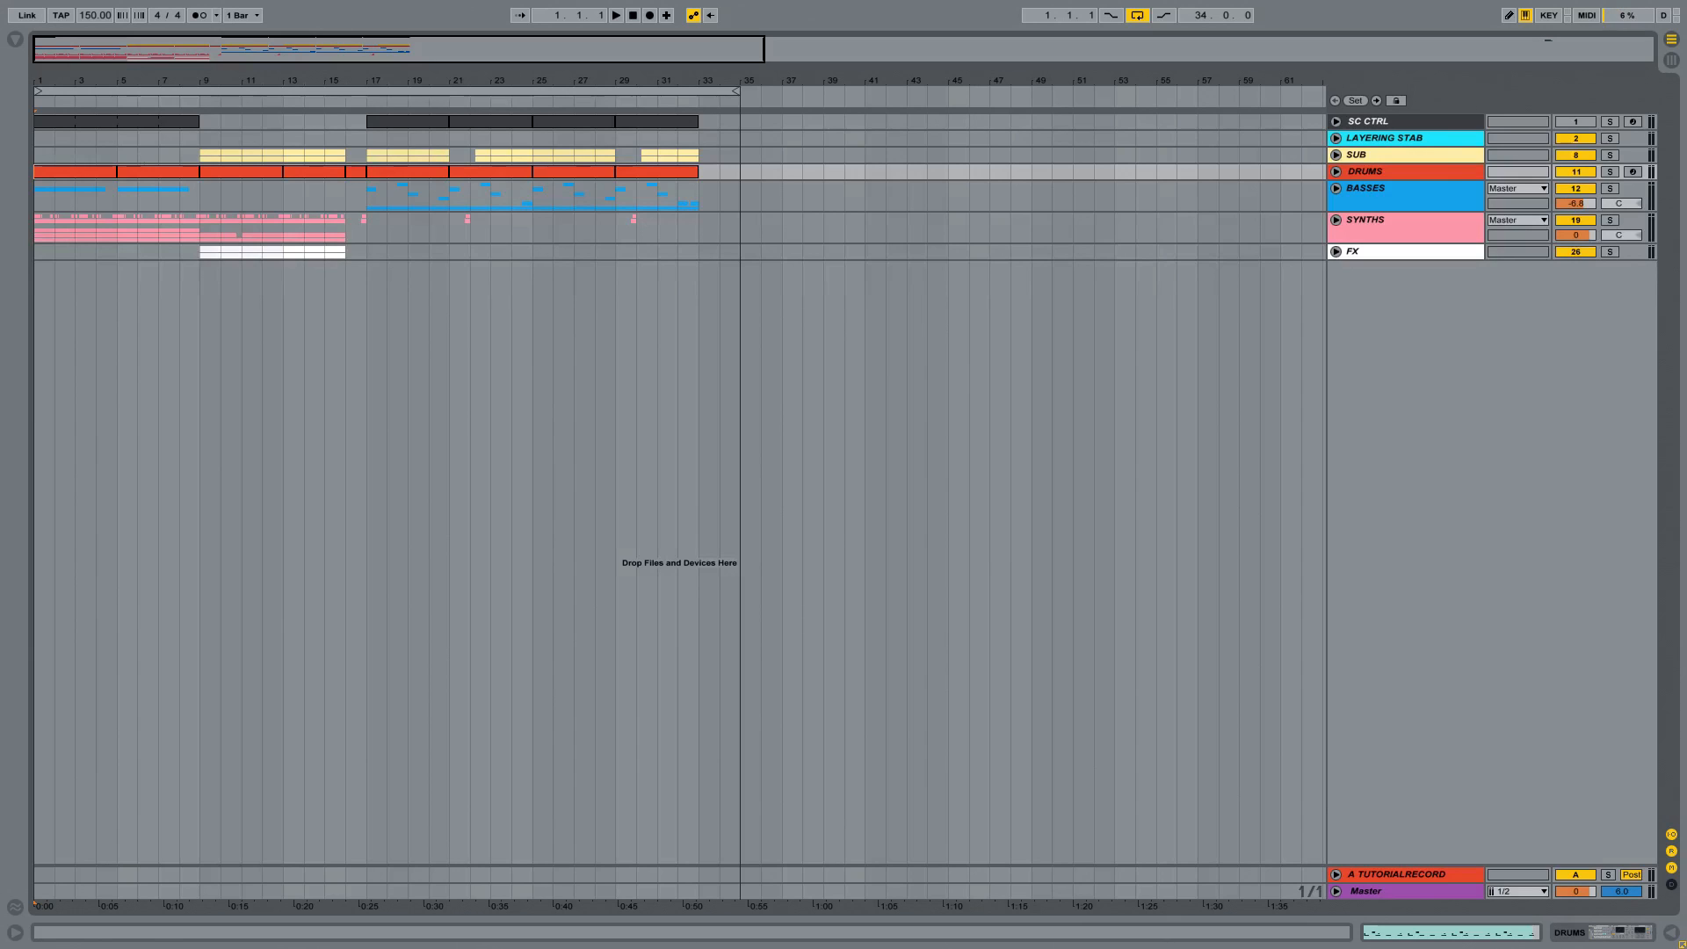
Step: Play the full arrangement from bar 1 to the end of the last clips, and reselect the 34-bar loop
click(486, 88)
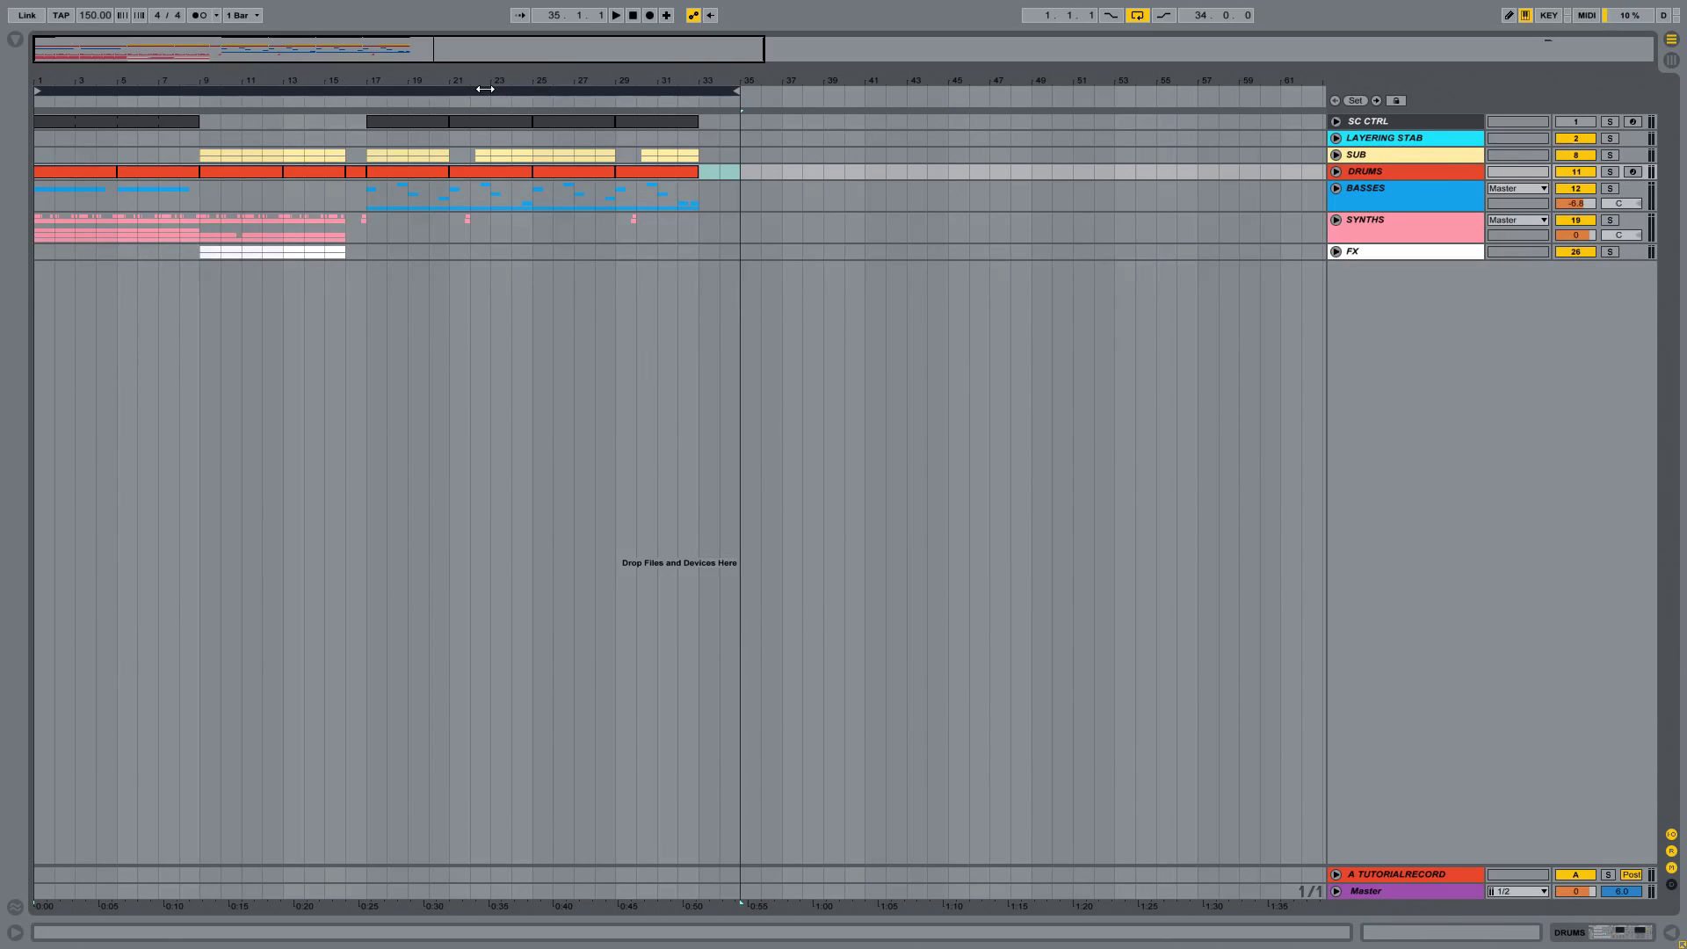
click(620, 15)
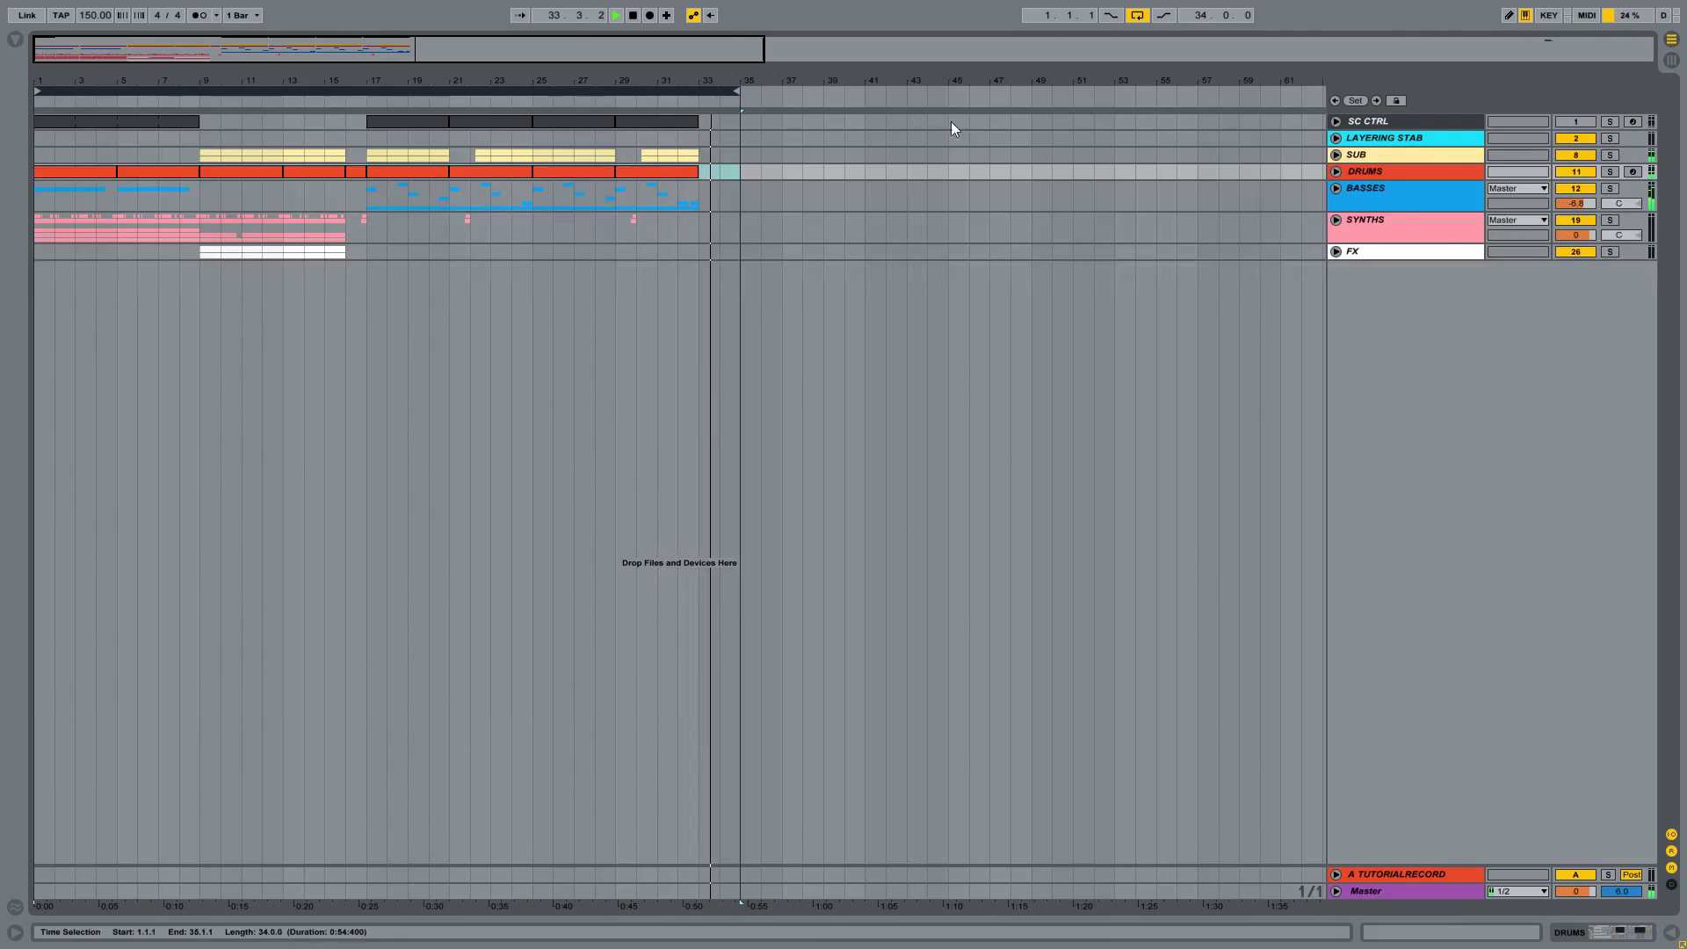
click(634, 16)
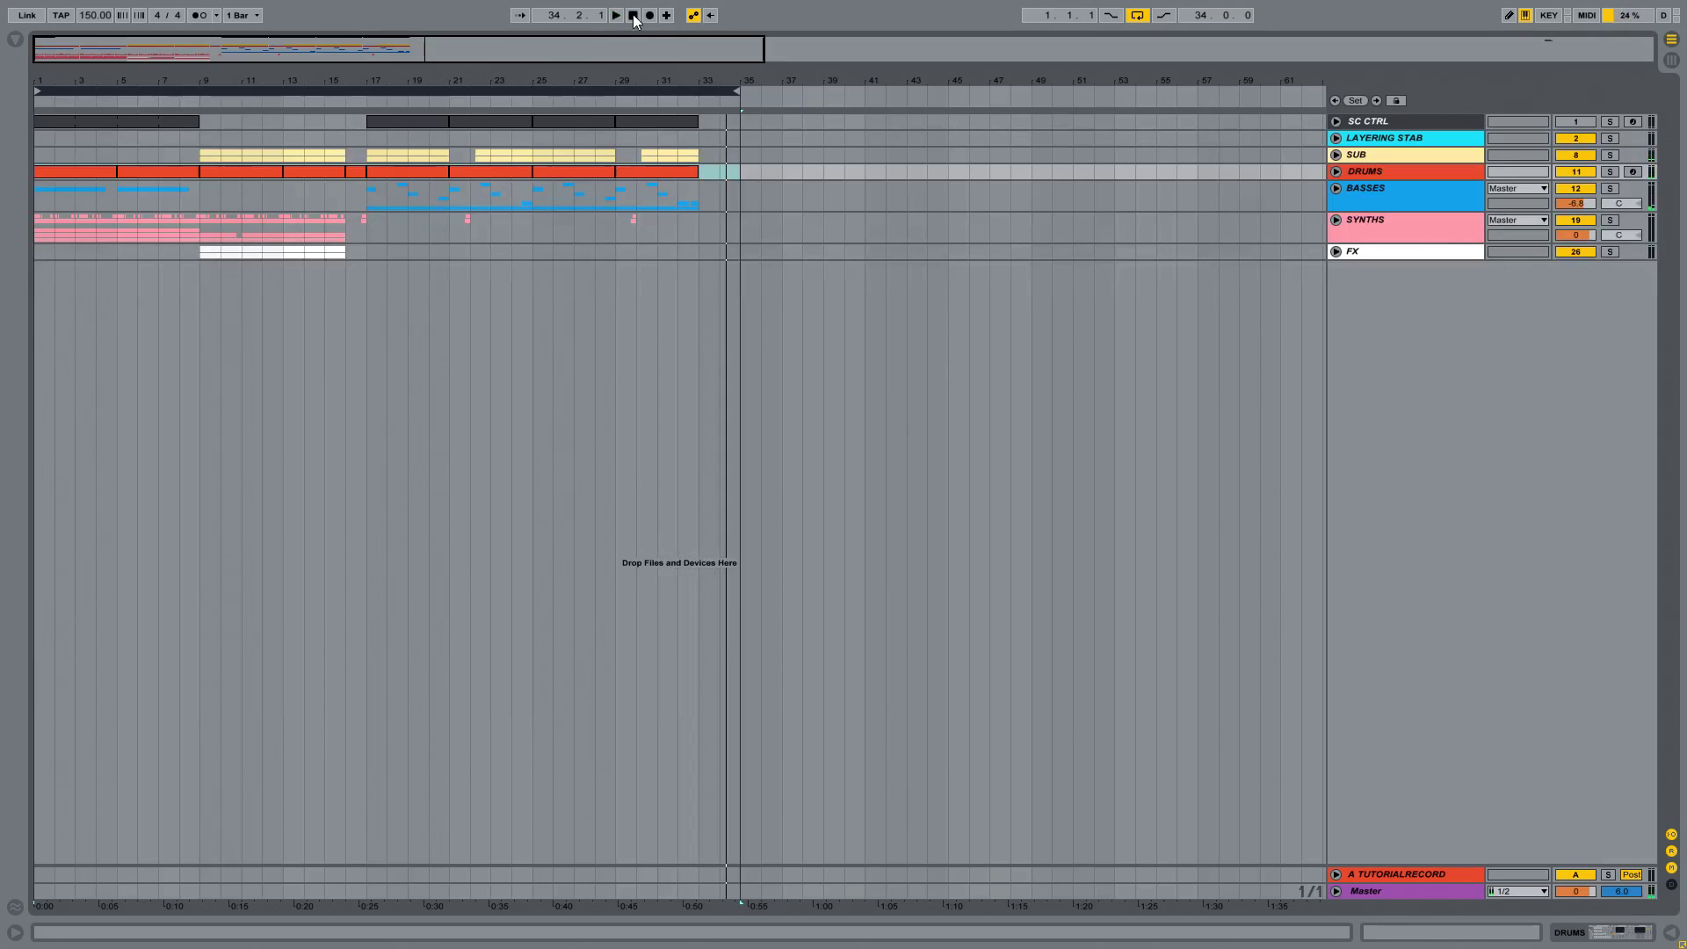
click(478, 90)
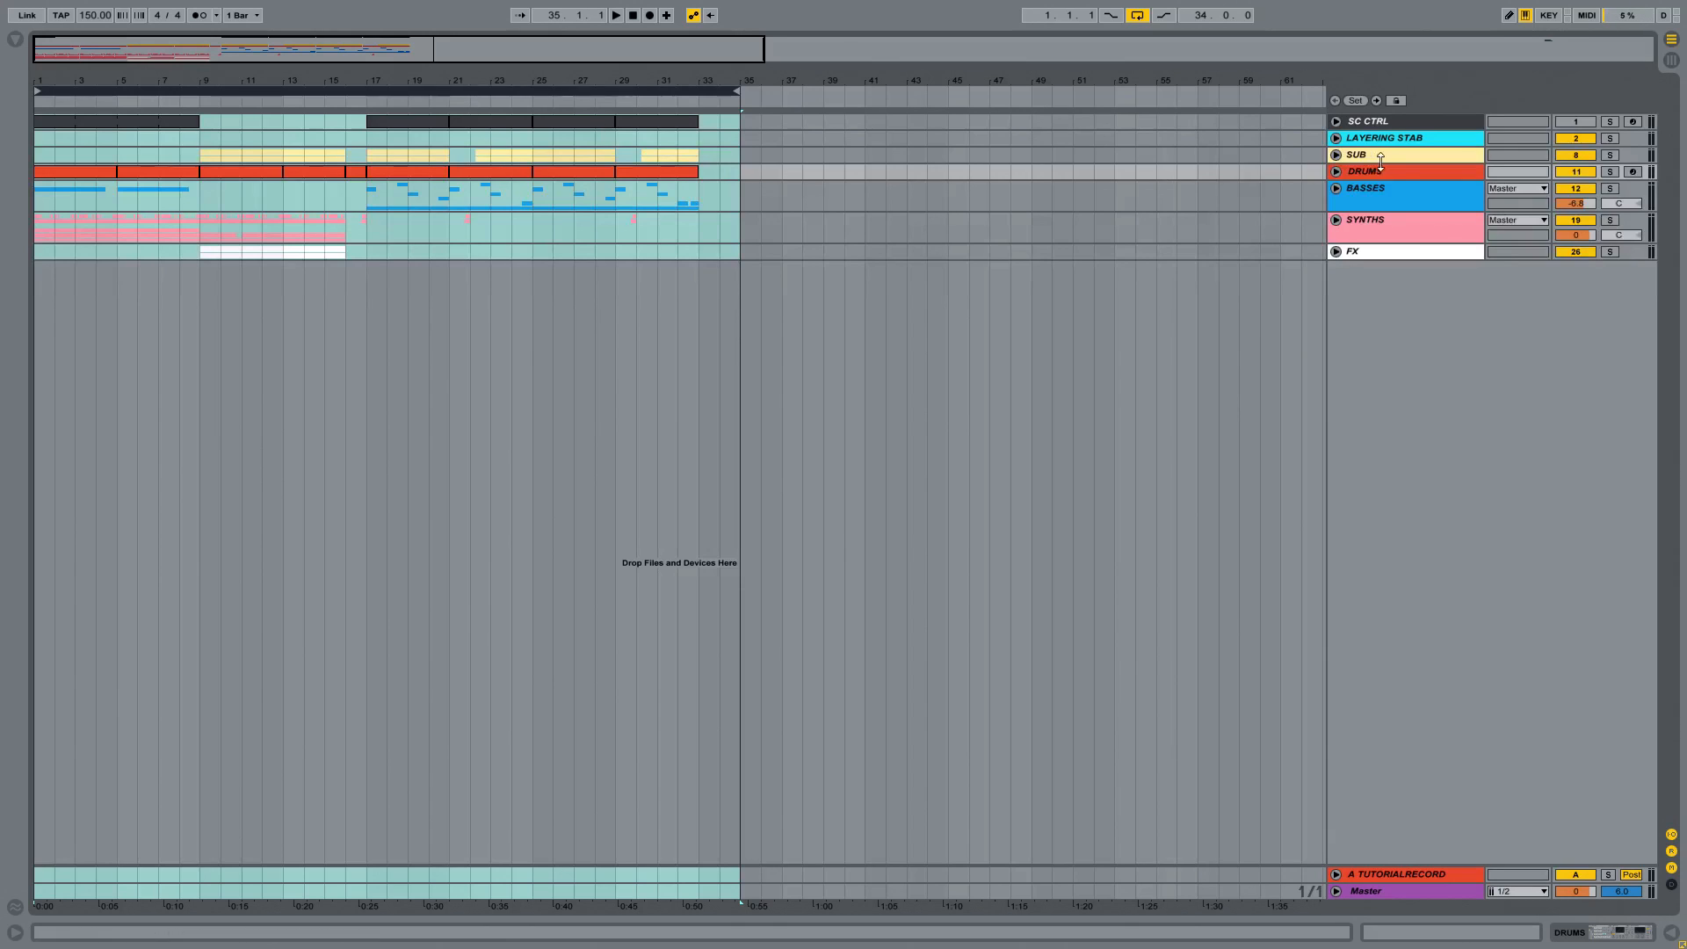
Step: Solo the SUB group and unfold it along with its MAIN SUB OPERATOR and MAIN SUB SAMPLER tracks
click(1349, 158)
click(1335, 156)
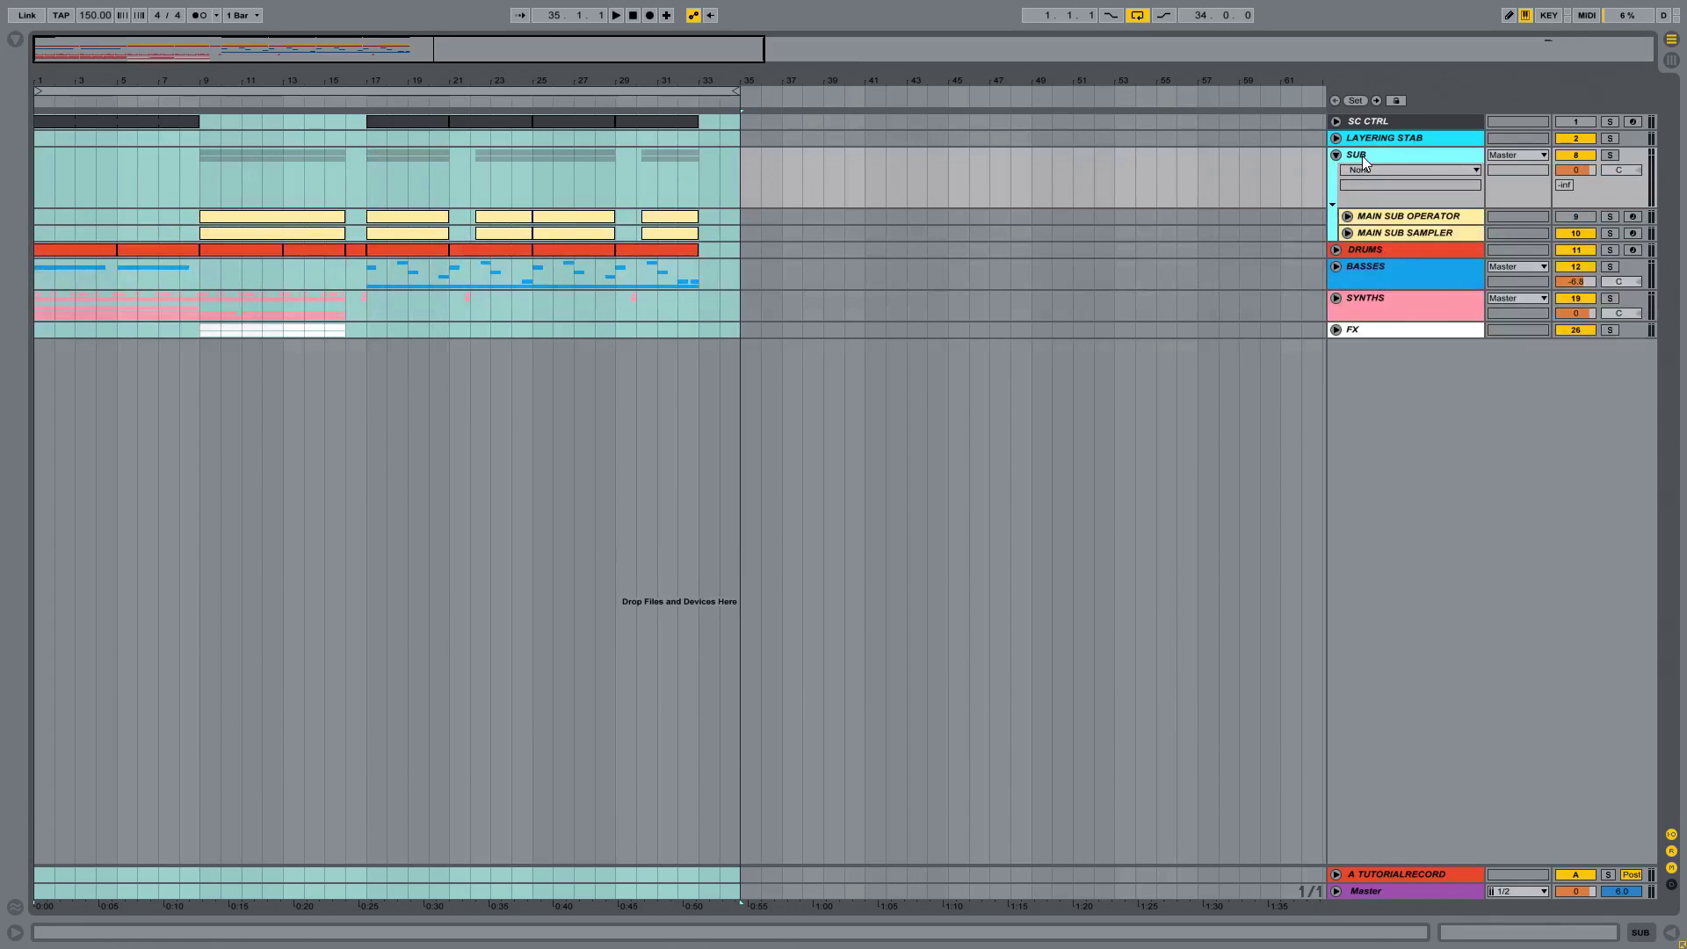
click(1610, 156)
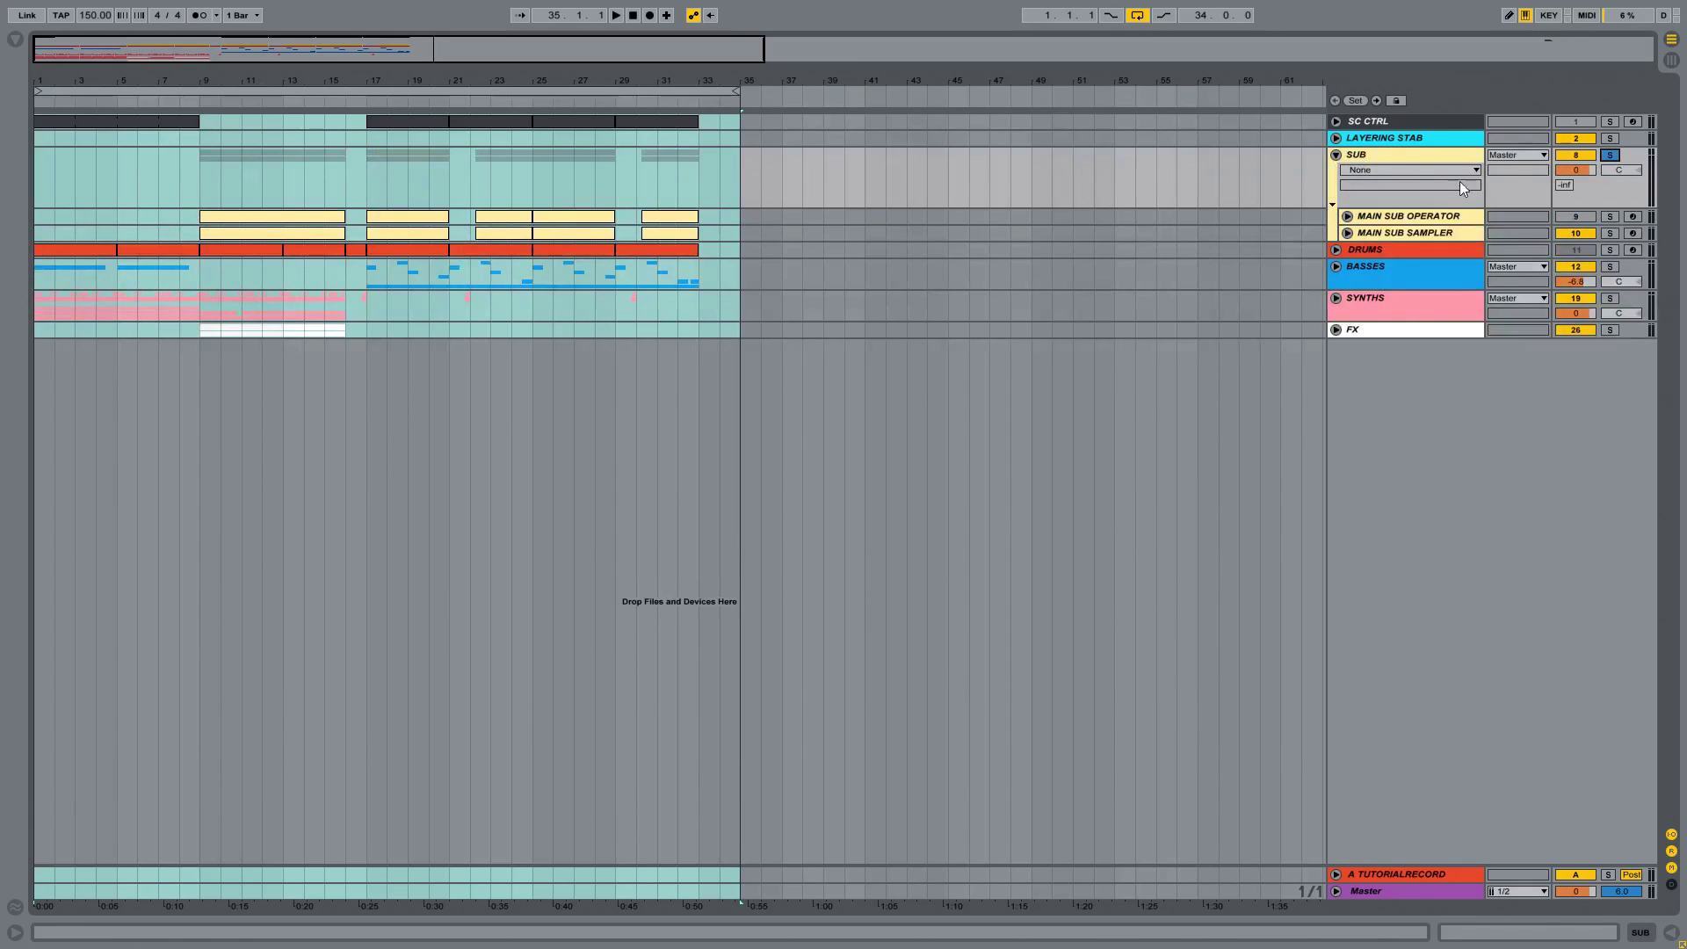
click(1405, 220)
click(1347, 216)
click(1348, 293)
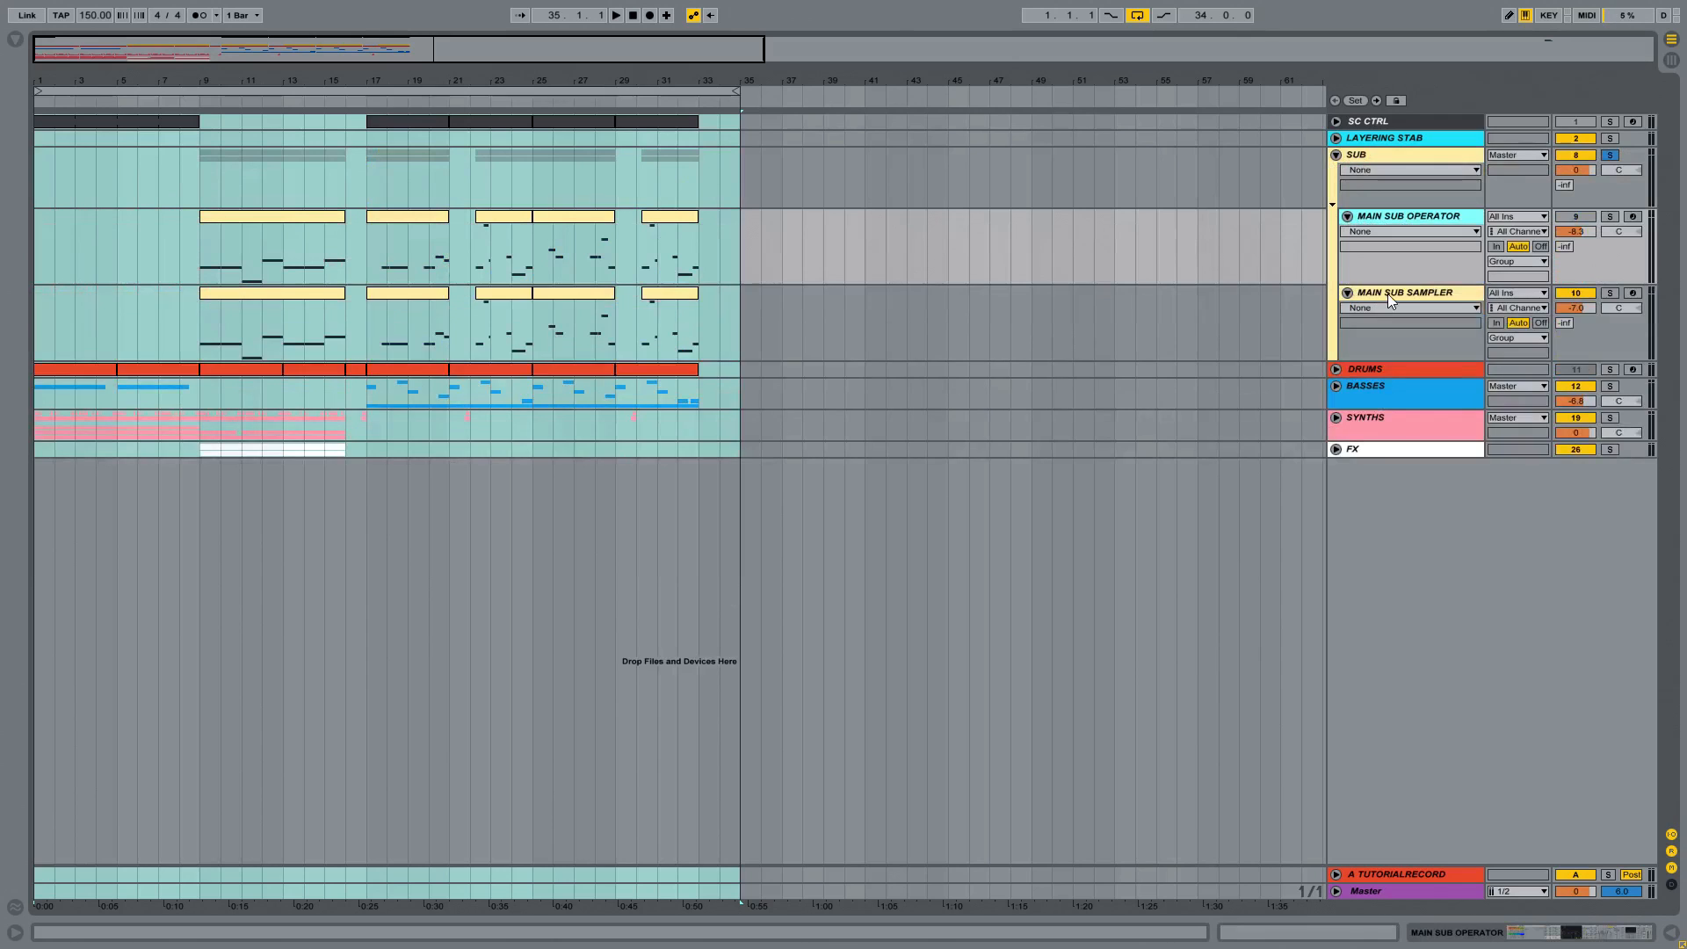
click(1388, 293)
Step: Listen to the soloed sub from the clip at bar 9 and show the MAIN SUB OPERATOR device chain
click(313, 223)
key(space)
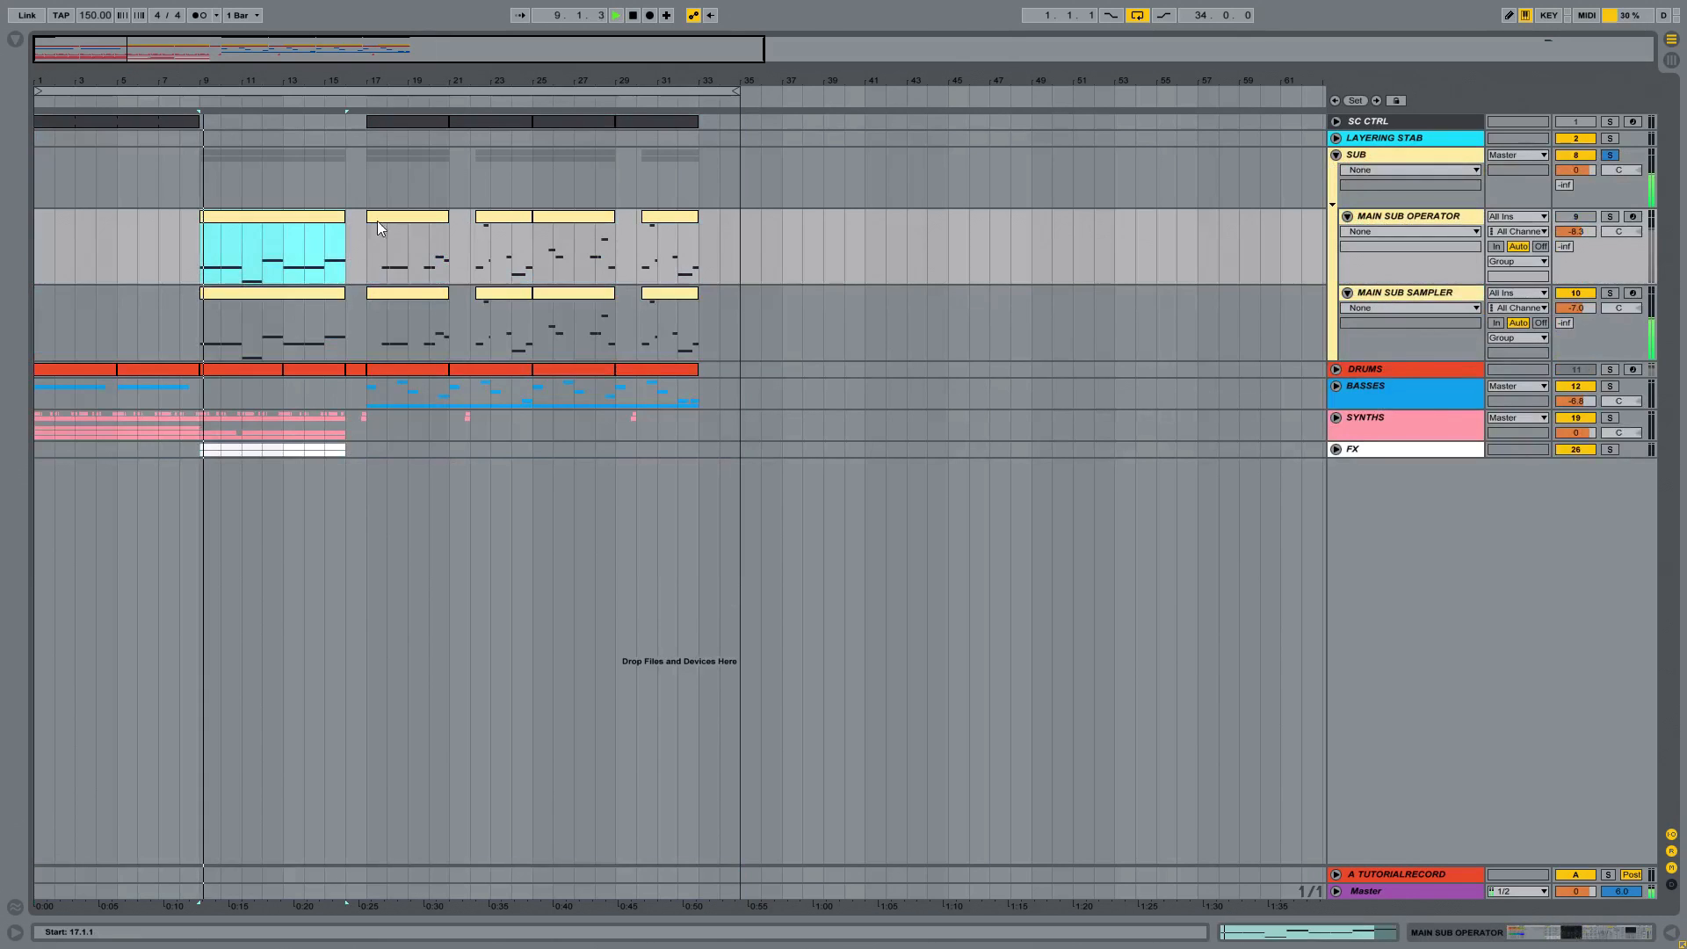
click(392, 219)
double_click(1382, 216)
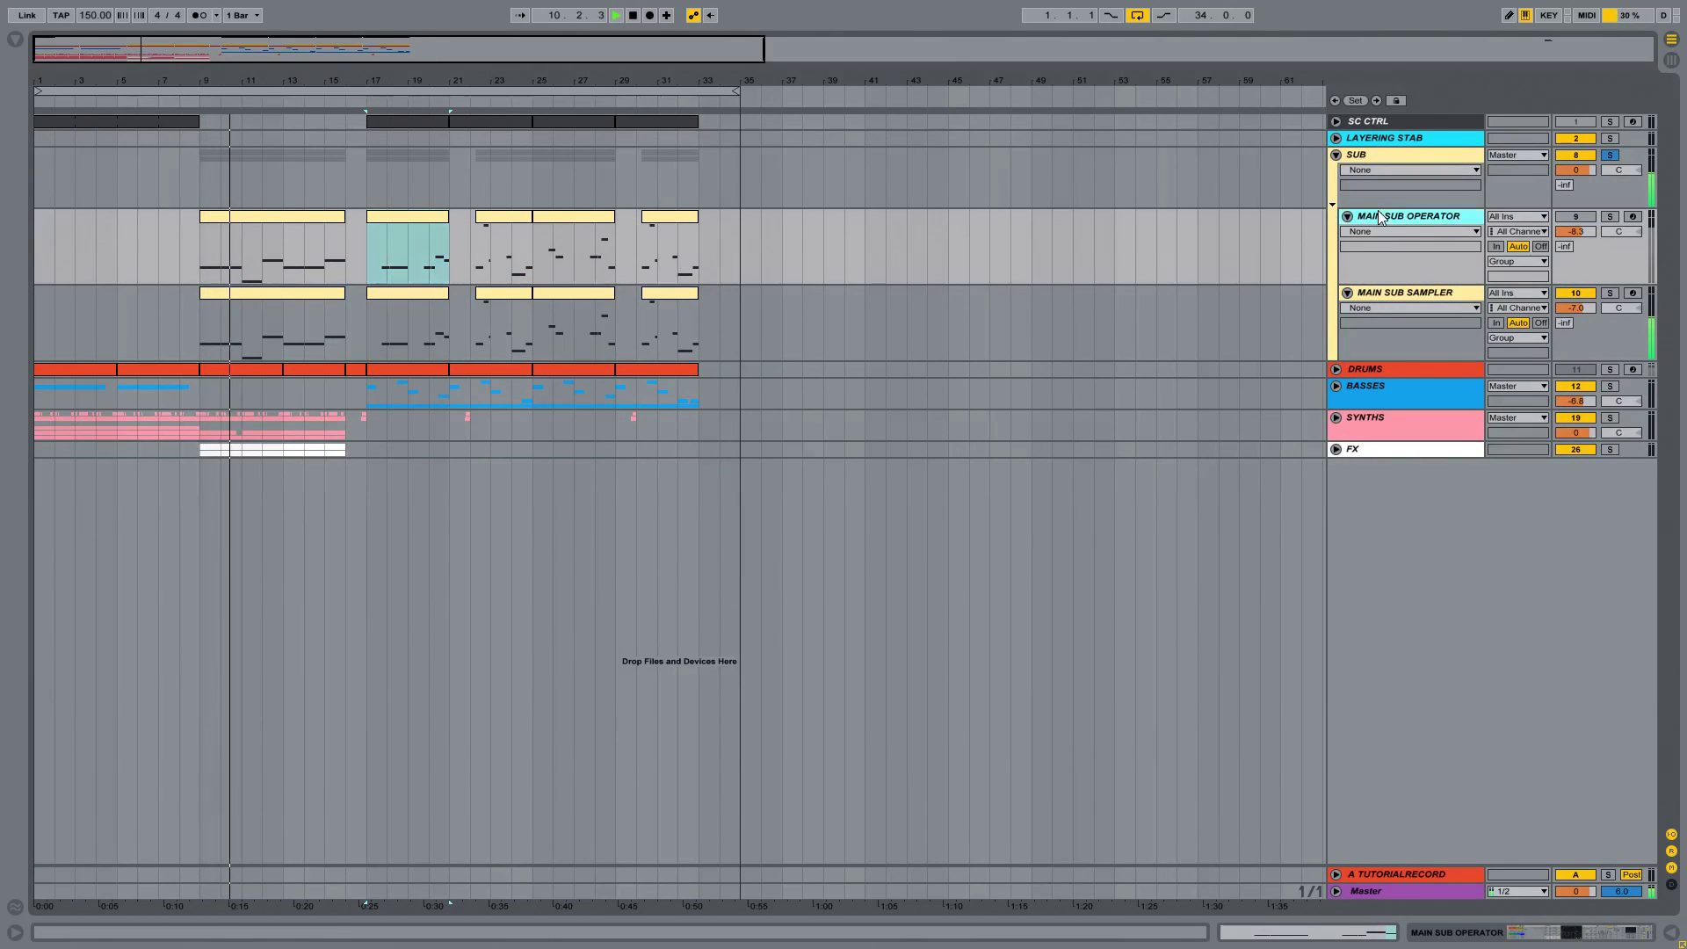
key(space)
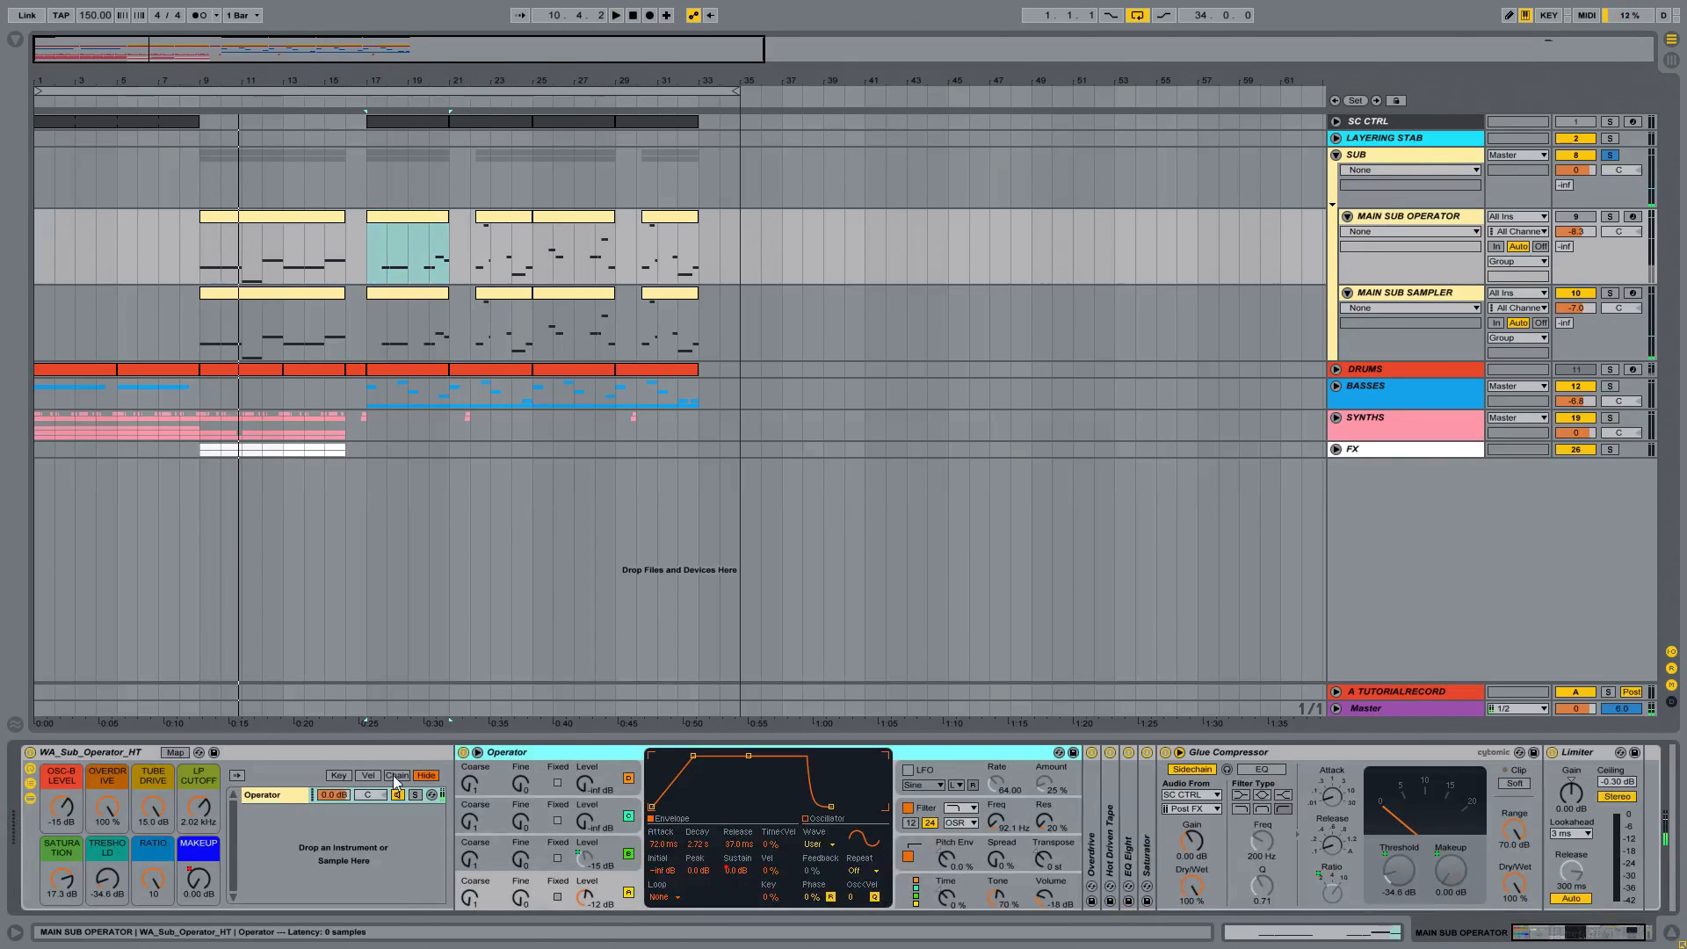
Step: Inspect the WA_Sub_Operator_HT rack's chain and devices, and collapse its Glue Compressor
click(113, 785)
click(30, 798)
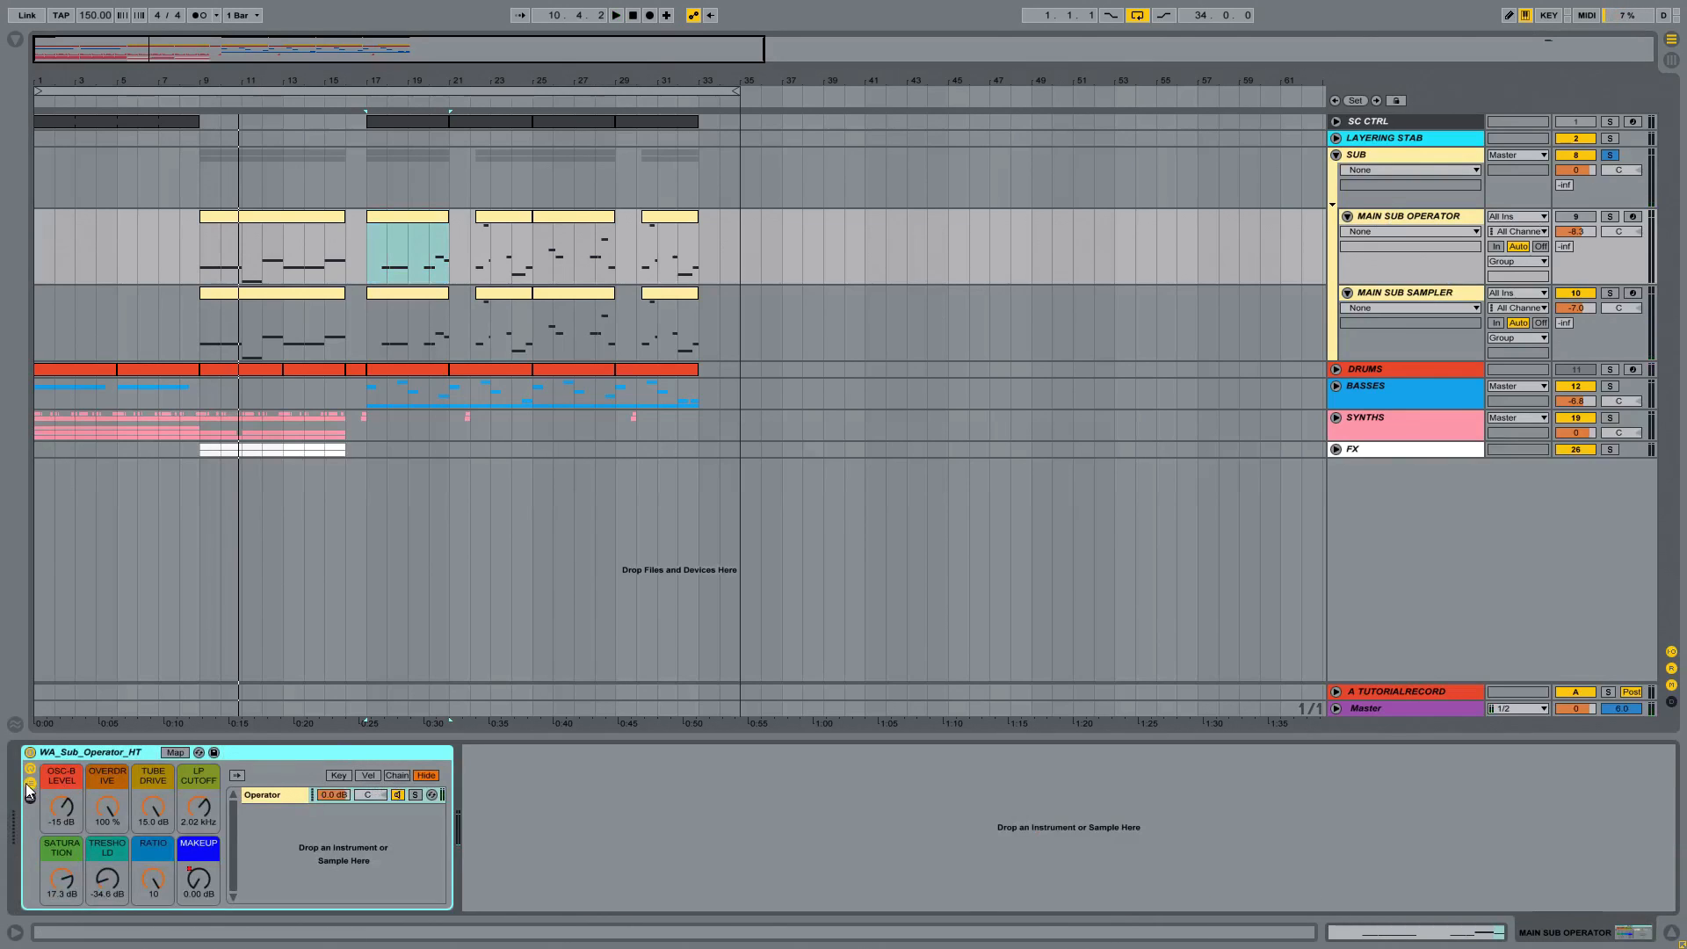
click(31, 783)
click(30, 783)
click(30, 798)
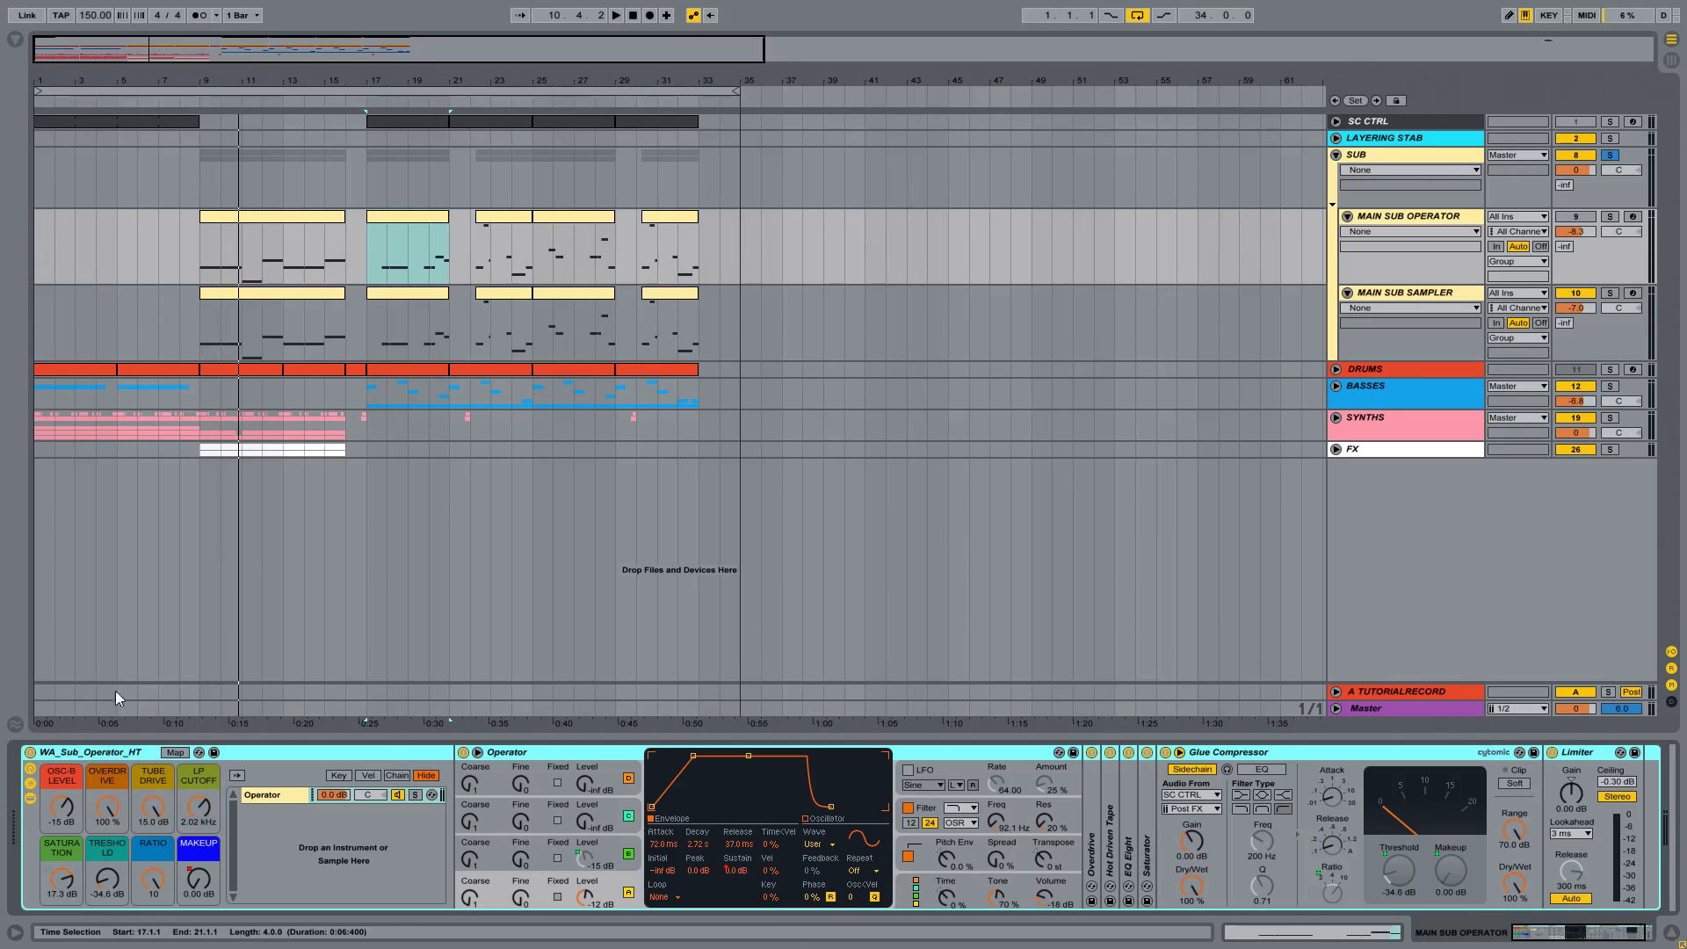
double_click(1259, 758)
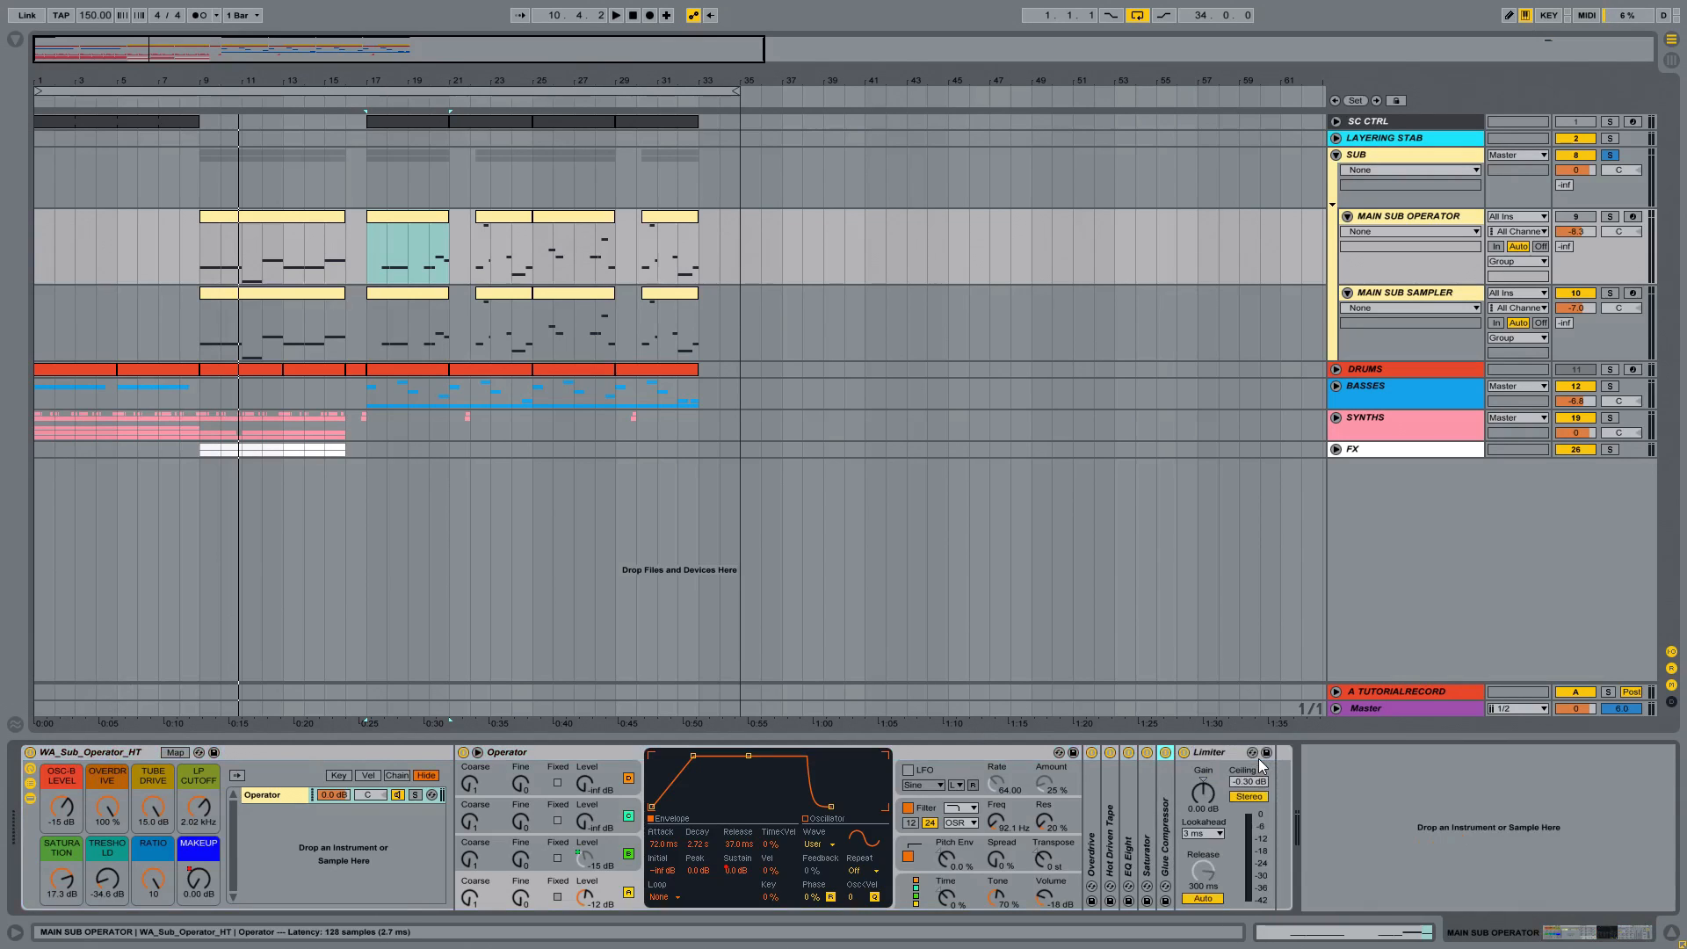
click(926, 750)
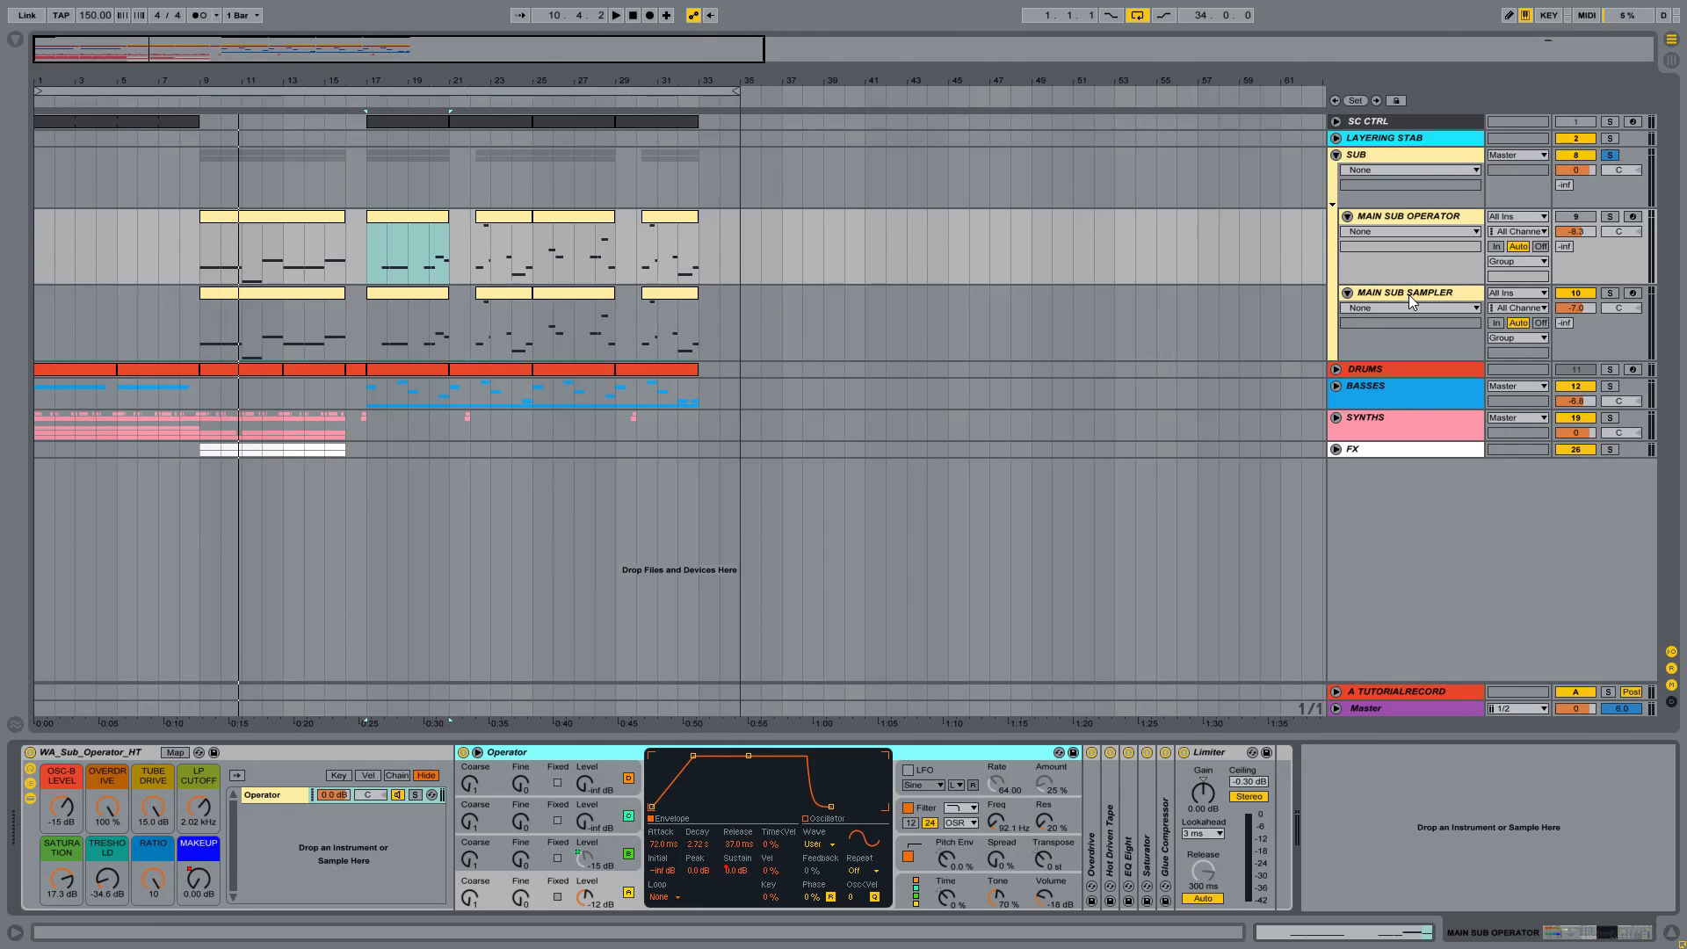
Step: Compare the device chains of the MAIN SUB OPERATOR and MAIN SUB SAMPLER tracks, ending on the sampler
click(1407, 220)
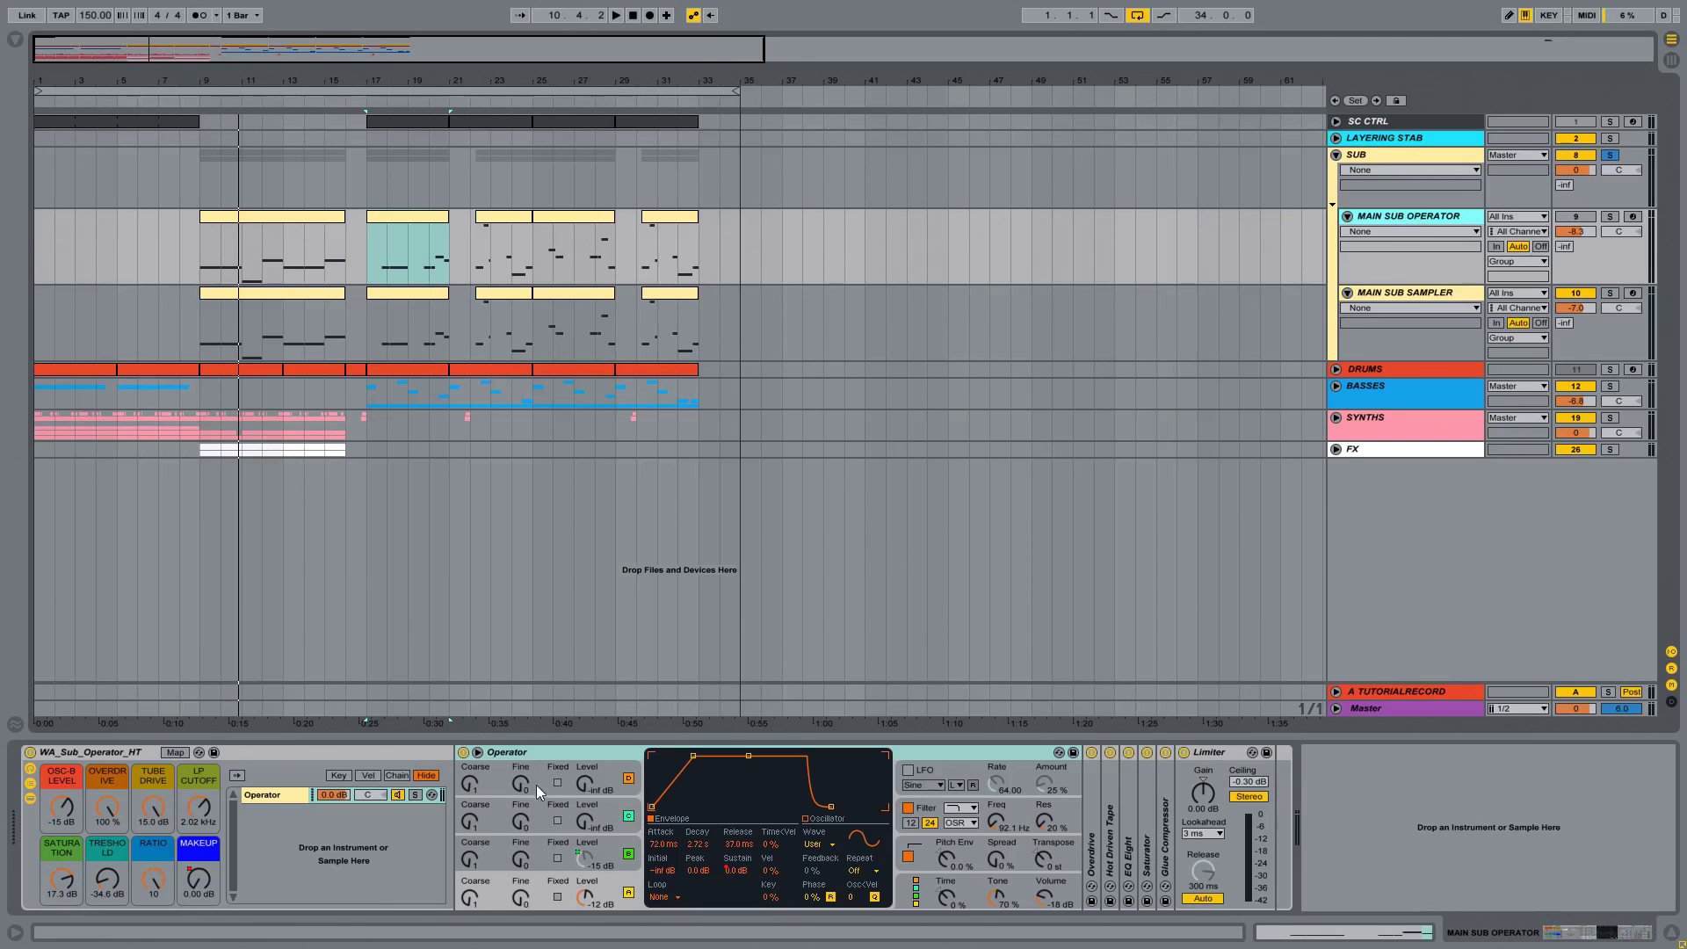
click(1404, 297)
click(1386, 220)
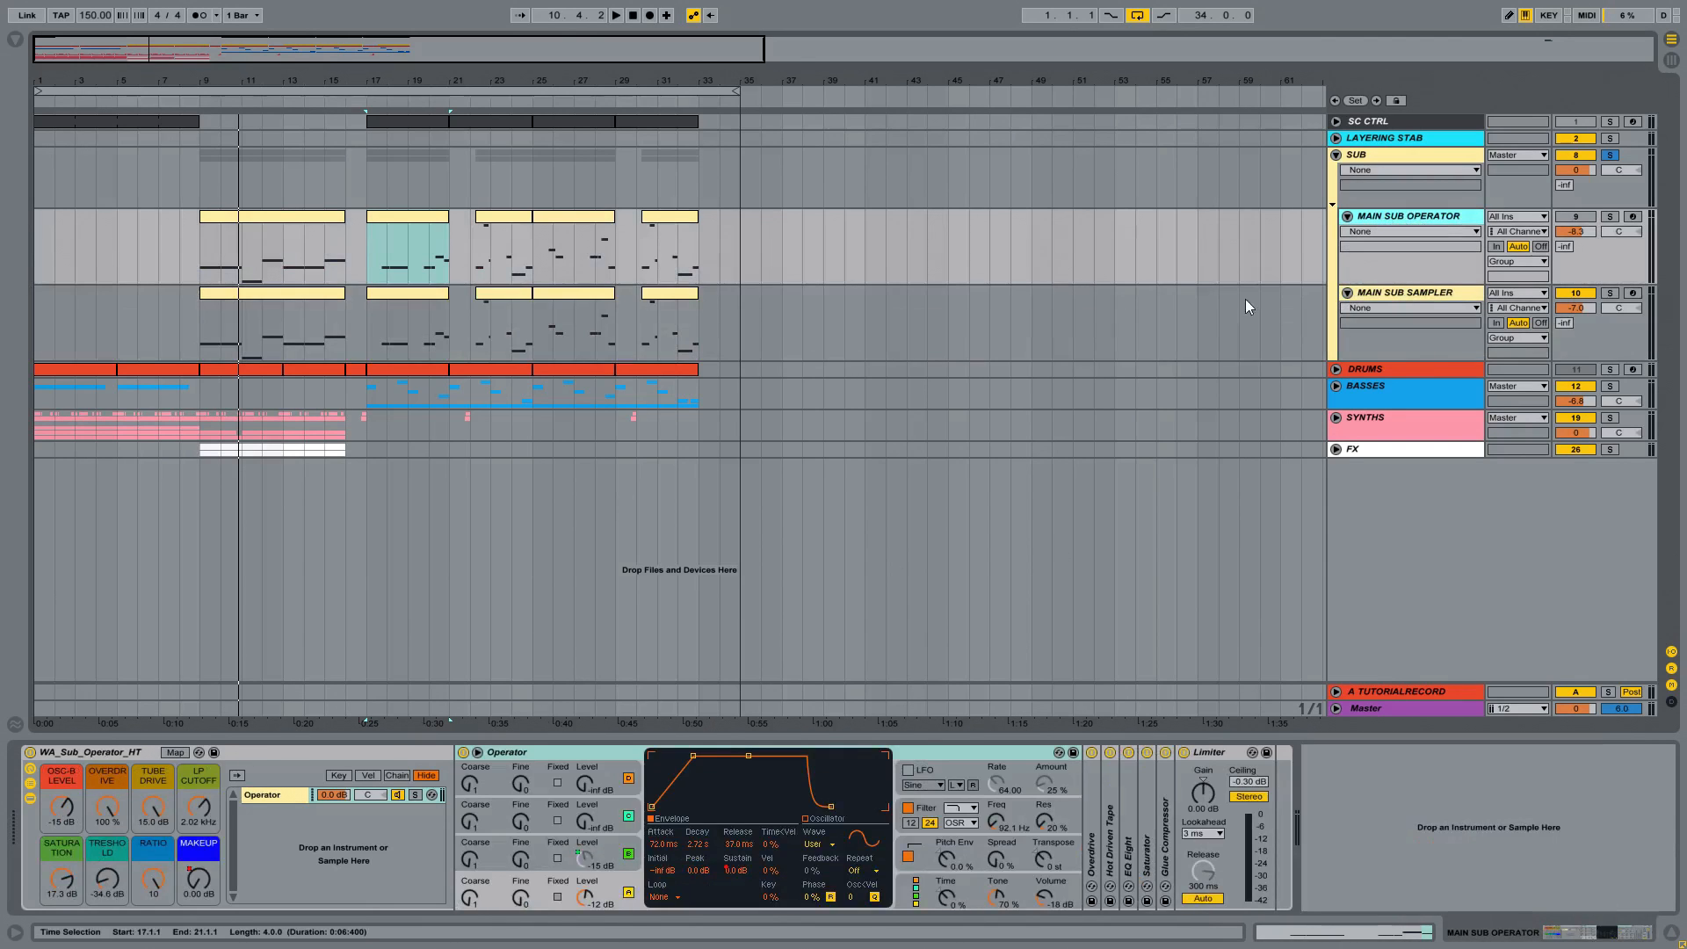
click(1415, 297)
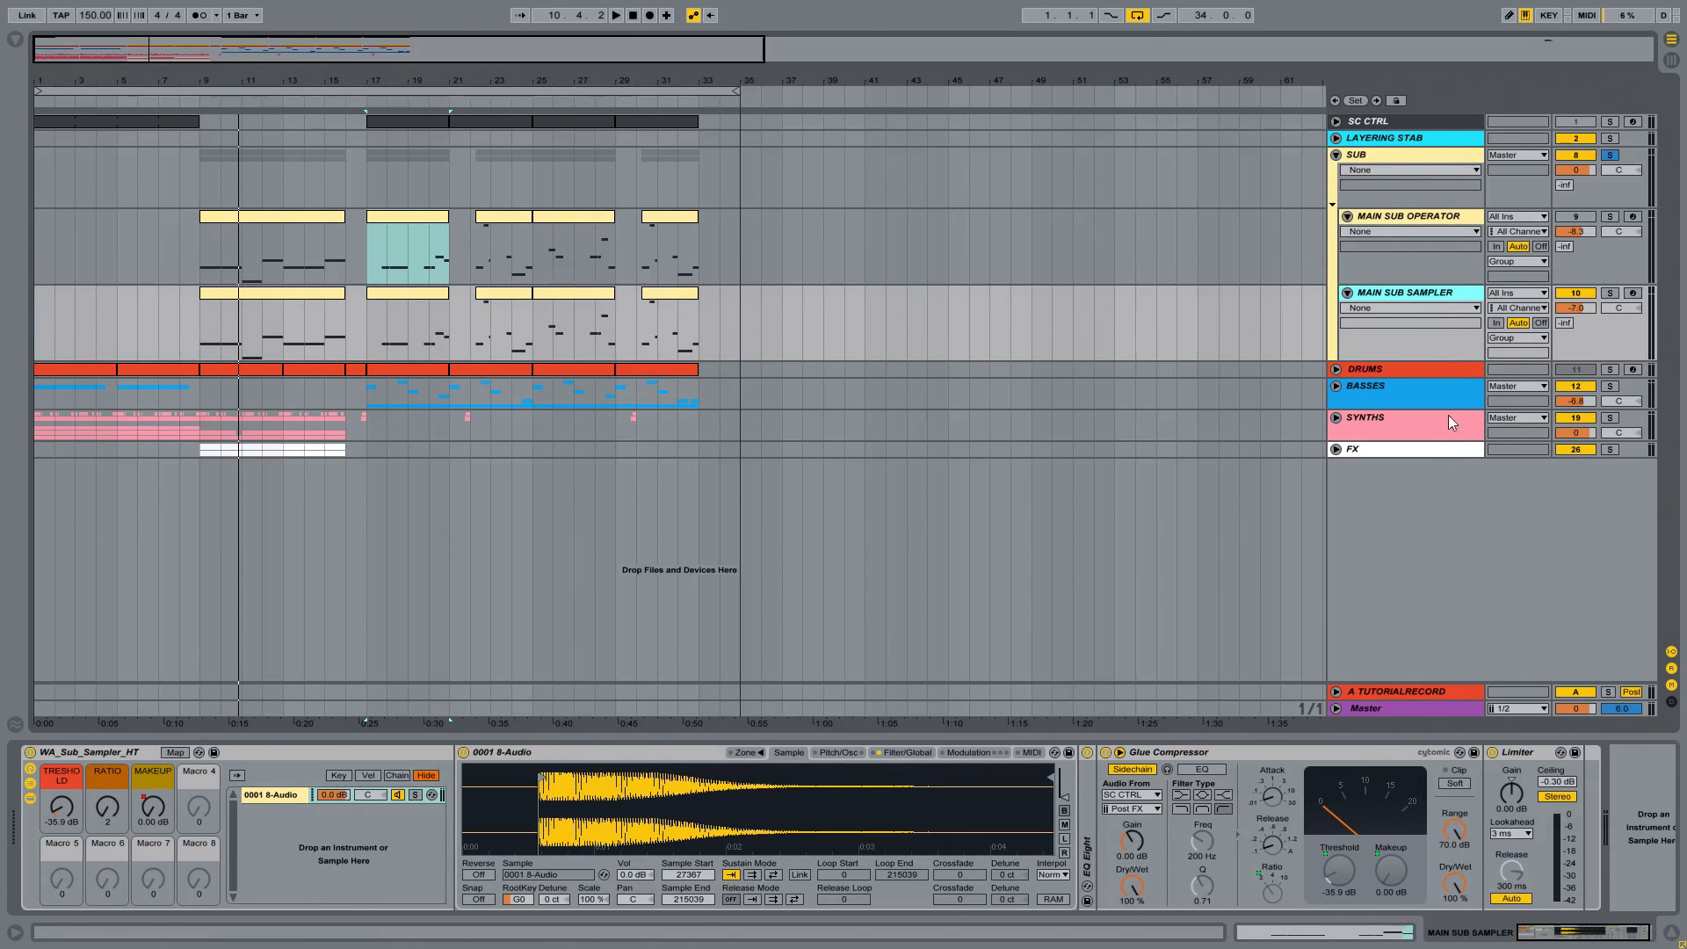
Step: Solo the MAIN SUB SAMPLER track and listen to its clip starting at bar 17
click(1610, 292)
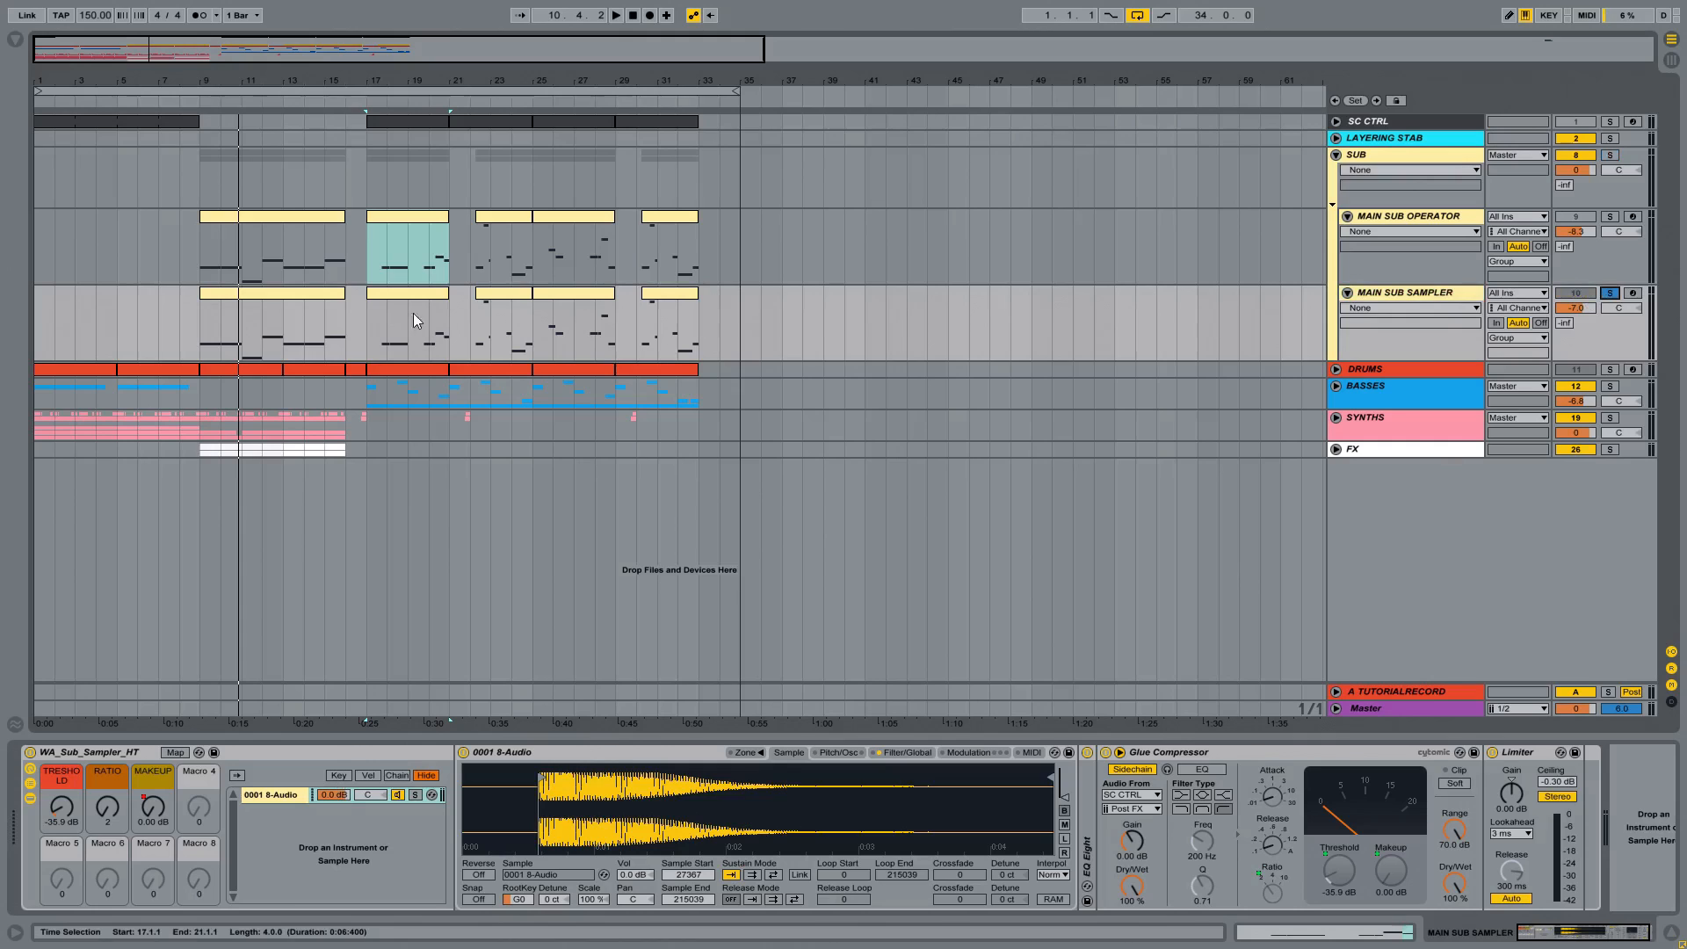
click(388, 299)
key(space)
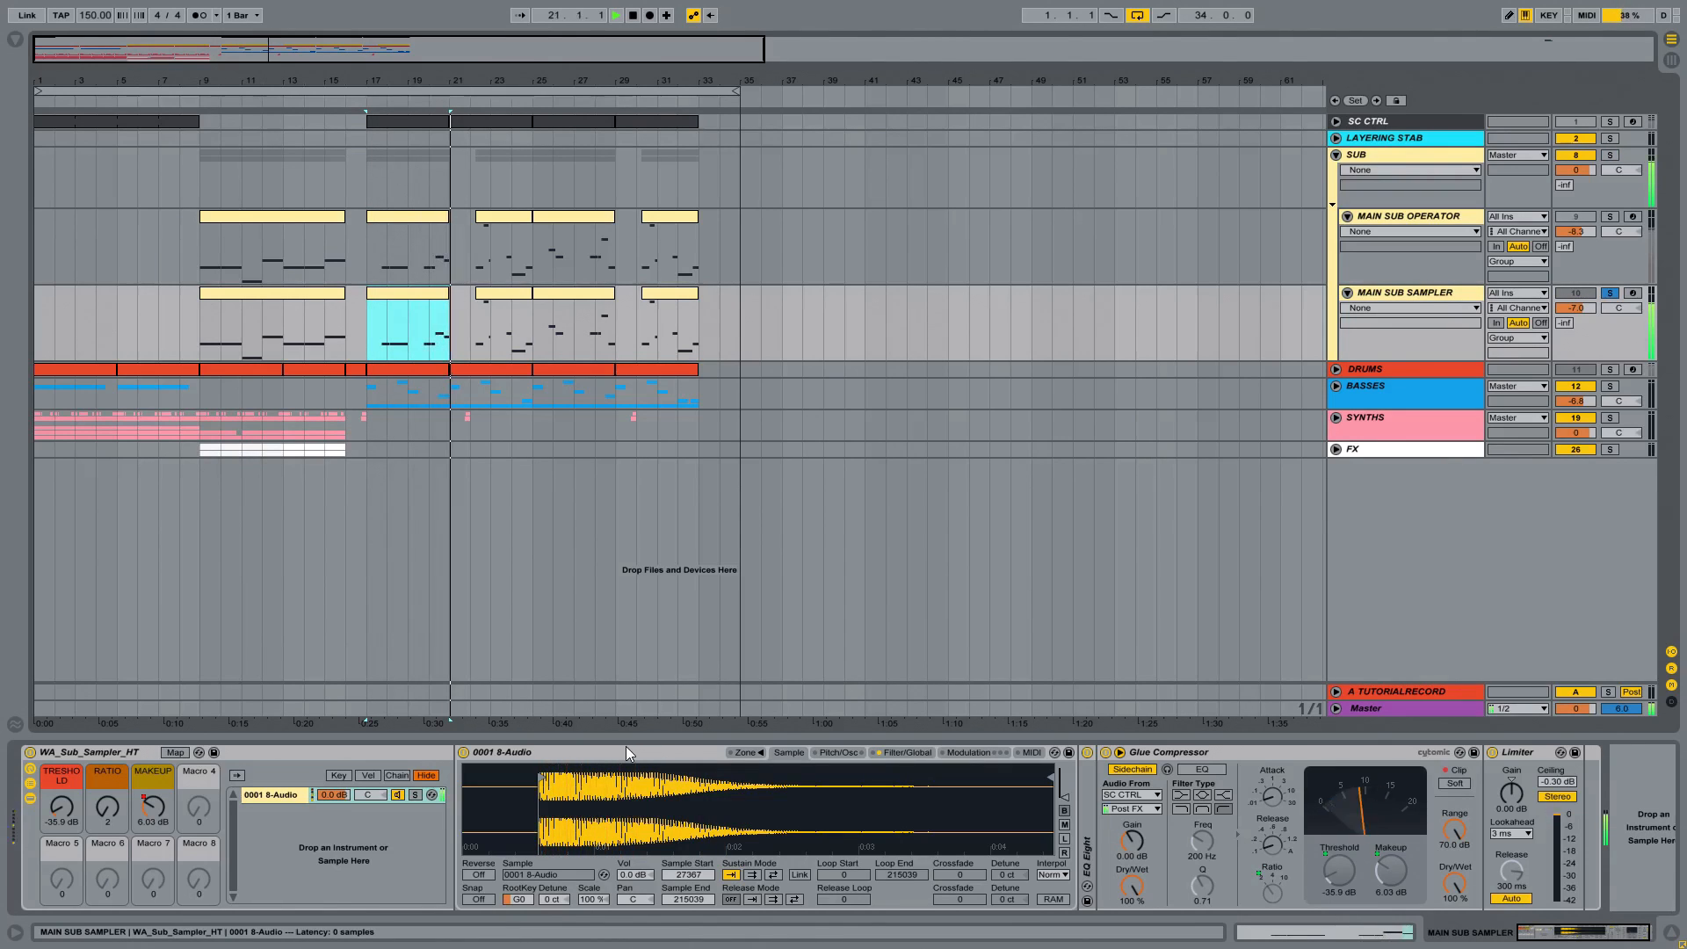
key(space)
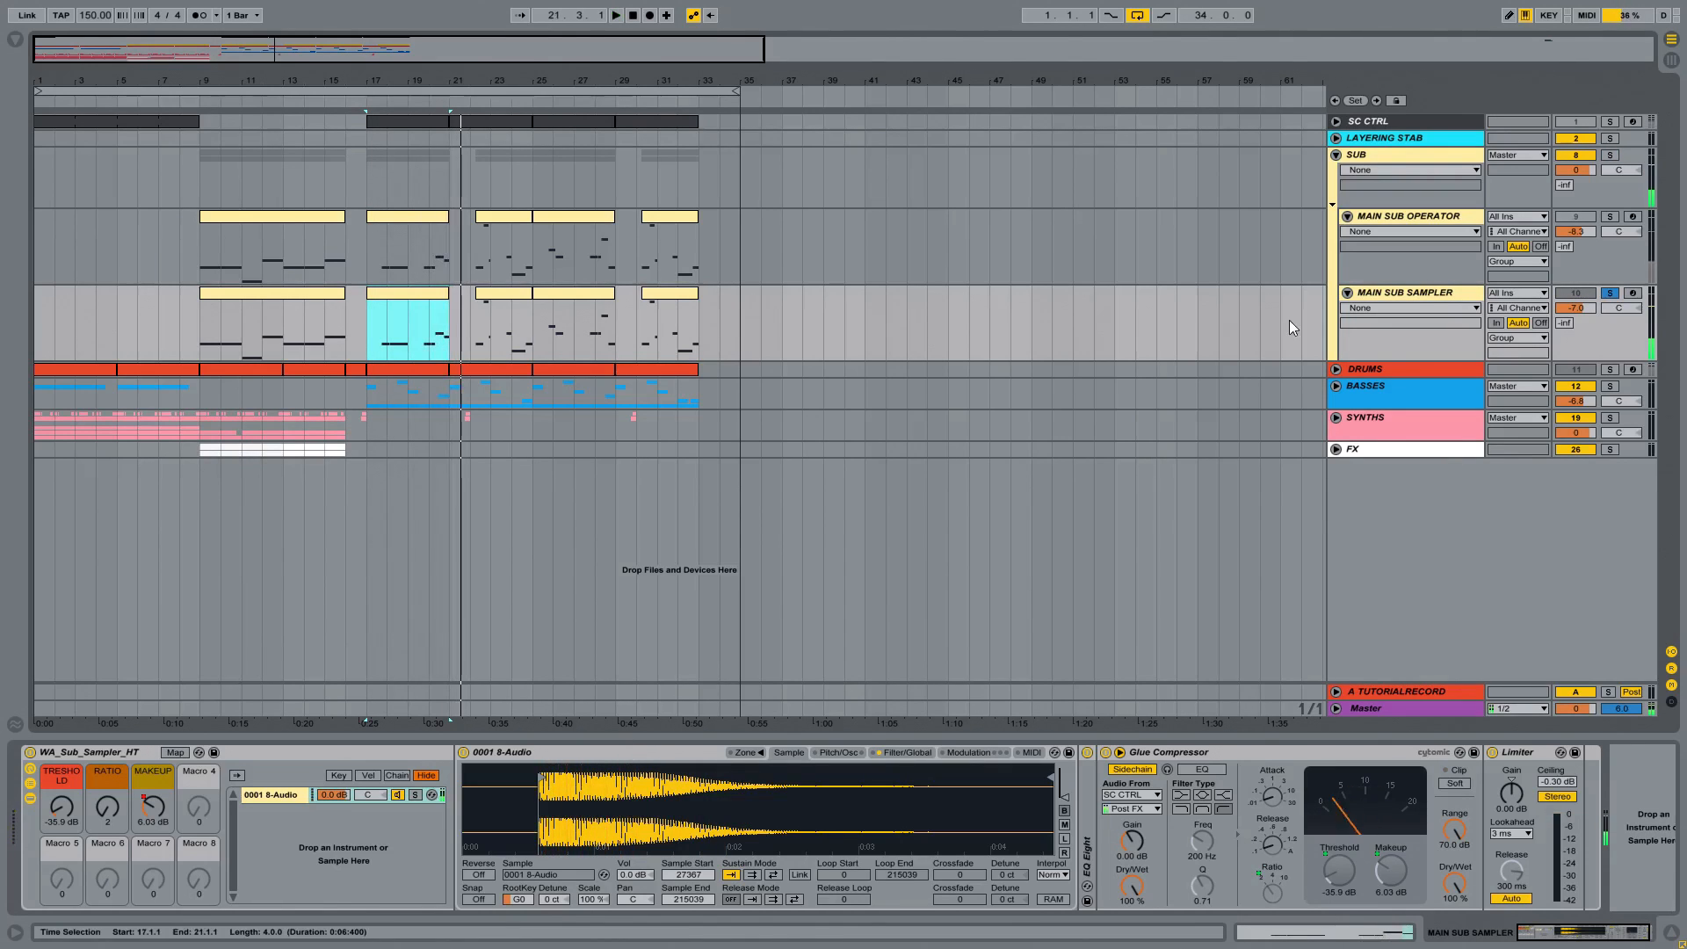
Step: Unfold and solo the DRUMS track, and listen to its clip starting at bar 17
click(1336, 369)
click(1439, 371)
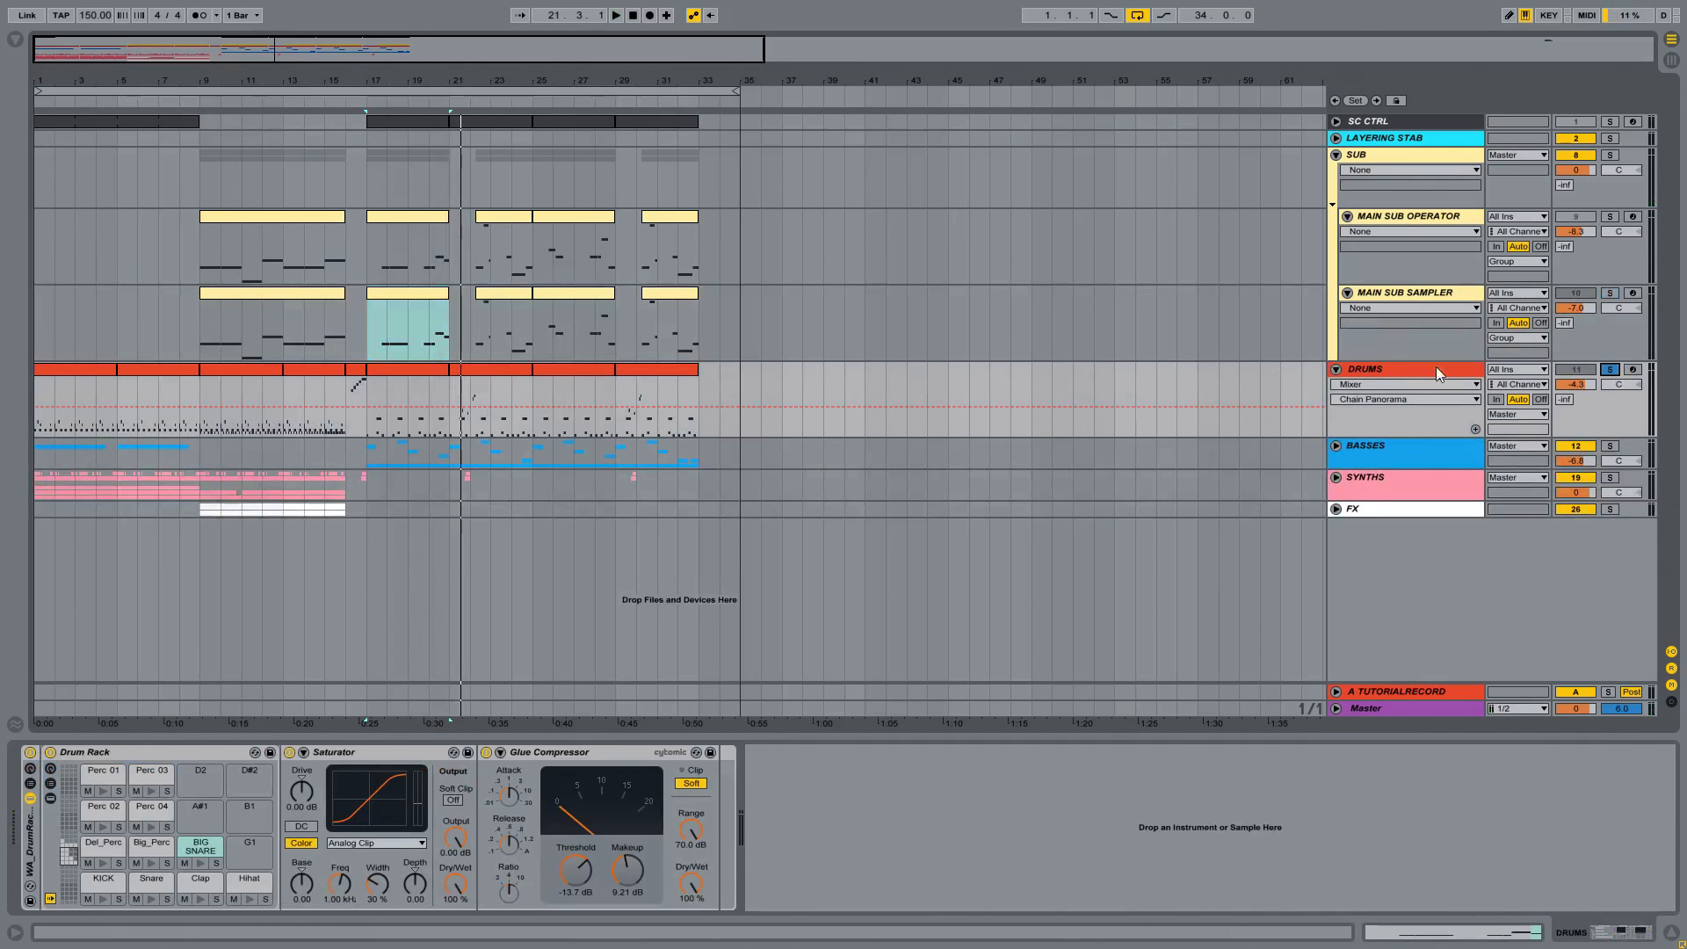
key(space)
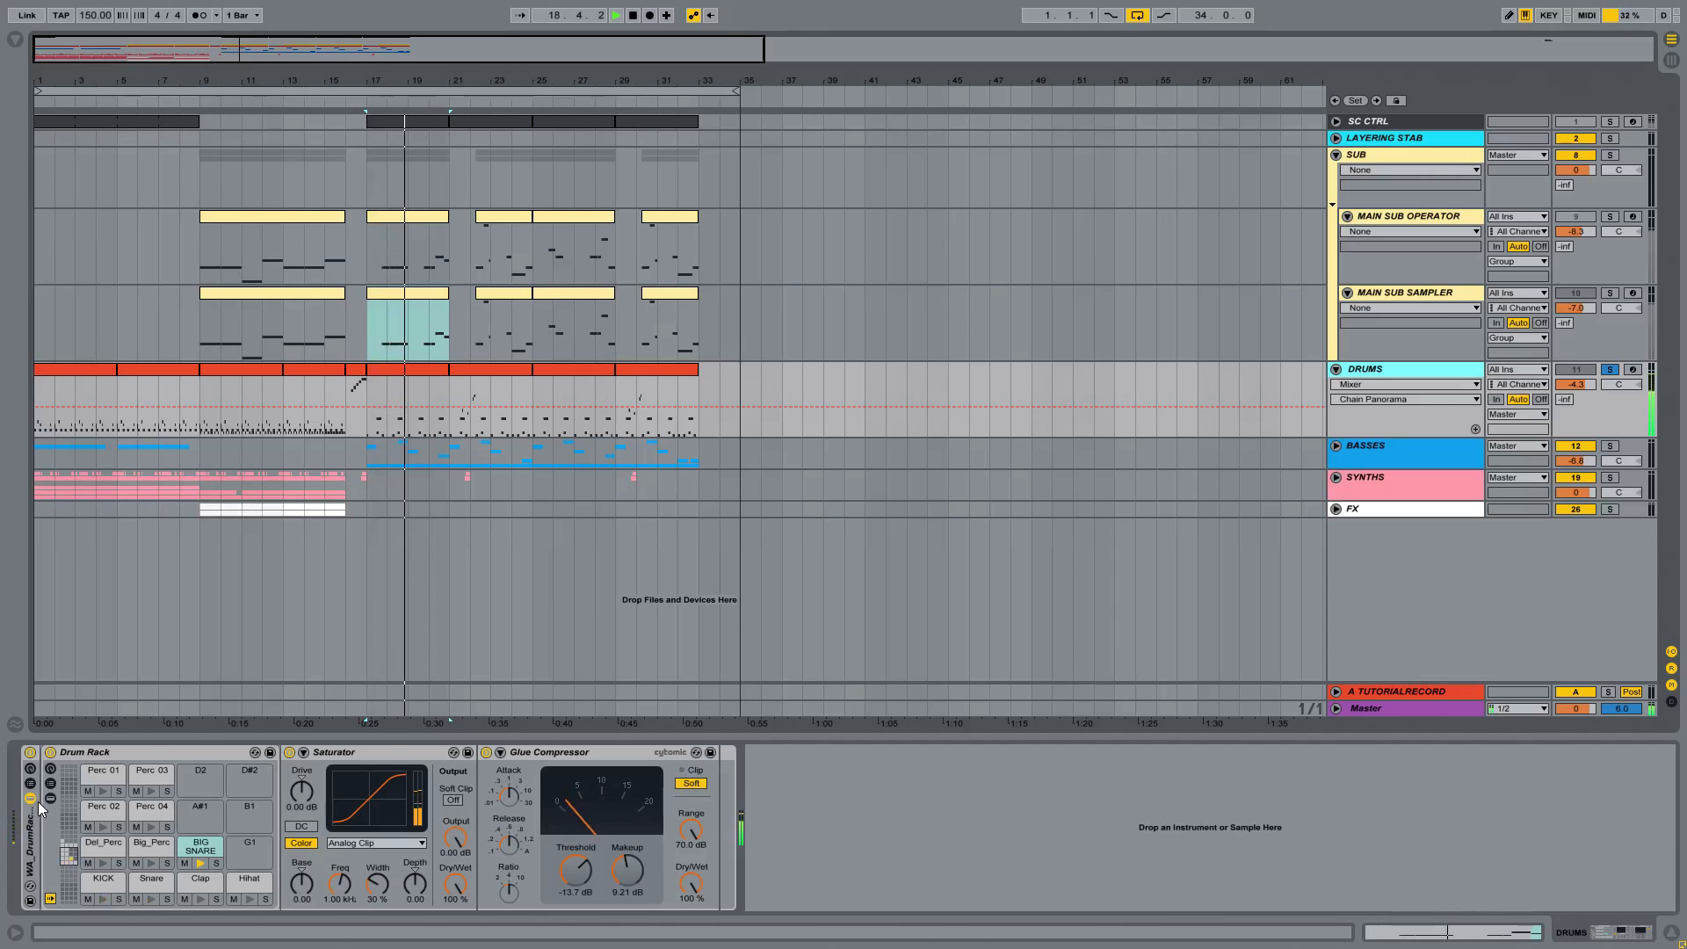
click(429, 370)
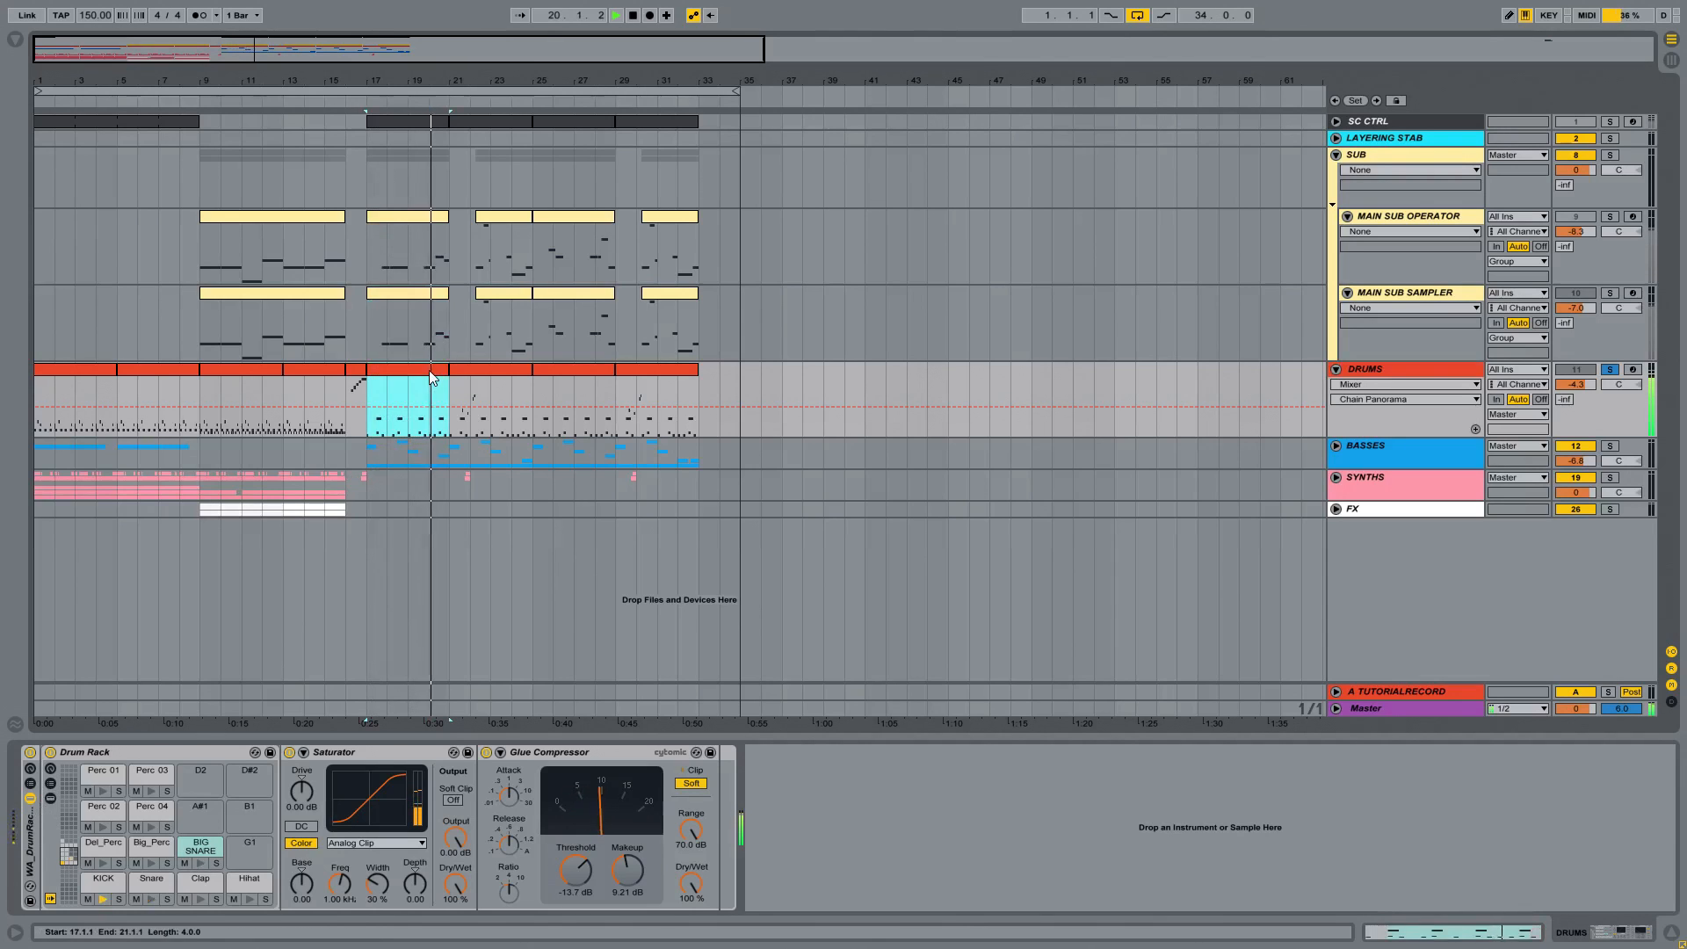
key(space)
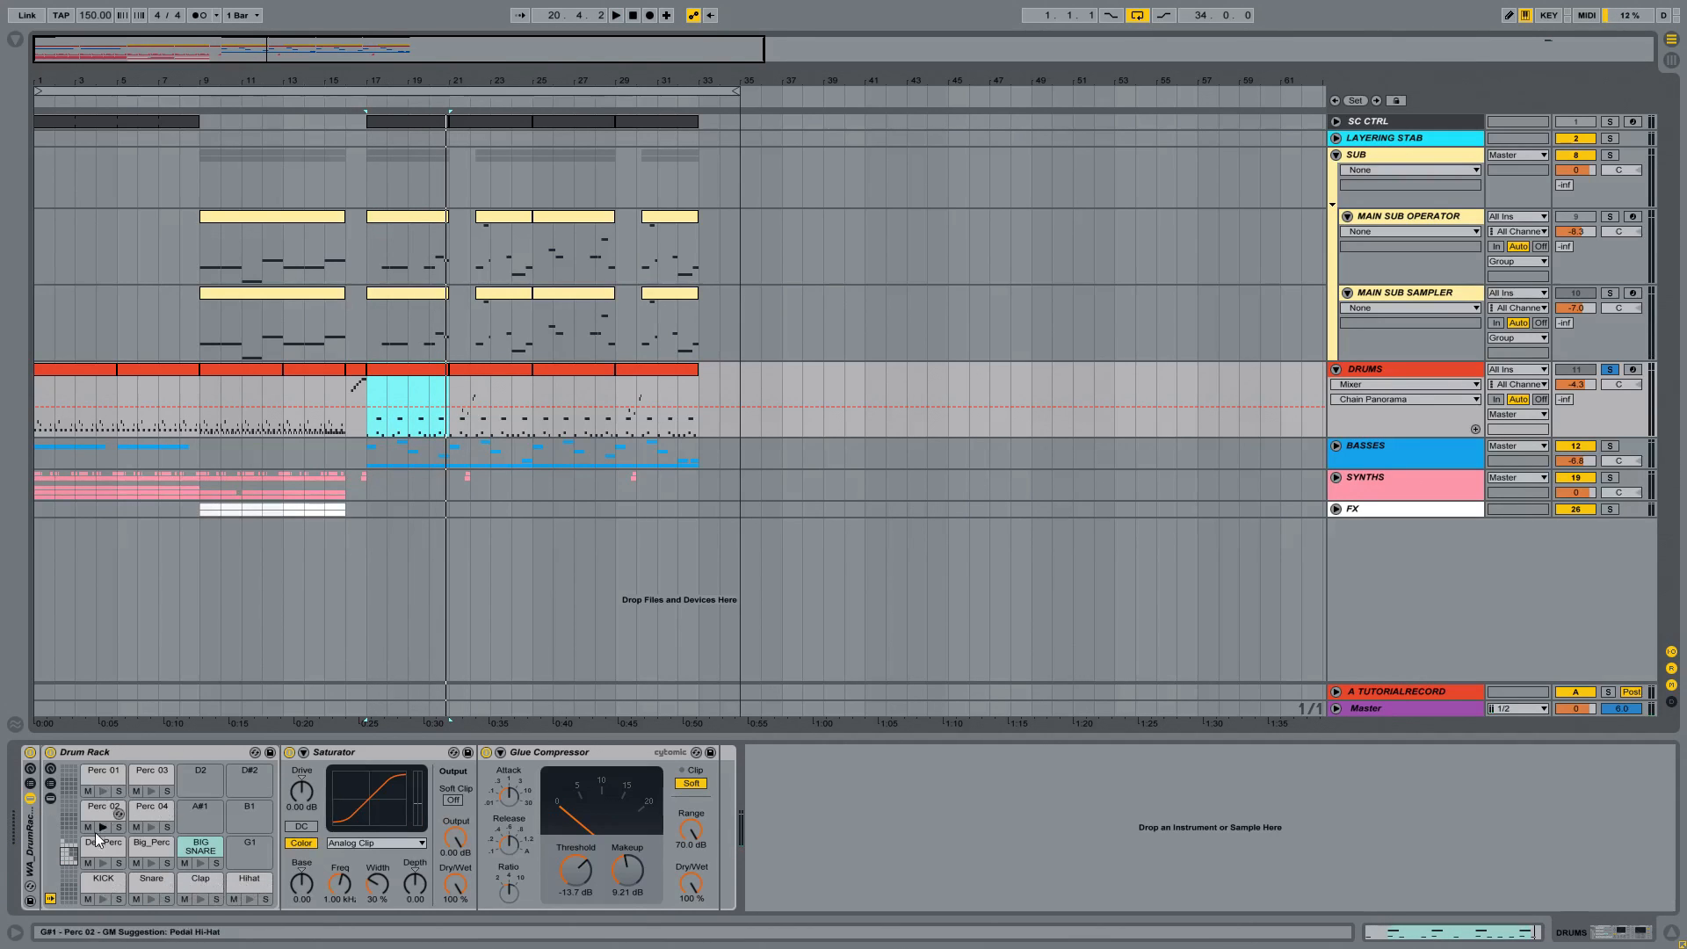
Step: Audition the FILL pads in the upper bank of the Drum Rack
click(69, 840)
click(106, 898)
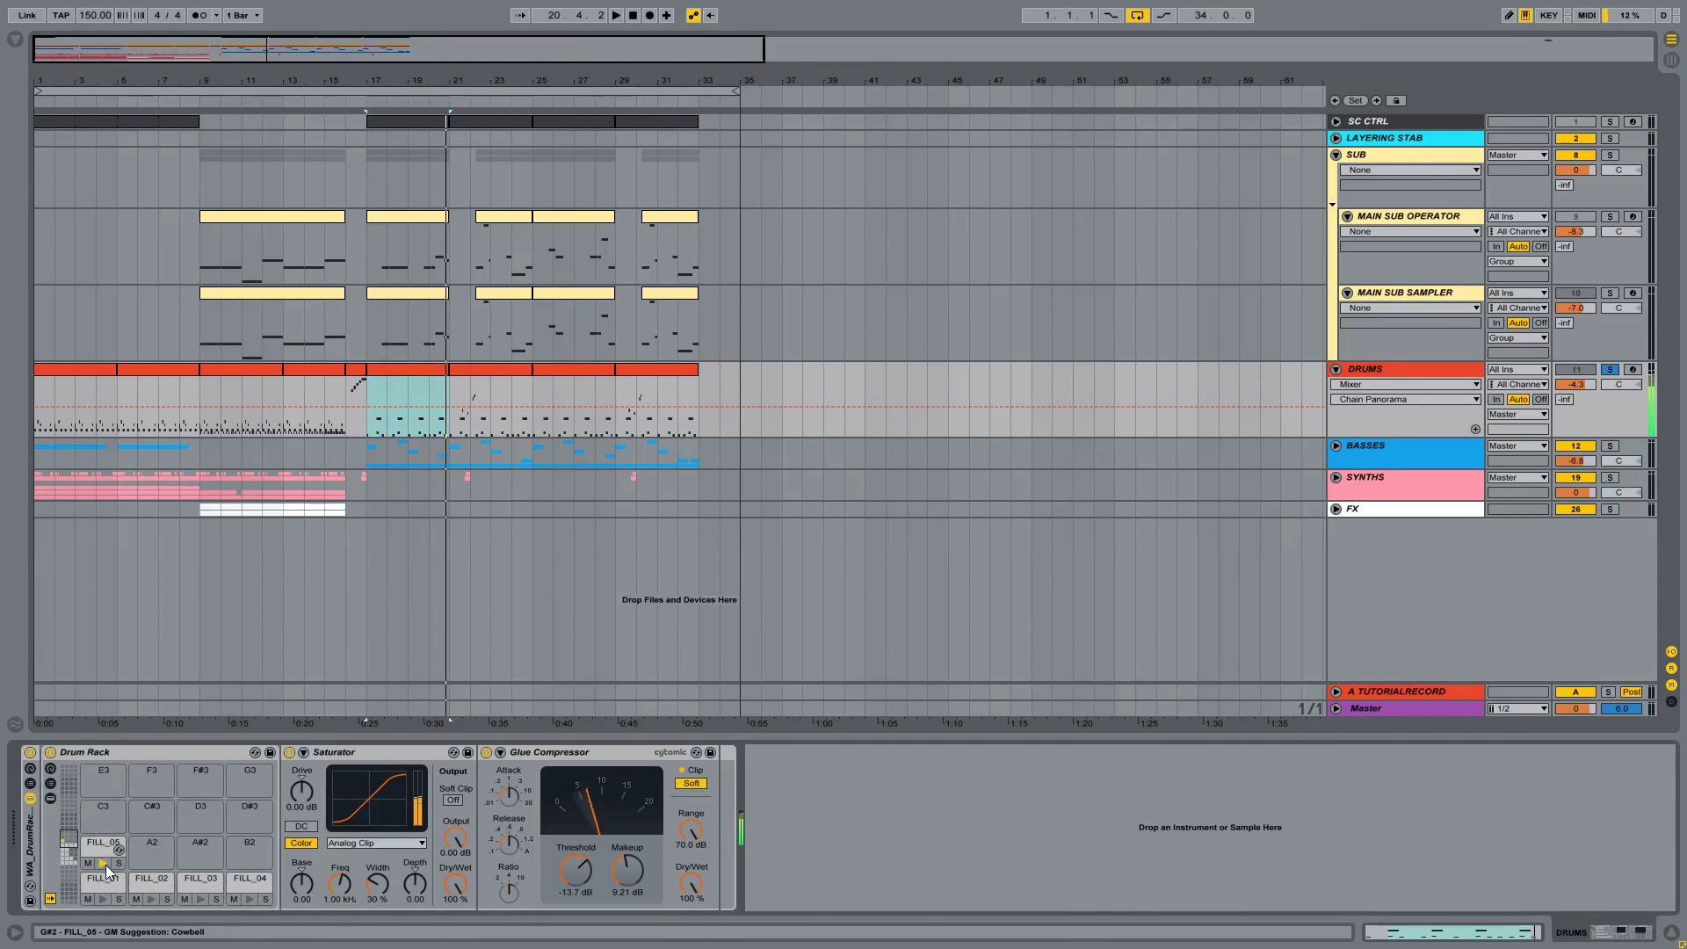
click(198, 899)
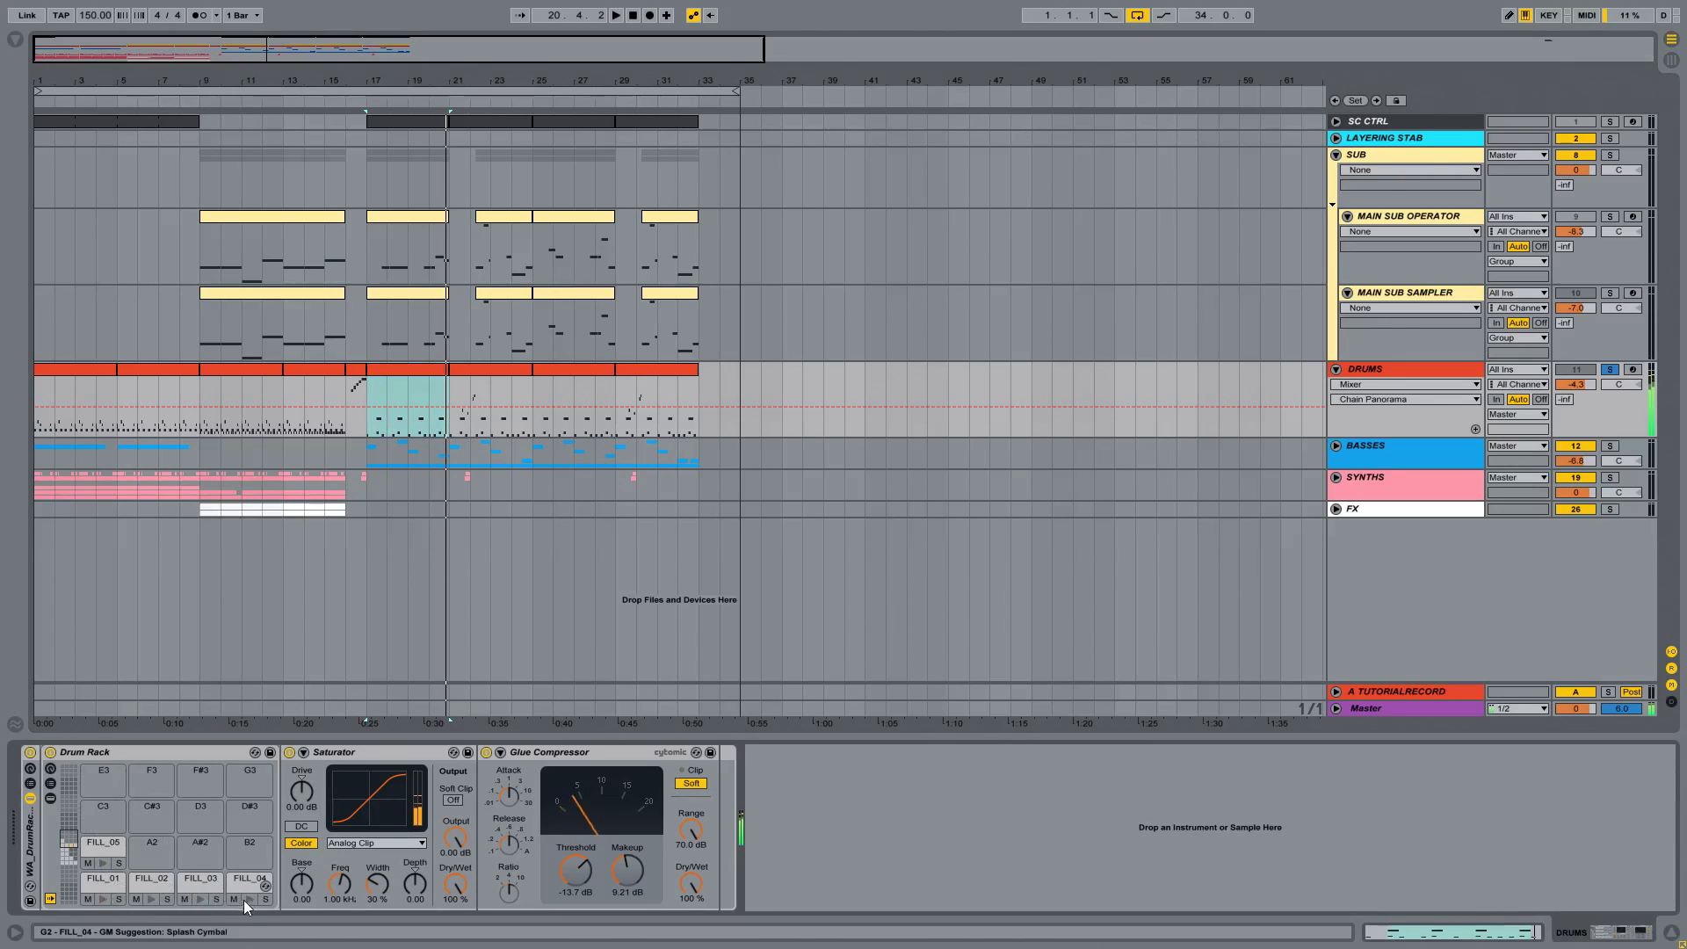
click(247, 900)
Step: Return to the main Drum Rack bank and audition its Clap, Hihat, BIG SNARE, Big_Perc and Del_Perc pads
click(69, 857)
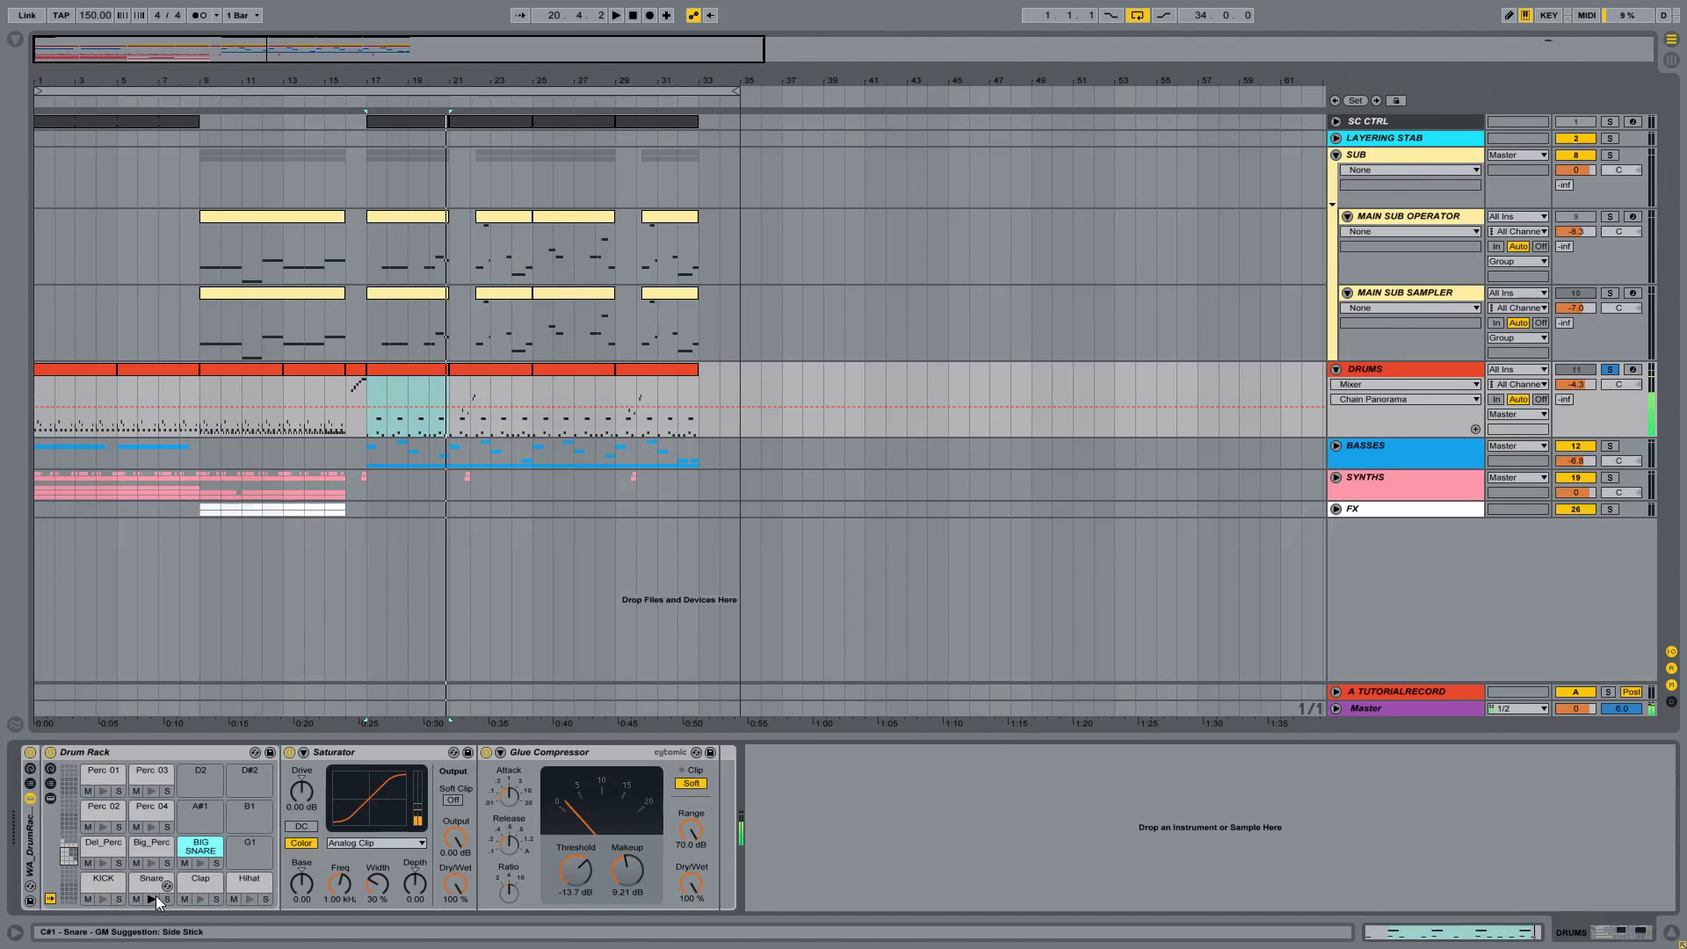
click(201, 898)
click(250, 898)
click(200, 863)
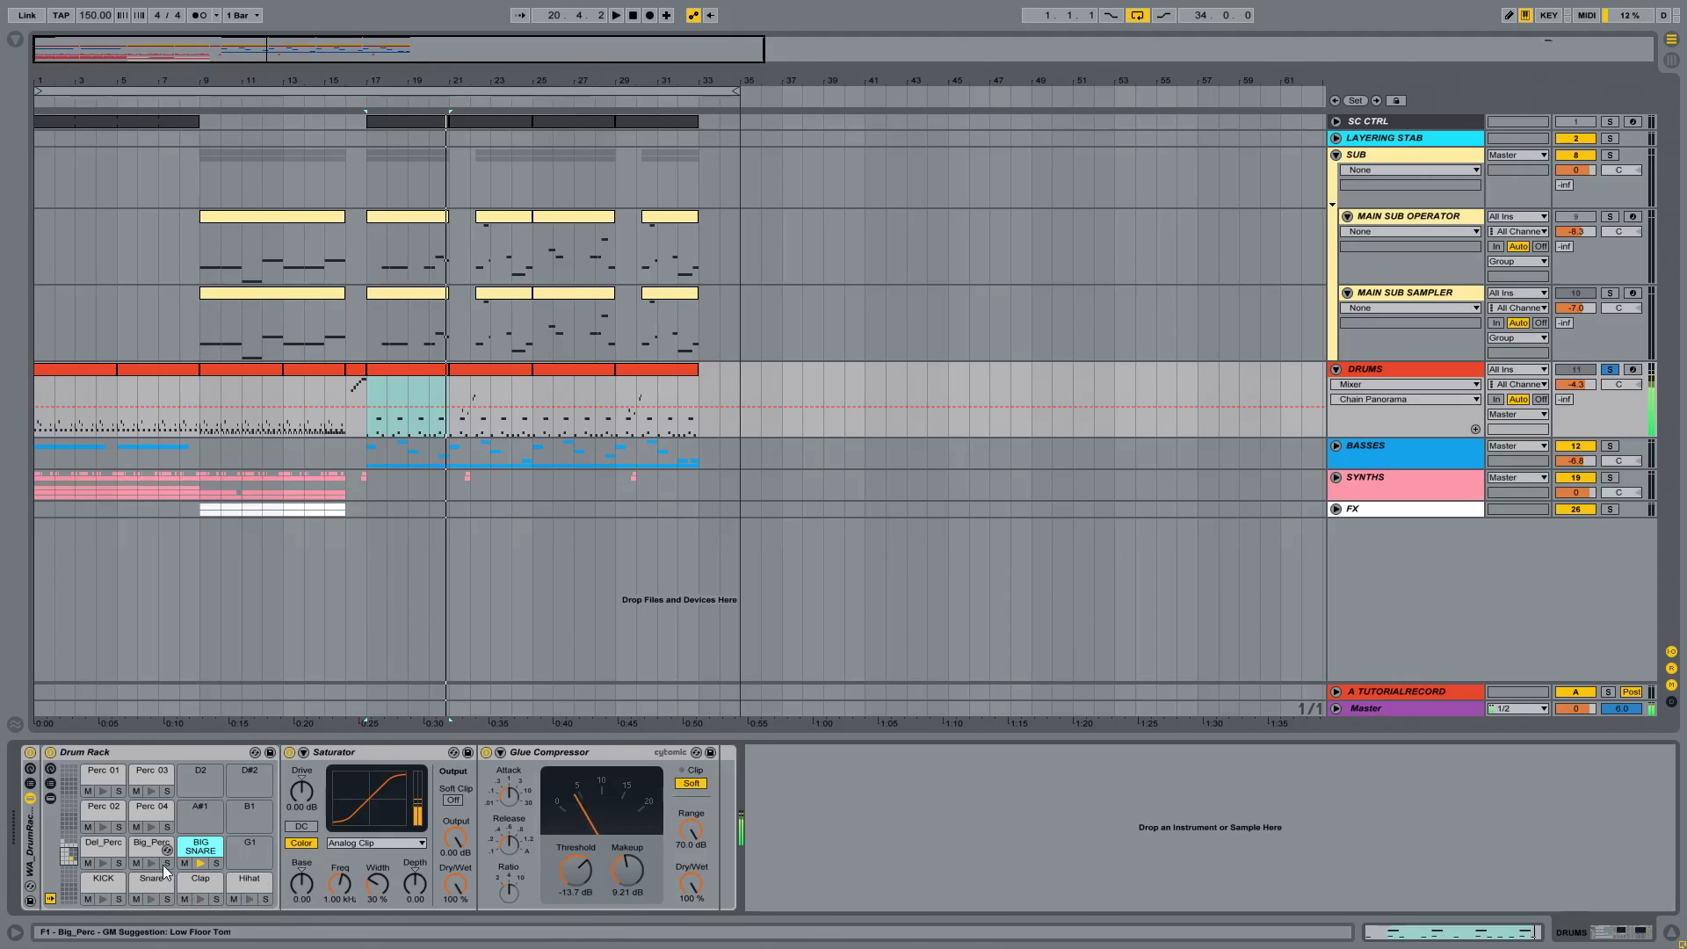
click(151, 863)
click(103, 864)
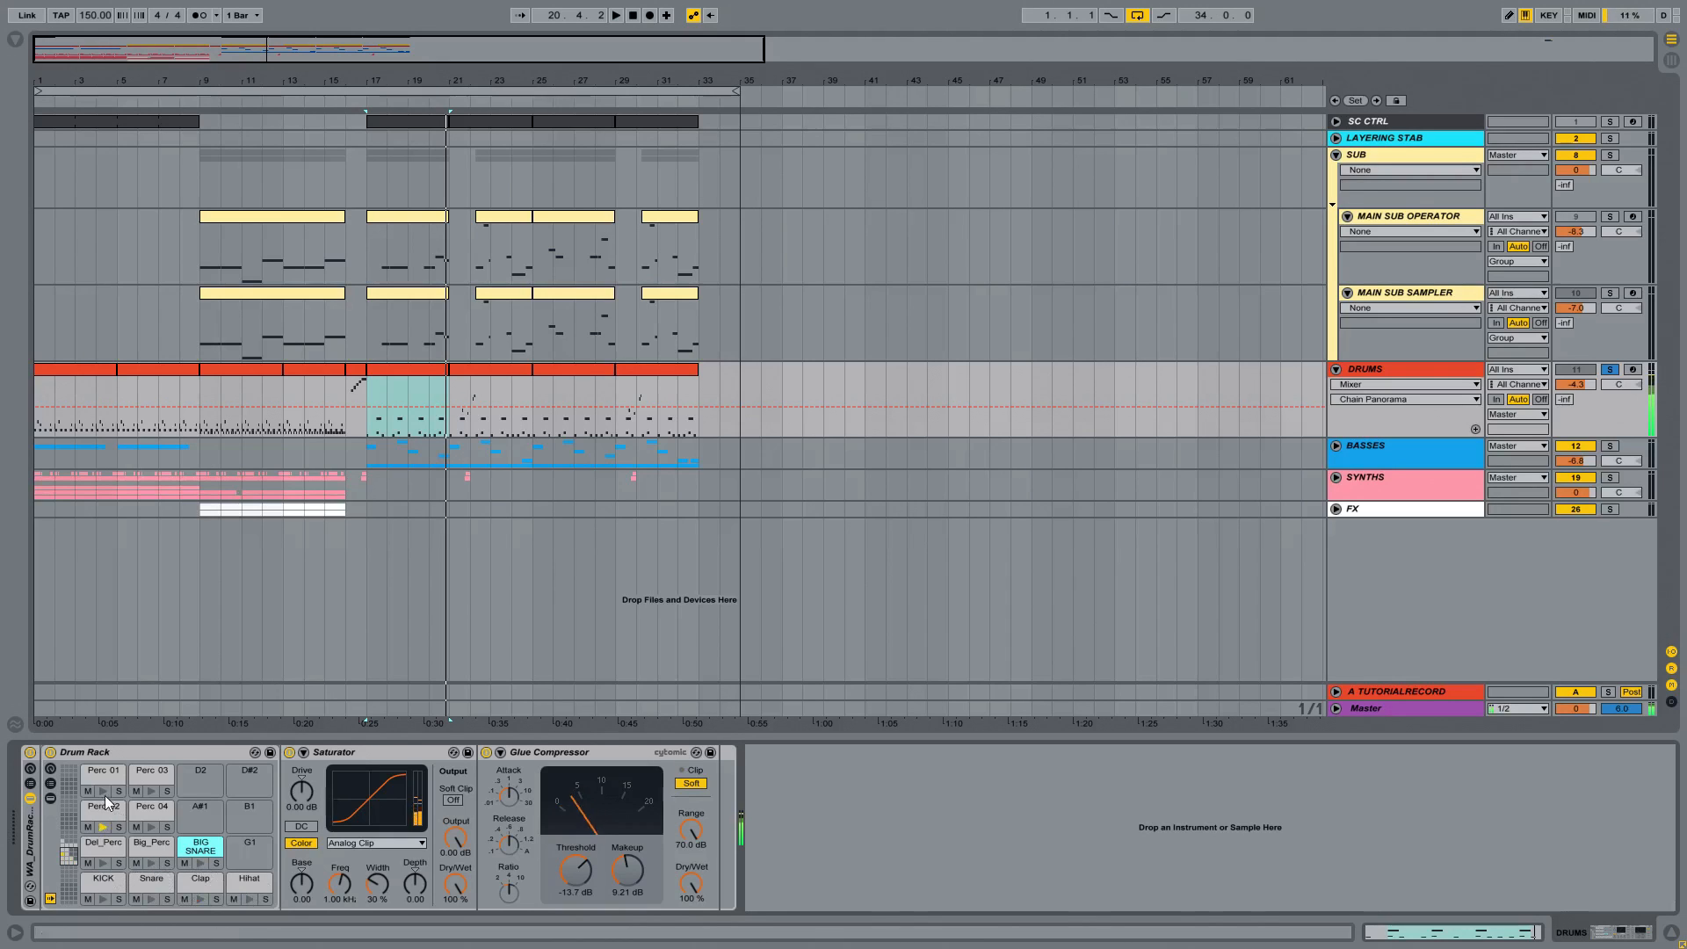
Step: Listen to the soloed drums from bar 17 and to the short fill clip at bar 16
key(space)
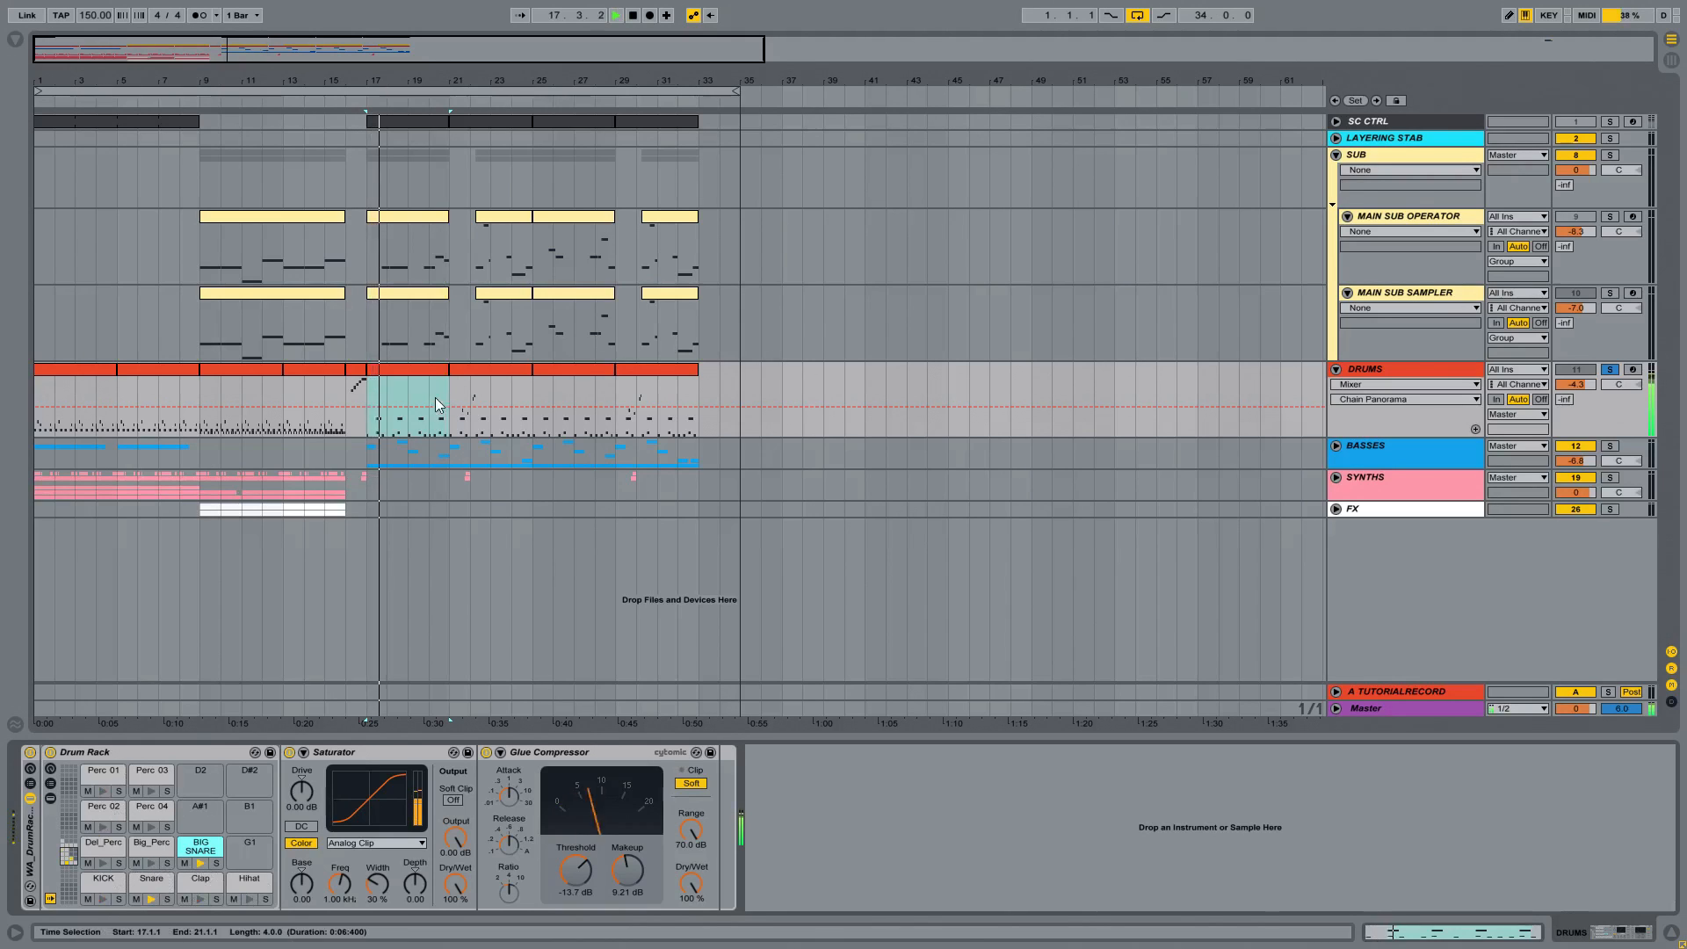
click(348, 385)
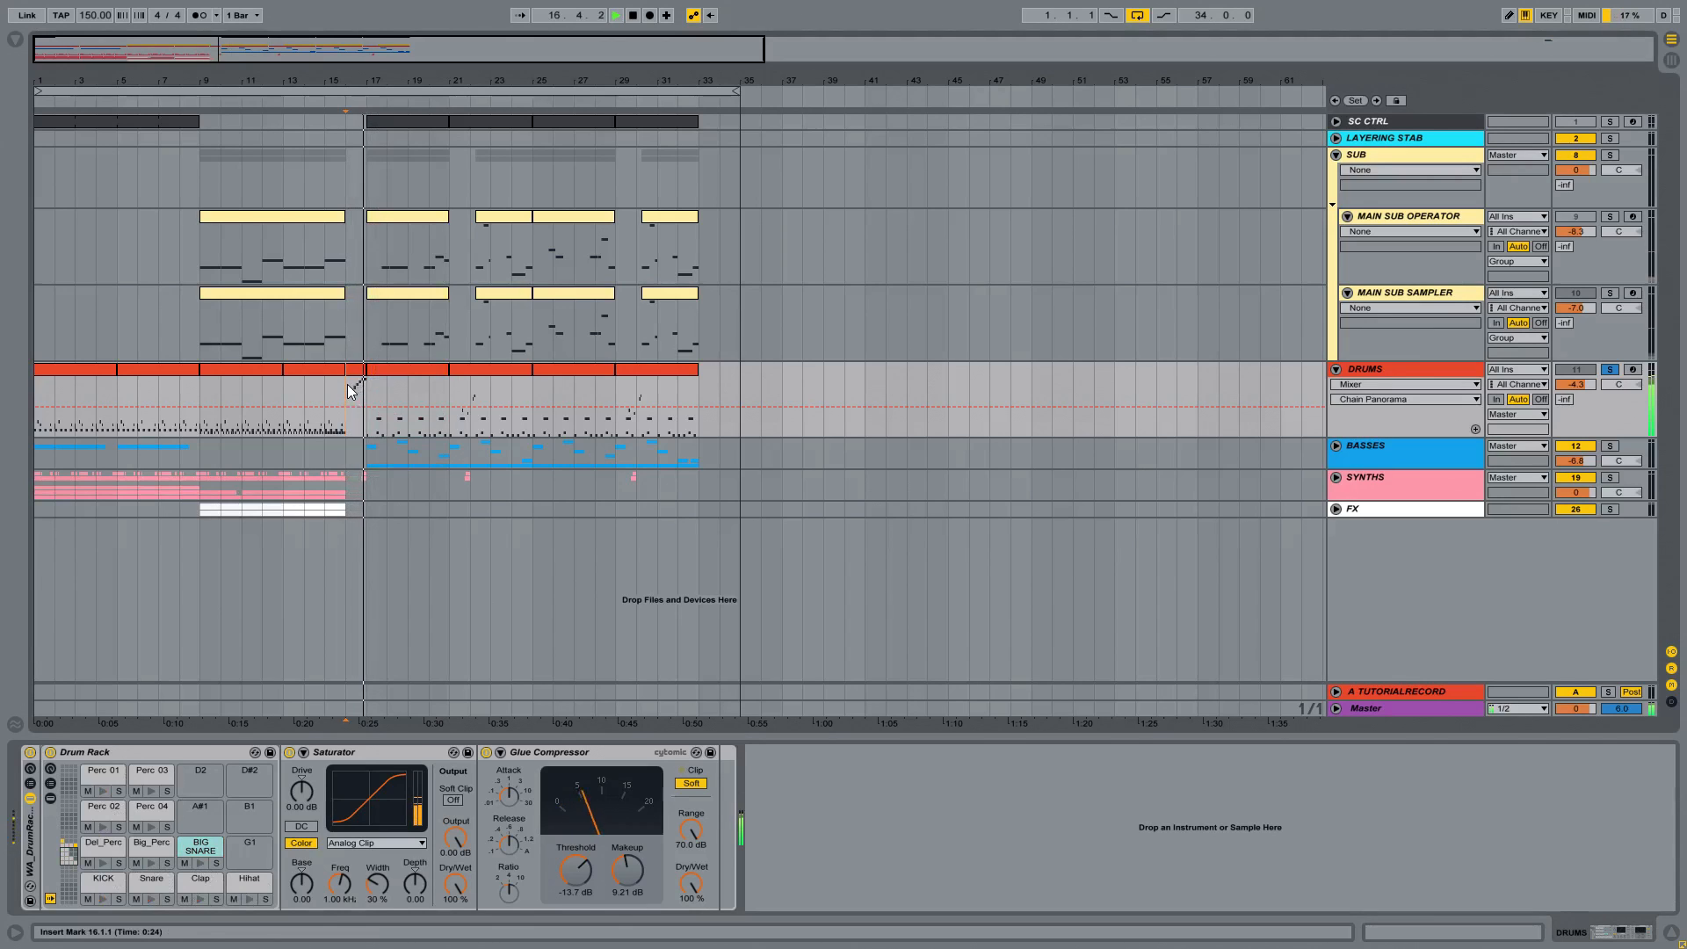
key(space)
drag(348, 383, 356, 376)
key(space)
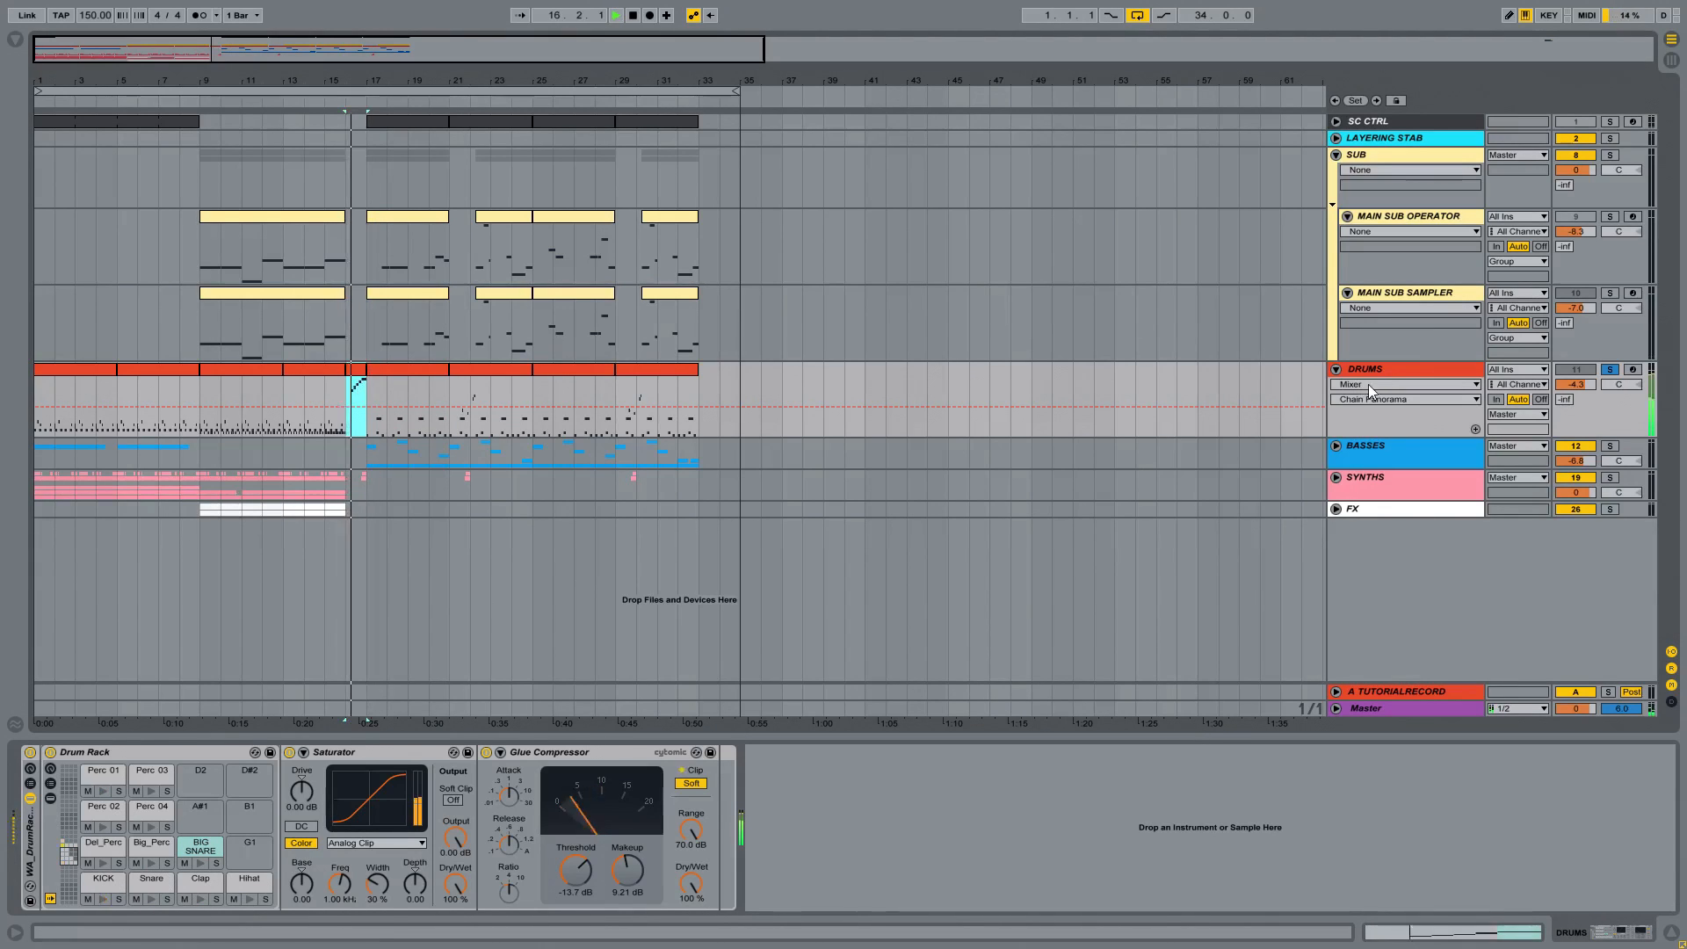
click(1369, 369)
key(space)
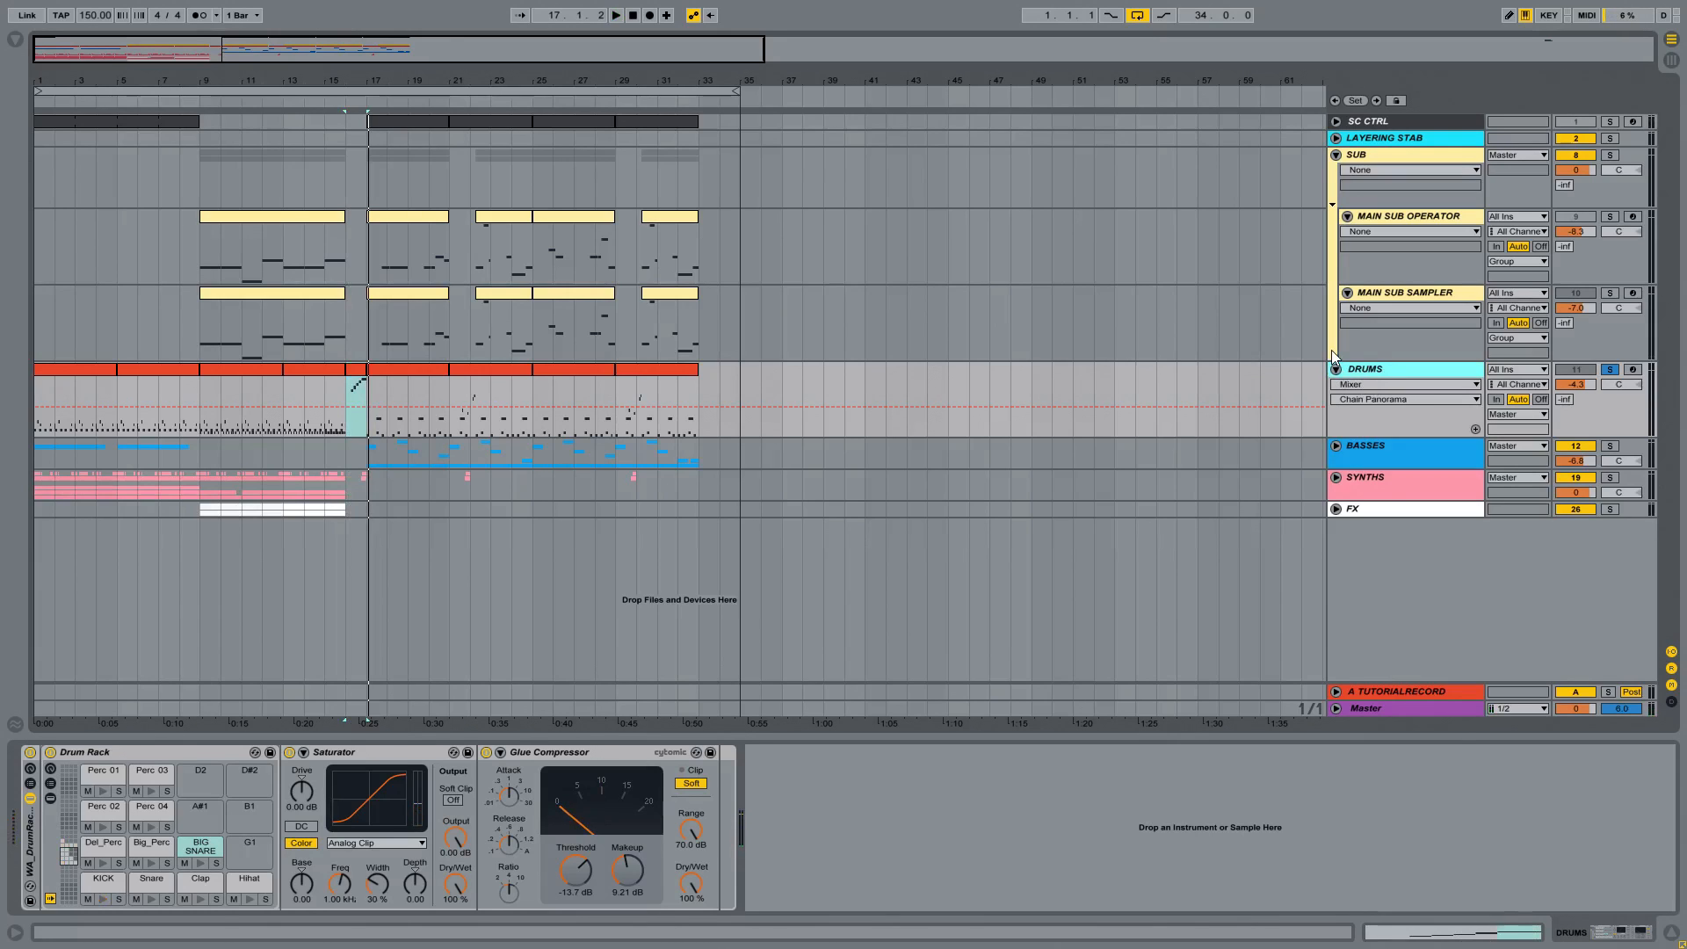
Step: Fold the SUB and DRUMS tracks, and solo the BASSES group with its contents and LEAD track unfolded
click(1336, 155)
click(1336, 171)
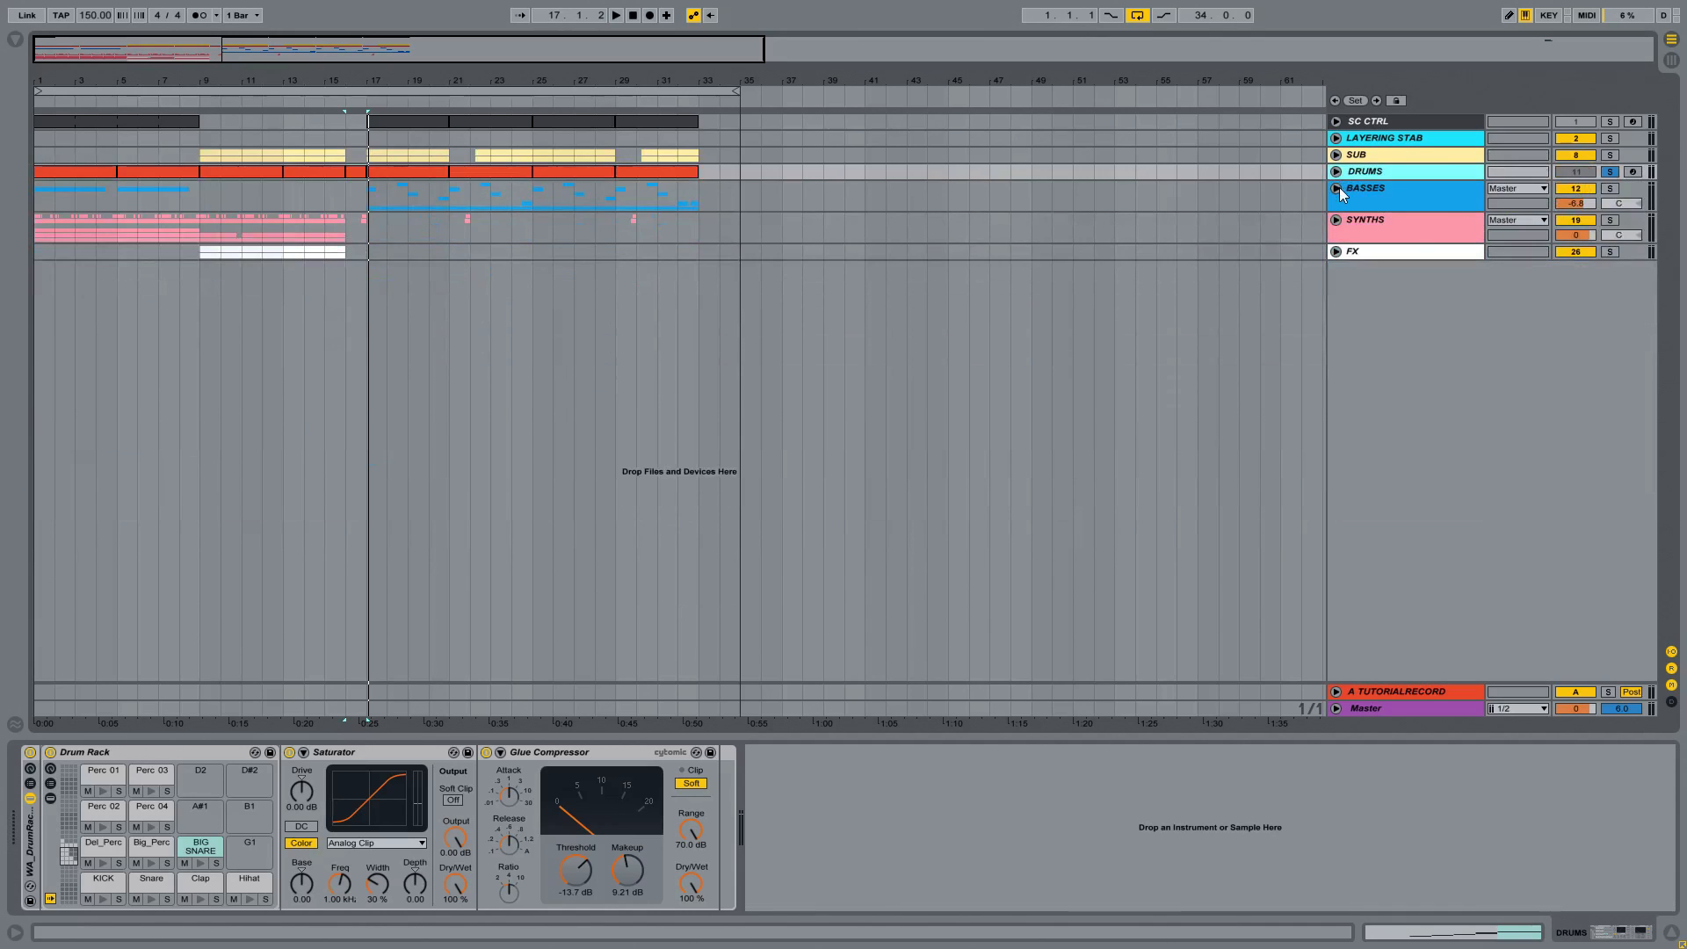
click(1339, 188)
click(1610, 188)
click(1347, 264)
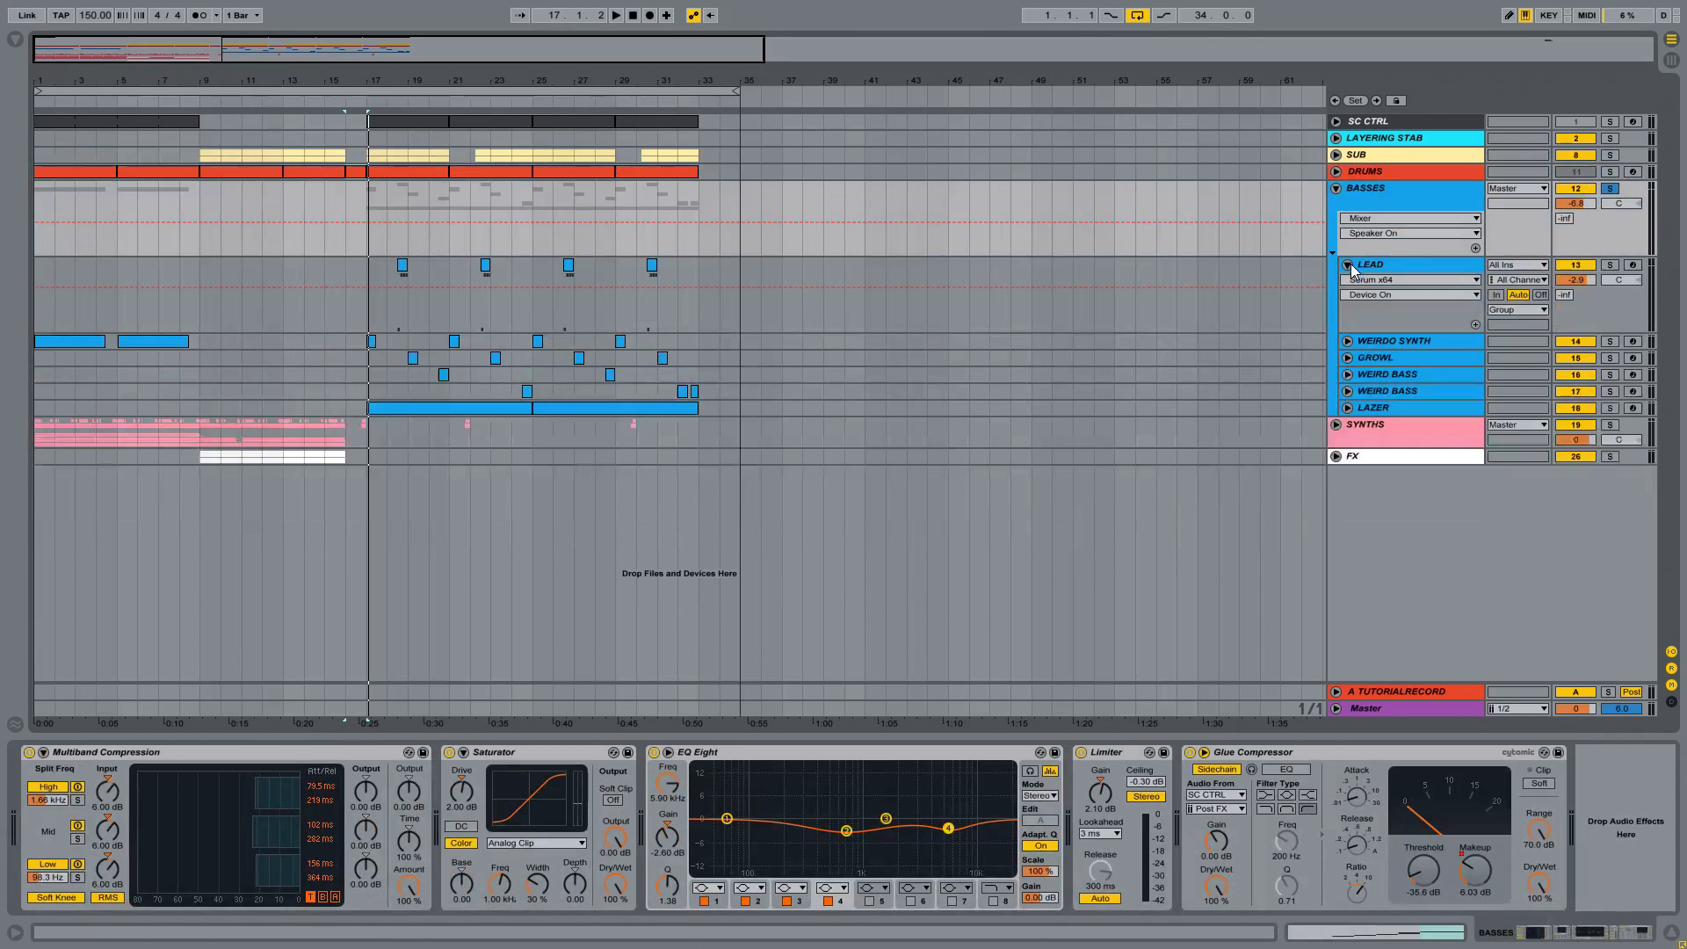
Step: Unfold and solo the WEIRDO SYNTH track in the BASSES group and play its clip at bar 17
drag(366, 89, 395, 83)
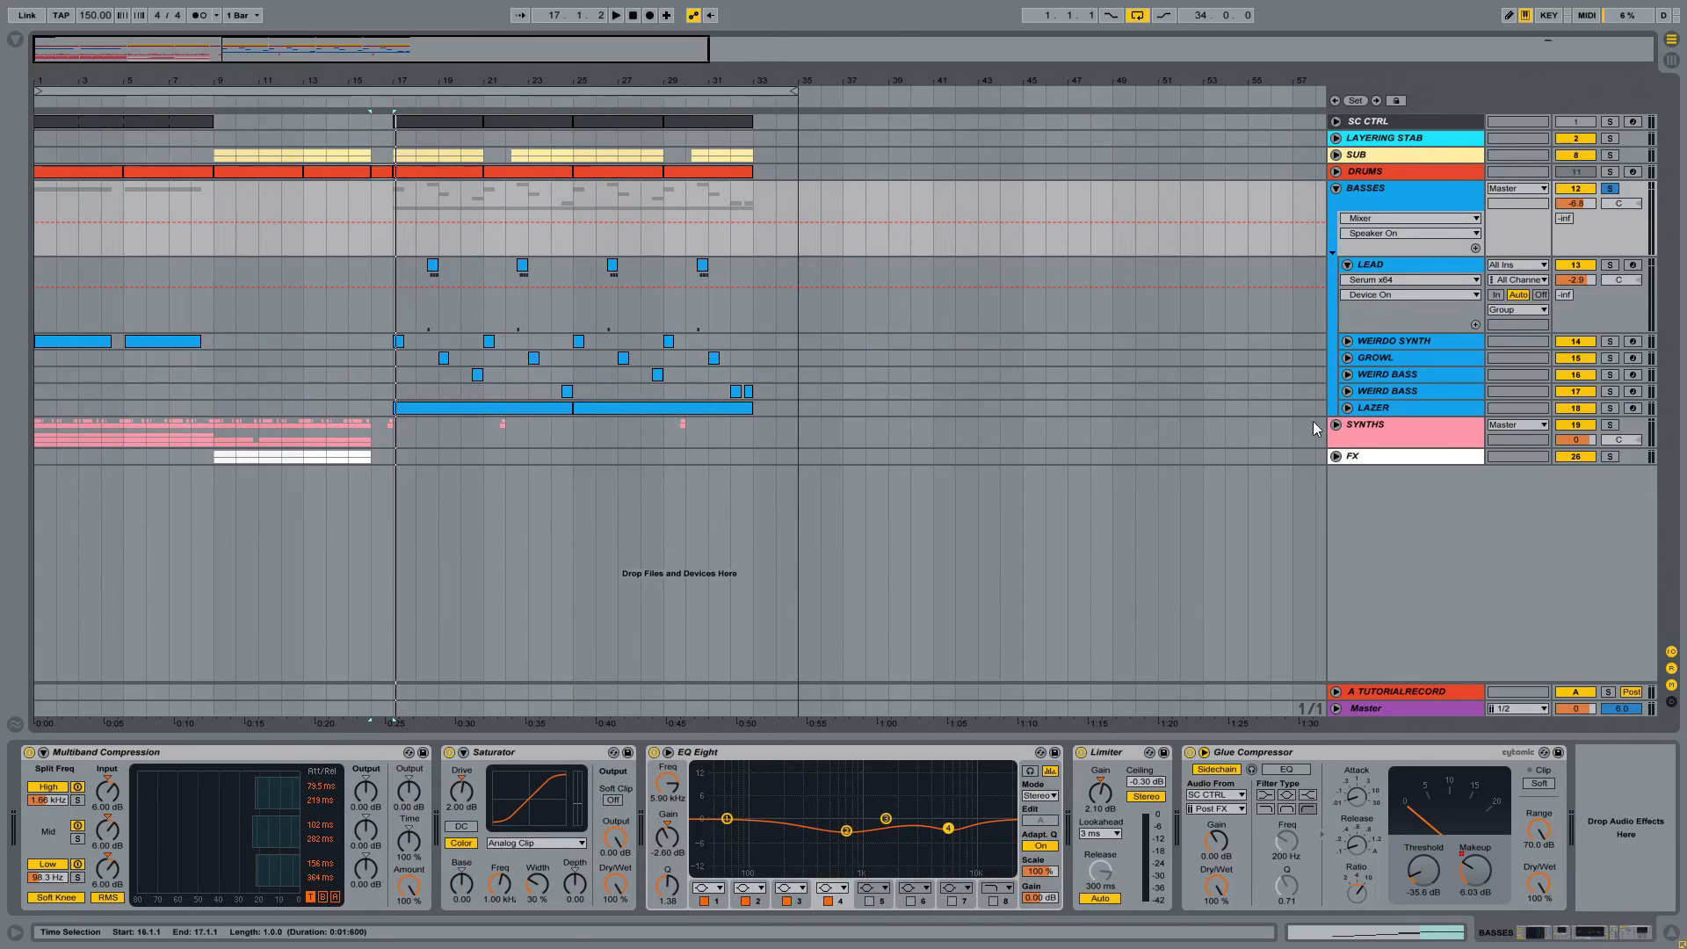
click(1390, 357)
click(1390, 341)
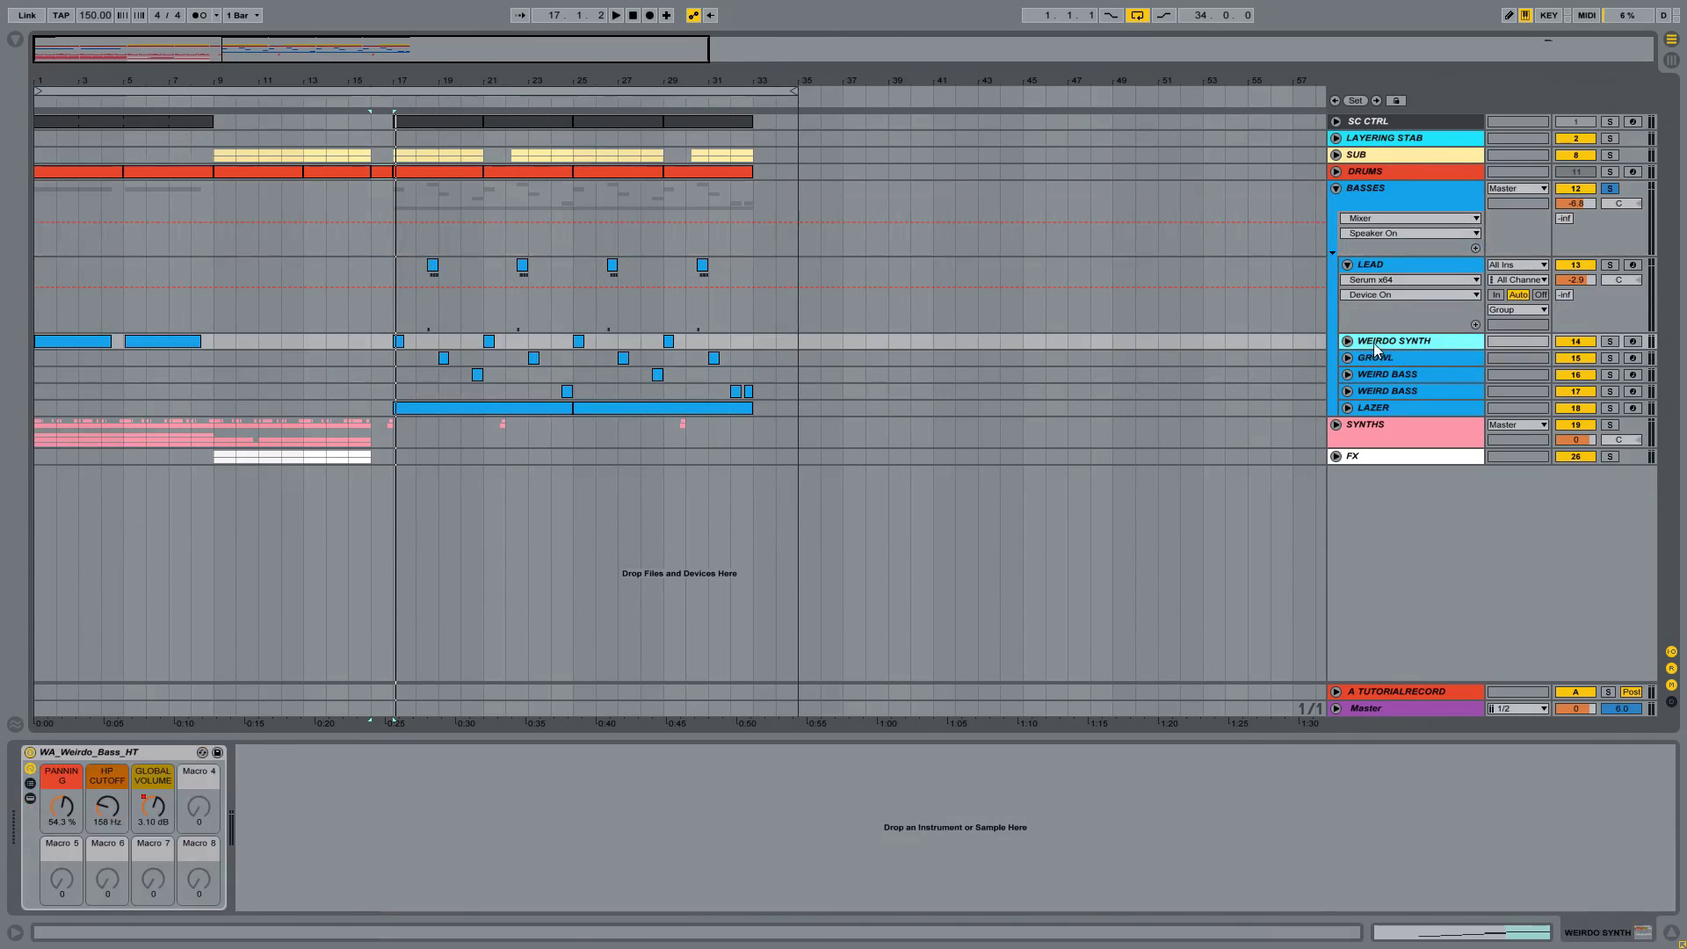
click(1347, 340)
click(400, 342)
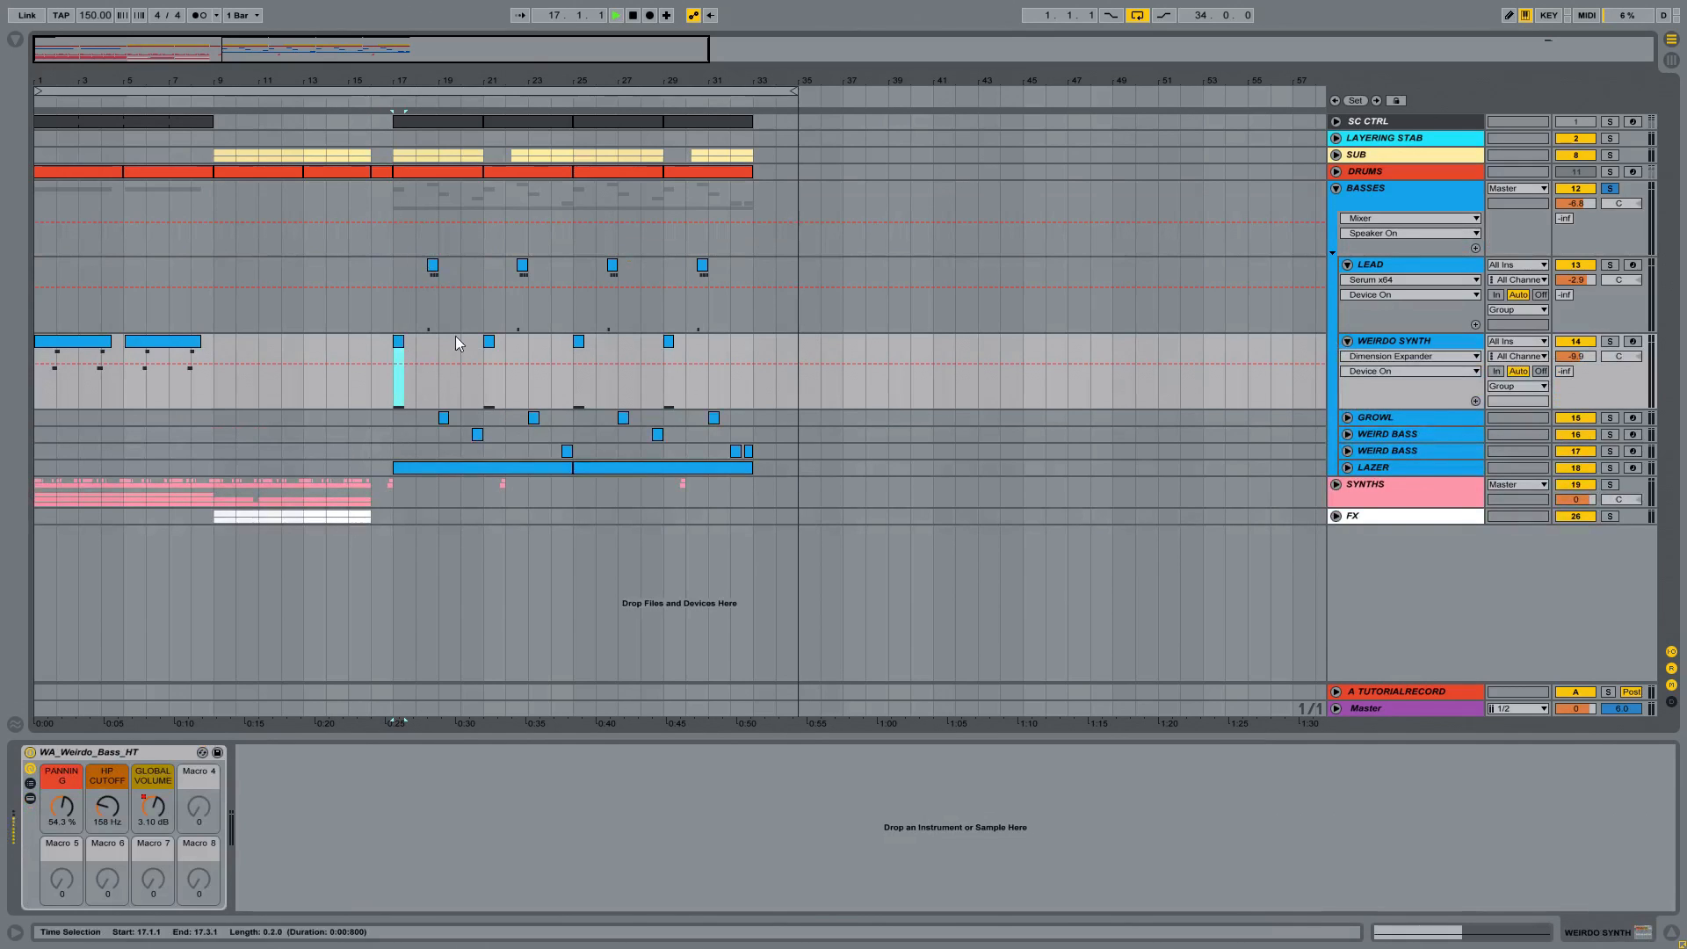
key(space)
click(1609, 341)
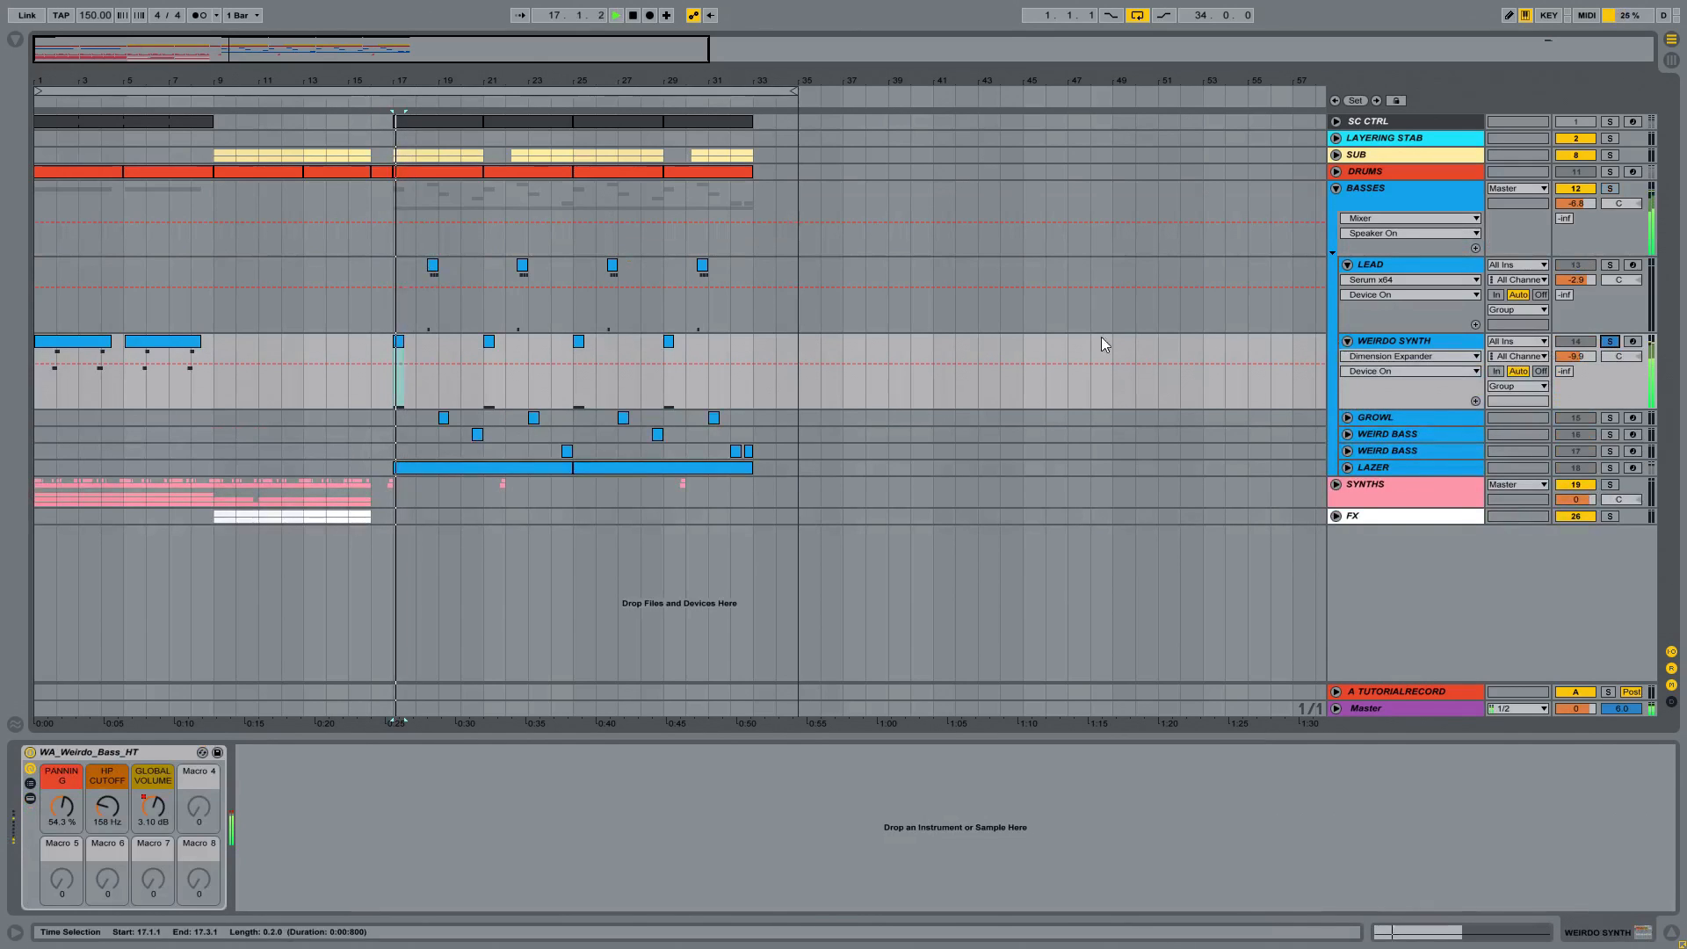
Step: Reveal the chain and devices in the WA_Weirdo_Bass_HT rack, replay the sound, and collapse the rack to its macros
click(30, 783)
click(29, 798)
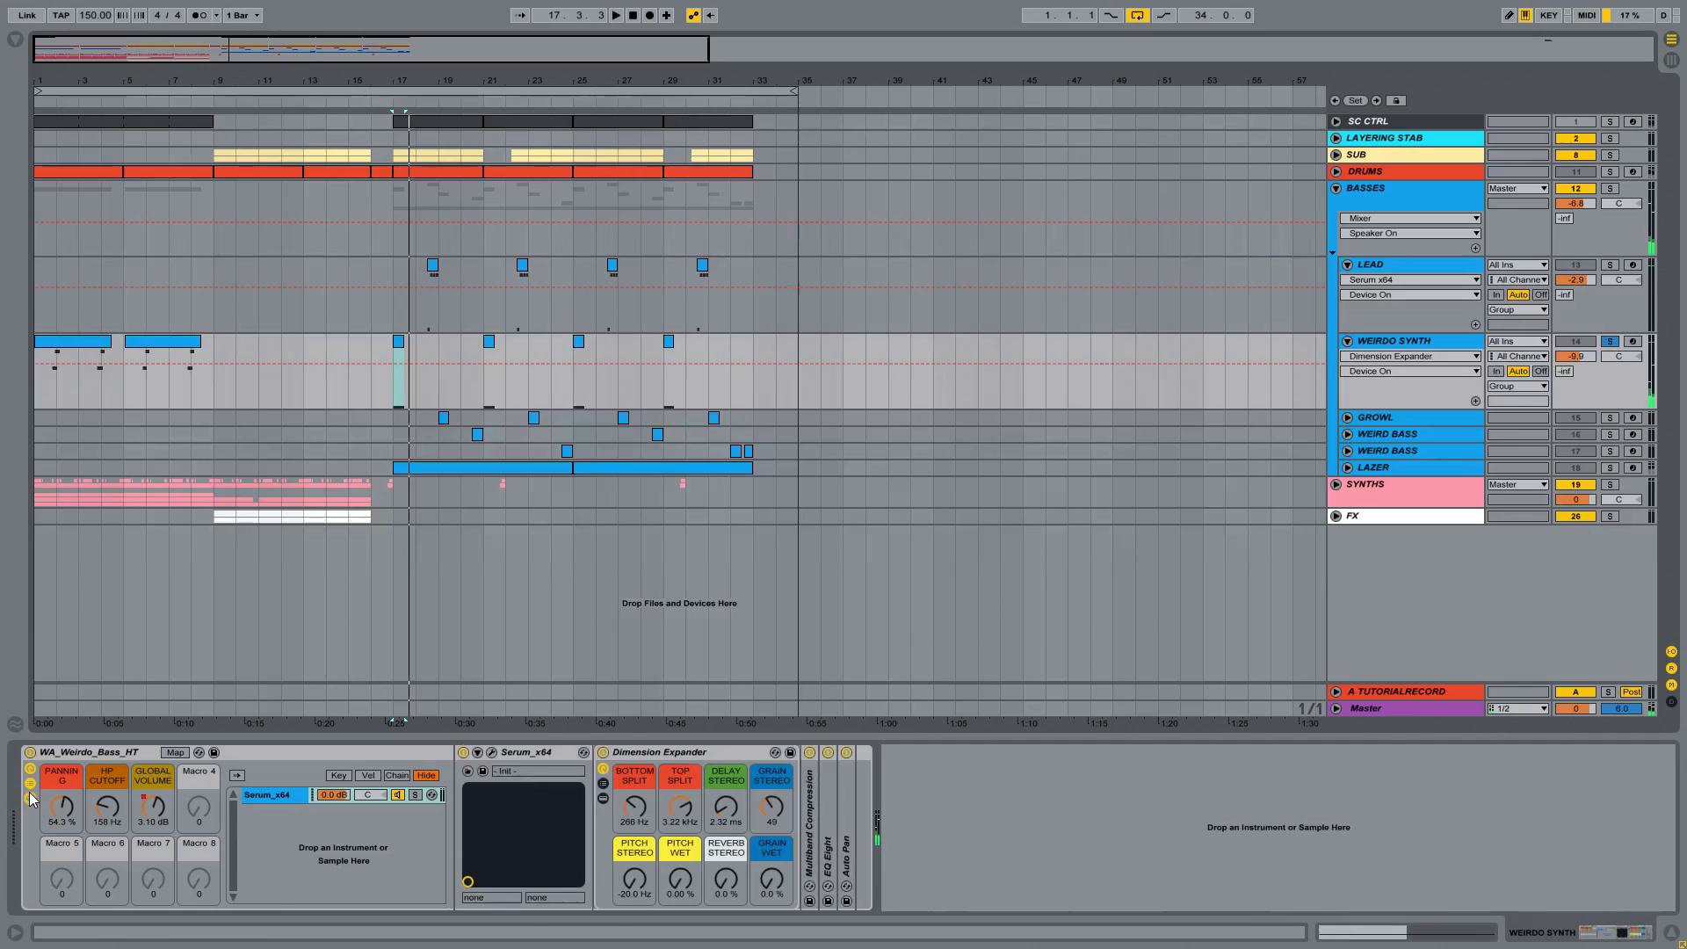
click(458, 780)
key(space)
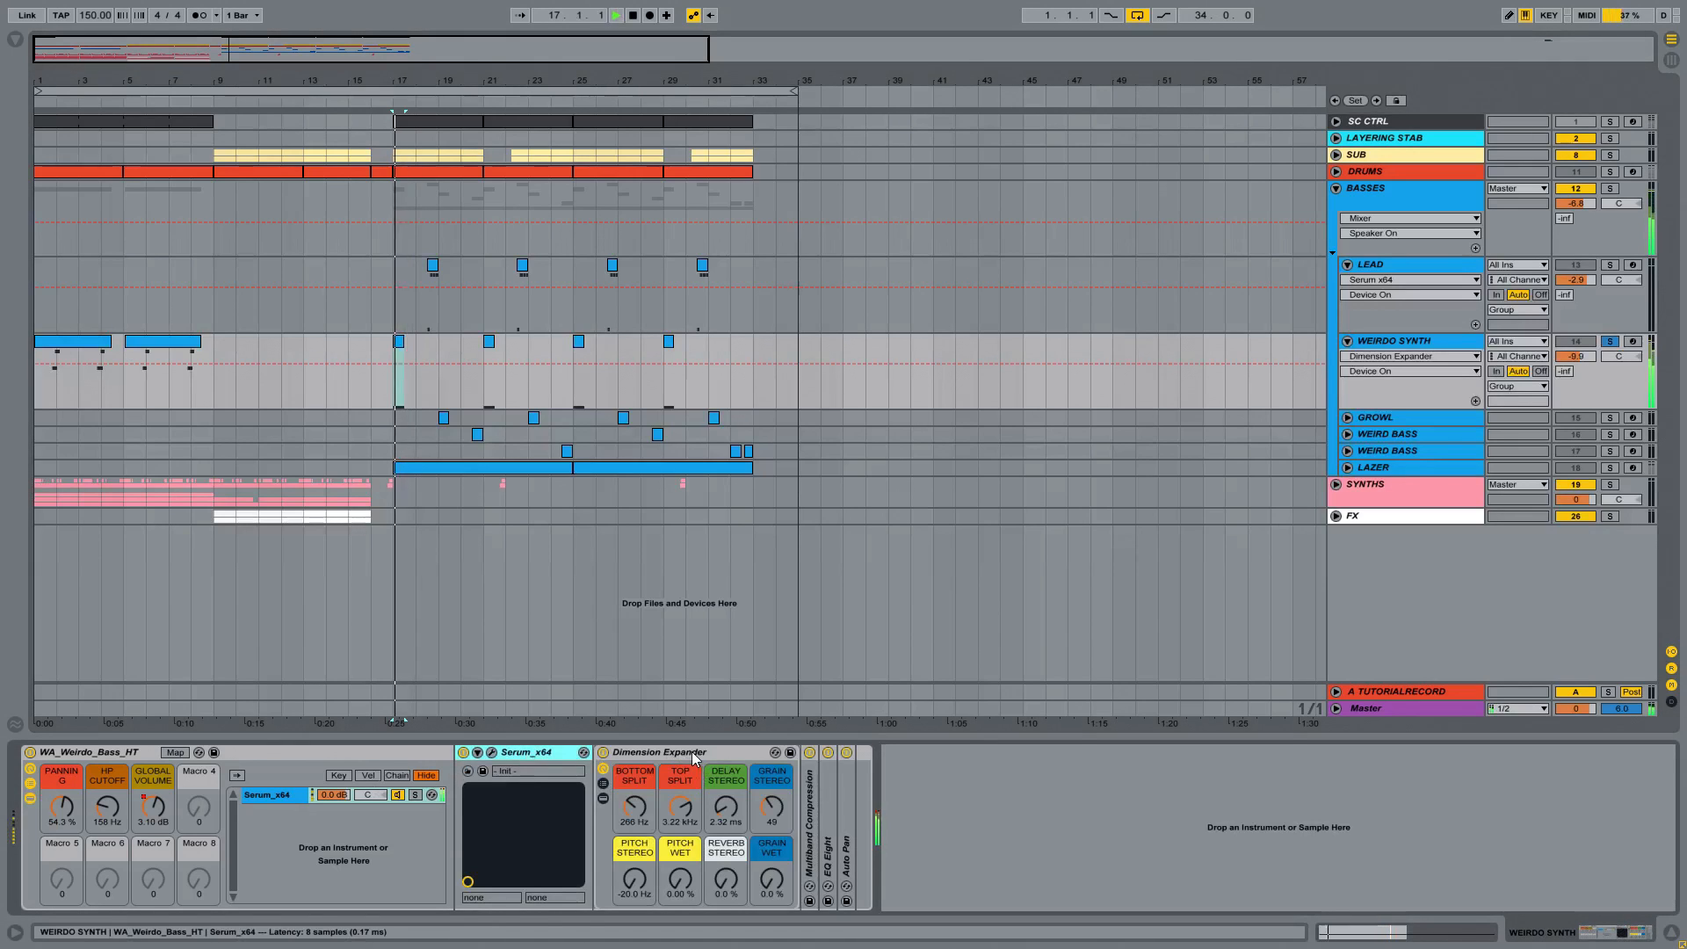
key(space)
click(30, 798)
click(30, 783)
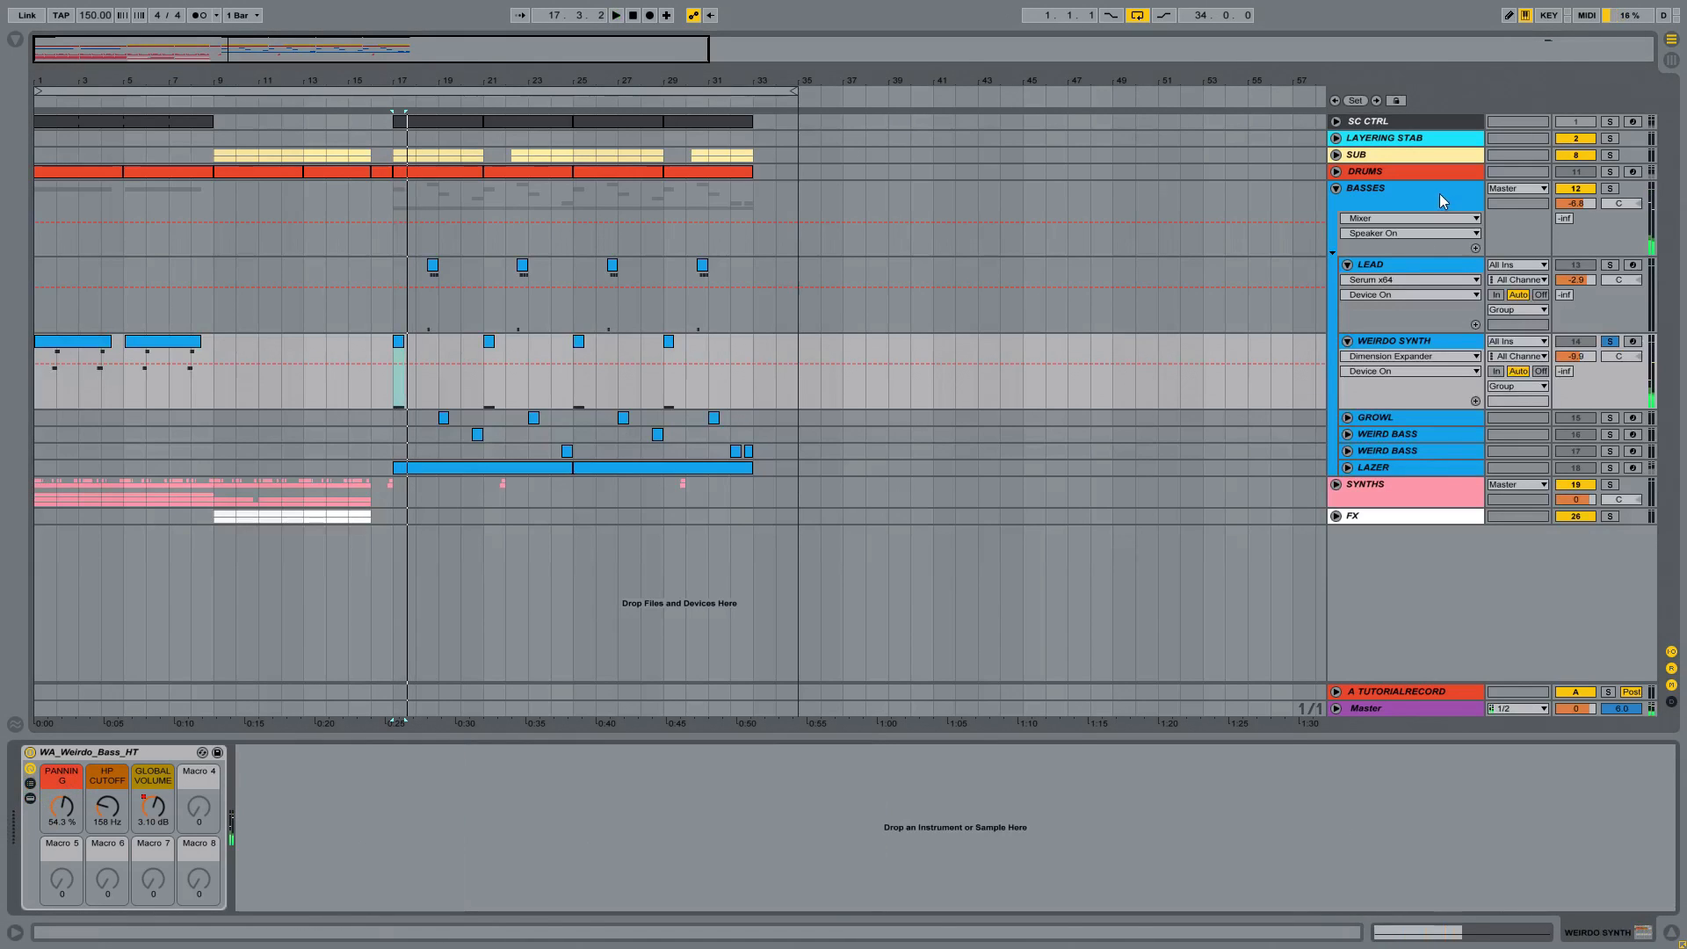
Step: Solo the LEAD track, audition its clip at bar 18, and select its Serum_x64 device
click(1400, 272)
click(1609, 264)
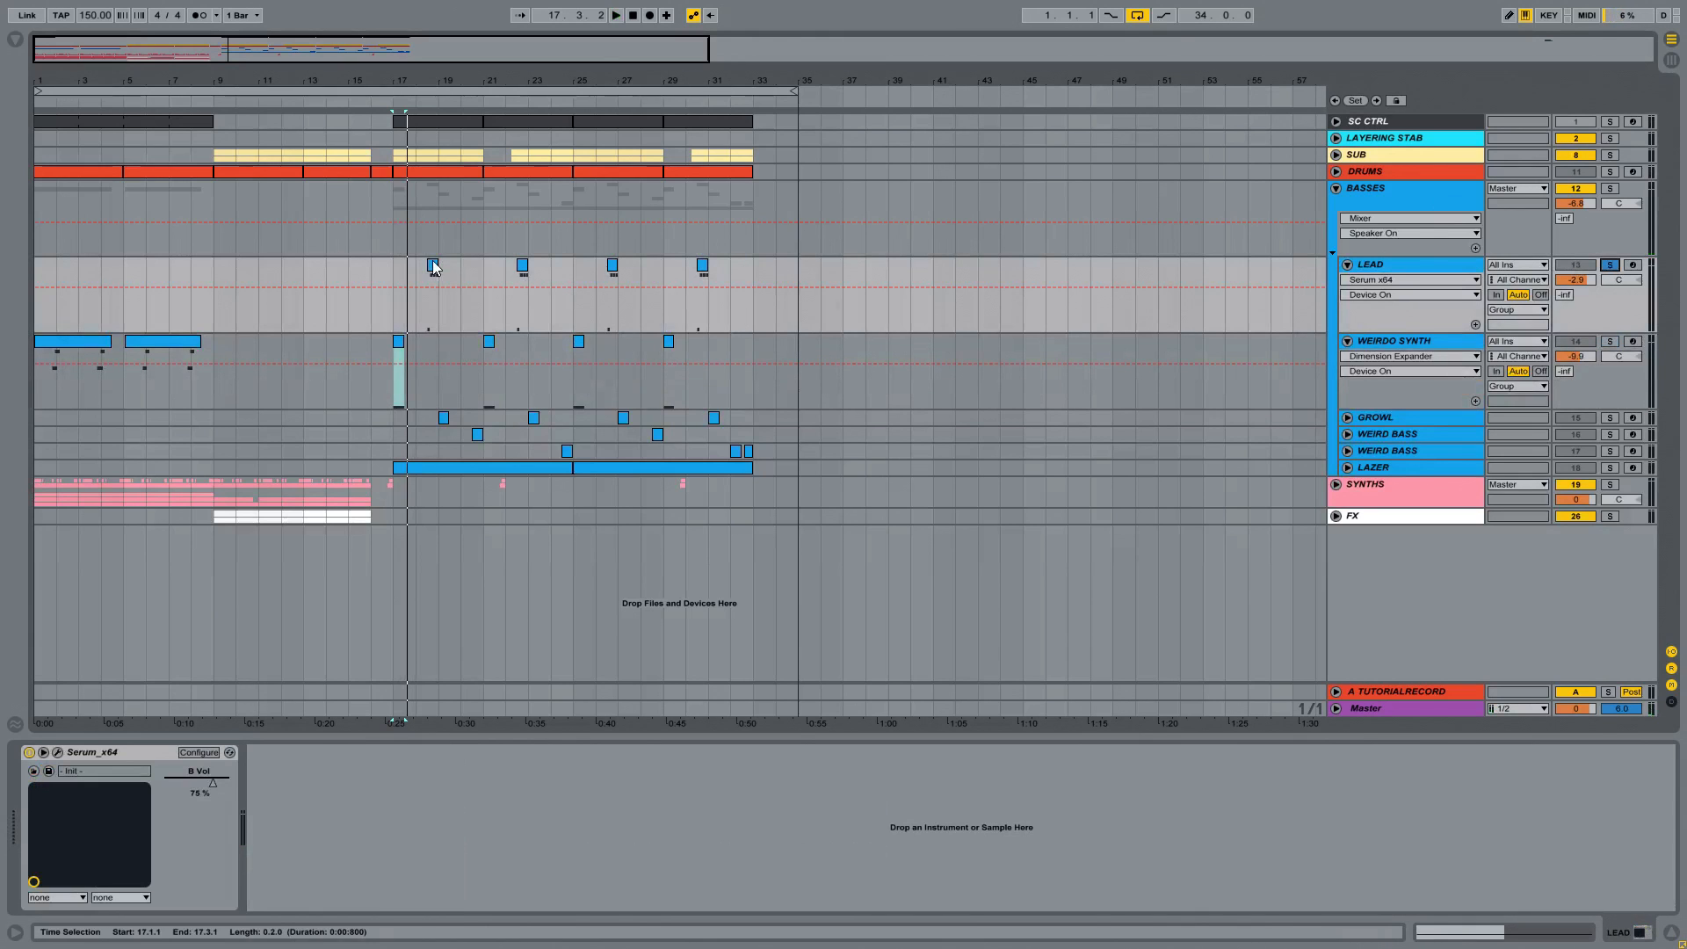
click(431, 261)
key(space)
drag(405, 81, 710, 88)
key(space)
key(space)
key(space)
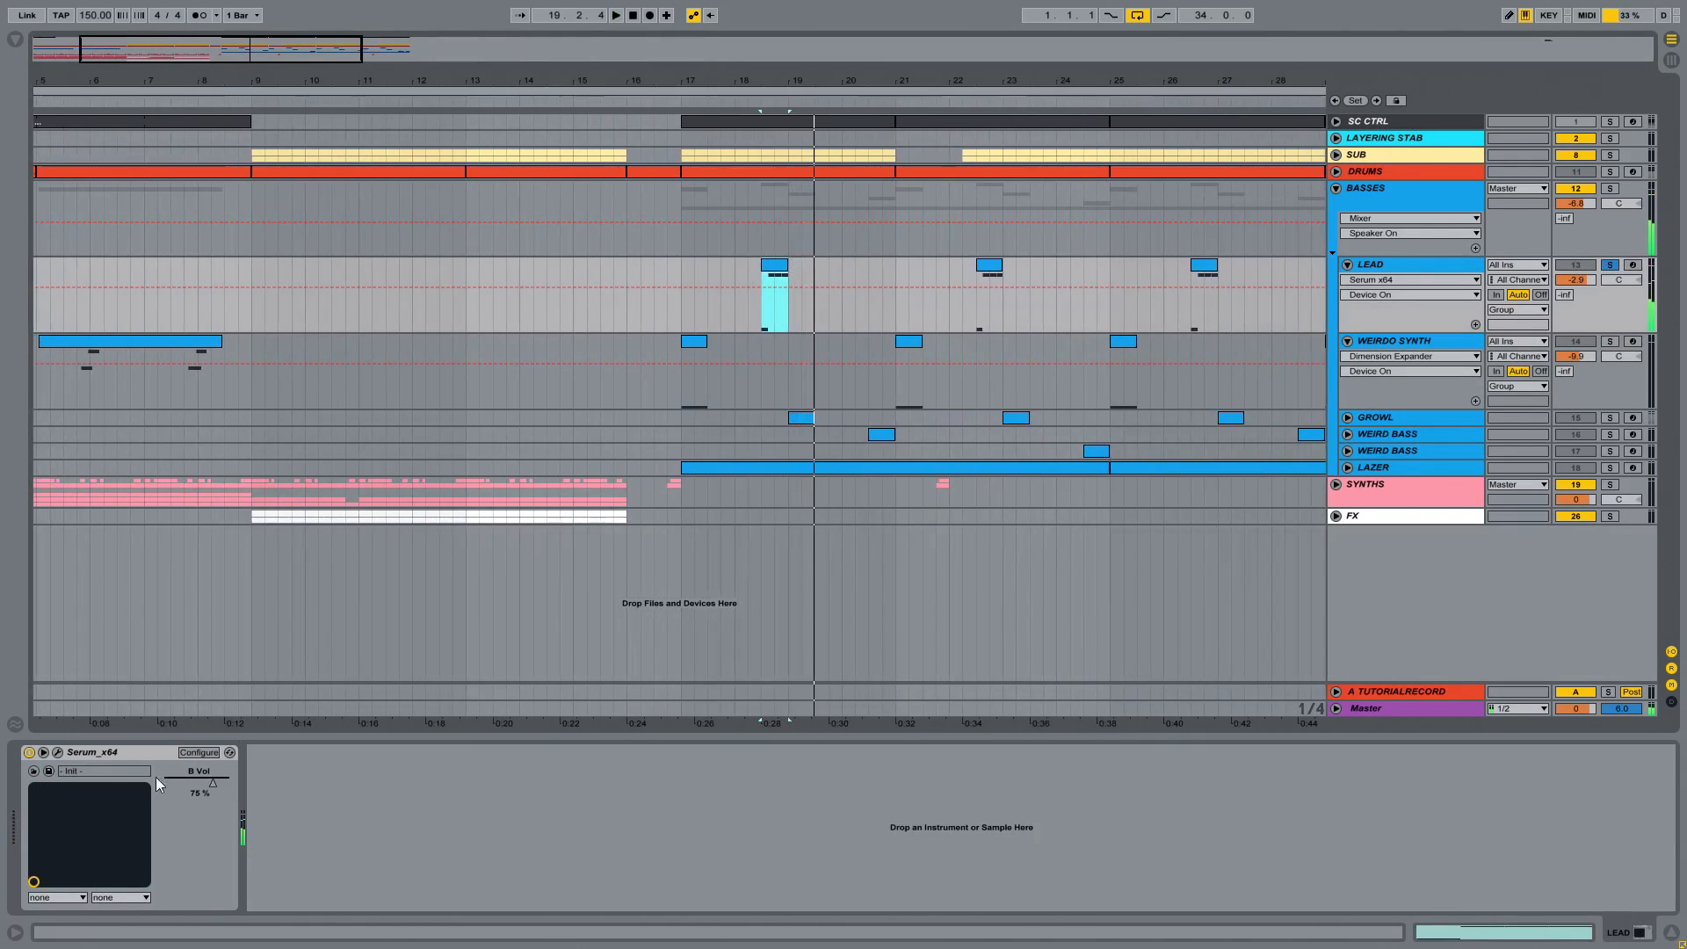
click(137, 753)
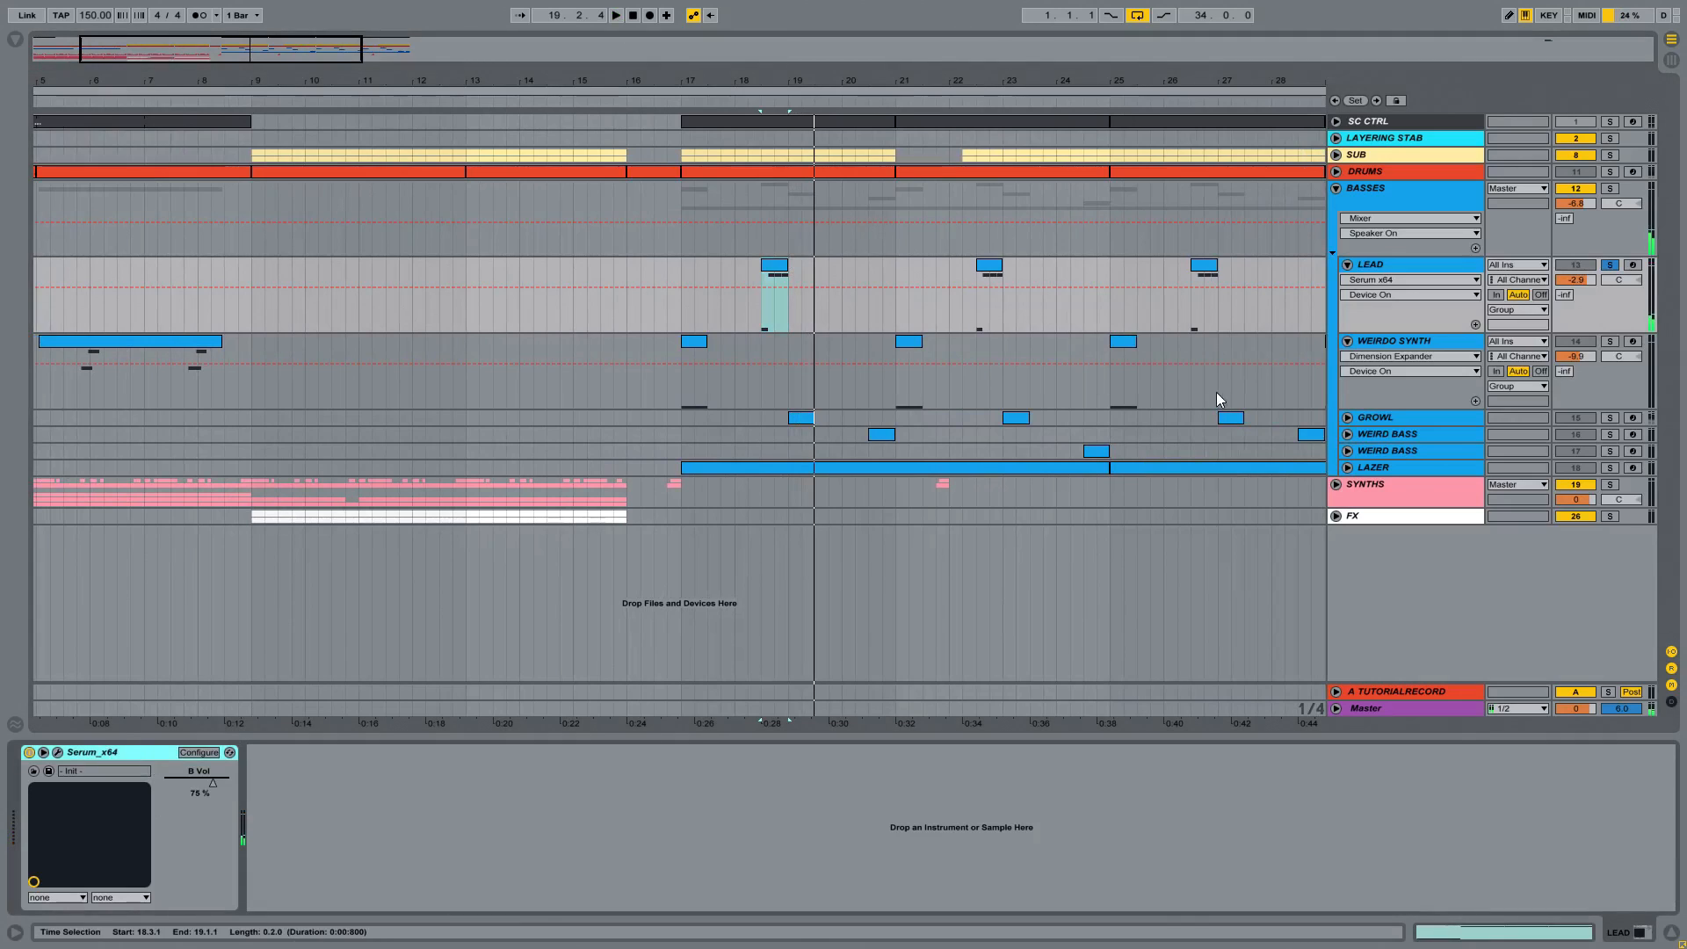
Step: Unfold and solo the GROWL track and audition its clip at bar 19
click(1347, 419)
click(1384, 417)
click(1610, 417)
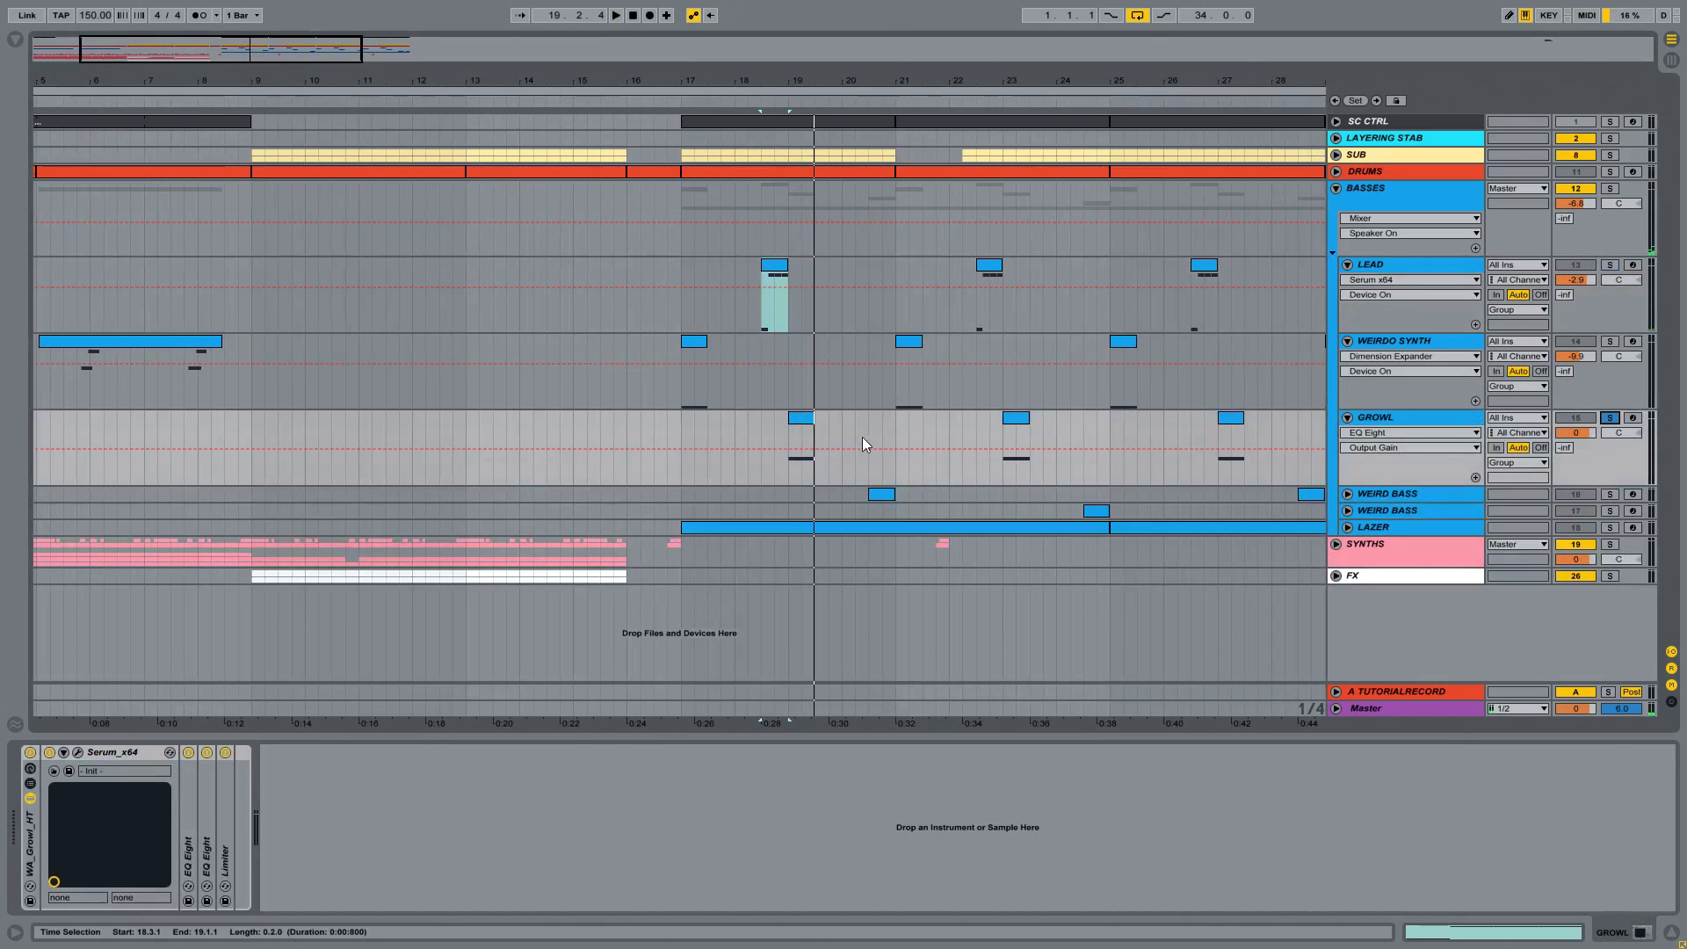
click(803, 418)
key(space)
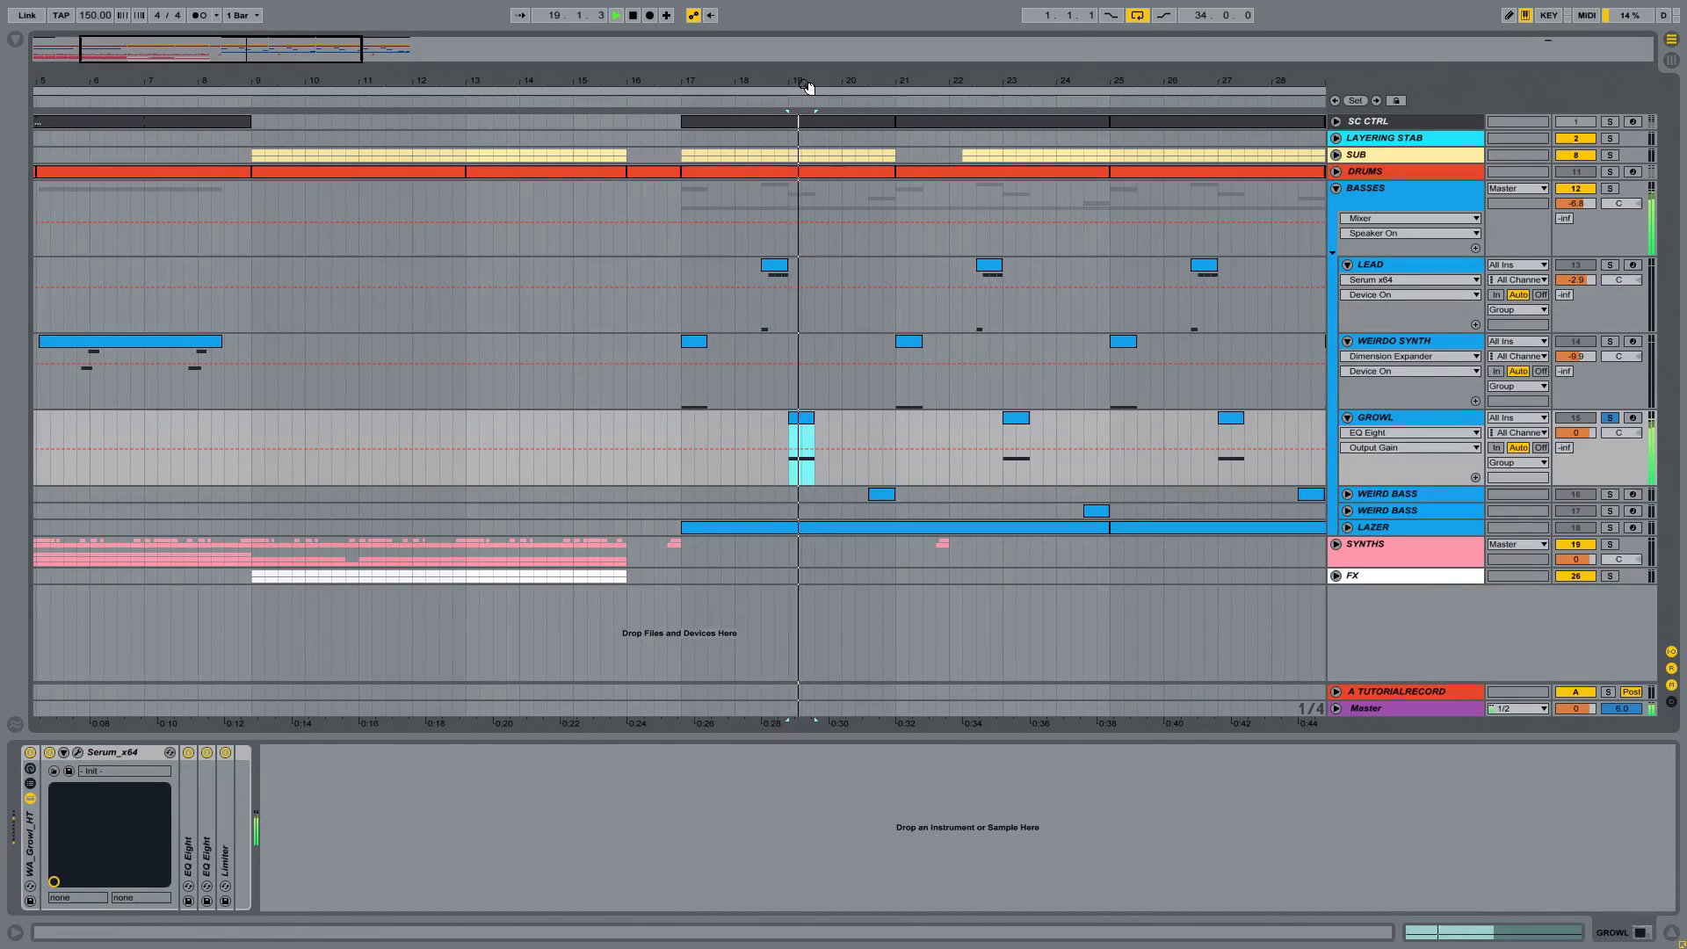
key(space)
key(space)
Step: Select the Serum_x64 device in GROWL's rack and replay the growl clip
click(156, 753)
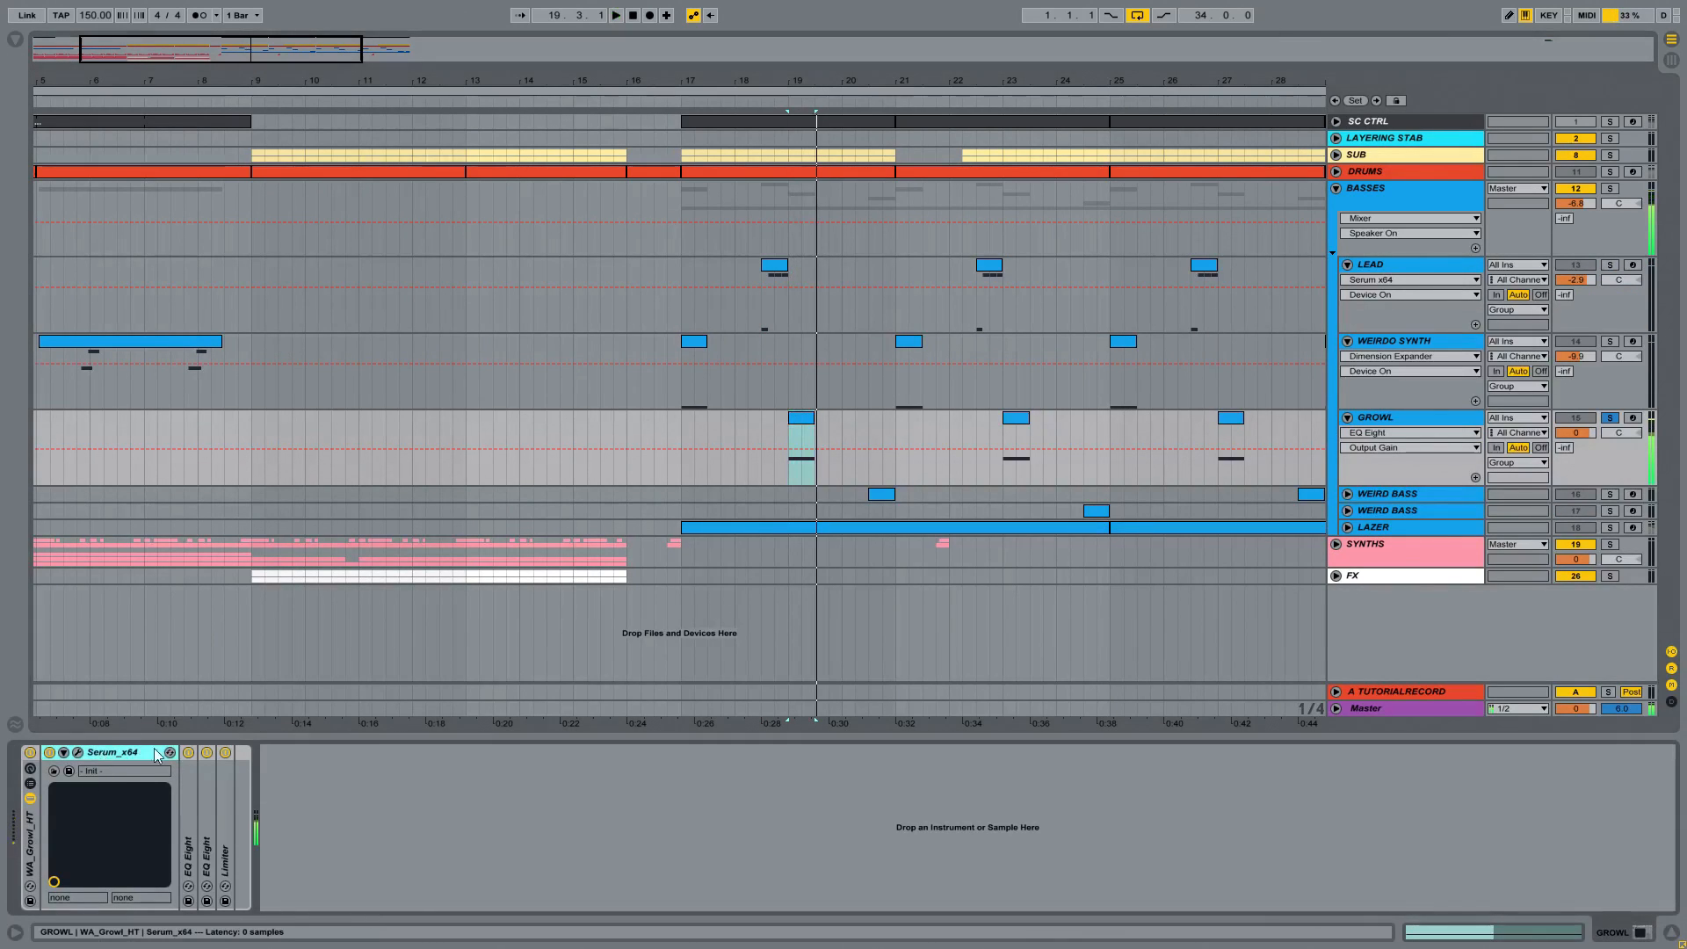
key(space)
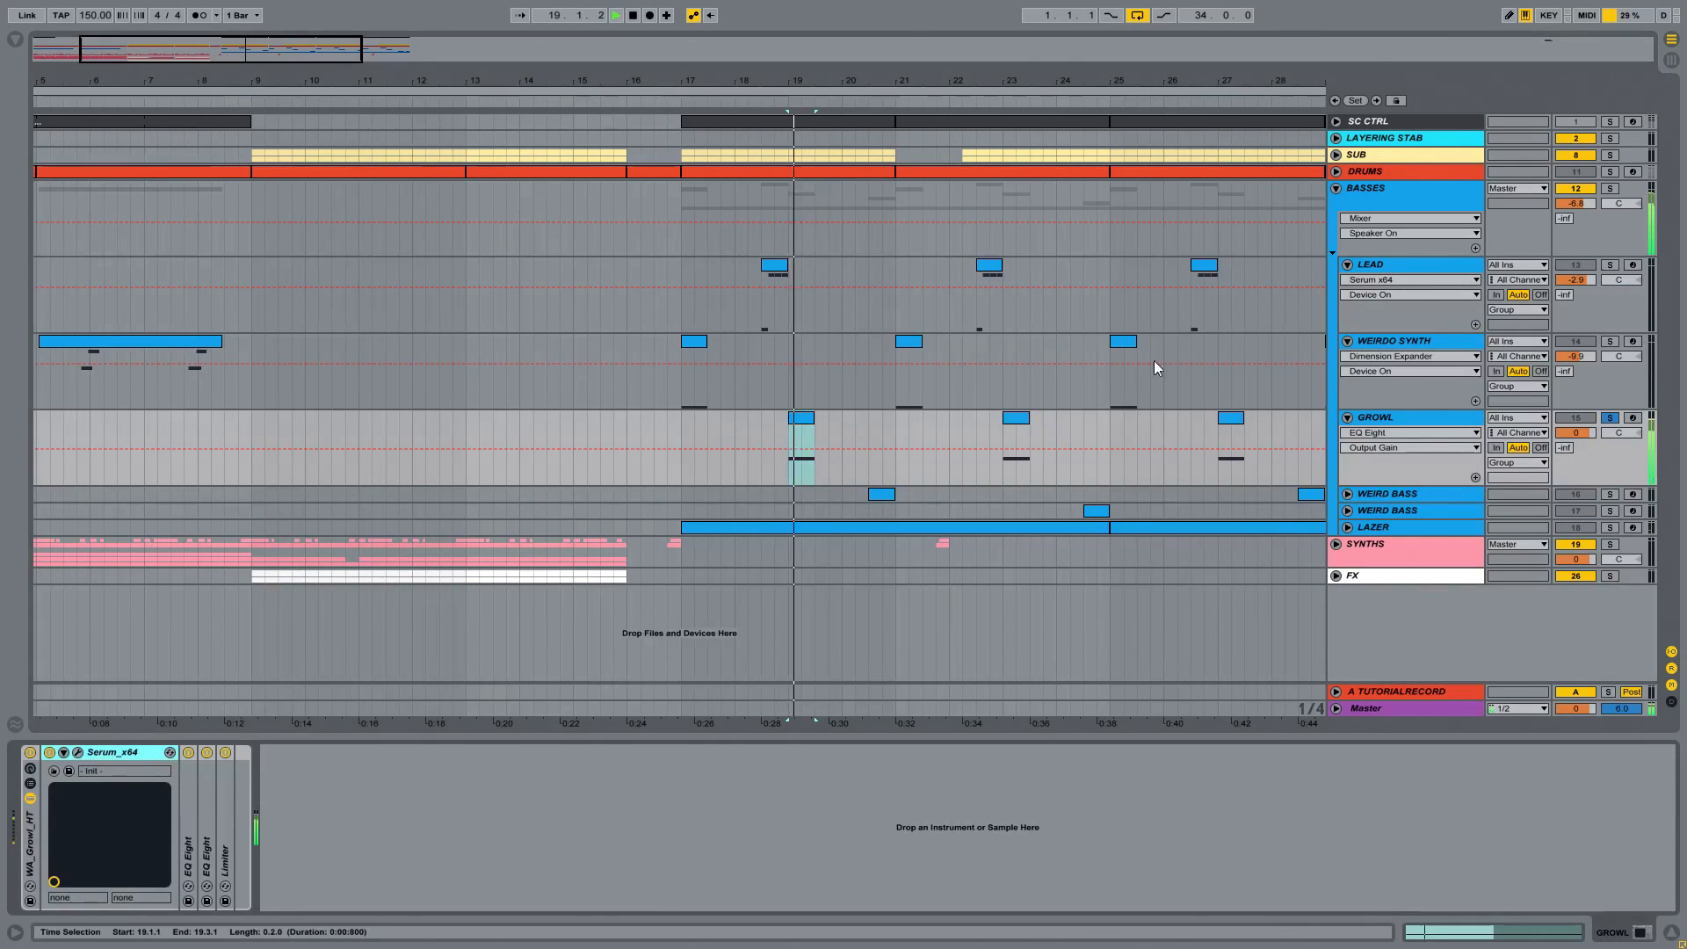
key(space)
key(space)
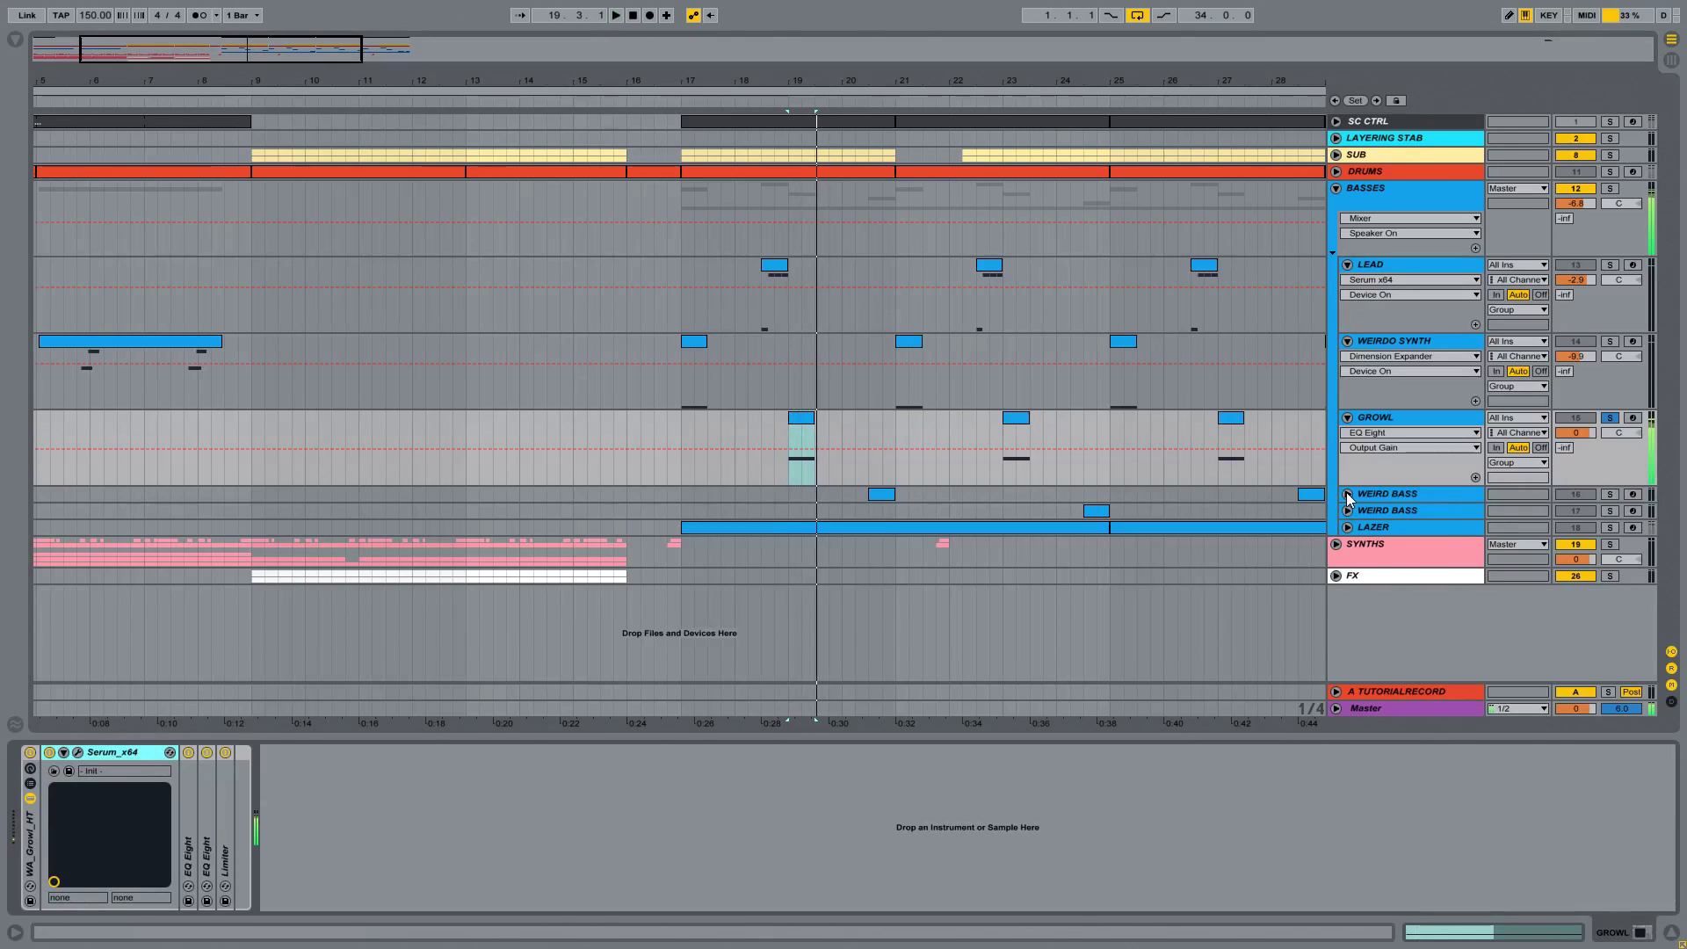
key(space)
Step: Unfold and solo the first WEIRD BASS track and play its clip at bar 20
click(1347, 495)
click(1429, 494)
click(1609, 494)
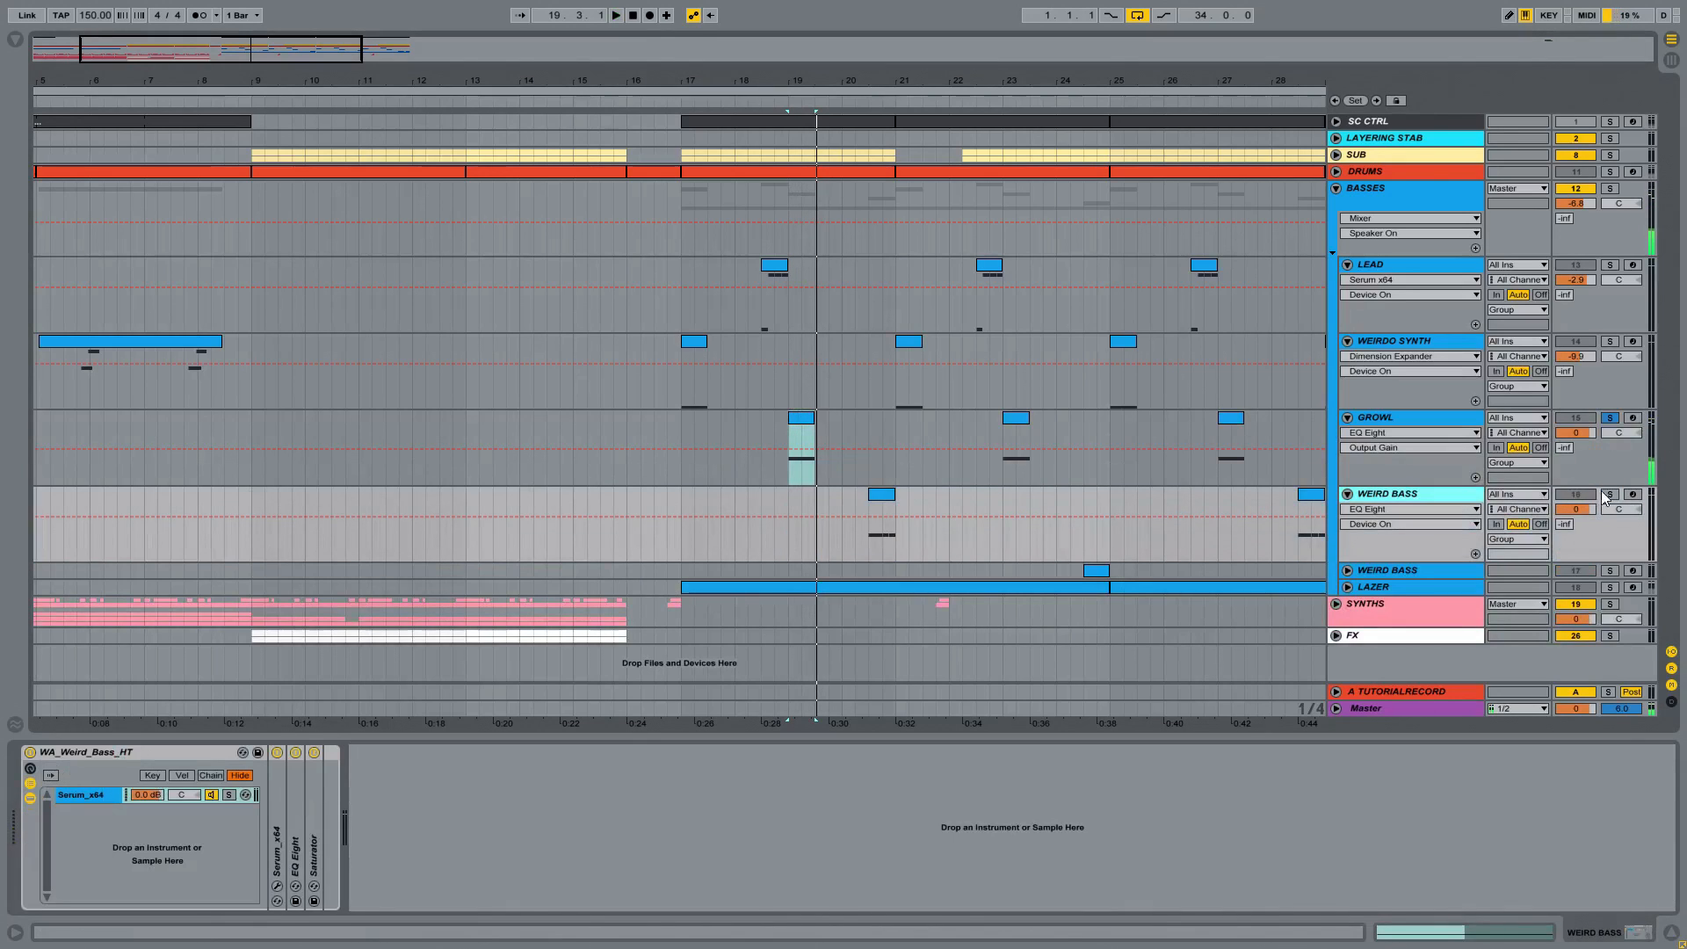
click(887, 494)
key(space)
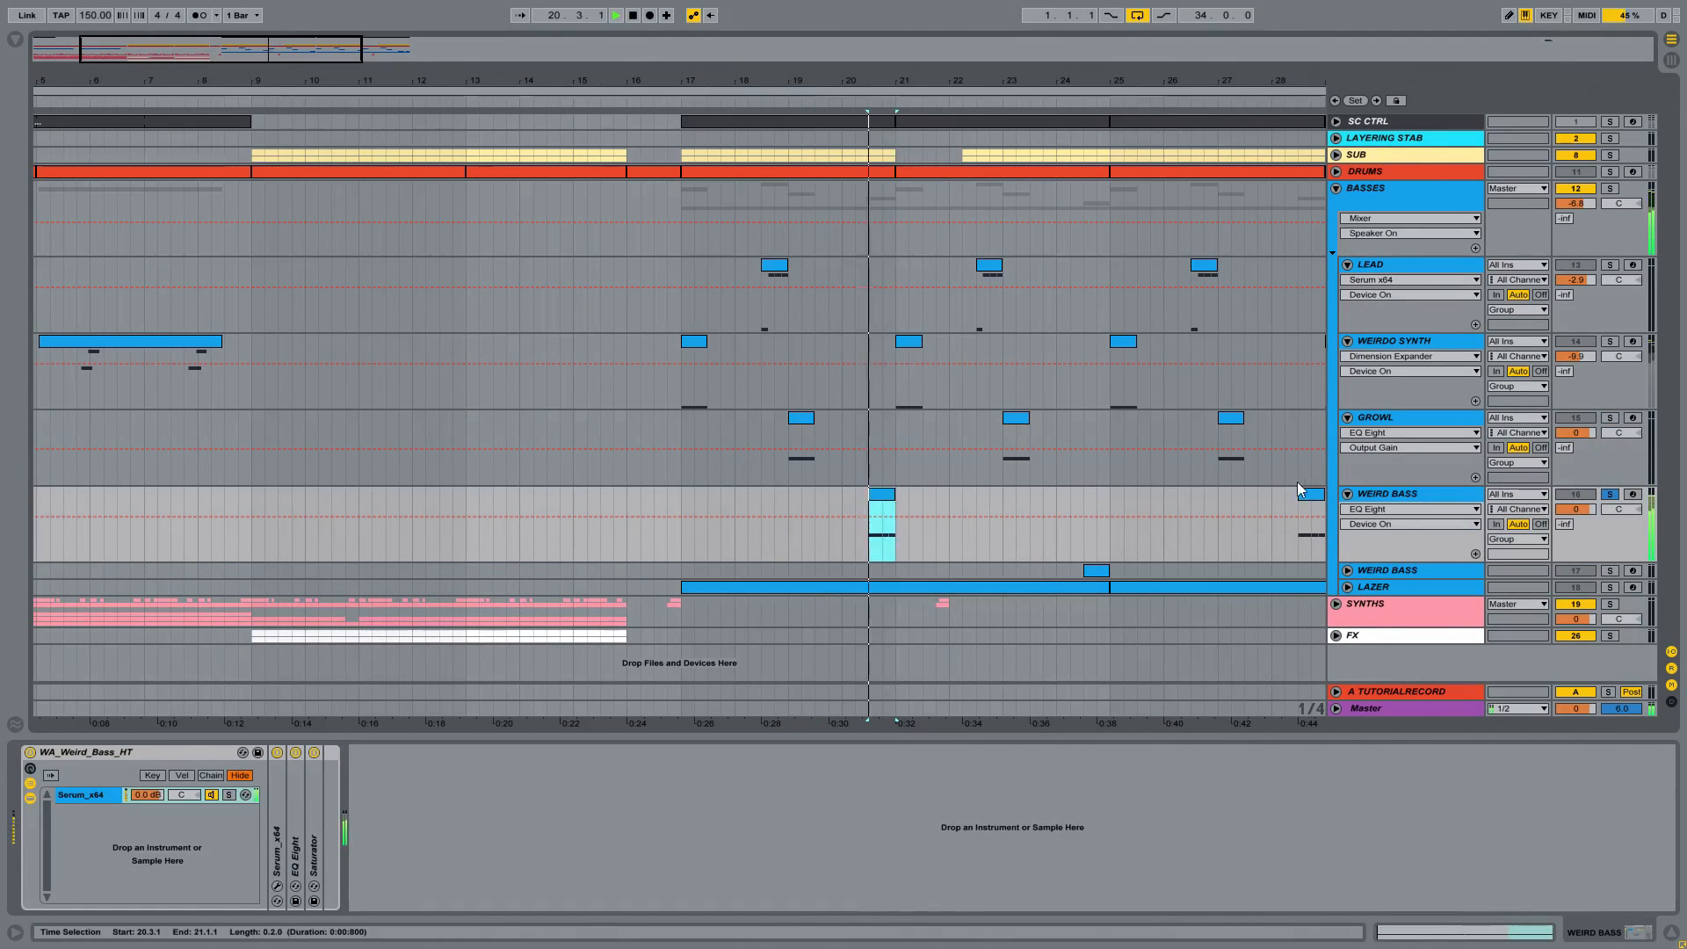
key(space)
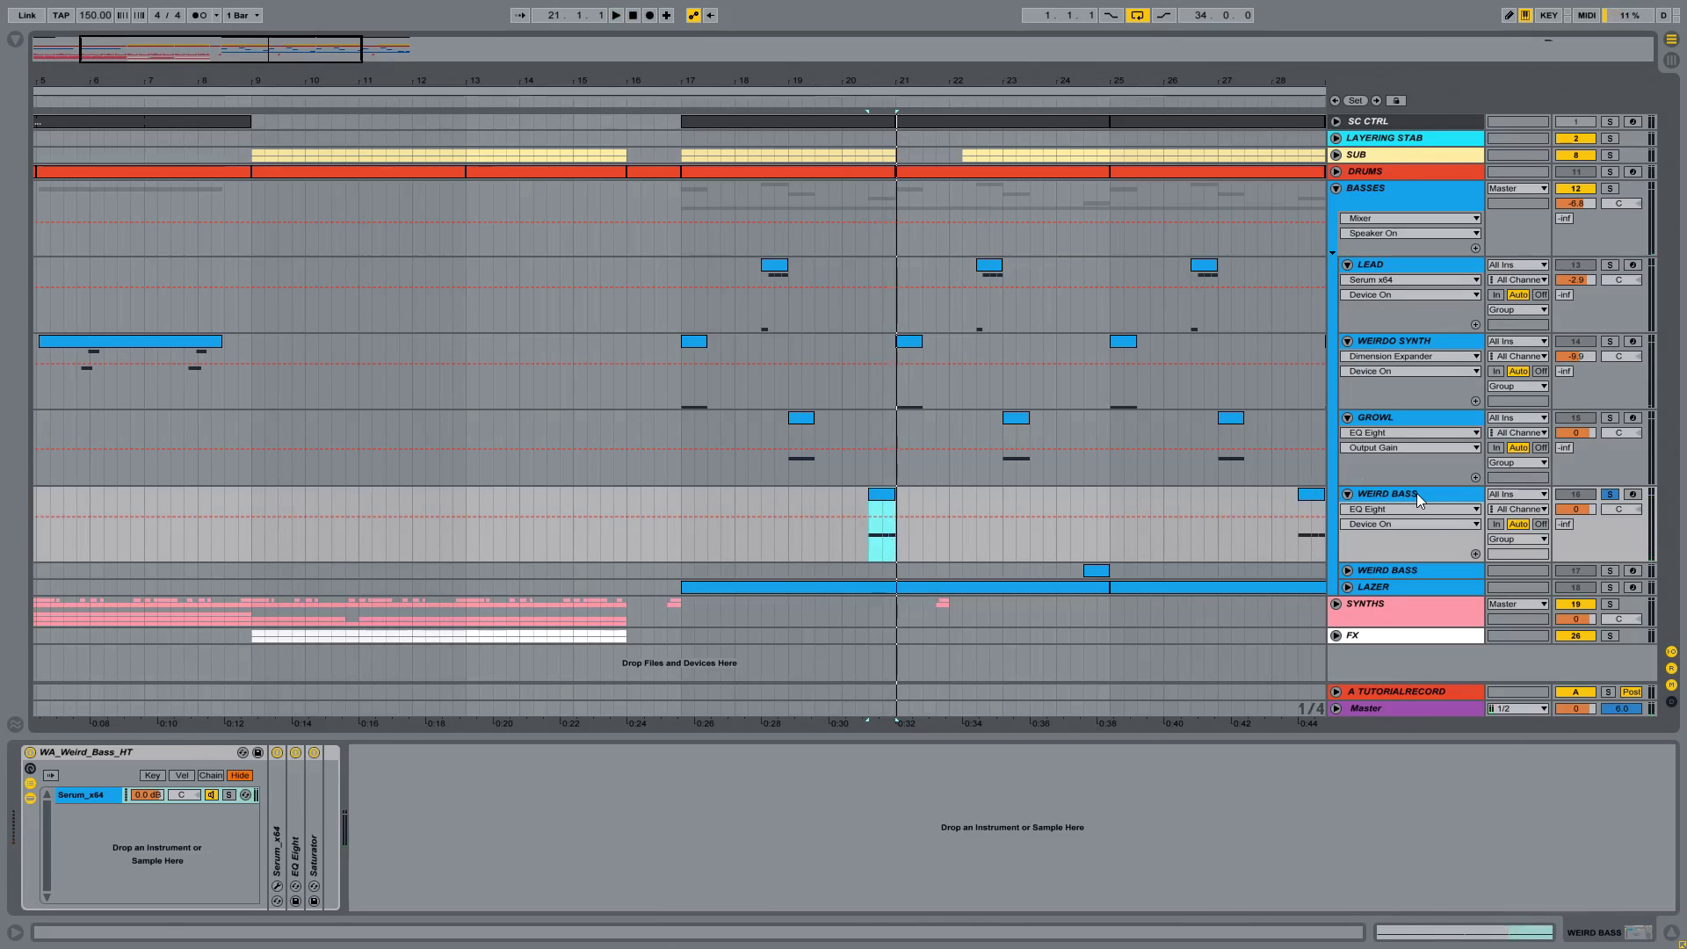
Step: Inspect the MIDI notes of the first WEIRD BASS clip, hide the detail view, and replay the clip
double_click(881, 496)
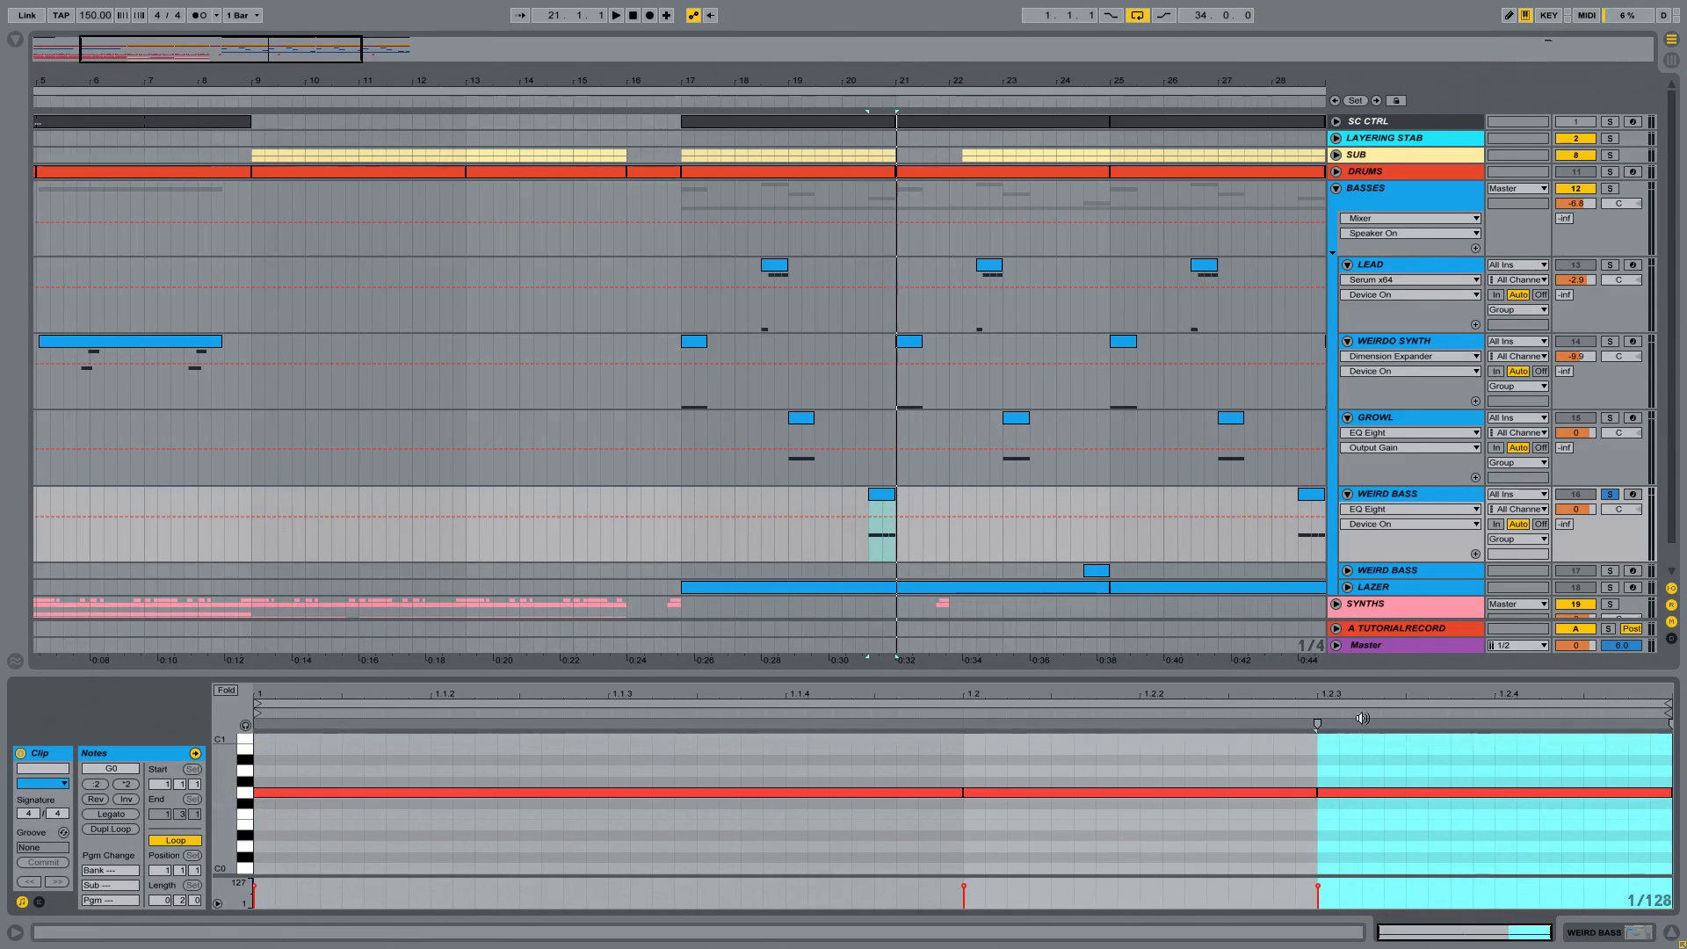
click(1669, 933)
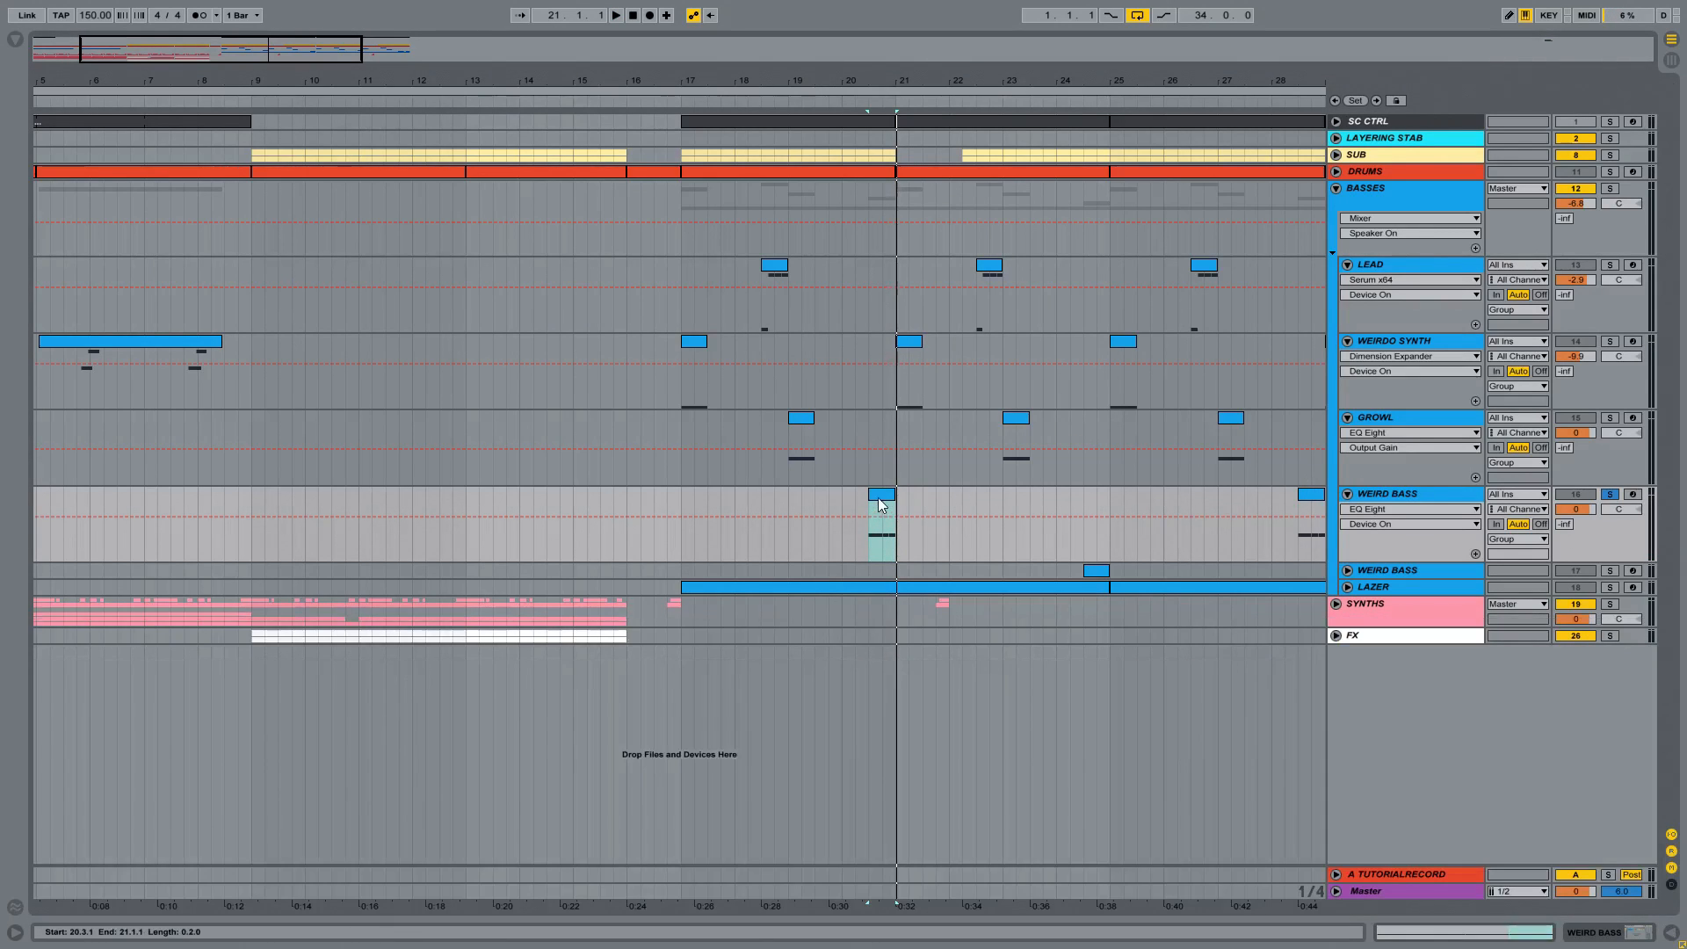
click(1441, 494)
key(space)
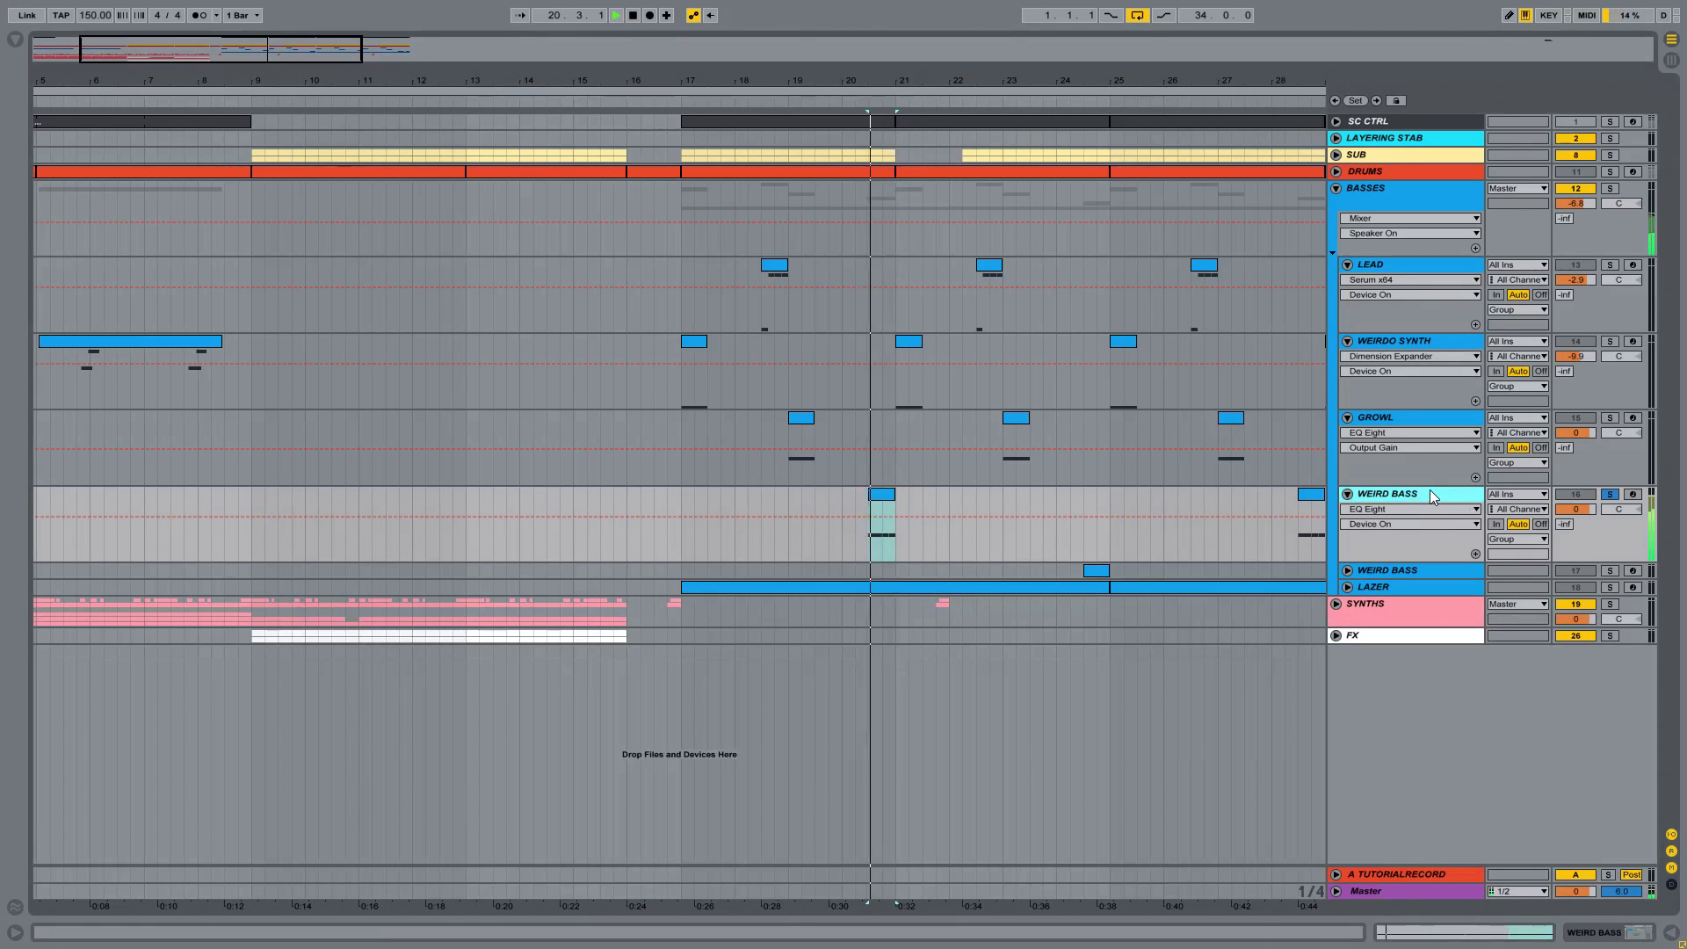
key(space)
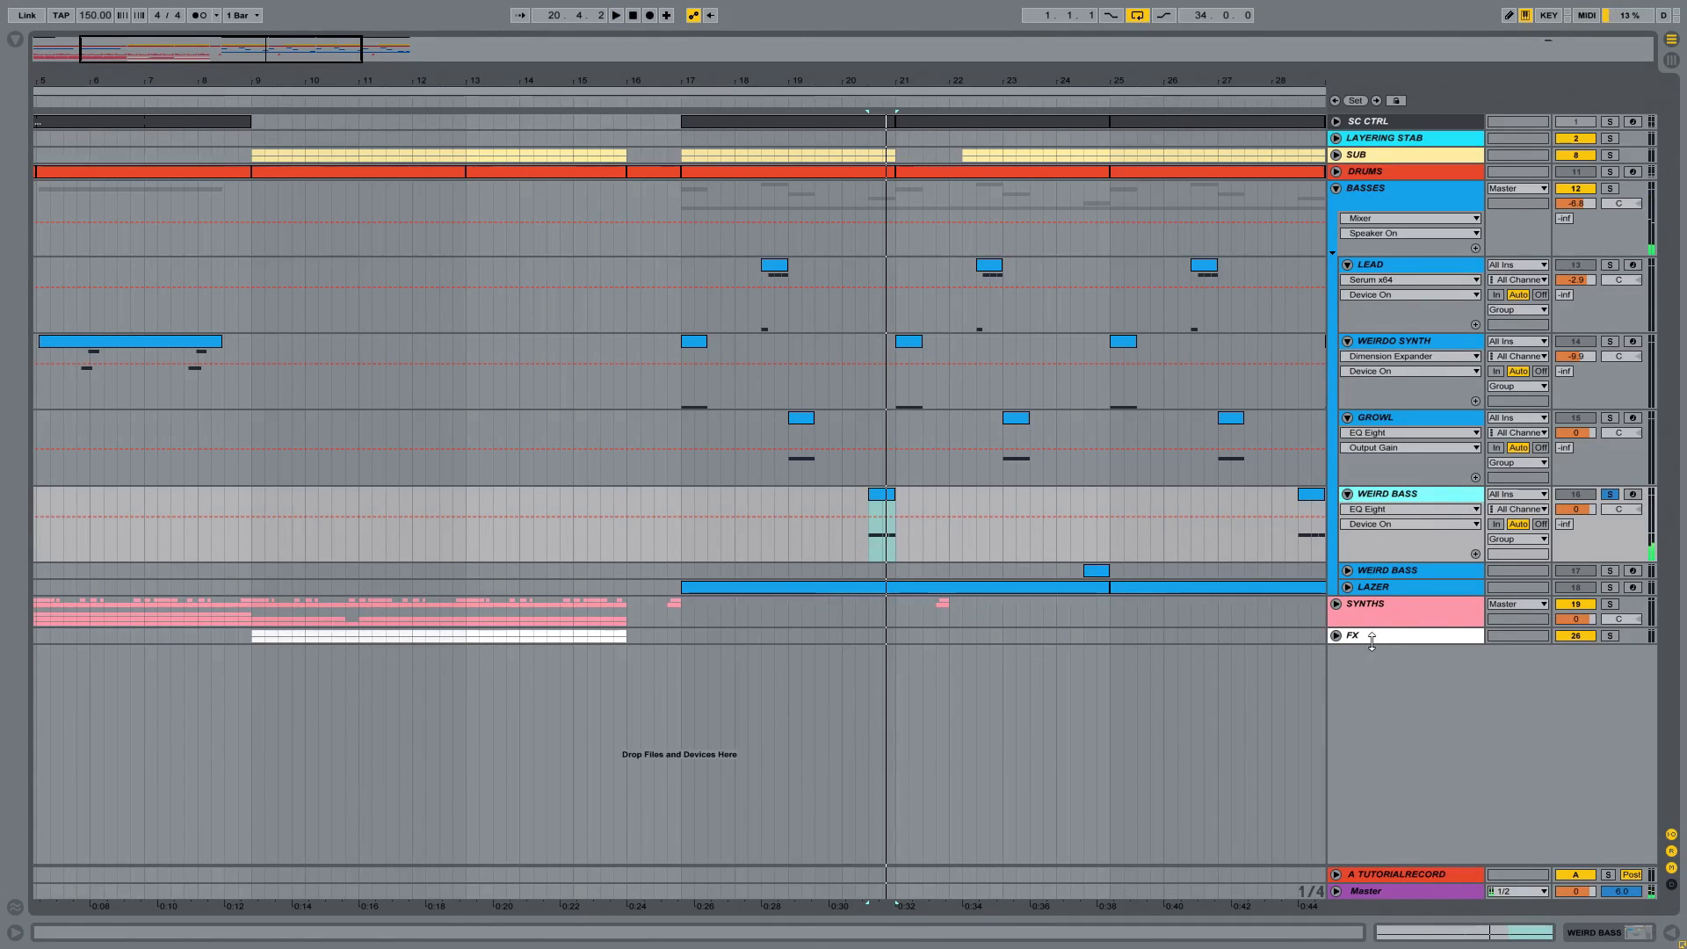
click(1349, 160)
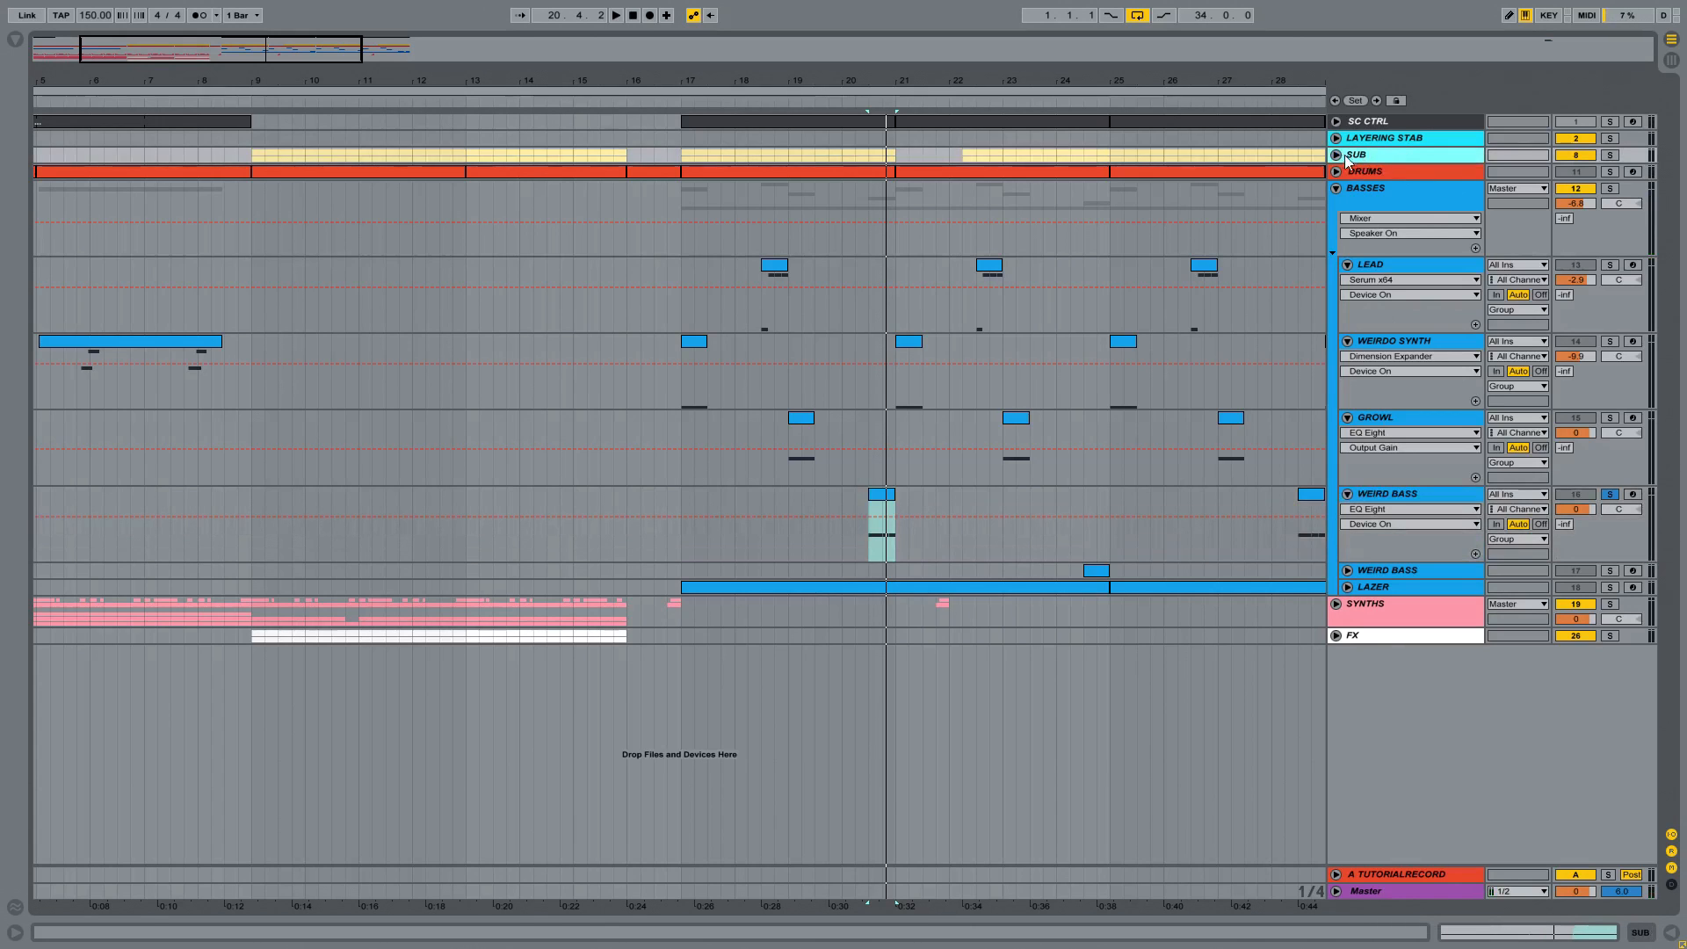
click(1336, 155)
click(1336, 155)
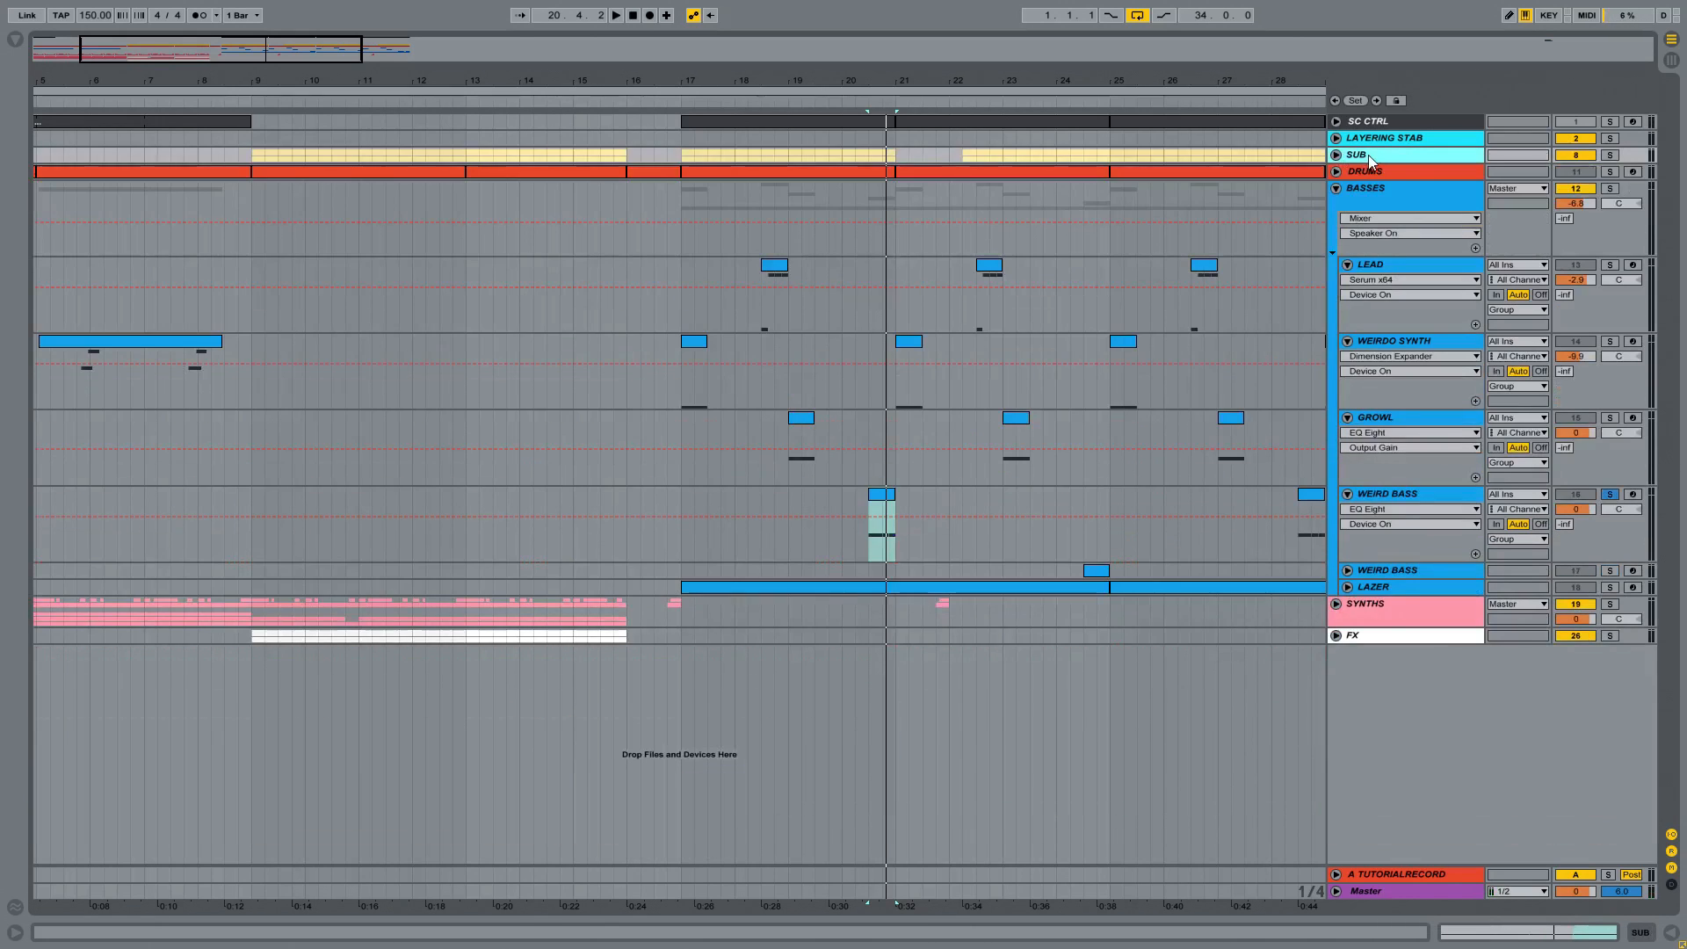
Step: Unfold and solo the second WEIRD BASS track and play its clip at bar 24
click(1396, 571)
click(1348, 571)
click(1403, 497)
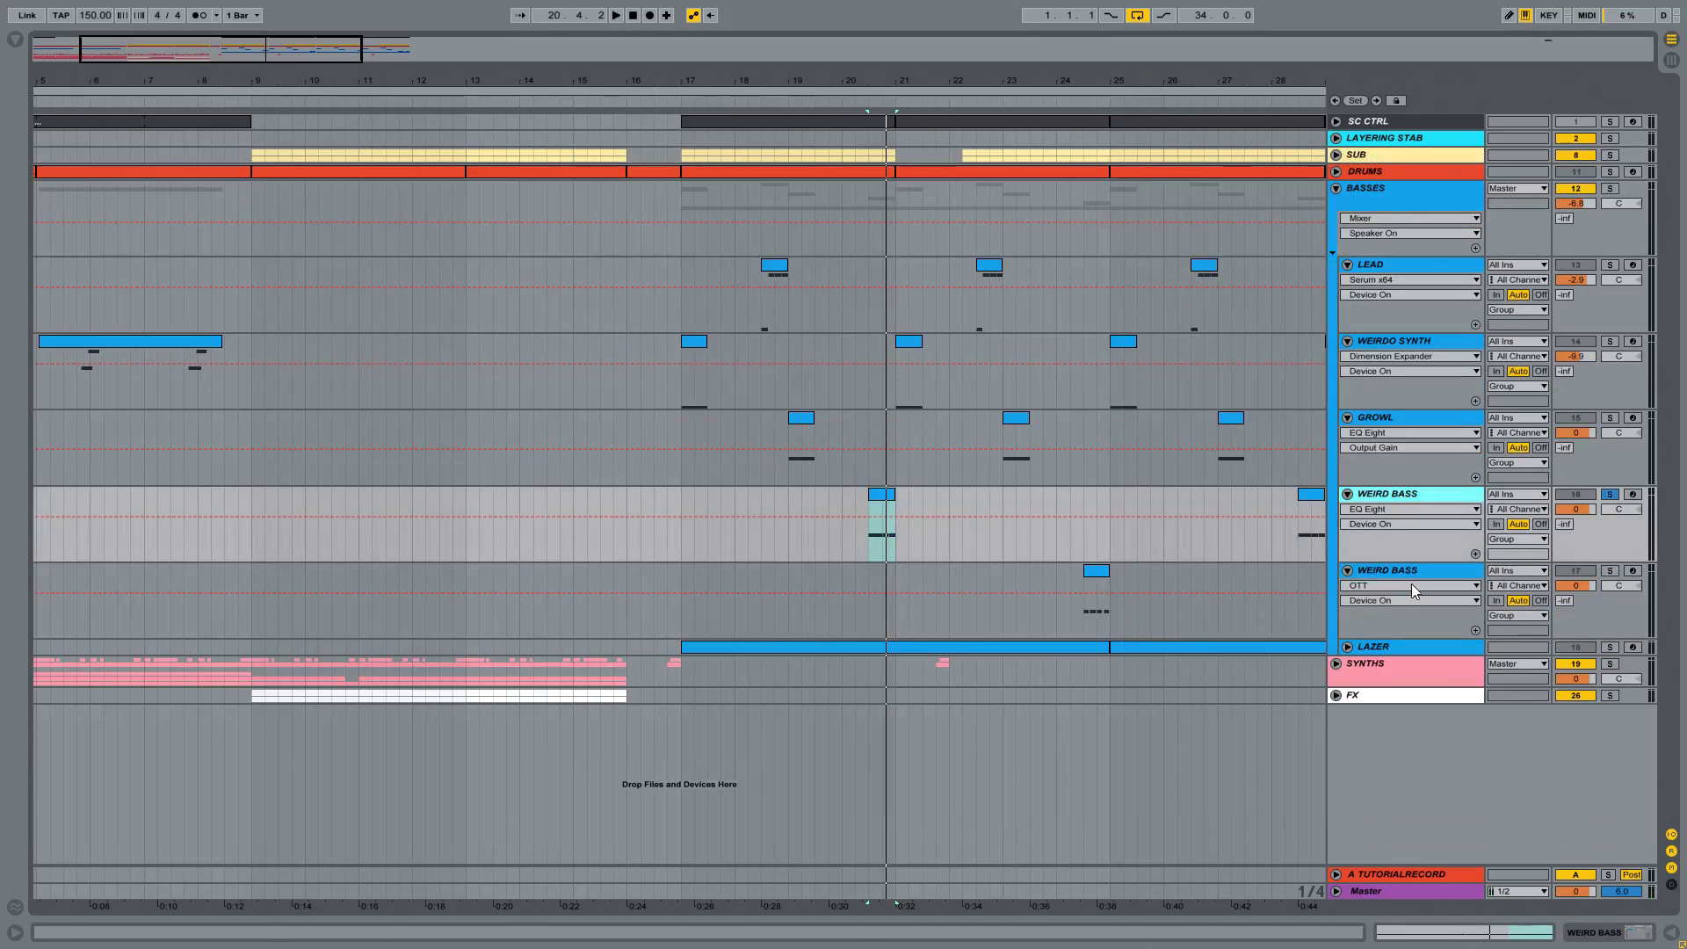
click(1413, 573)
click(1610, 570)
click(1096, 570)
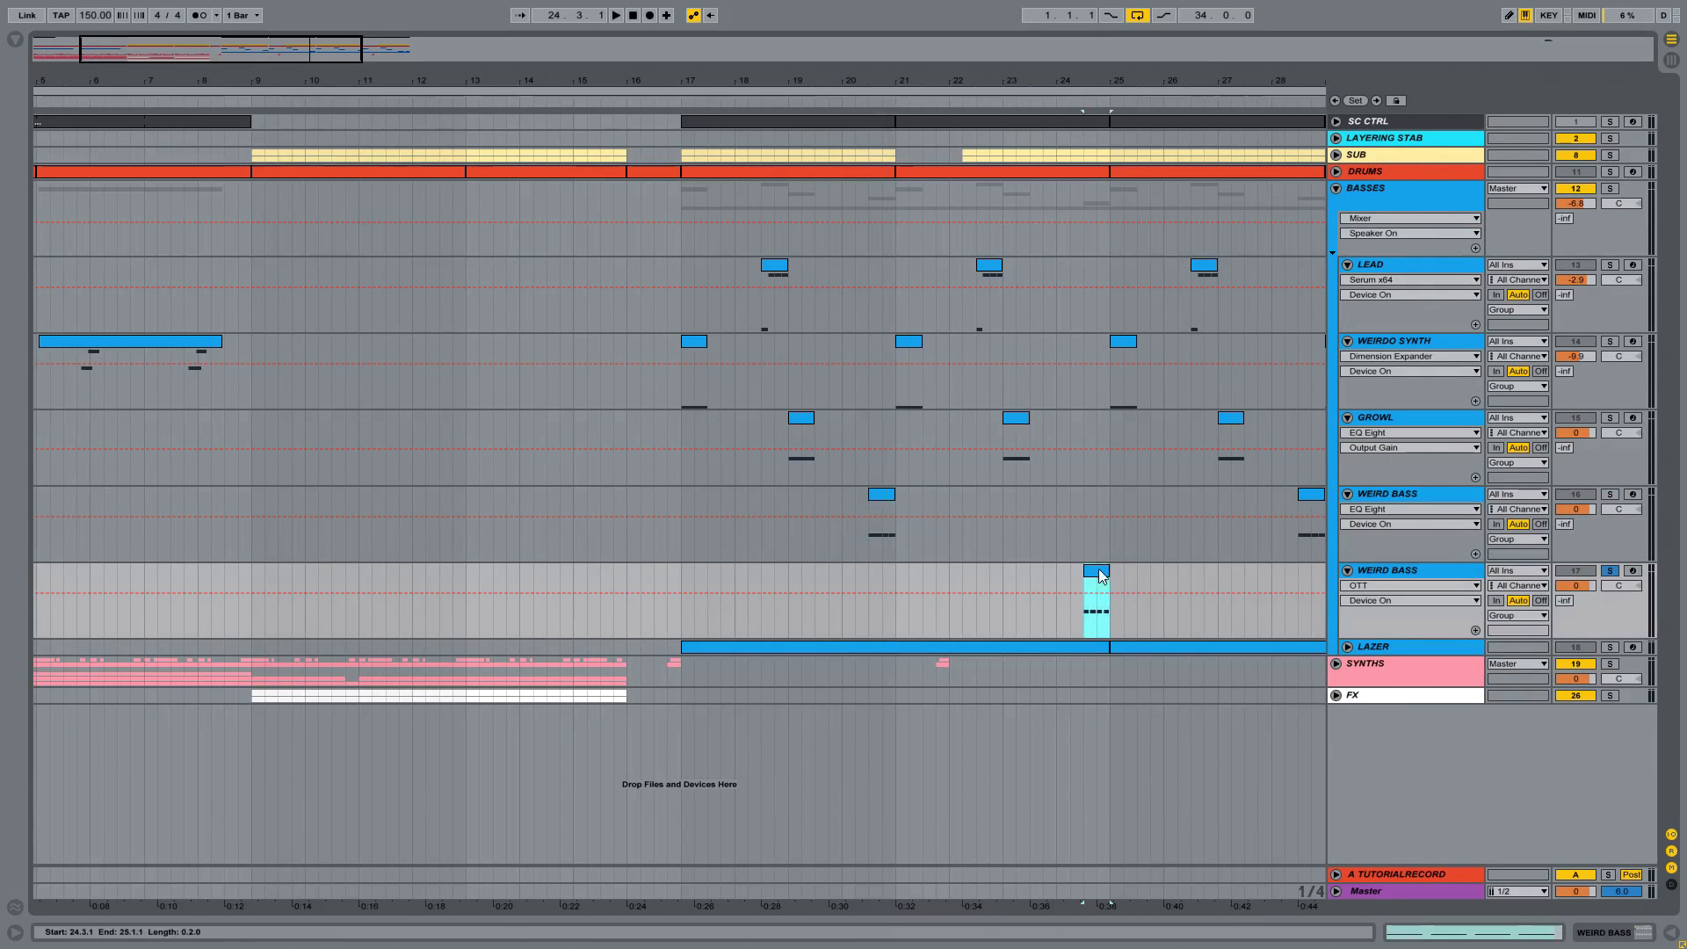
click(1101, 113)
drag(1102, 81, 1035, 283)
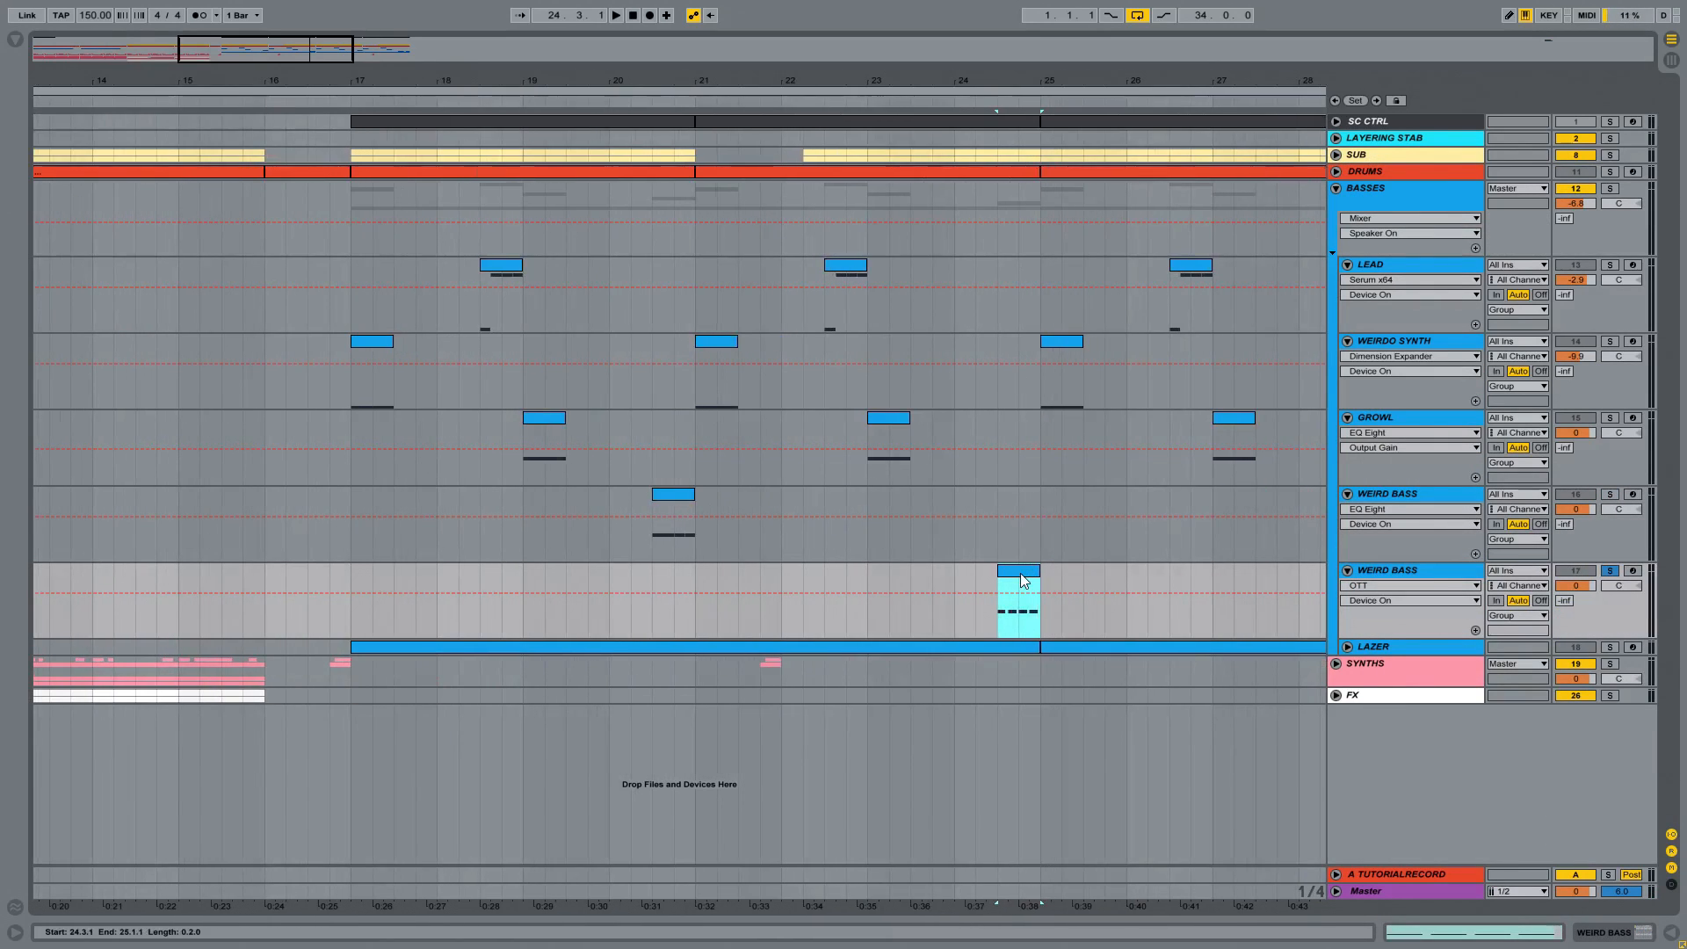
key(space)
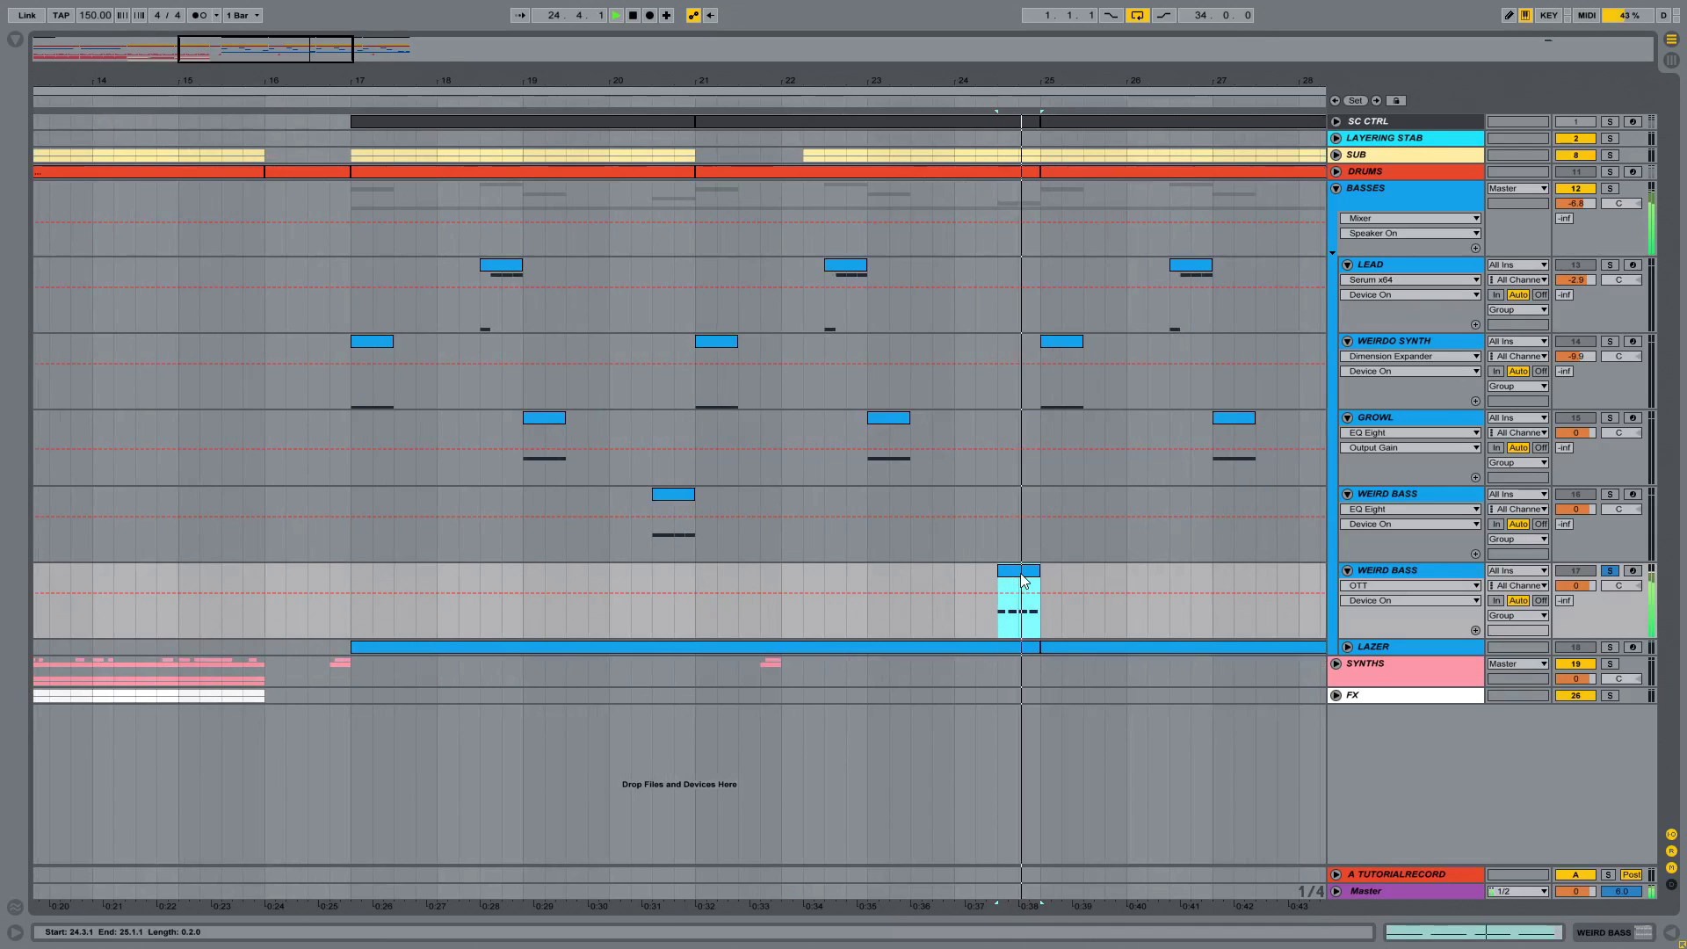
Step: Compare both WEIRD BASS tracks by soloing and playing the first one's bar 20 clip and the second one's bar 24 clip
click(690, 495)
click(1609, 494)
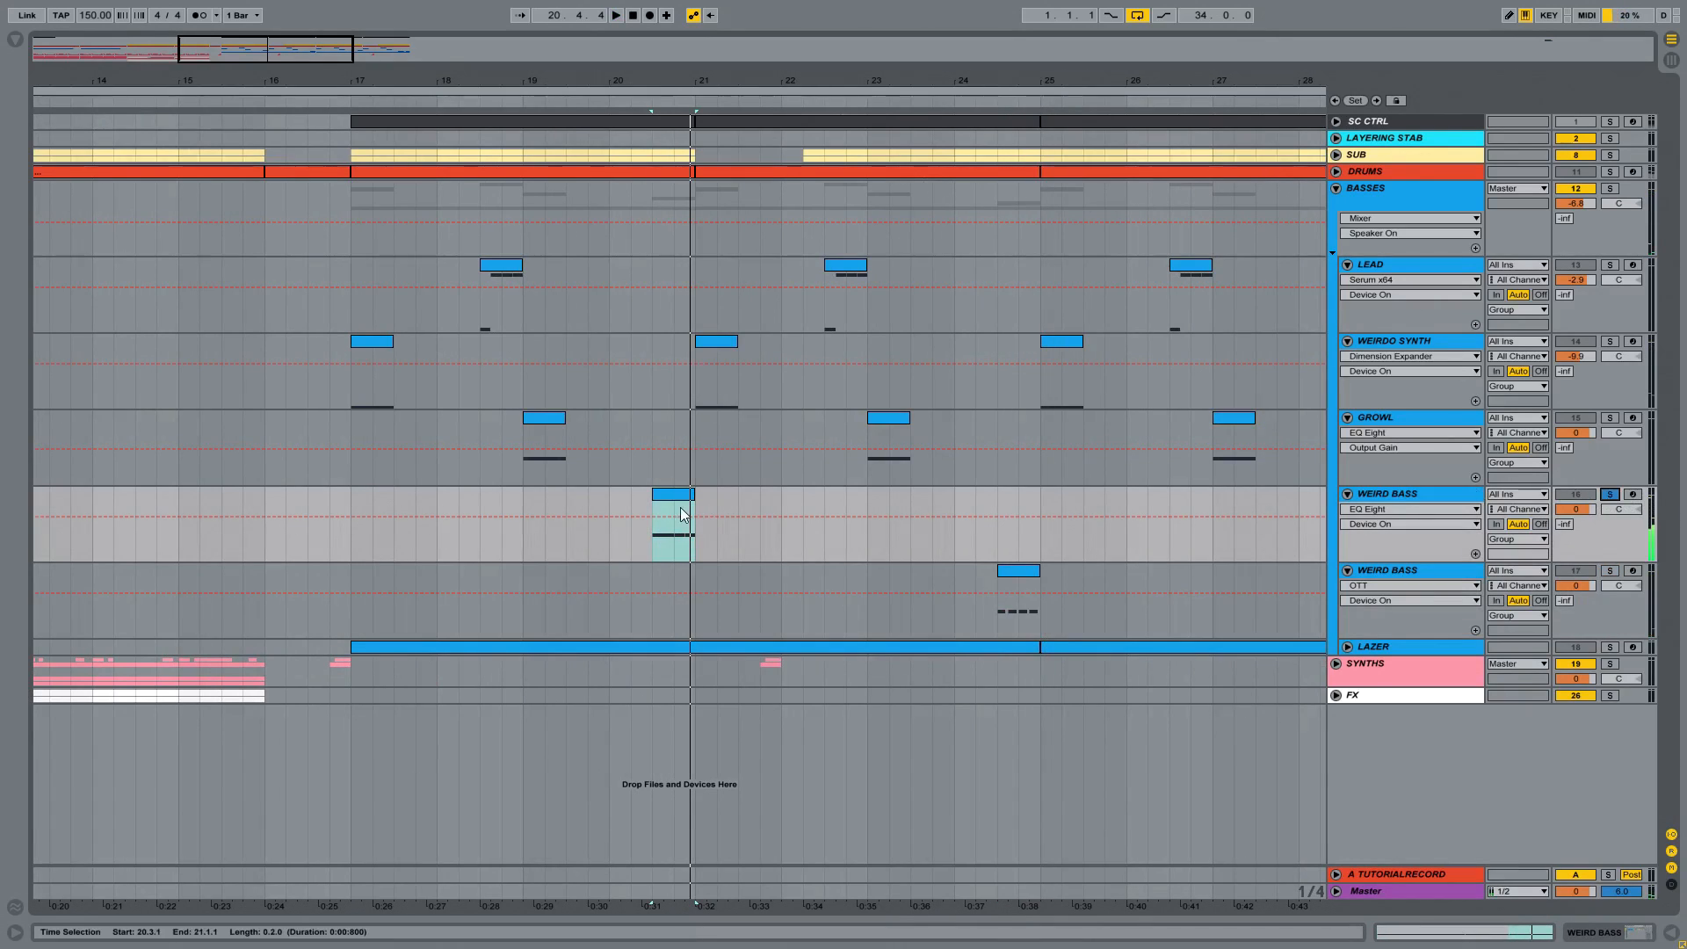
key(space)
click(1018, 573)
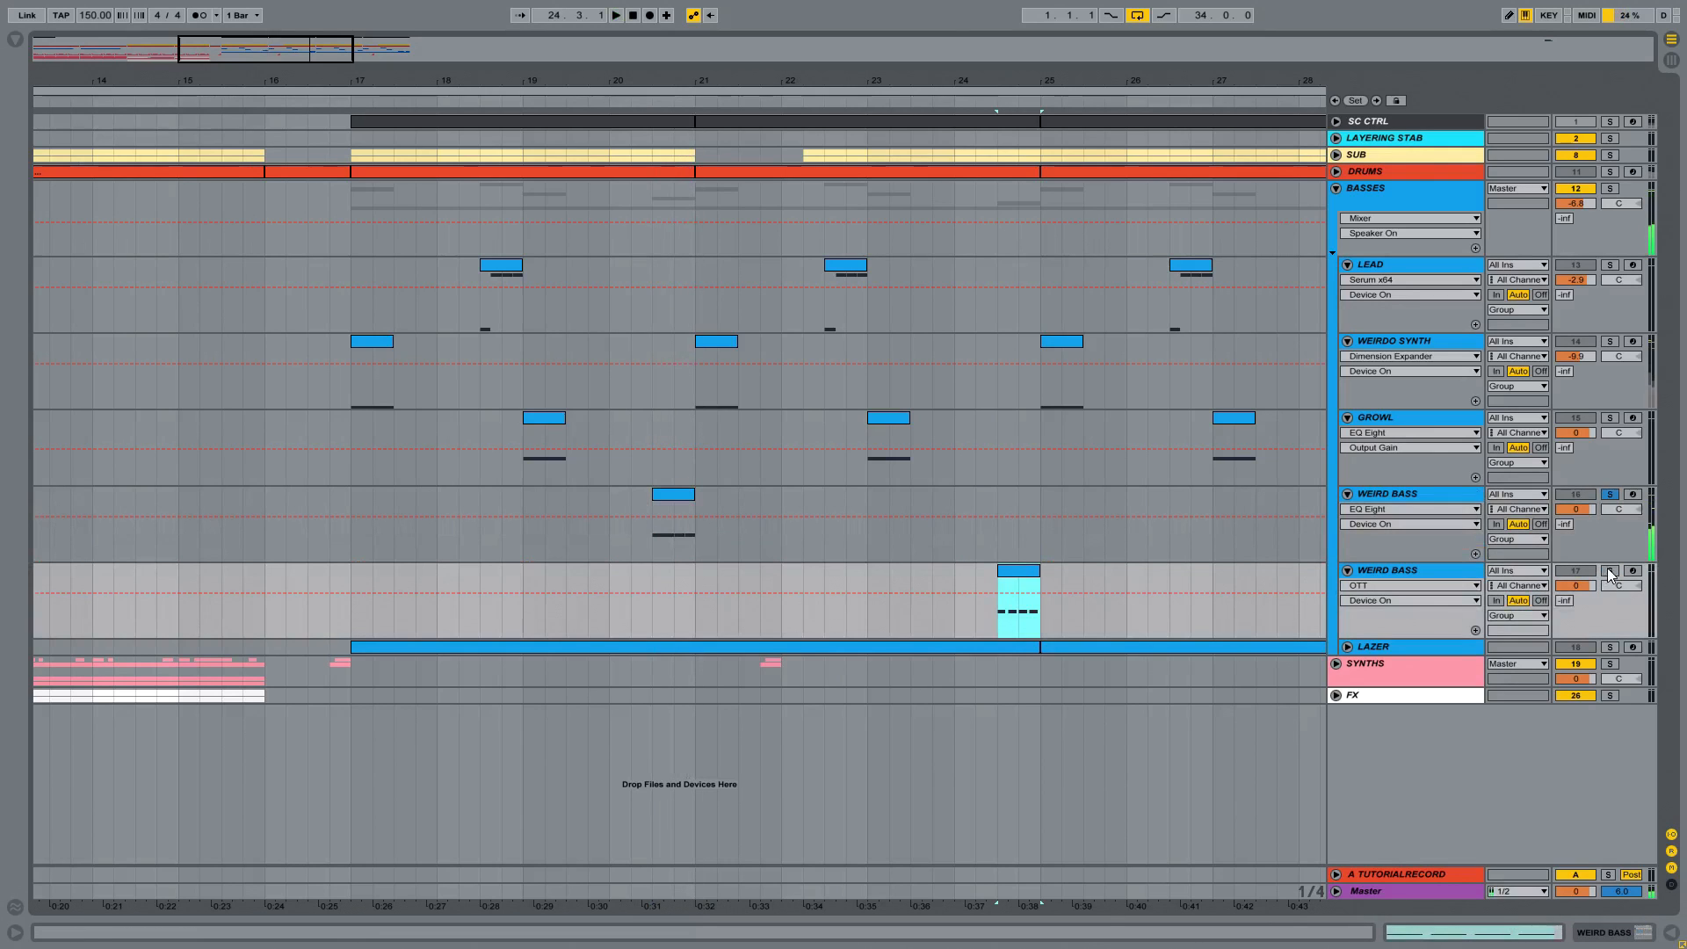
click(1609, 570)
key(space)
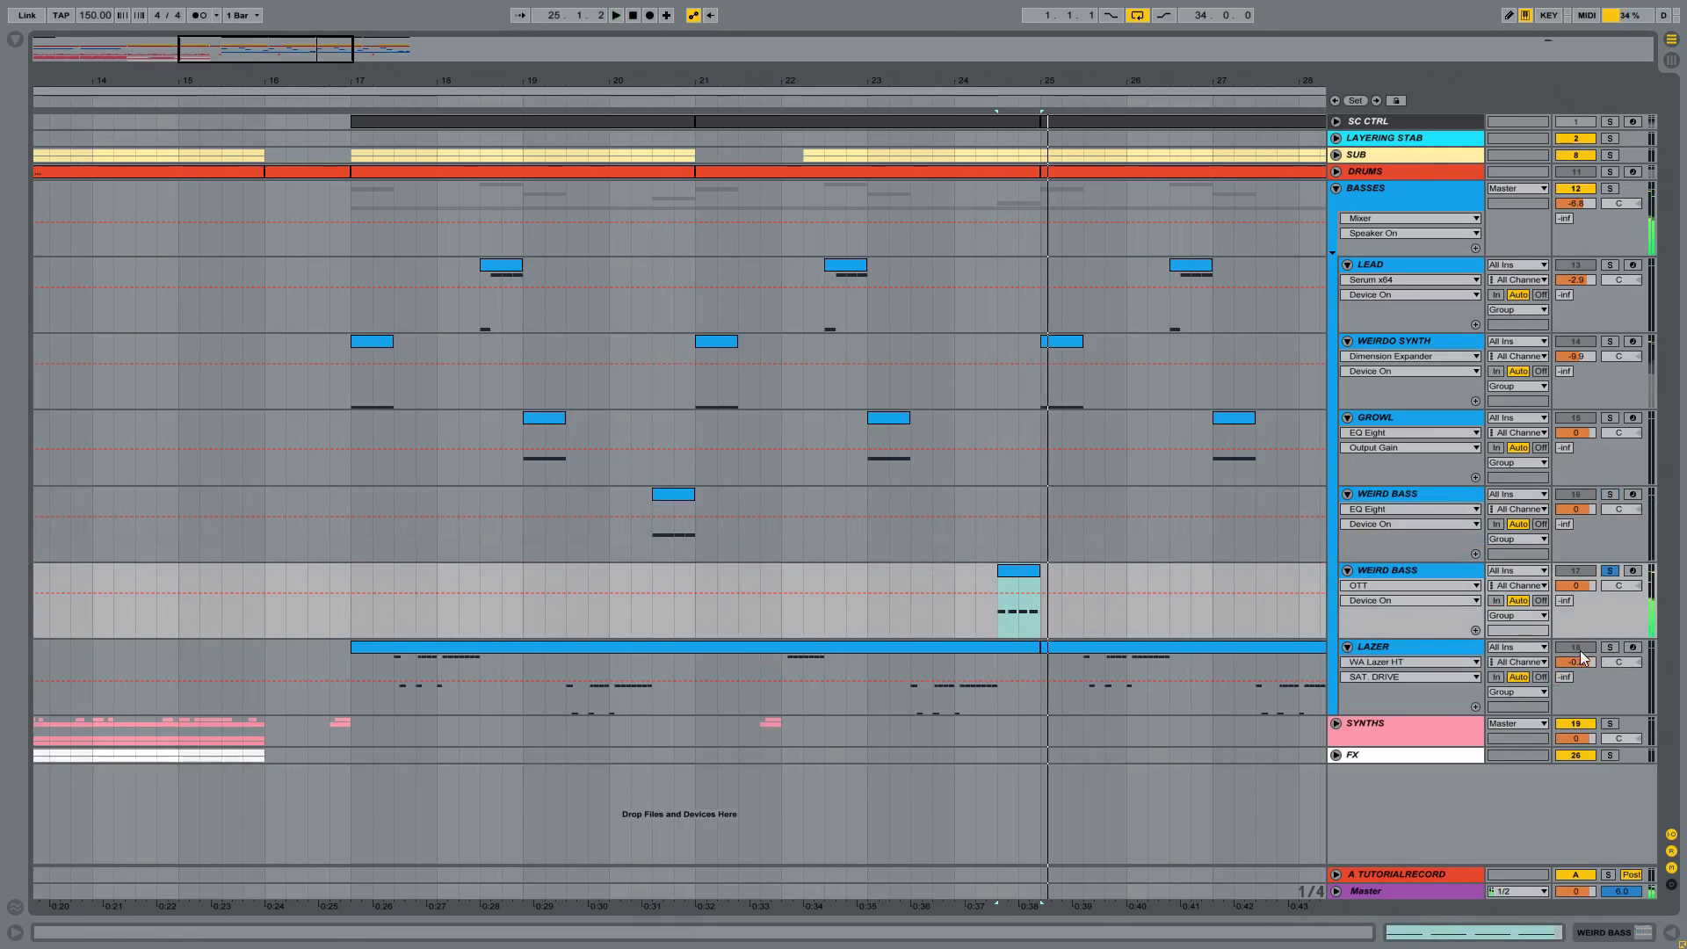
Step: Solo the LAZER track and listen to it from bar 17
click(1609, 650)
click(388, 666)
key(space)
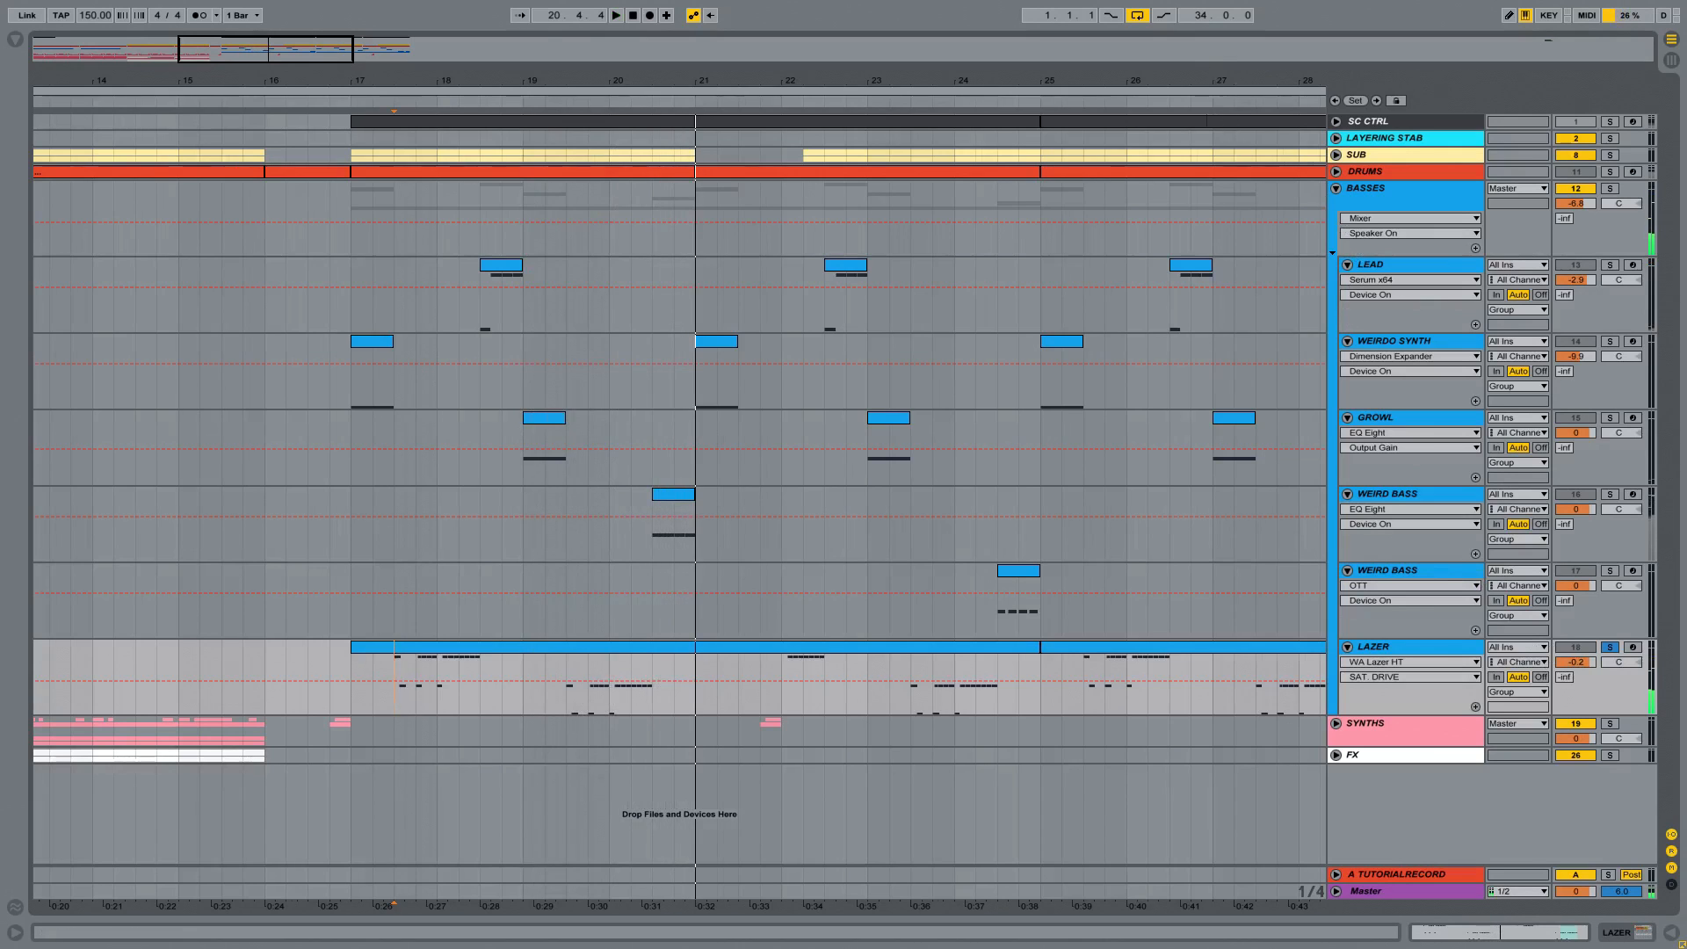
Step: Fold the BASSES group, and unfold and solo the SYNTHS group with its STABS track expanded
drag(695, 81, 695, 18)
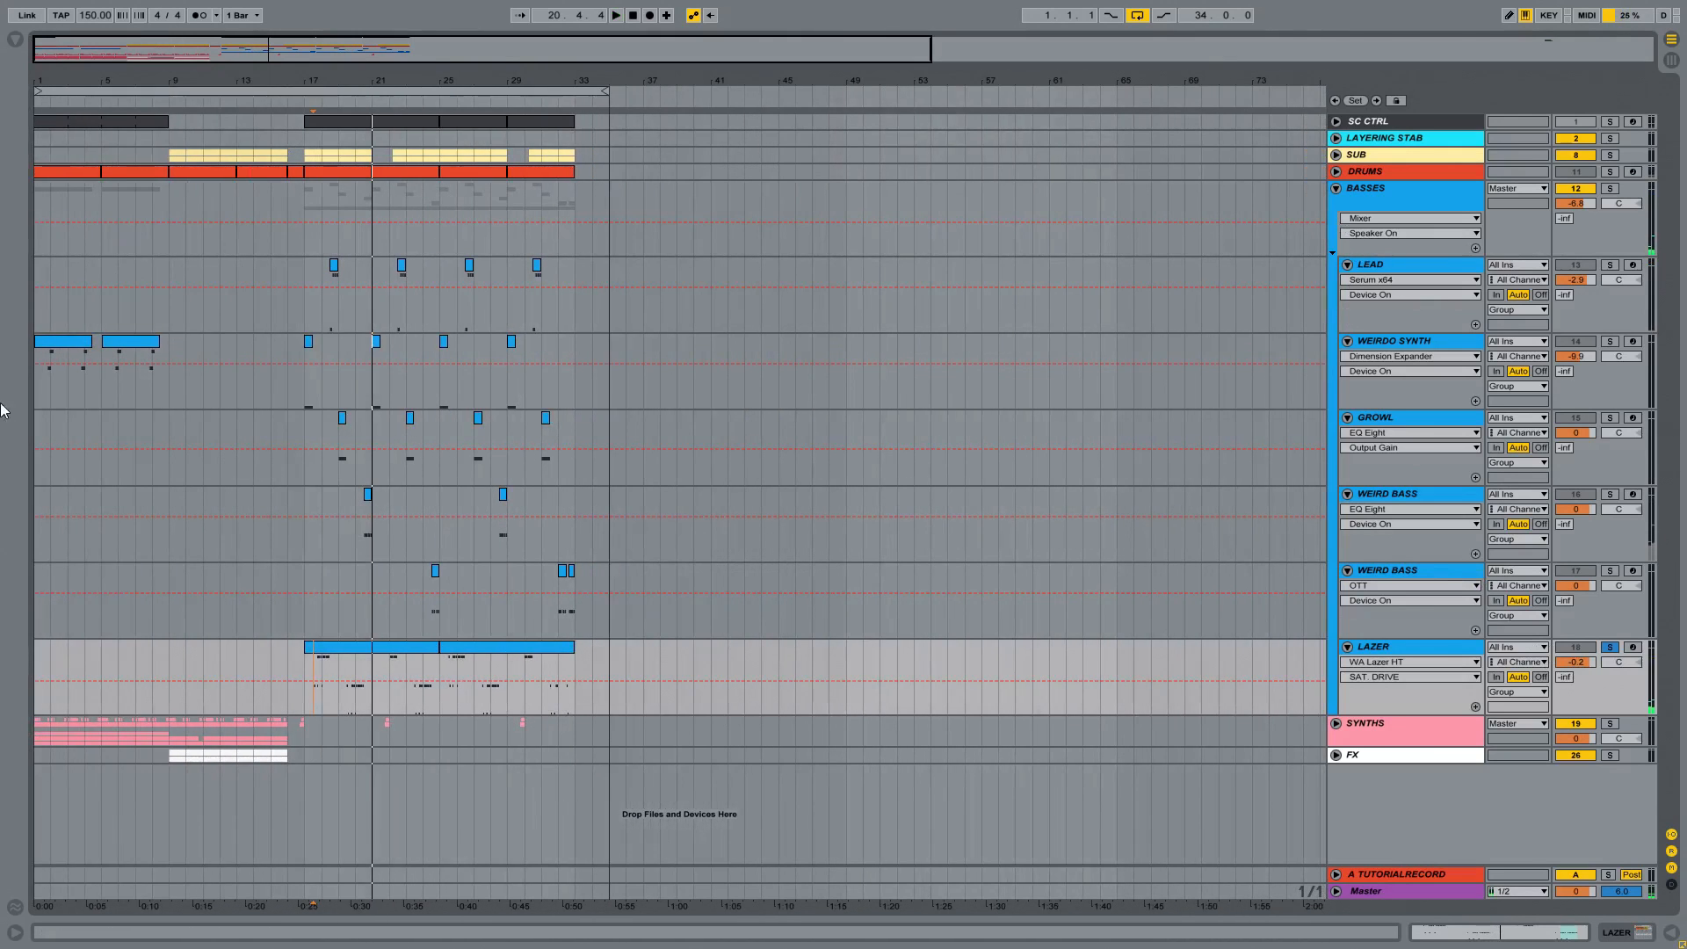
click(1337, 187)
click(1337, 219)
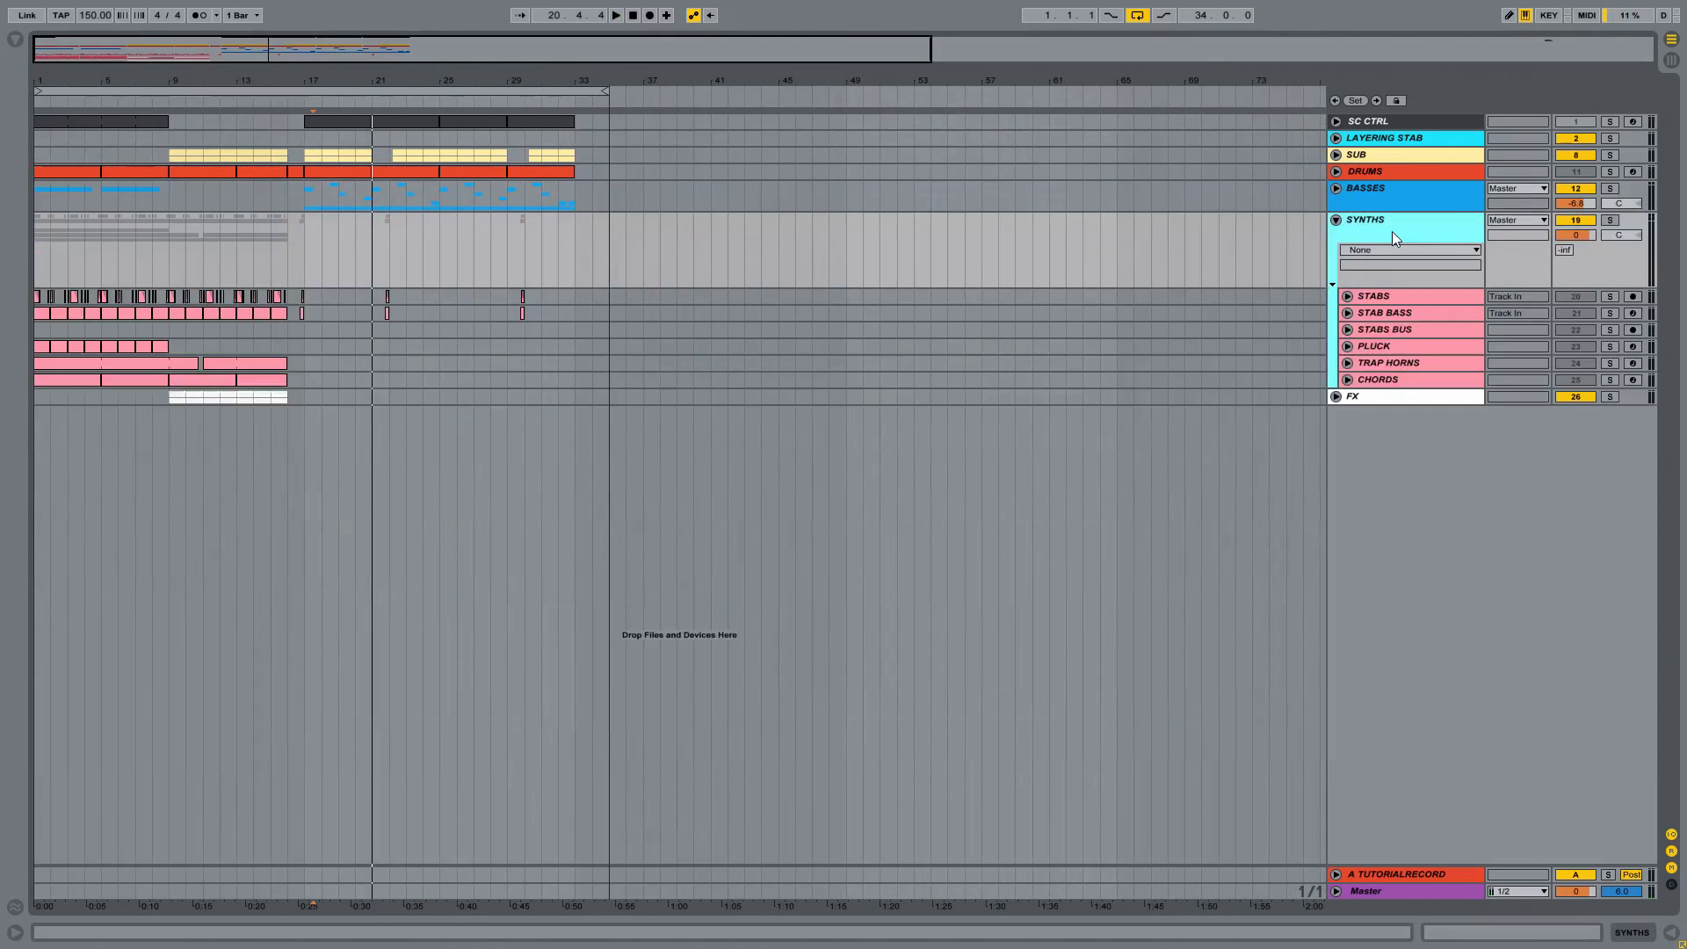
click(1610, 220)
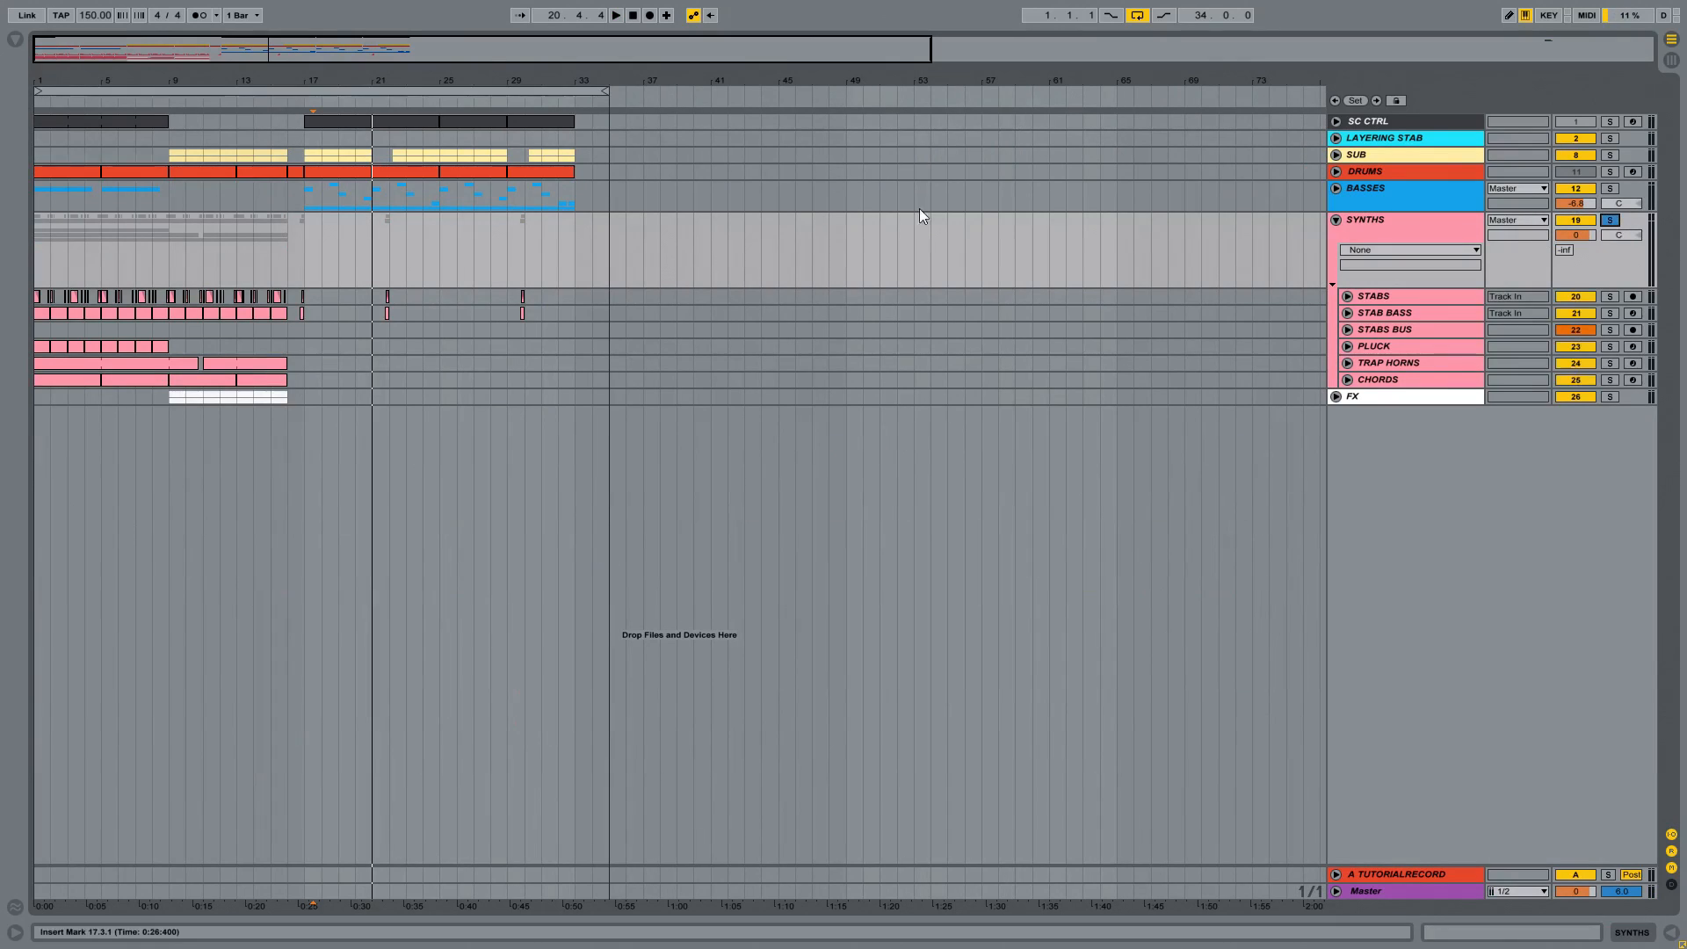
click(1347, 297)
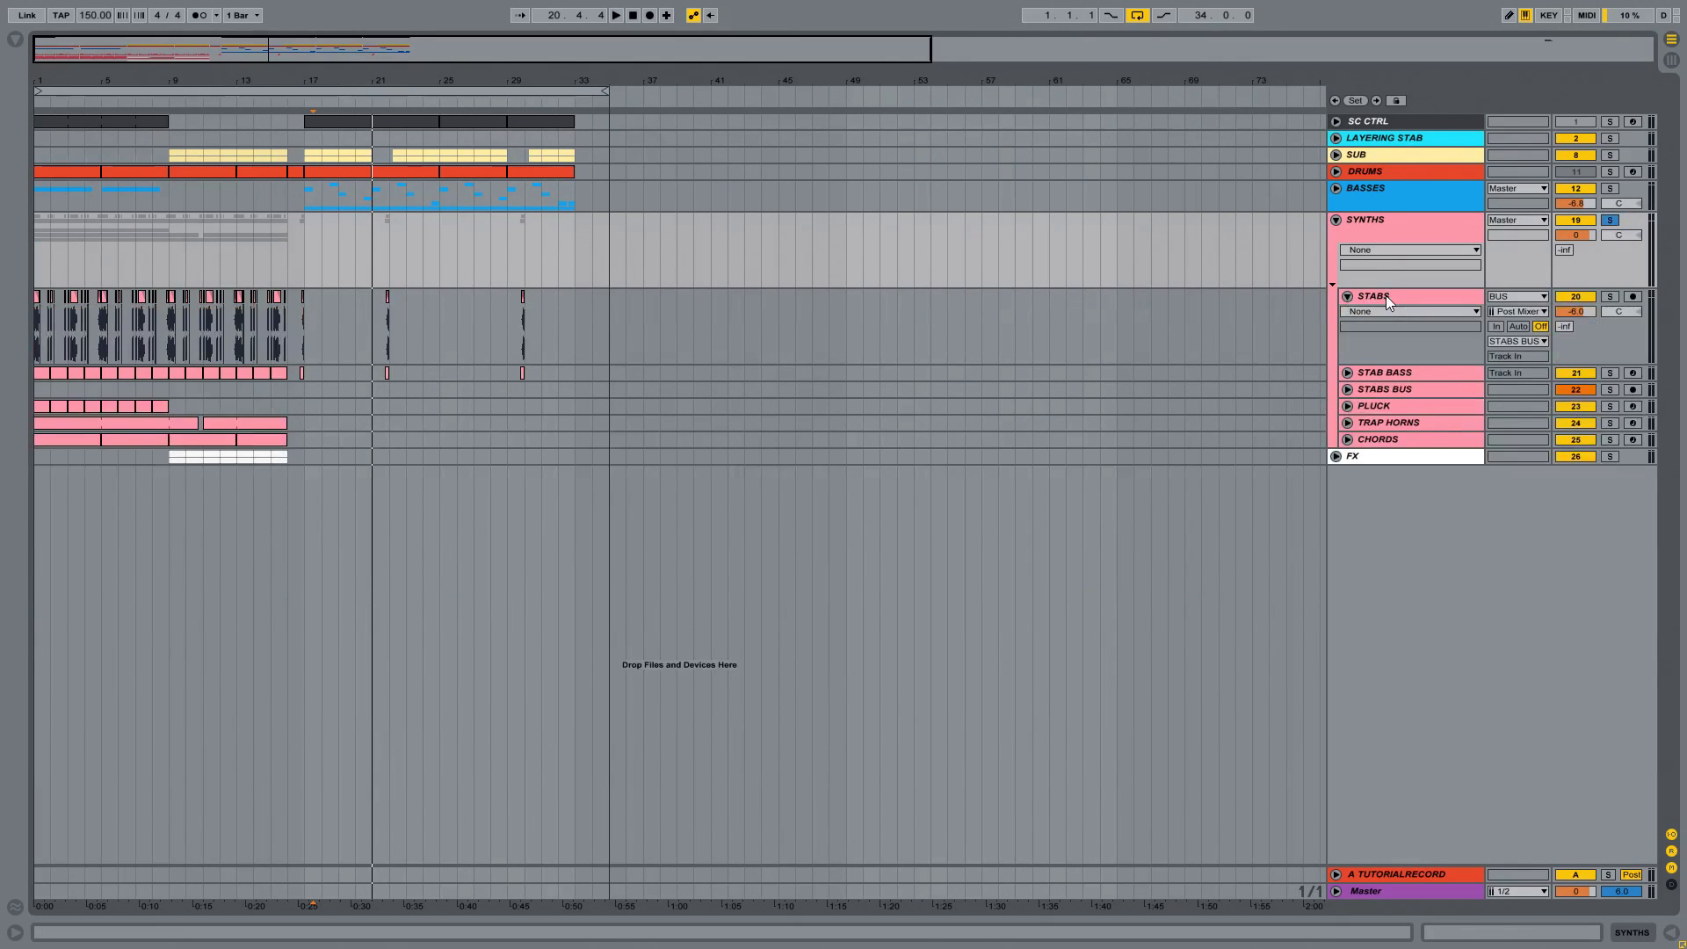
Step: Unfold the STAB BASS and STABS BUS tracks, and show the WA_Stab_Bus_HT rack's devices with the Reverb expanded
double_click(1385, 378)
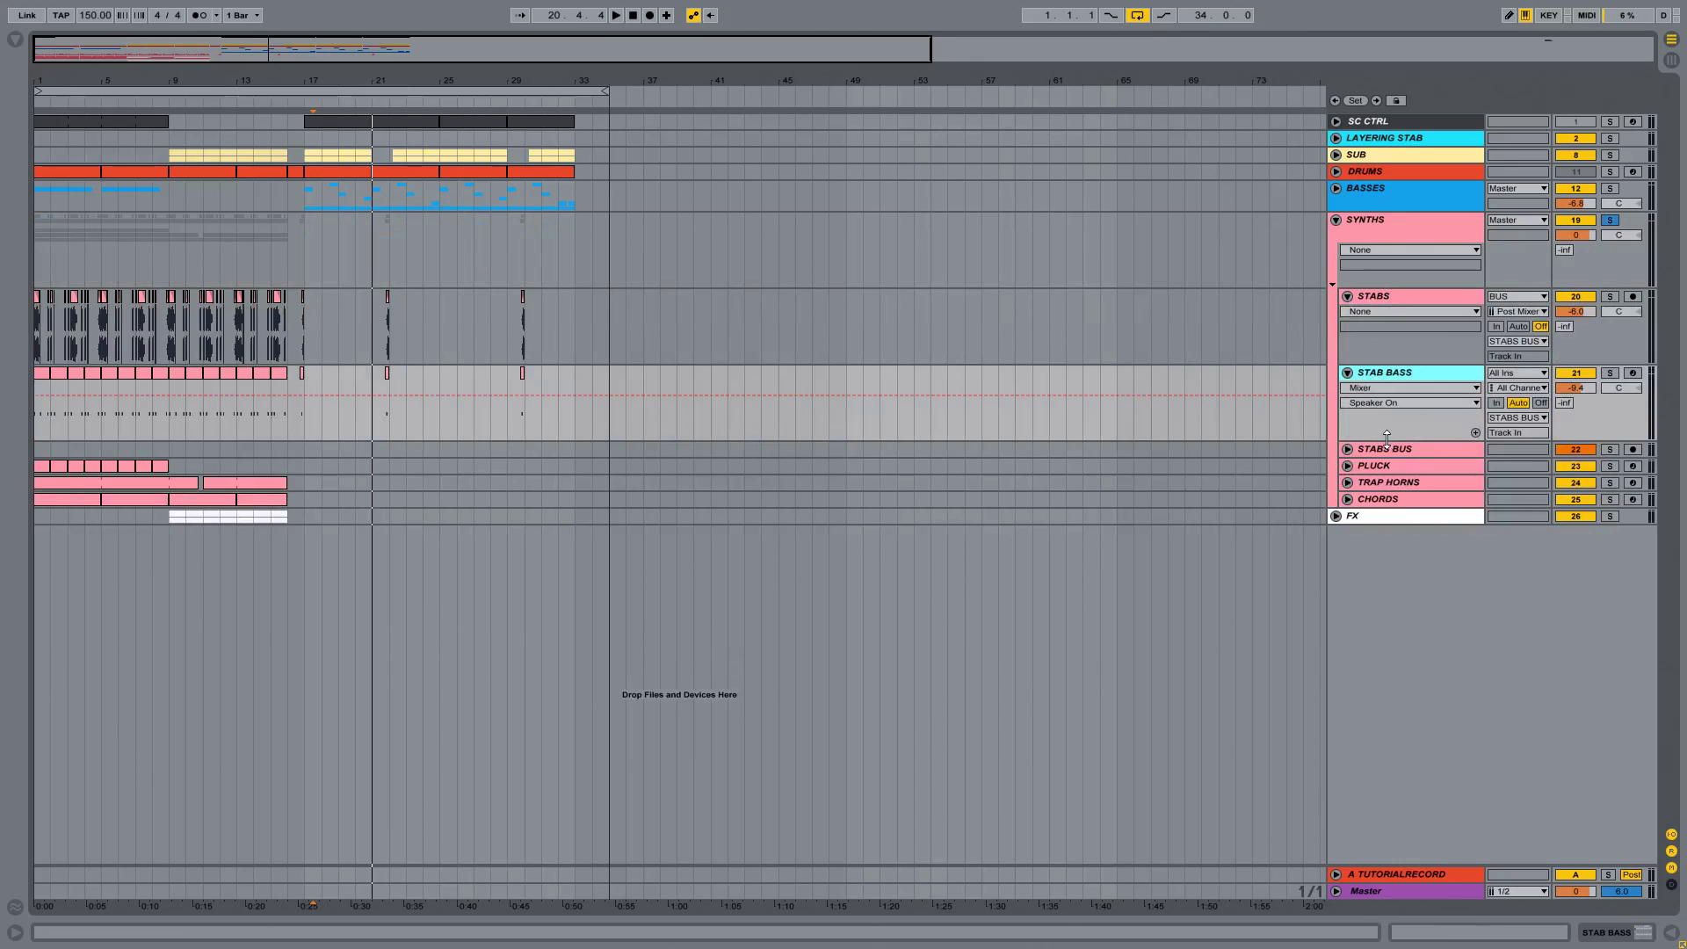
double_click(1364, 448)
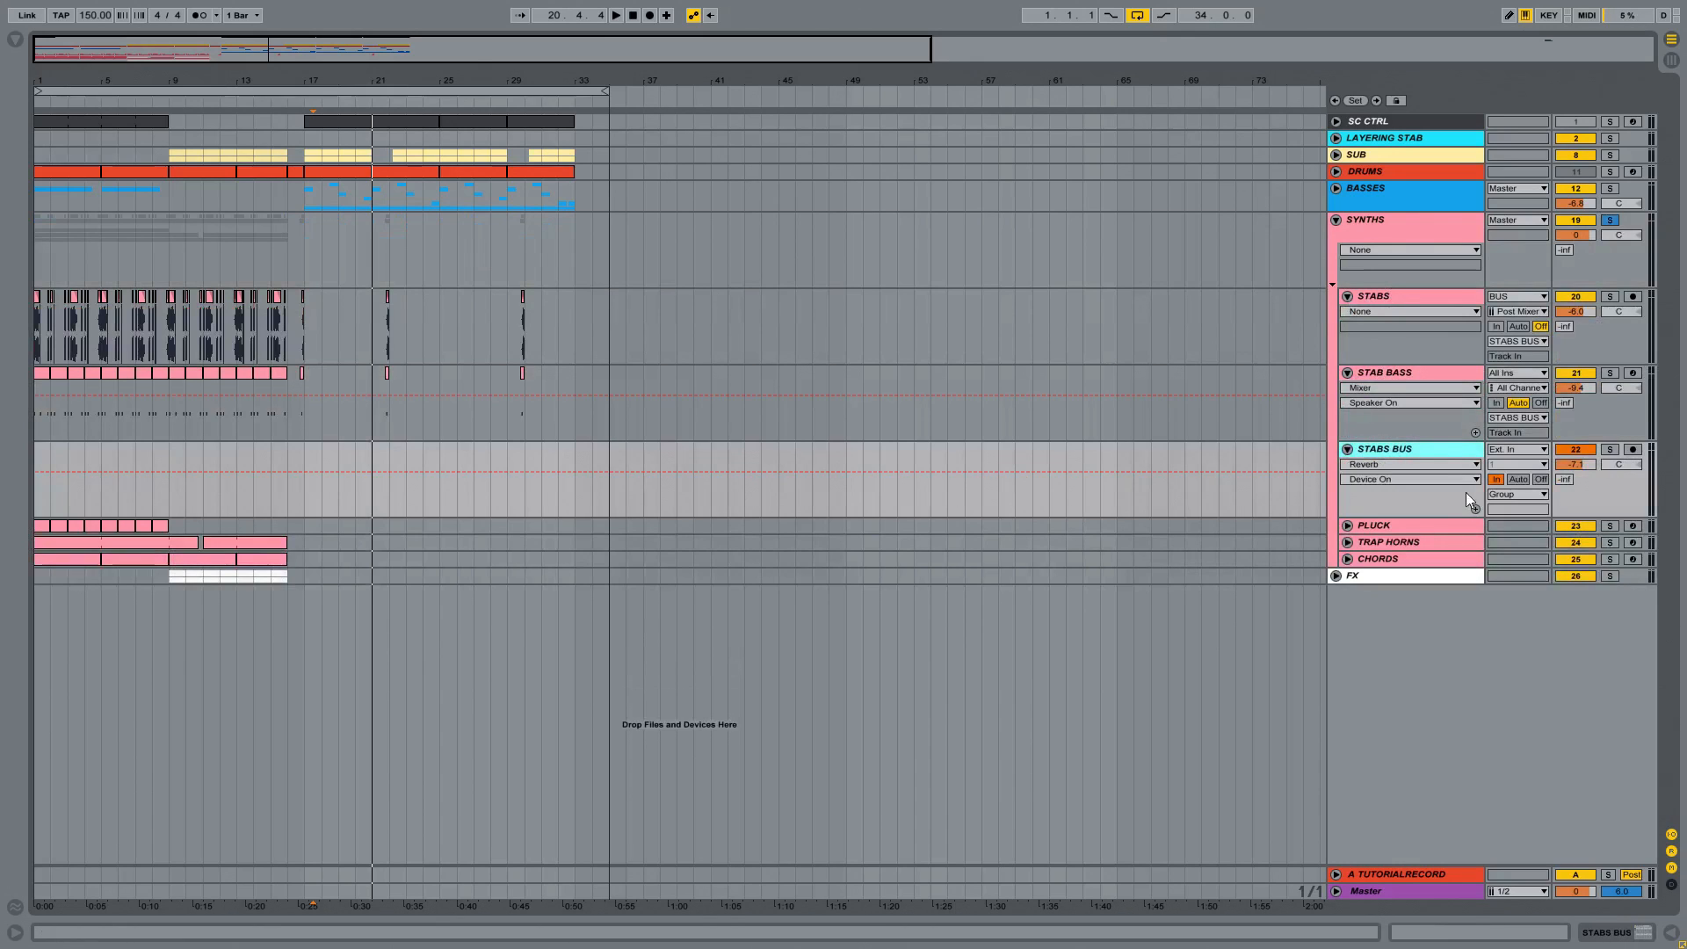
double_click(1427, 445)
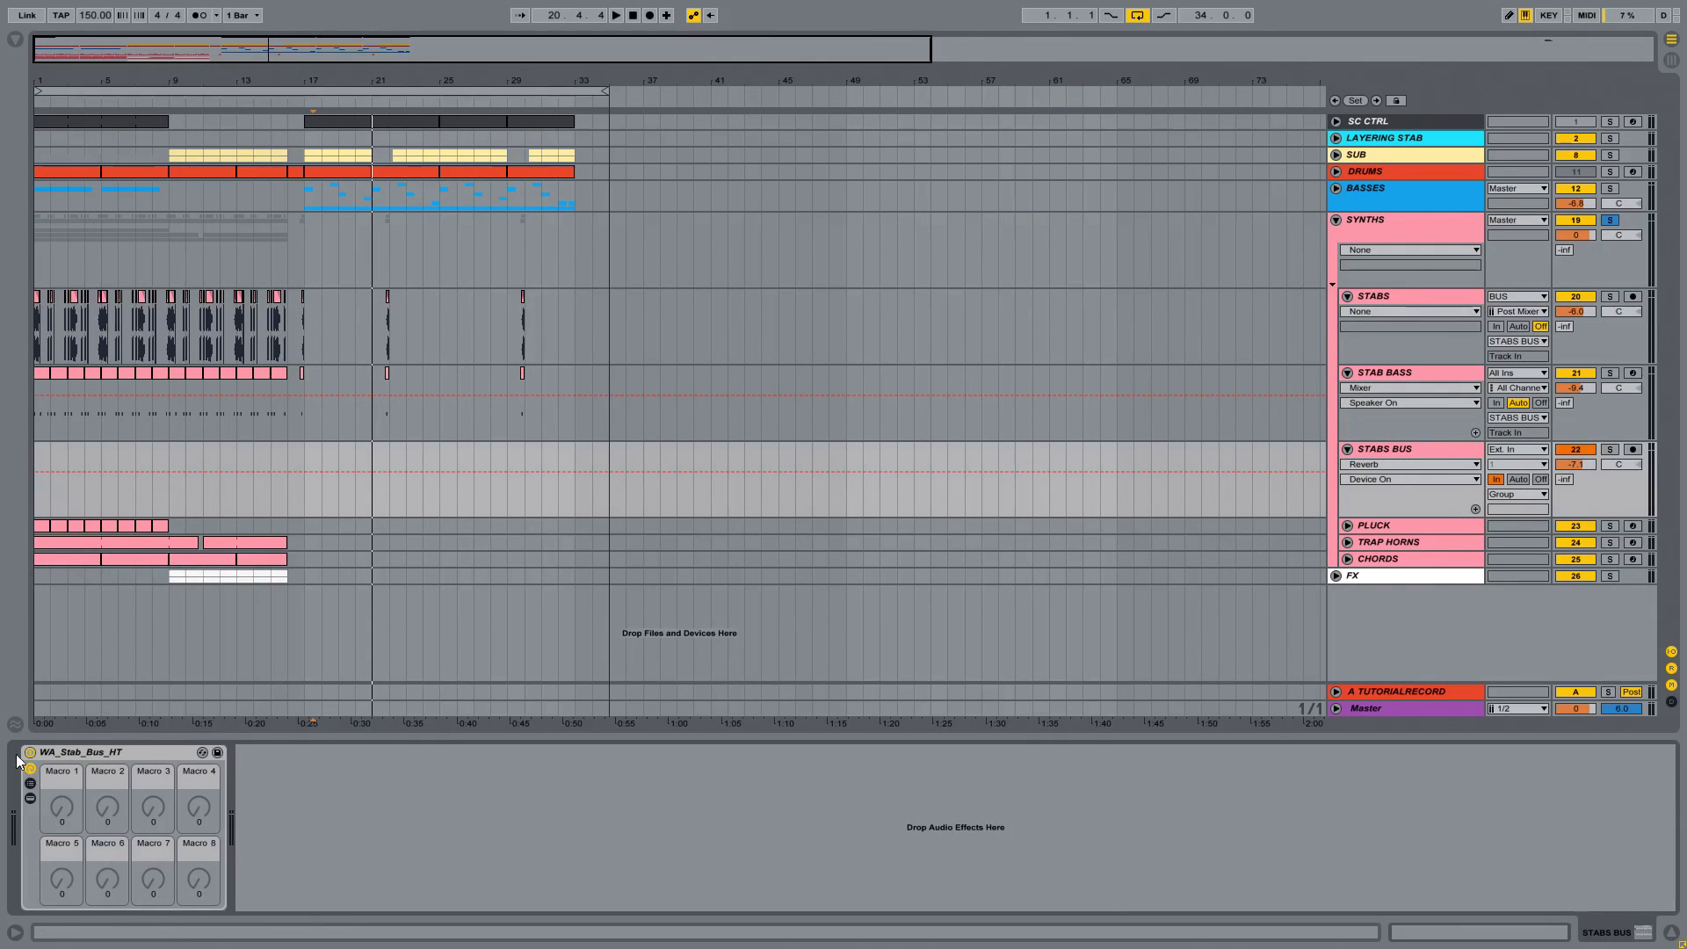
click(32, 796)
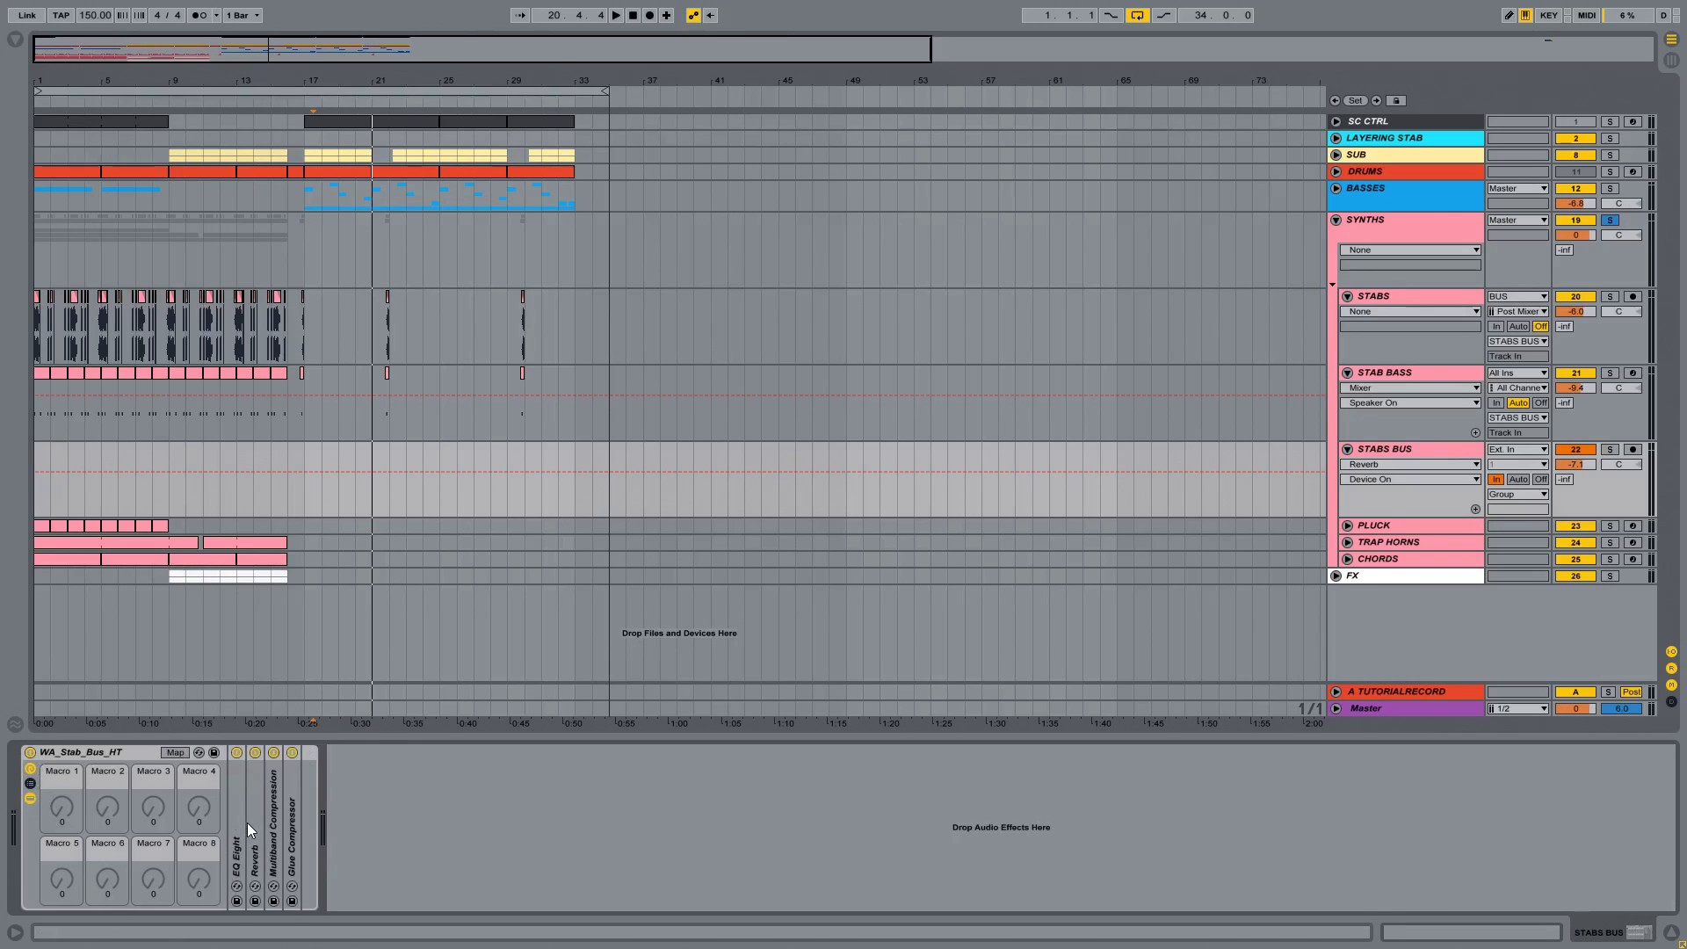
double_click(257, 822)
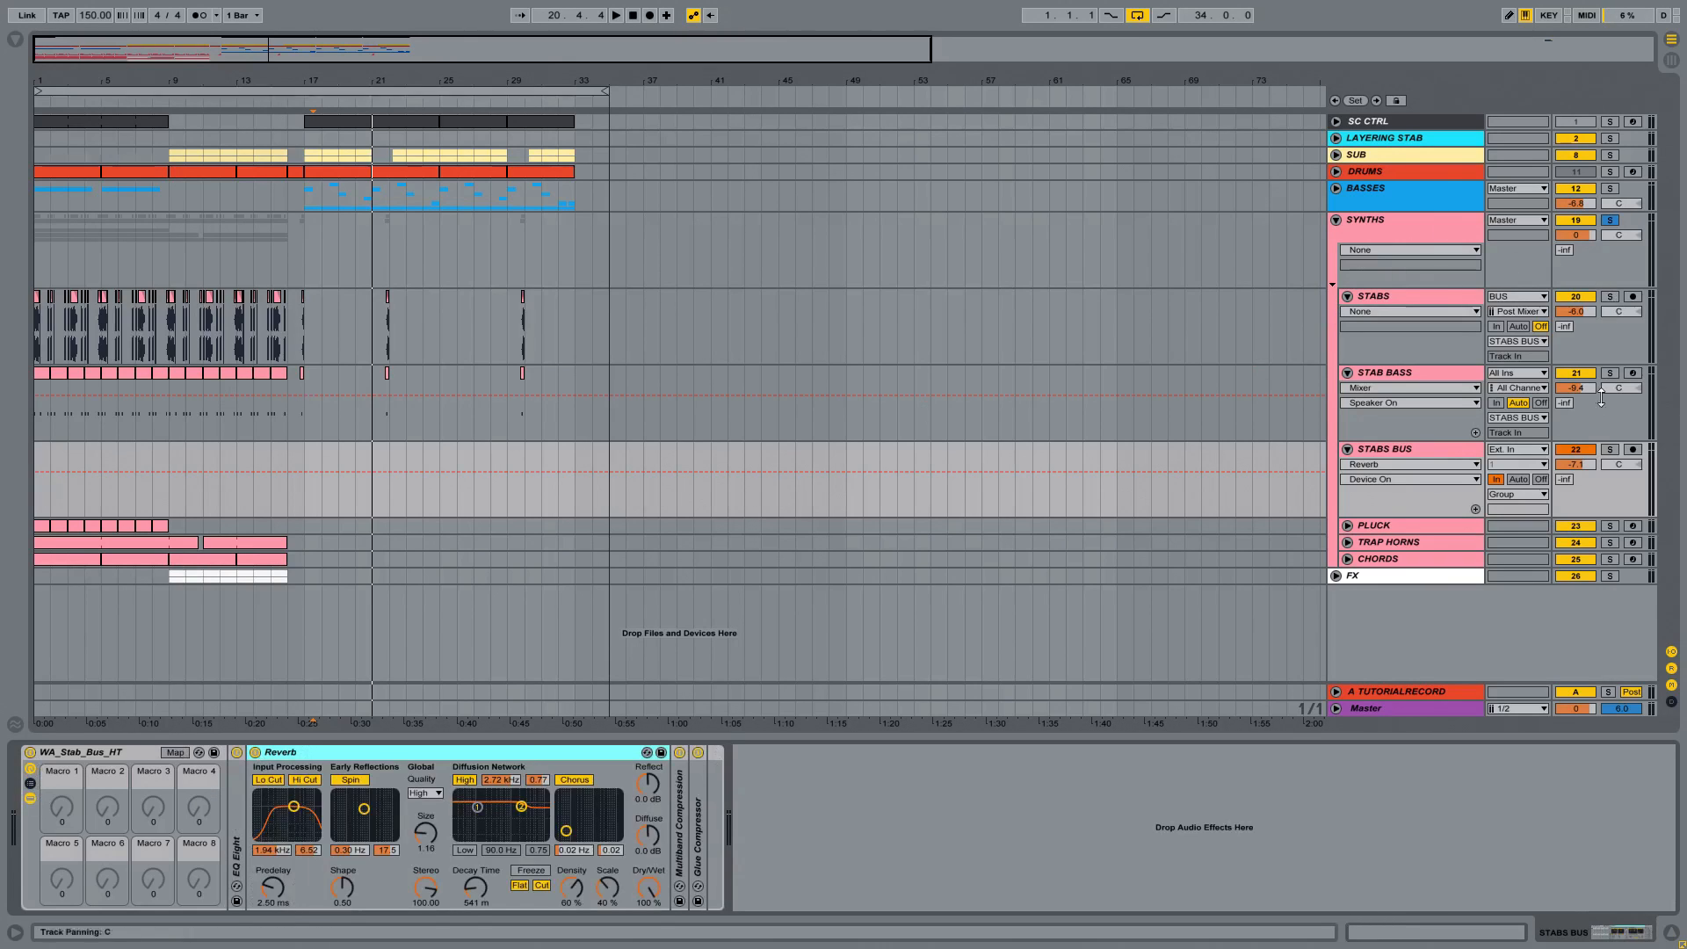
Step: Solo the STABS BUS track and play the stabs from bar 1 with the bus device chain in view
click(1609, 450)
click(46, 305)
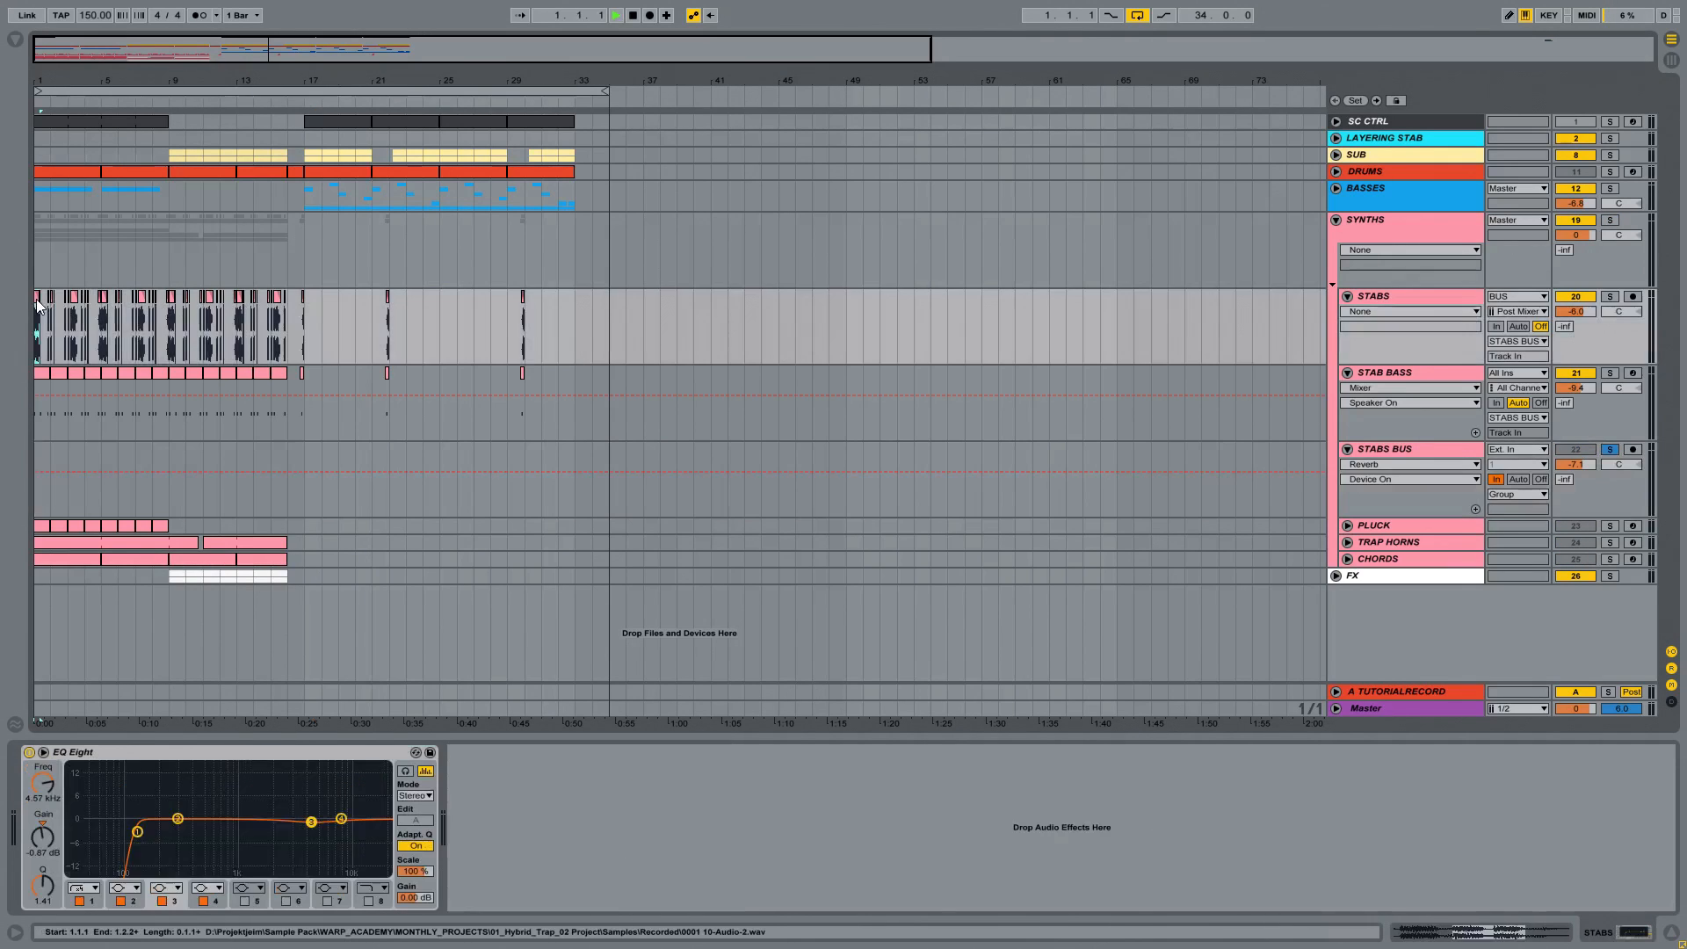
key(space)
click(1401, 448)
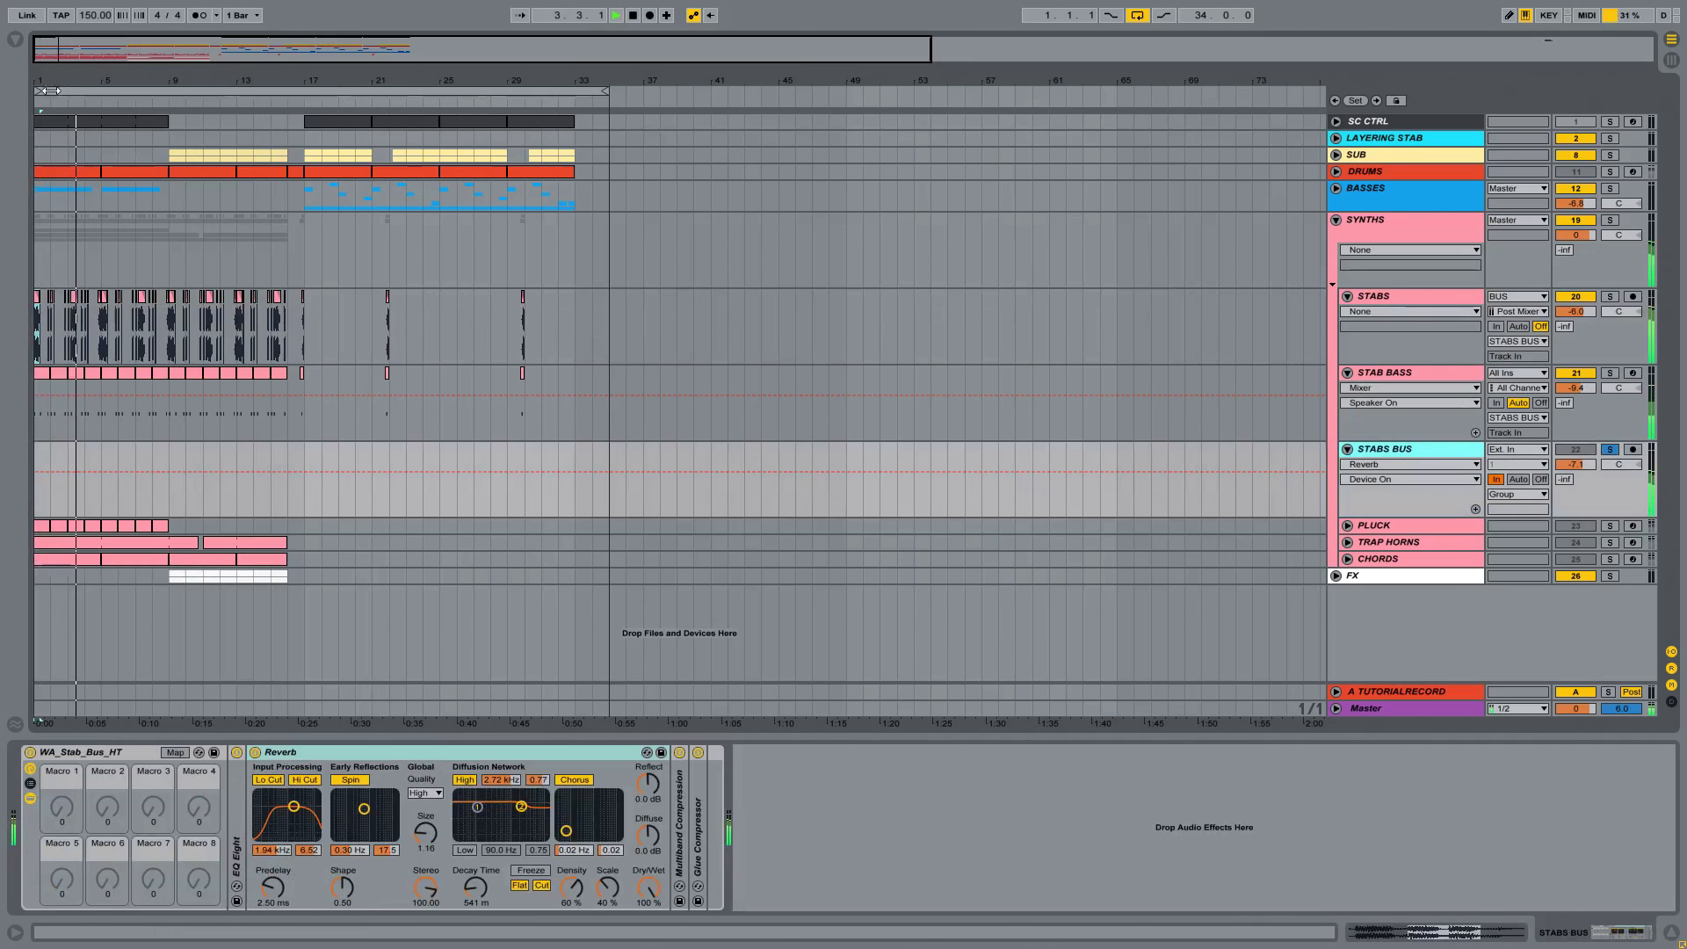
scroll(63, 657, up, 3)
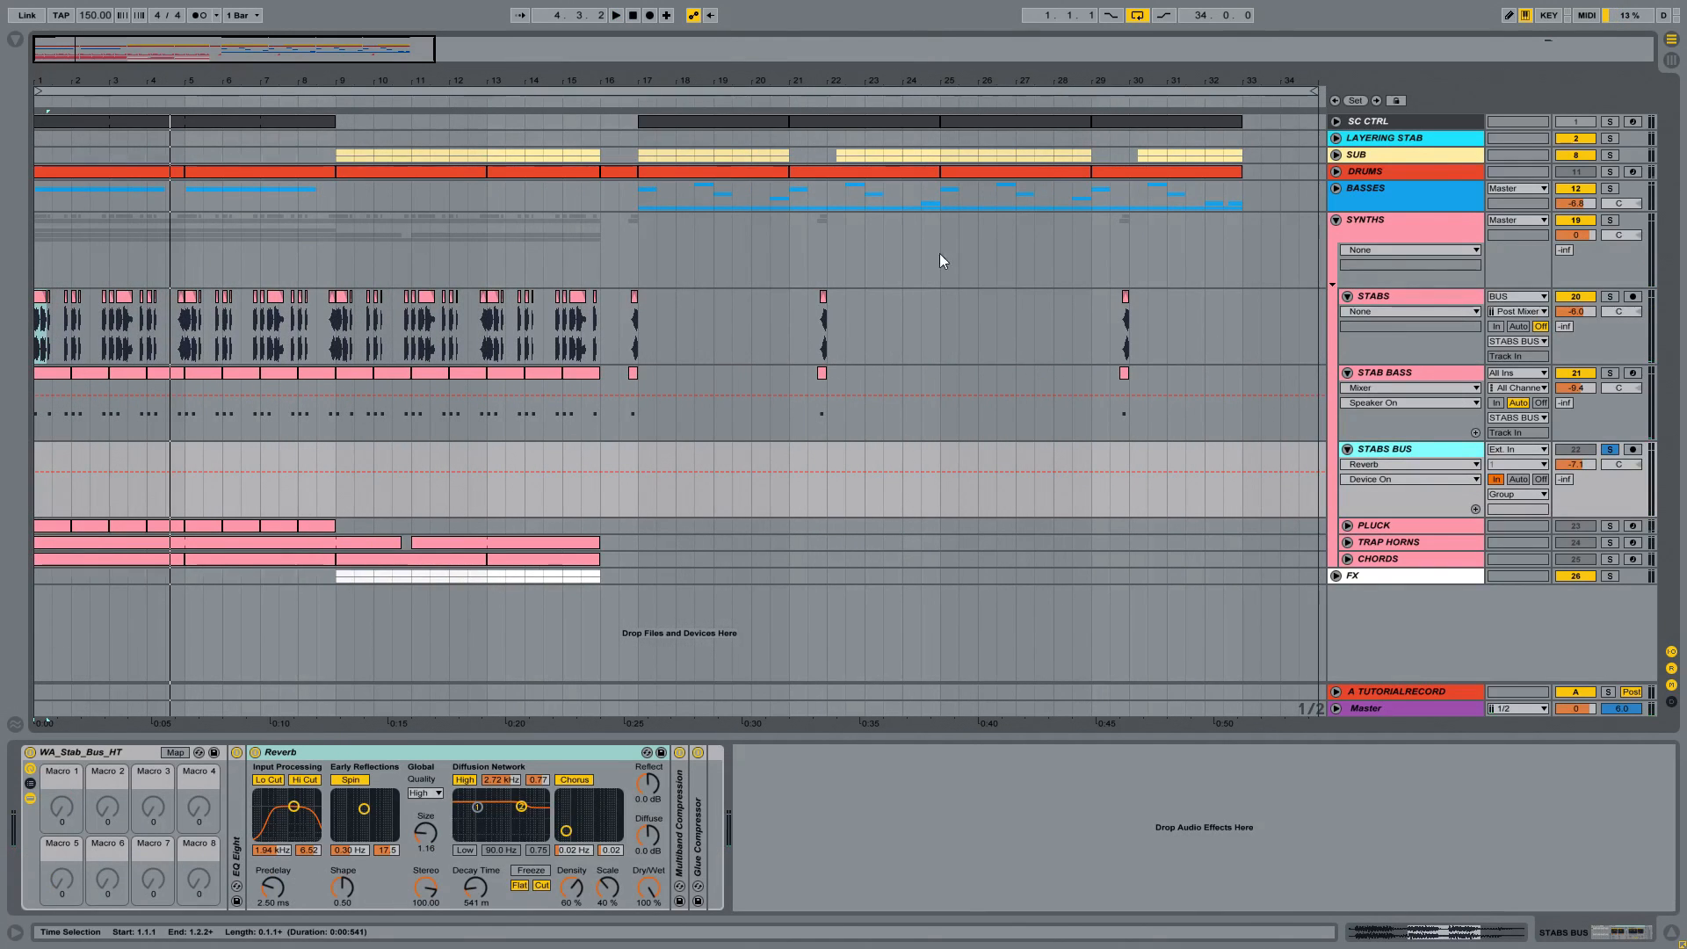
Step: Compare the soloed stabs with the WA_Stab_Bus_HT rack bypassed and switched back on
click(30, 753)
key(space)
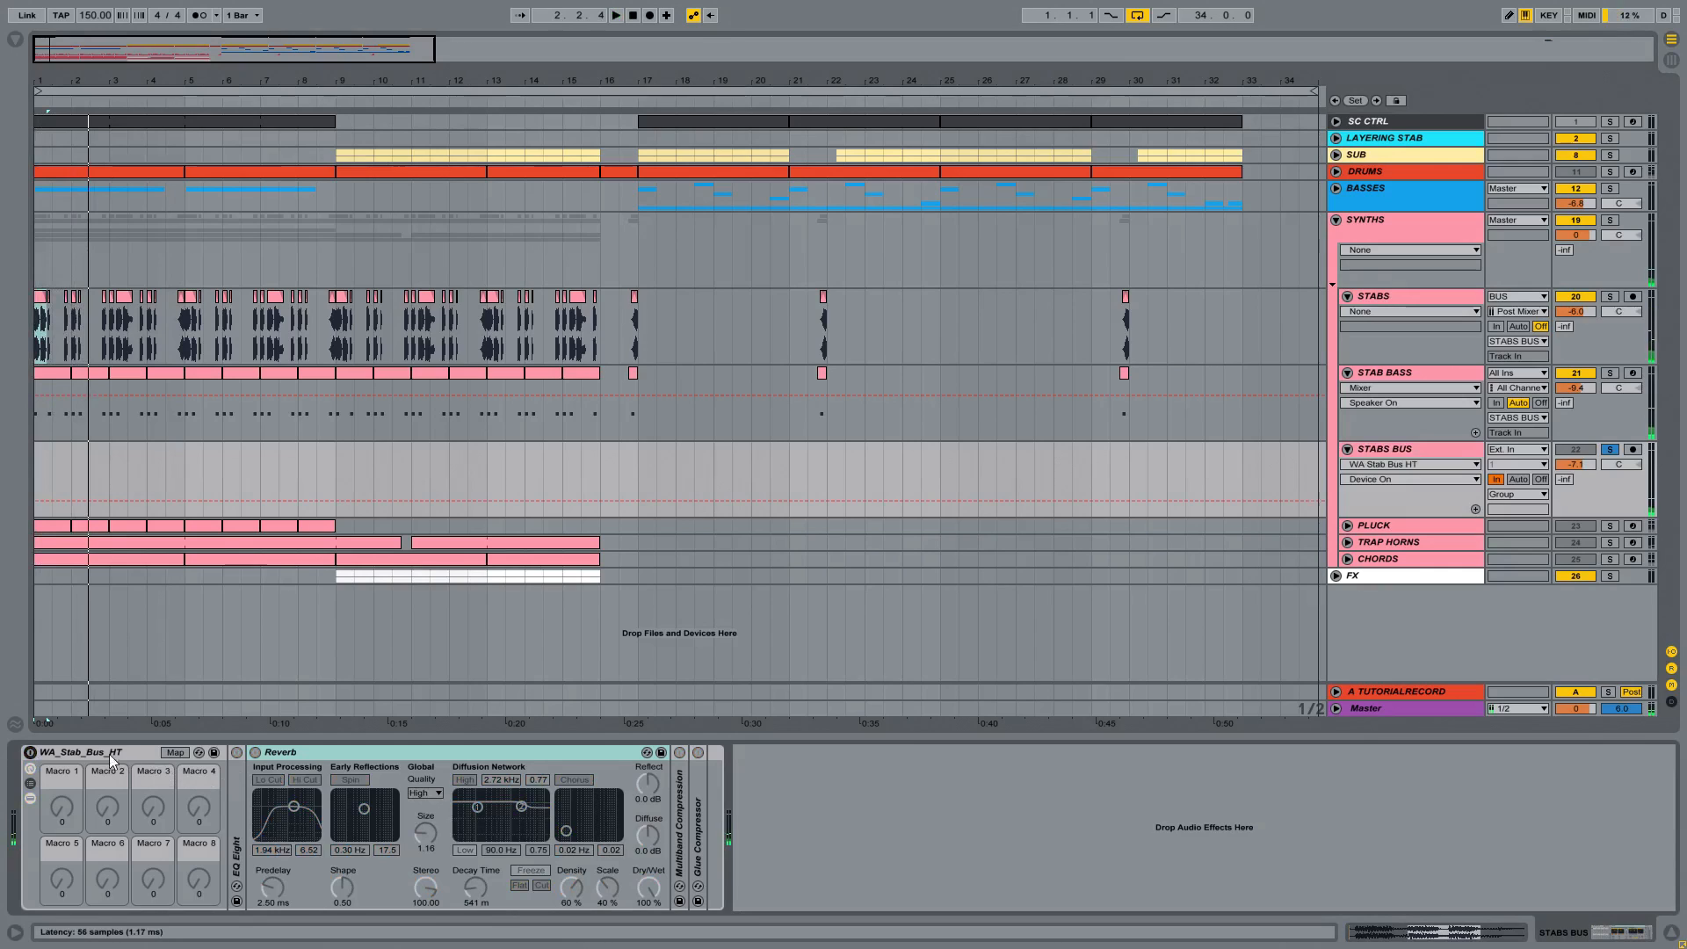
key(space)
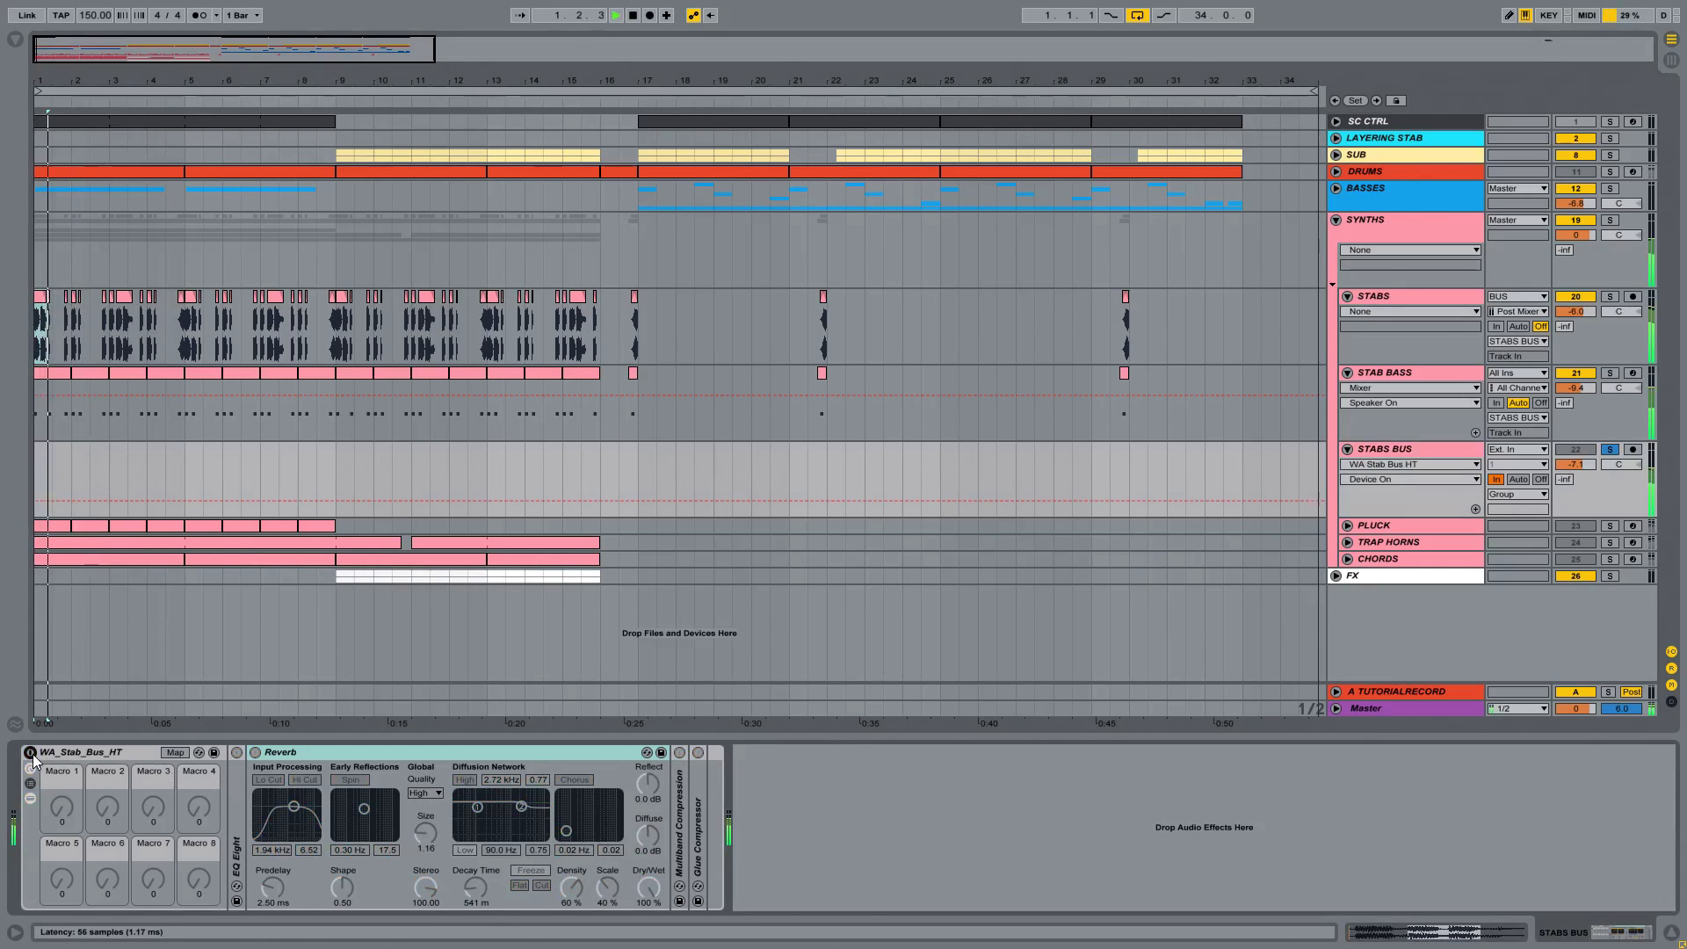
click(31, 754)
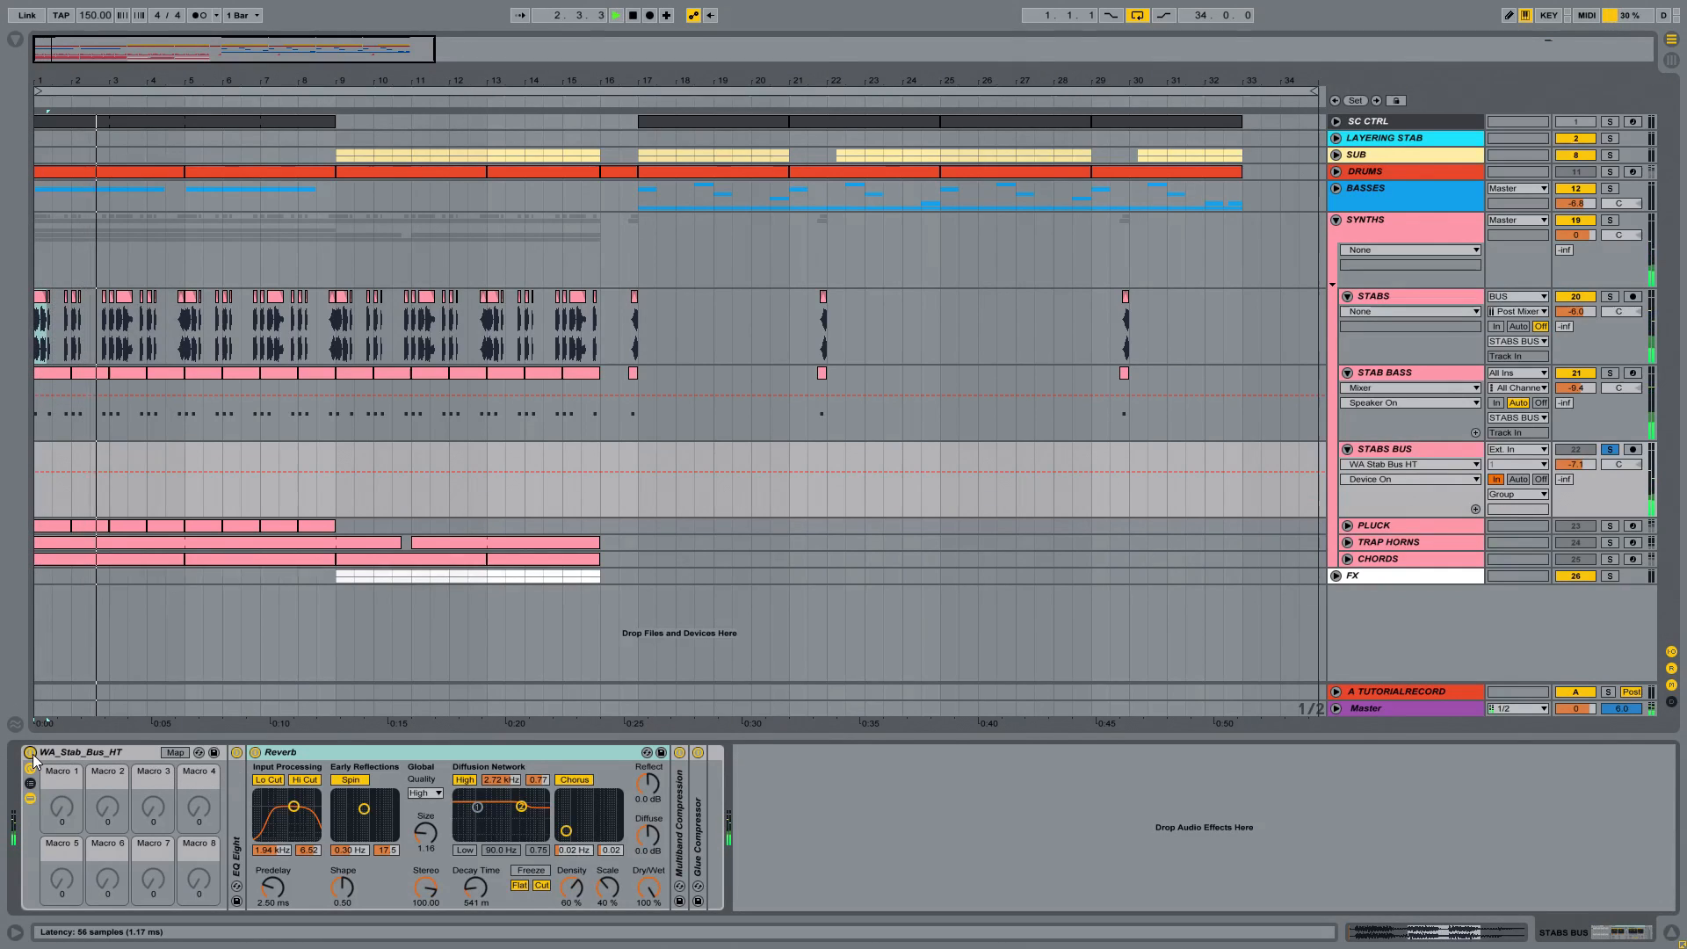
key(space)
Step: Unsolo STABS BUS, solo the SYNTHS group instead, and compare its playback with the WA_Stab_Bus_HT rack on and off
click(1611, 450)
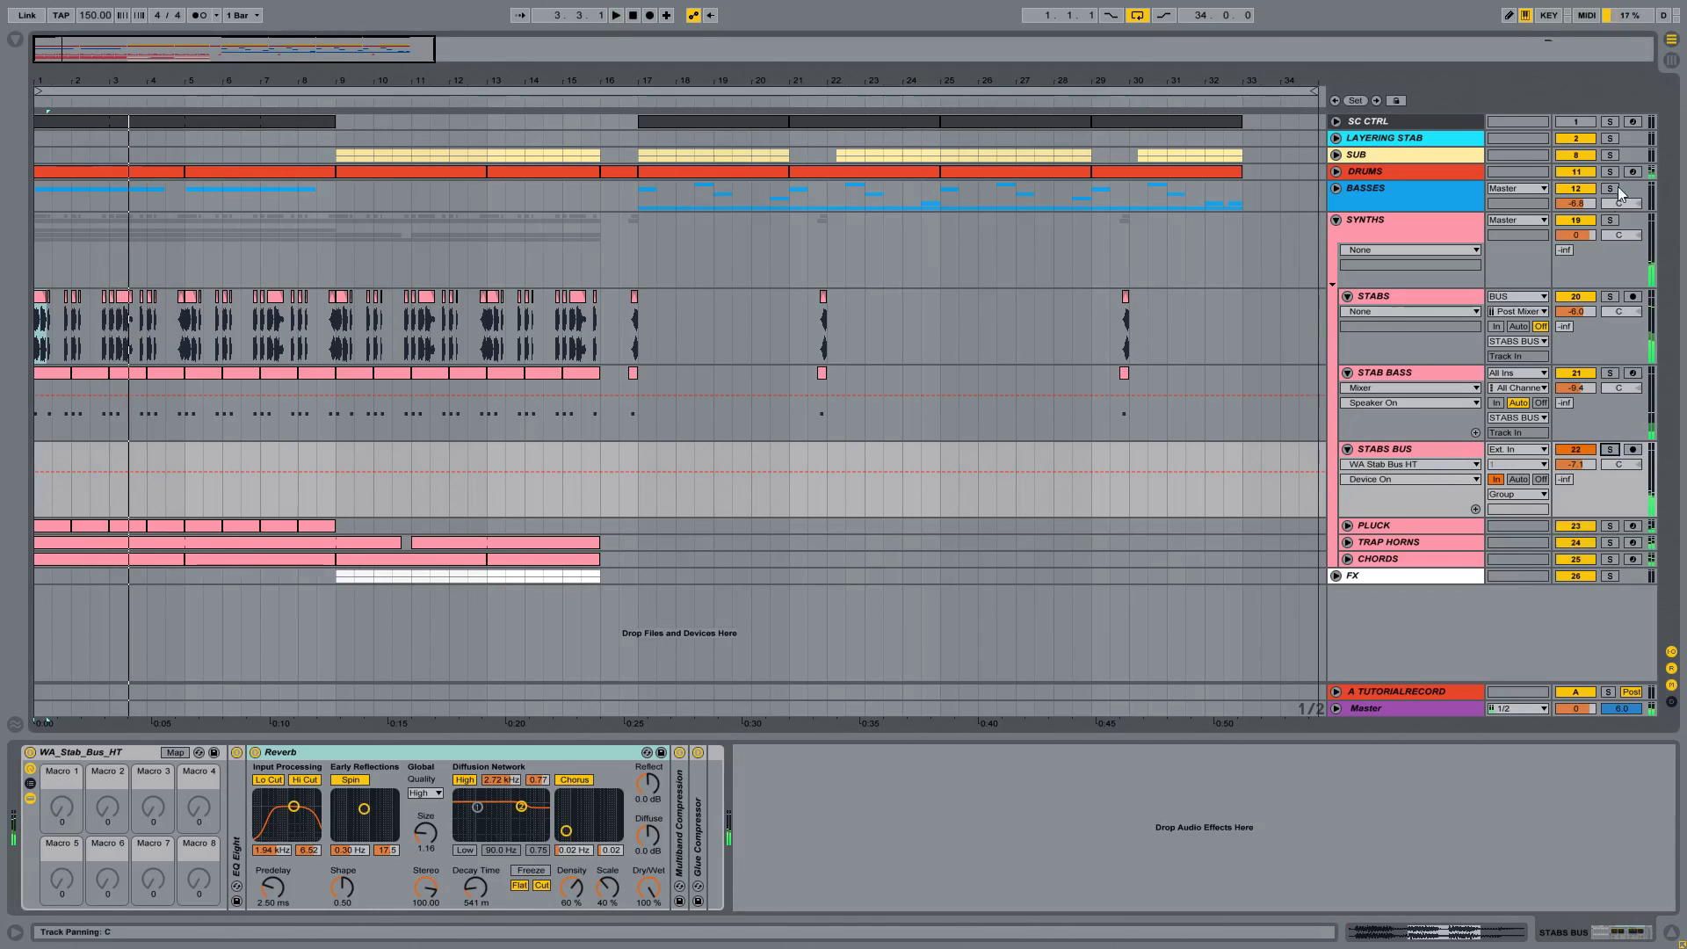
key(space)
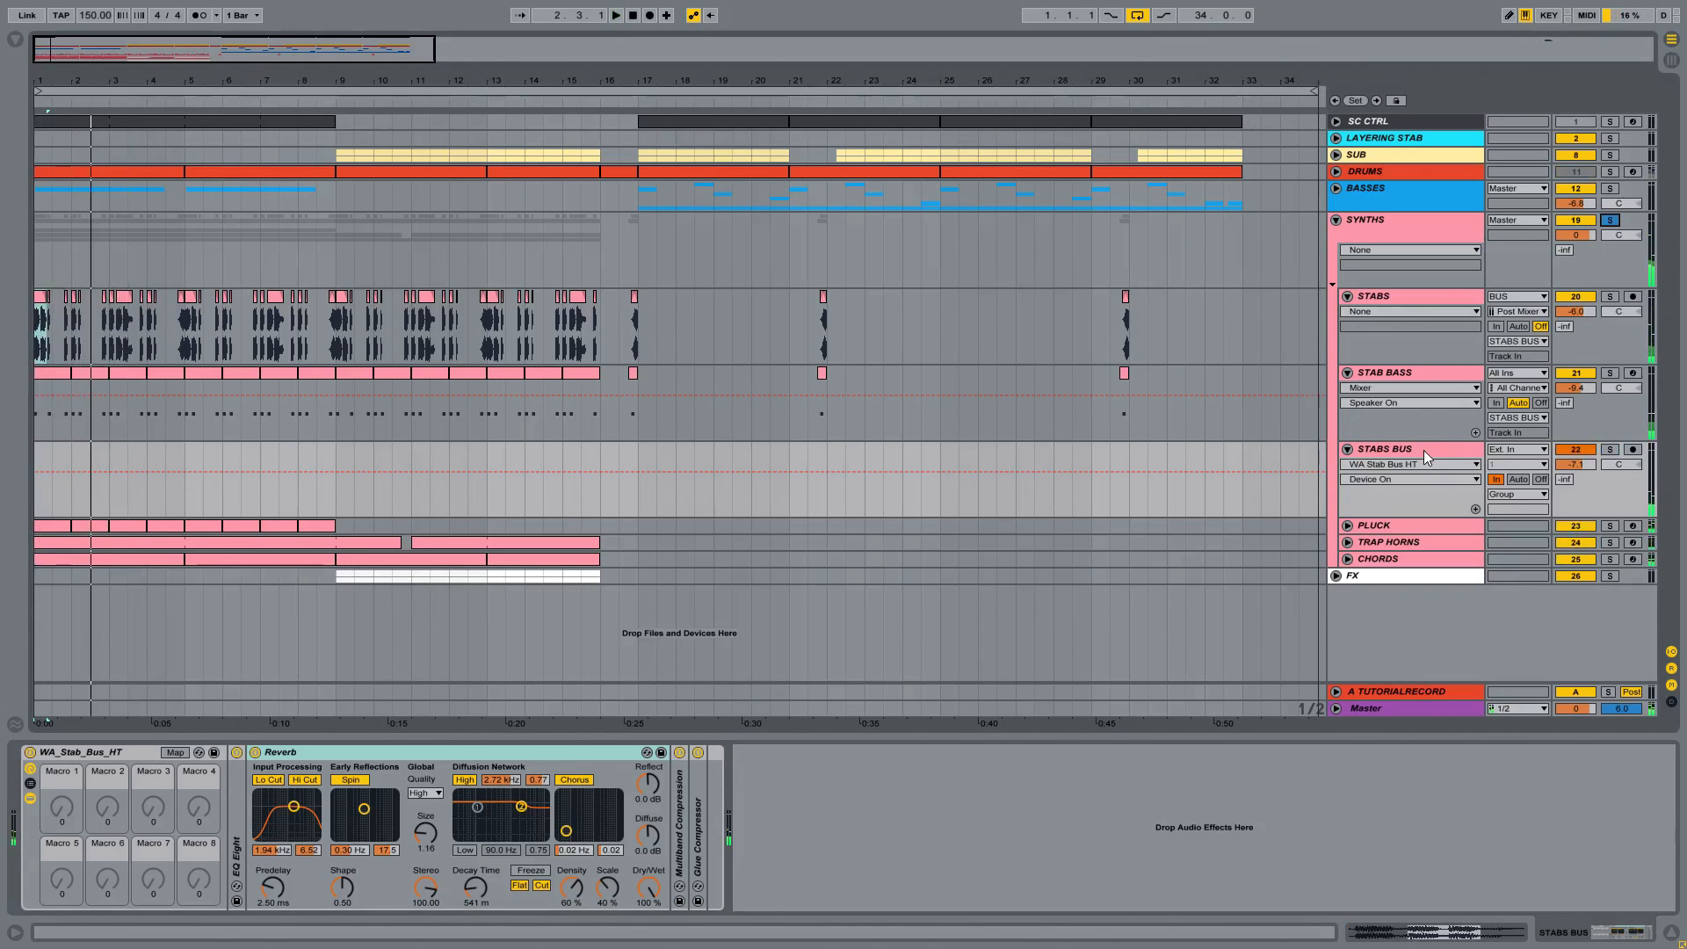
key(space)
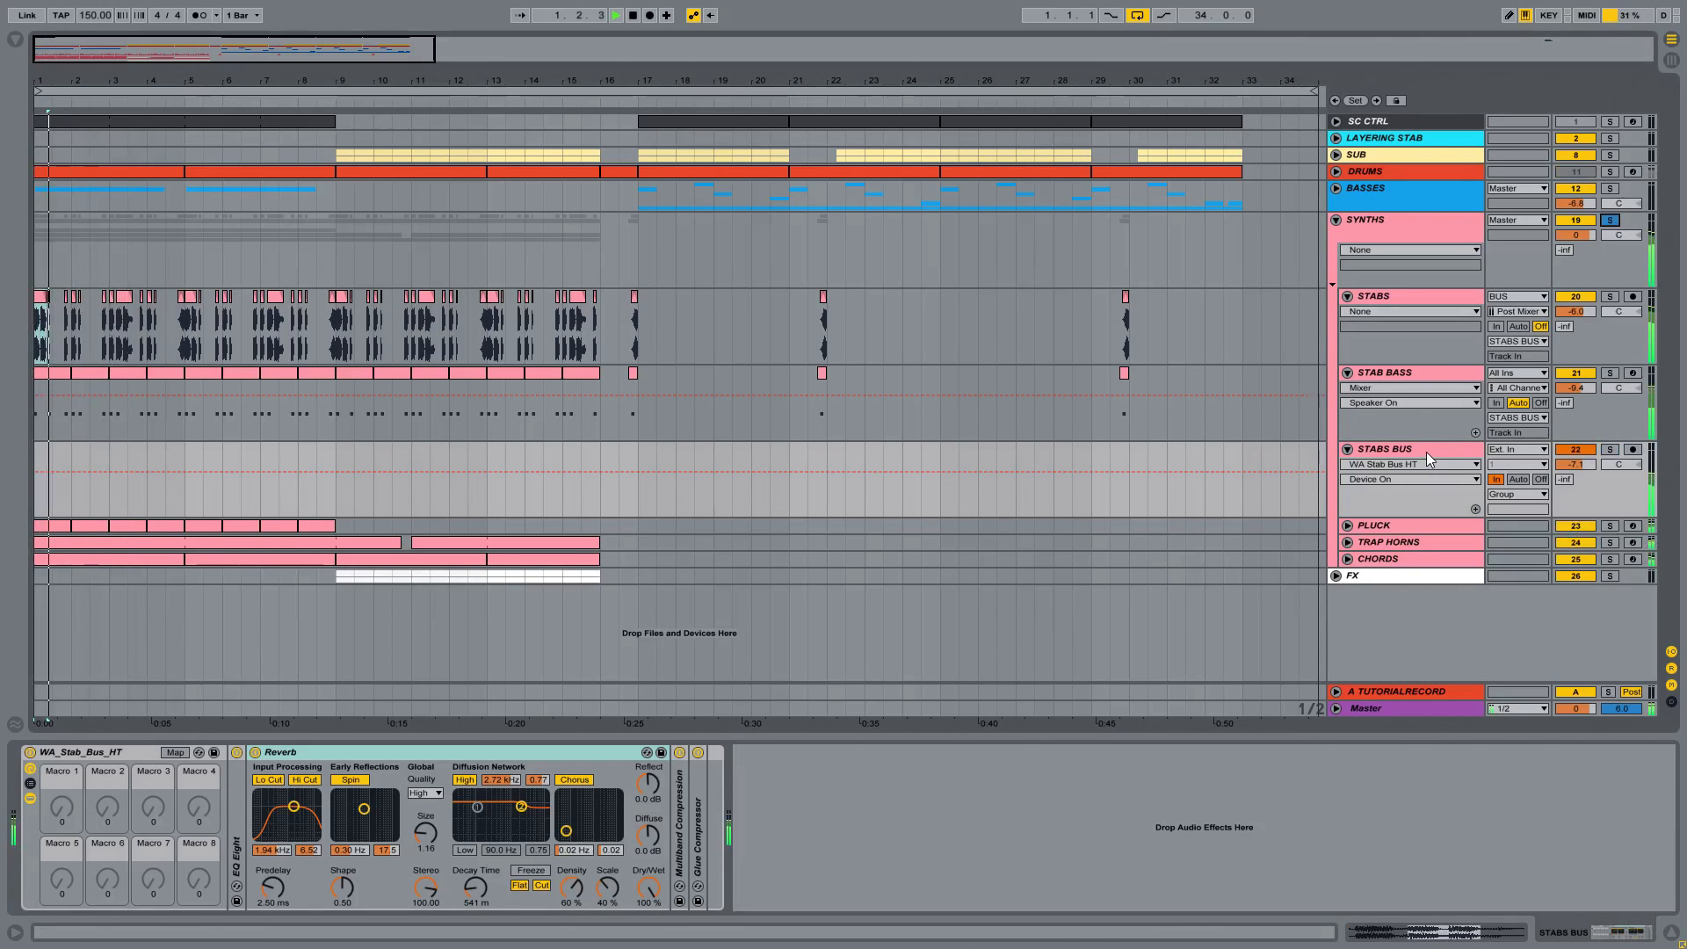
click(30, 752)
key(space)
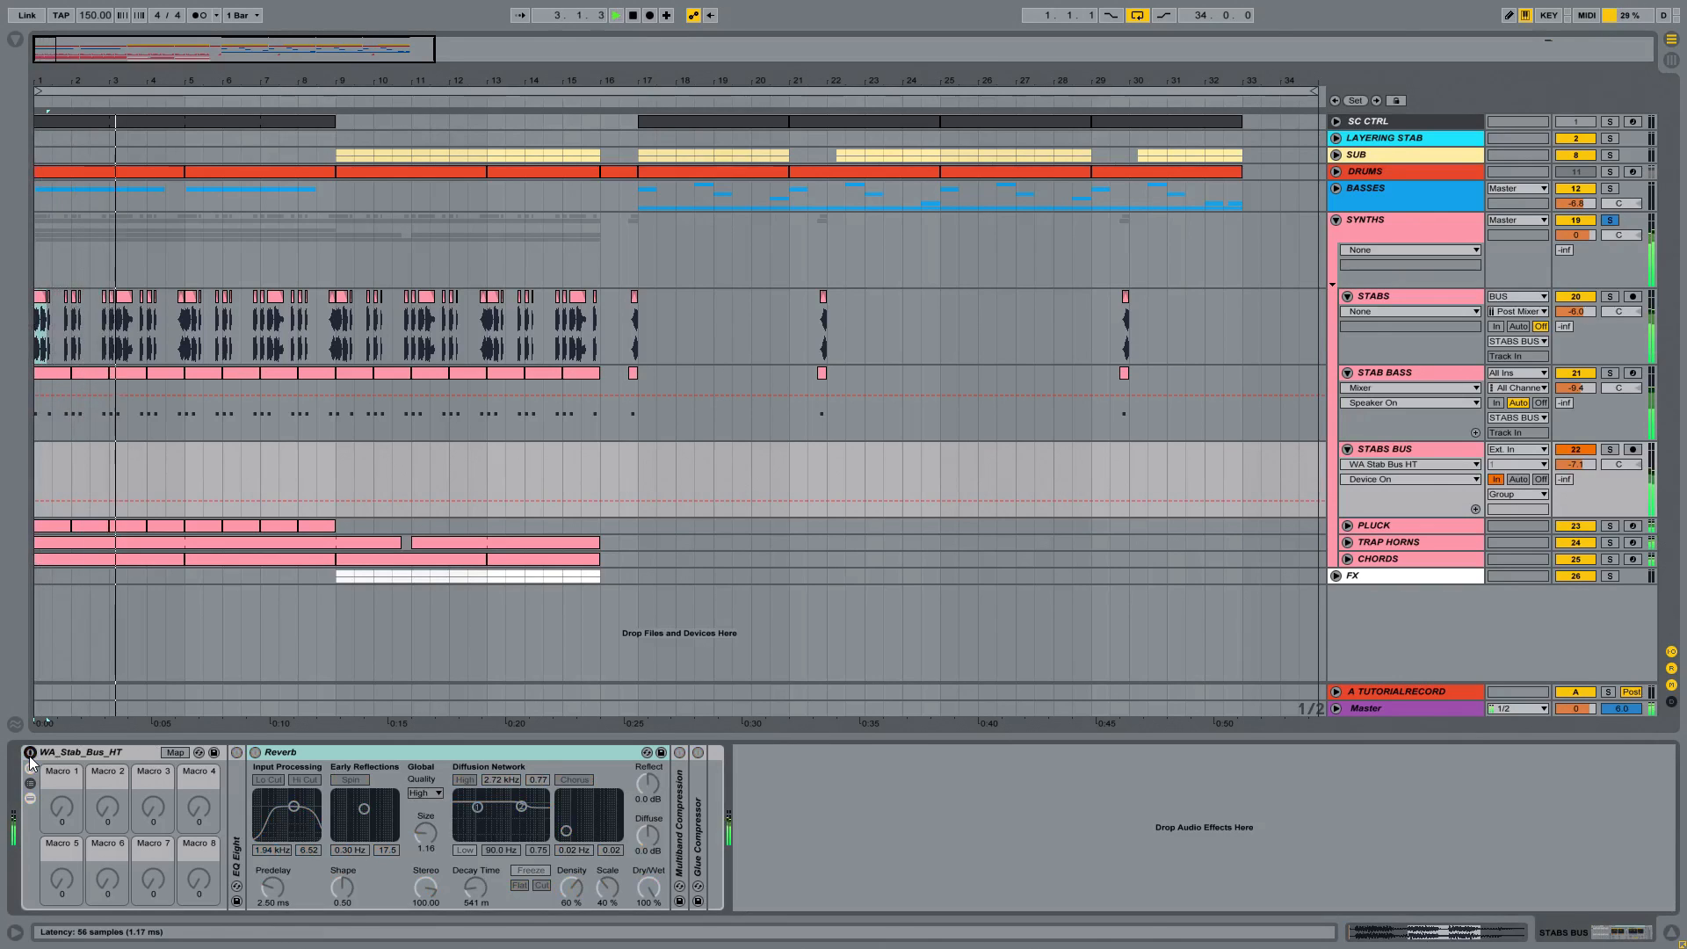
click(30, 753)
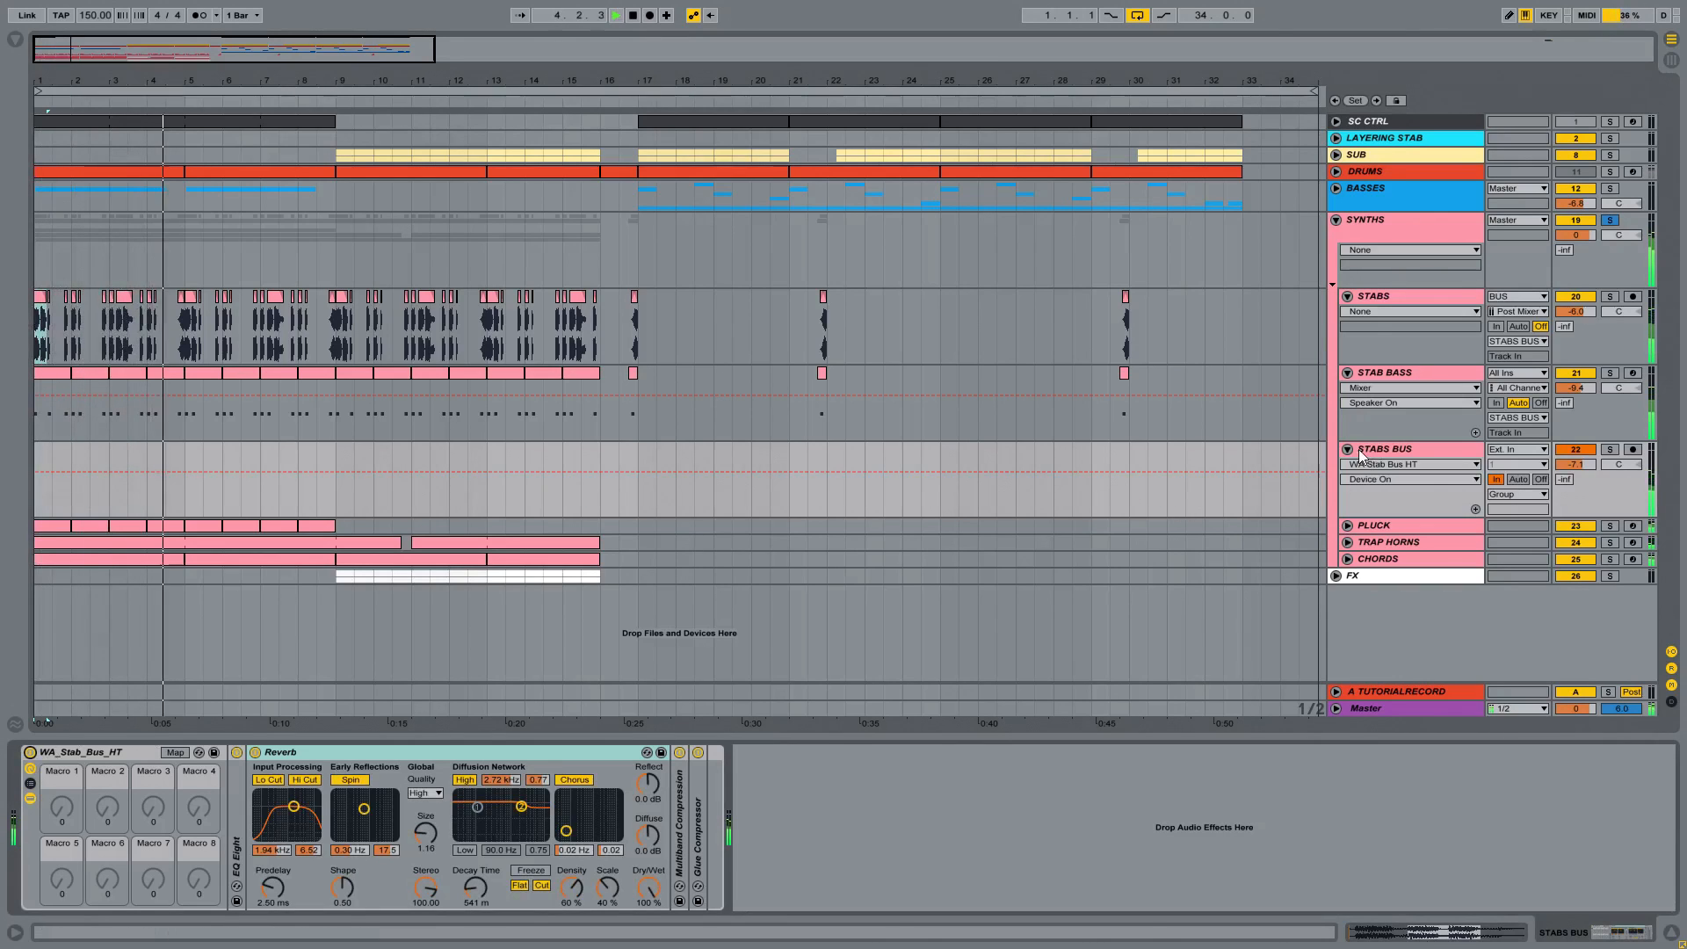
key(space)
Step: Inspect the devices inside the STAB BASS track's WA_Stabs_Bass_HT rack, and hide them again
click(1397, 376)
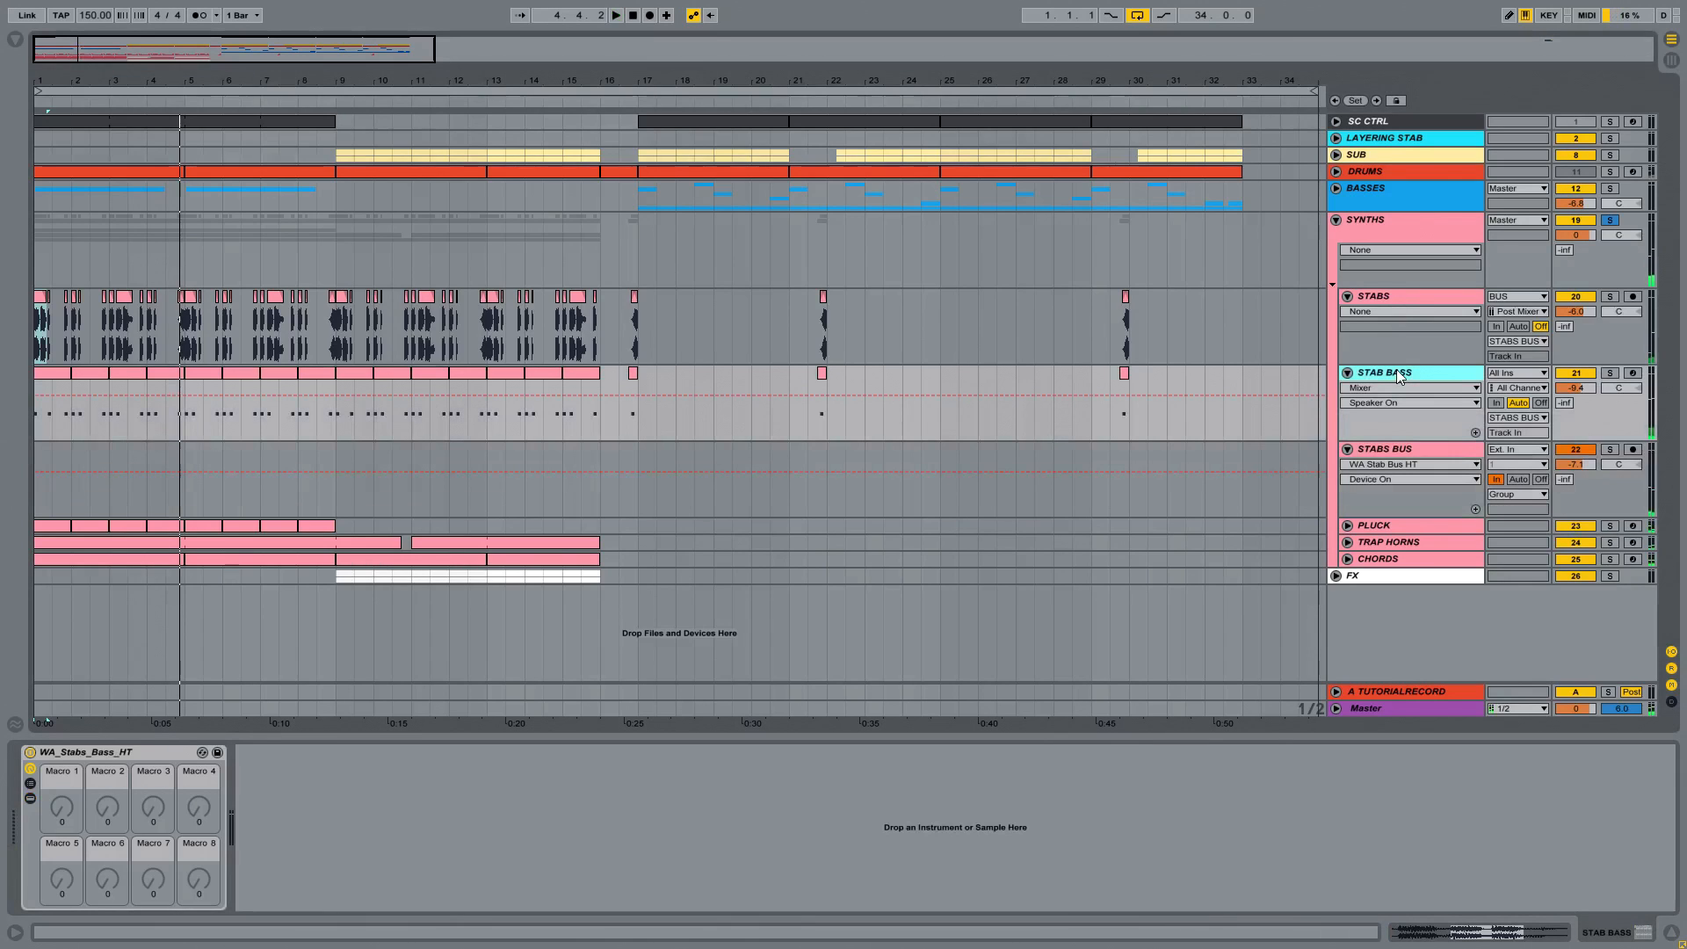
click(30, 799)
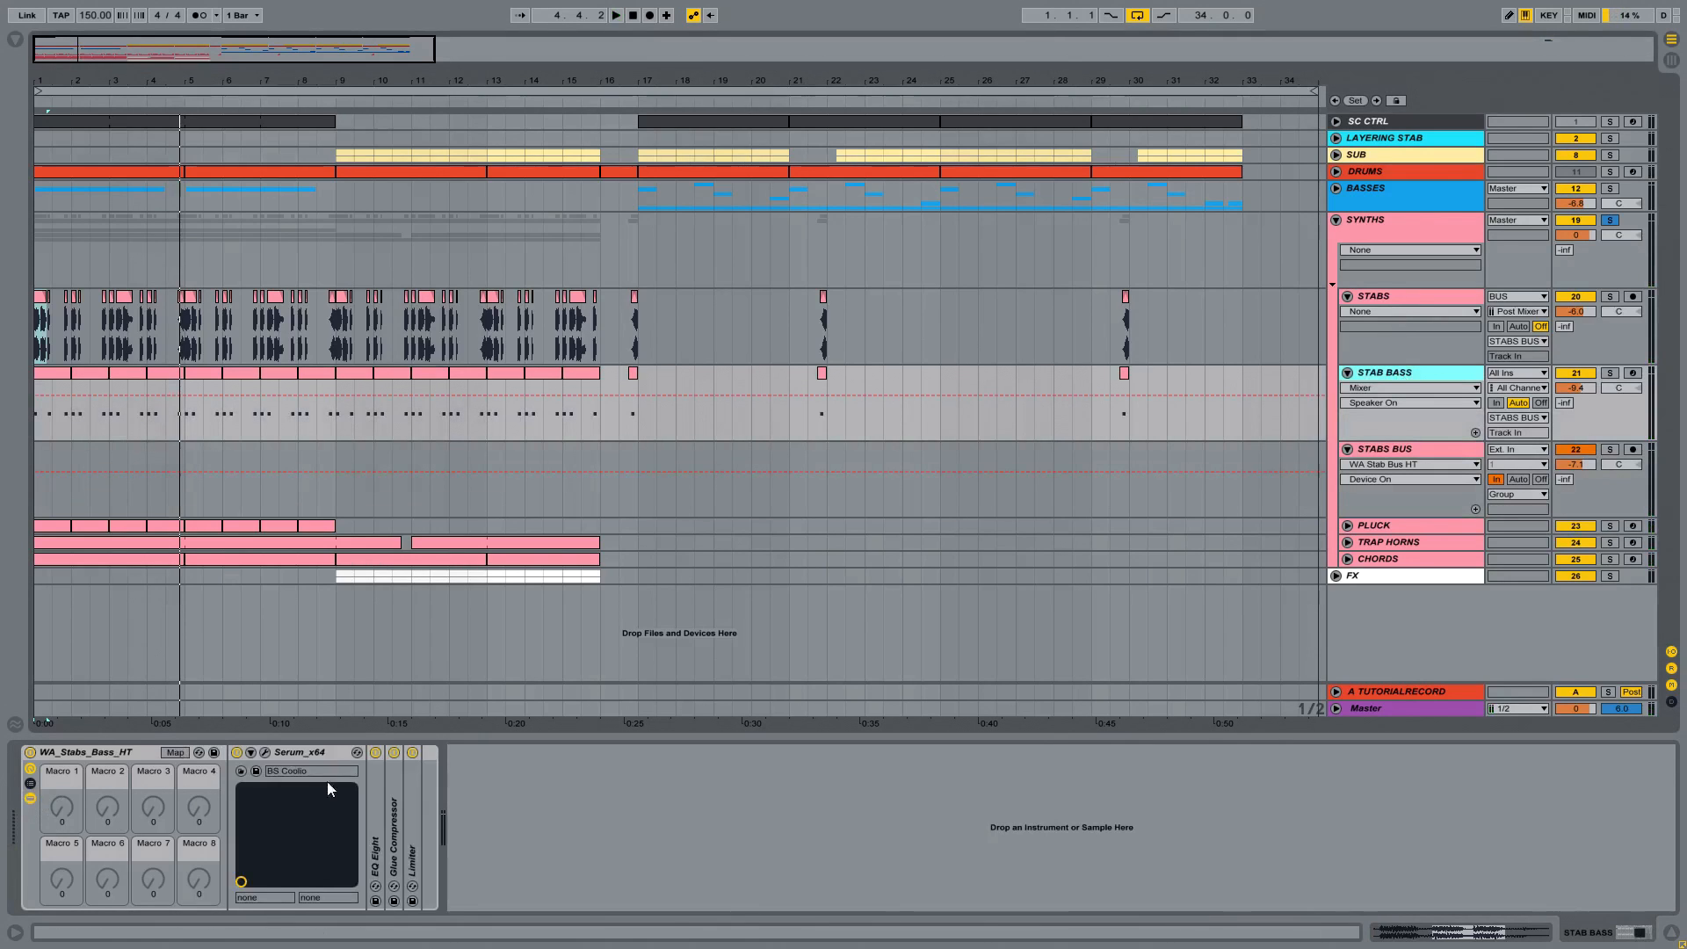
click(30, 798)
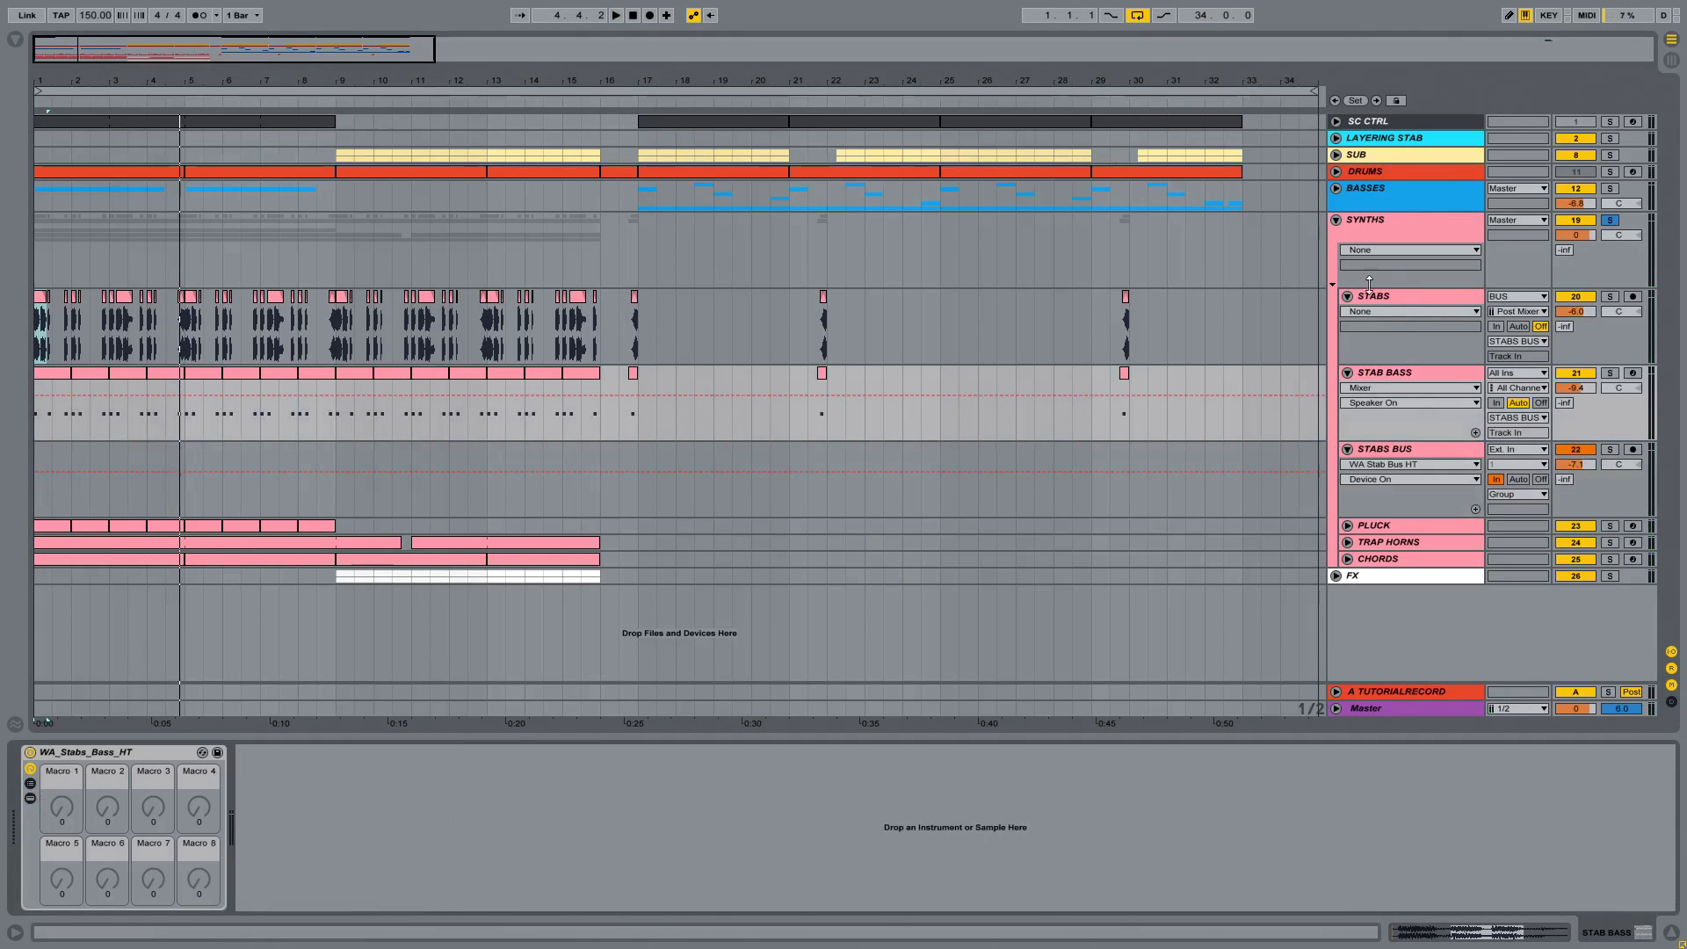
Step: Solo the STABS track and play its first audio clip from bar 1
click(1406, 304)
drag(85, 85, 97, 275)
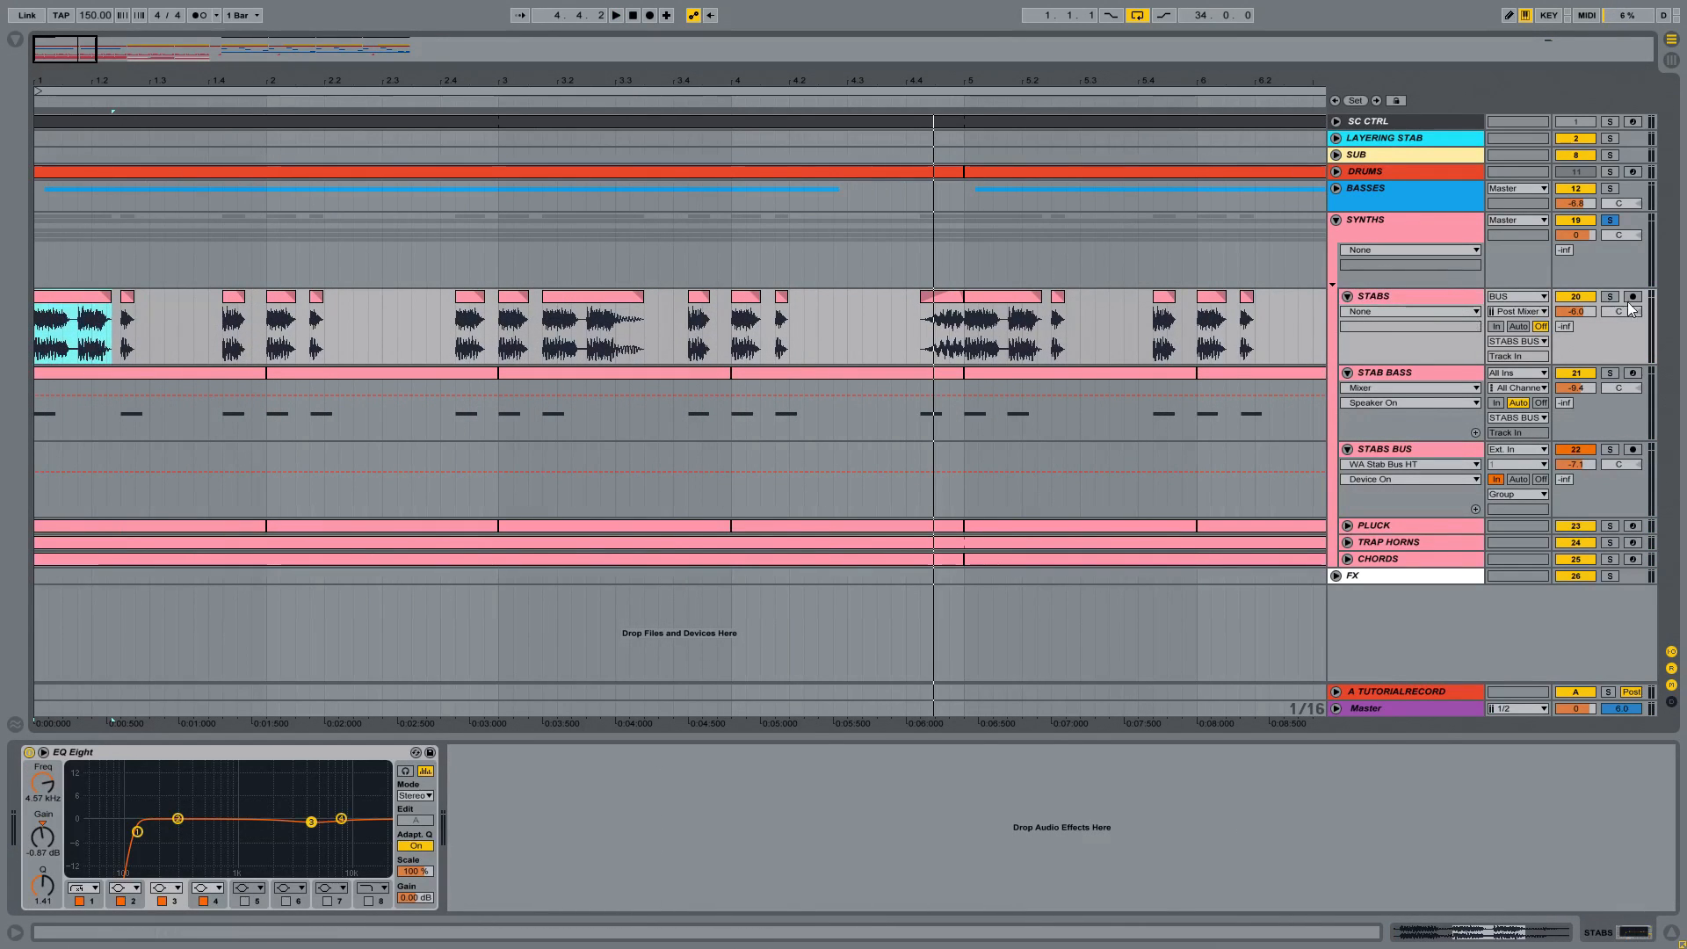
click(1609, 297)
click(68, 297)
key(space)
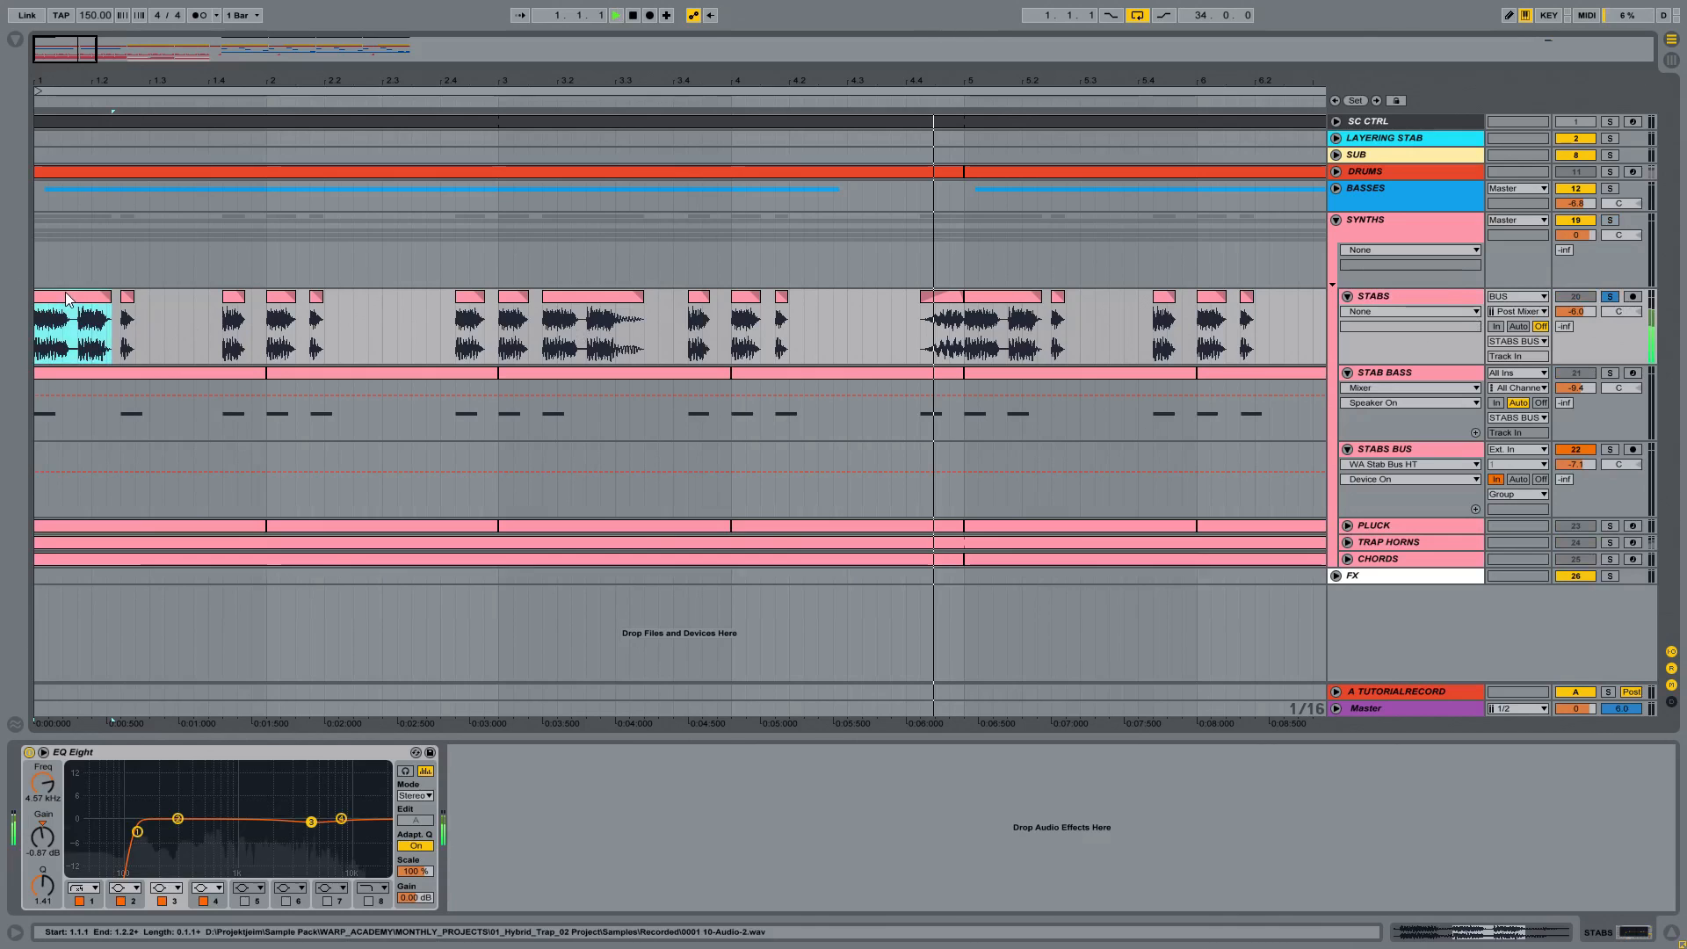
Step: Switch off the WA_Stab_Bus_HT rack on STABS BUS and replay the soloed STABS clip from bar 1
click(1445, 450)
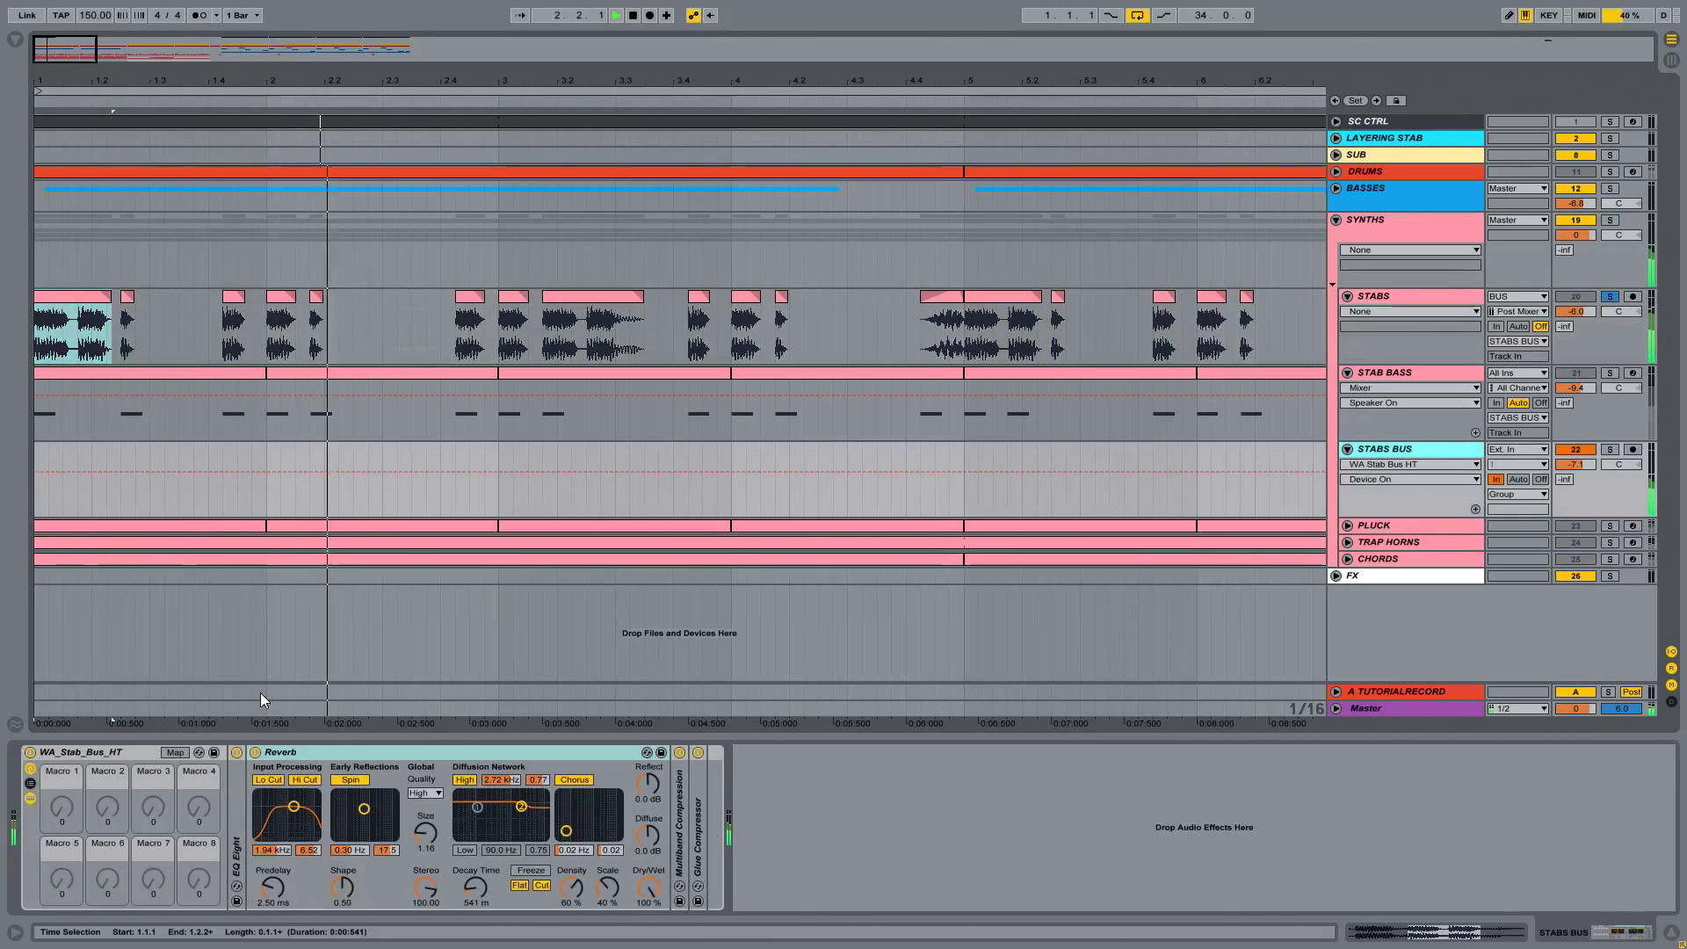
key(space)
click(32, 753)
key(space)
click(83, 297)
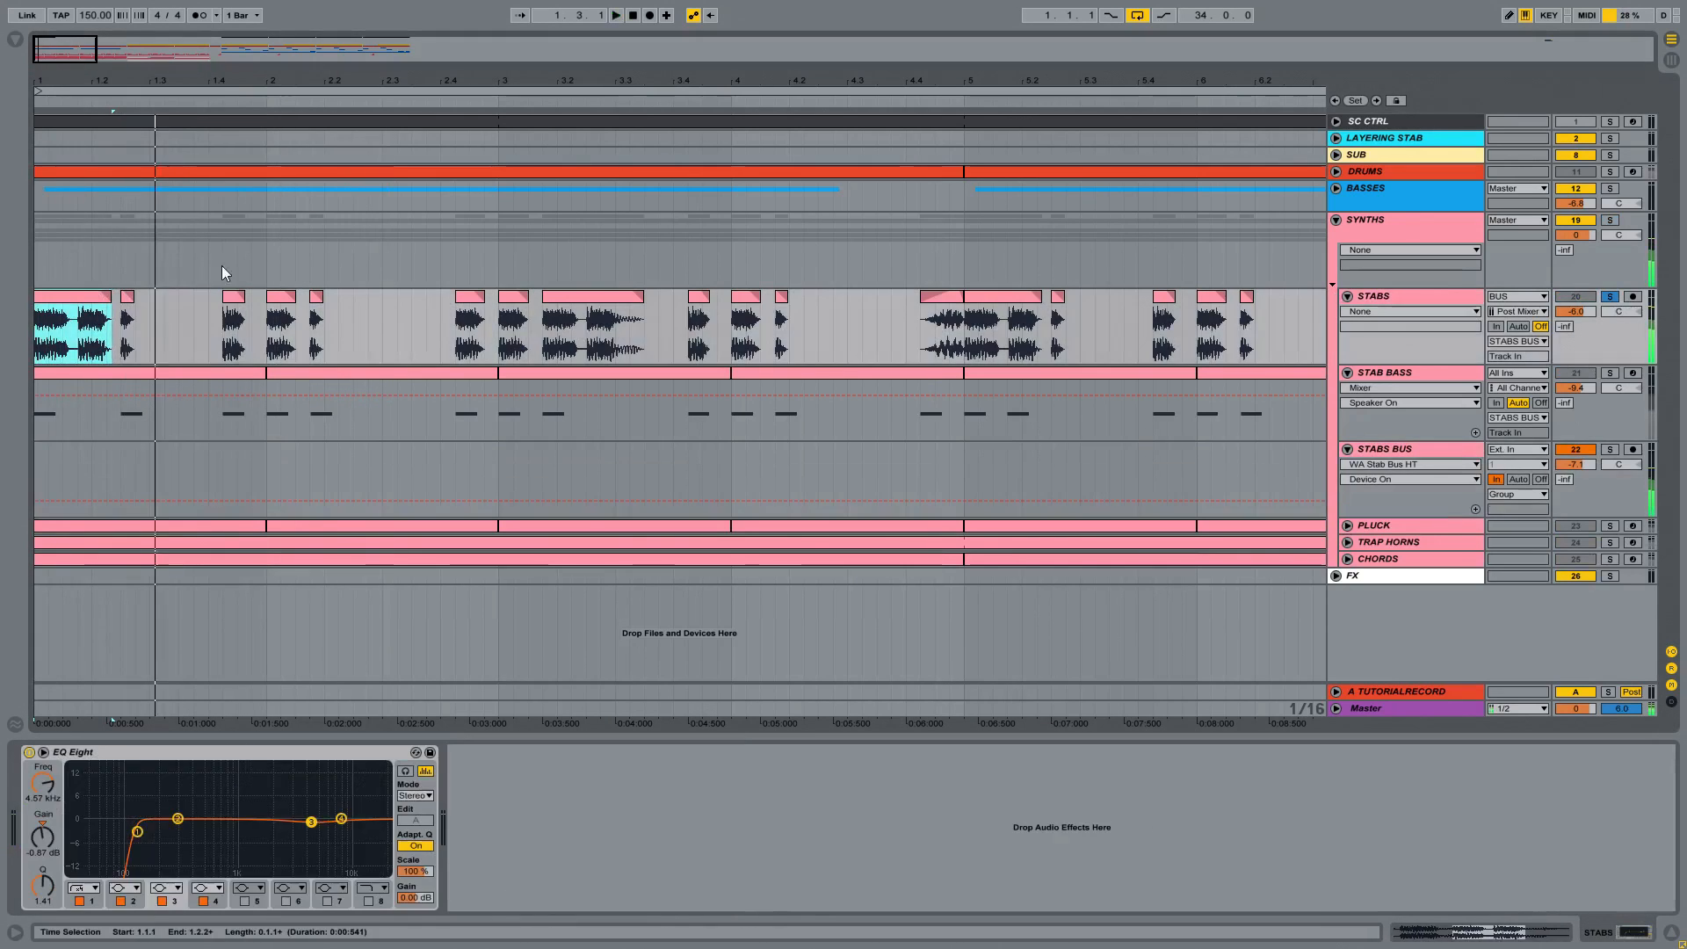
key(space)
key(space)
drag(753, 80, 753, 35)
key(space)
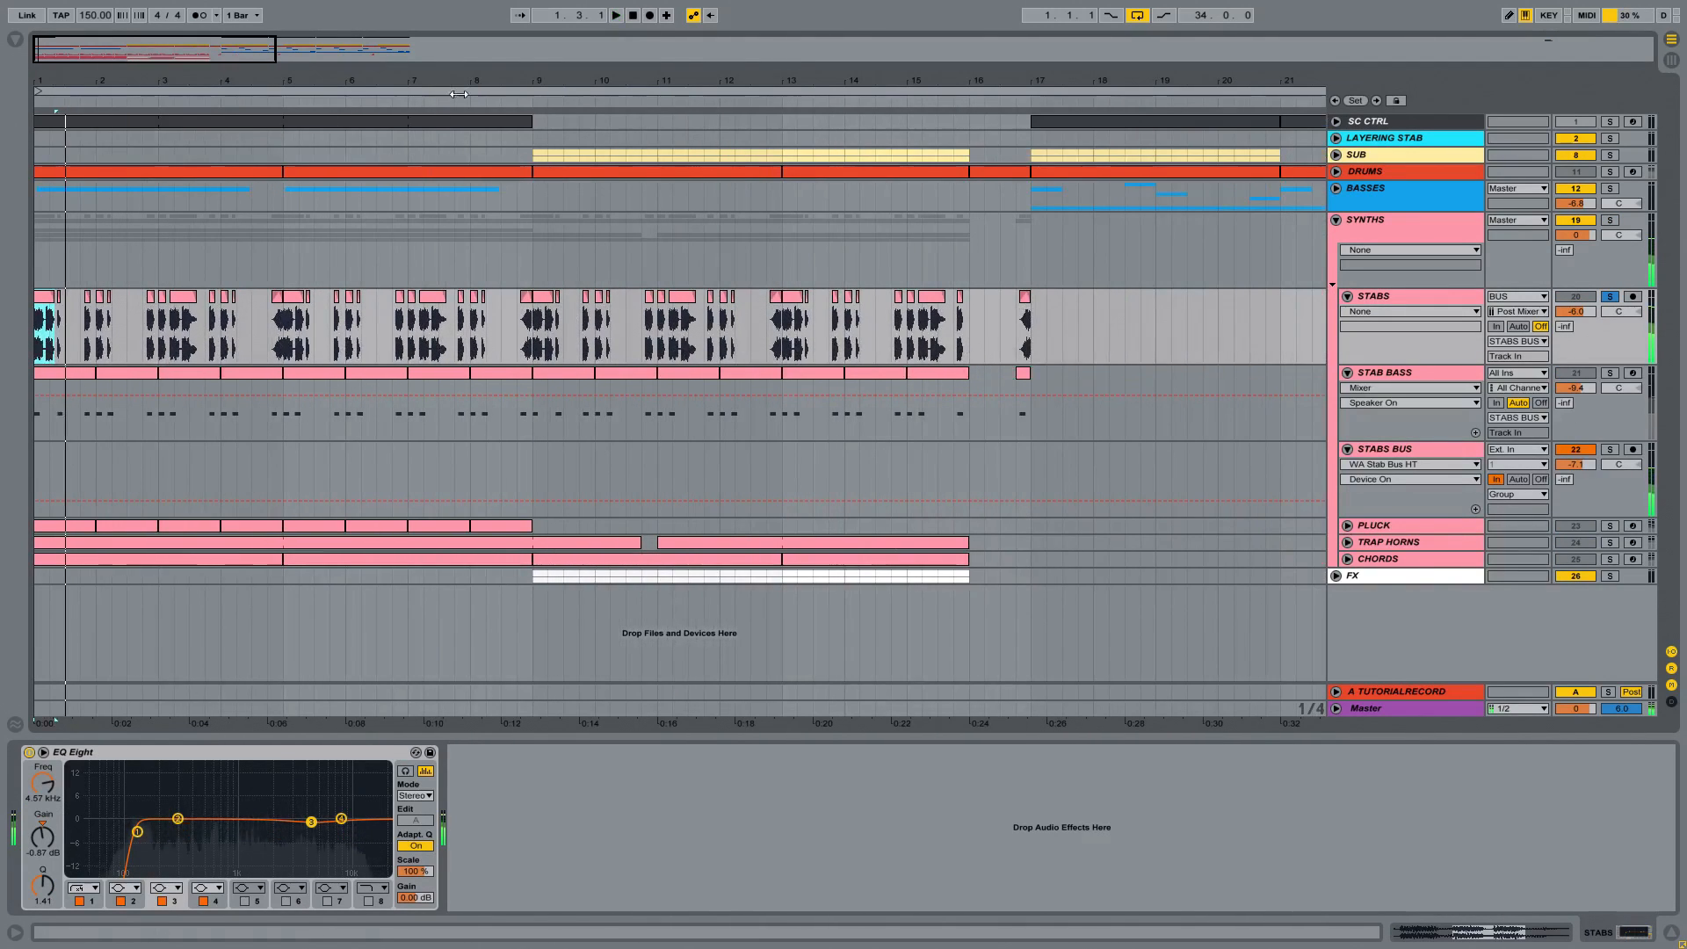
Step: Unfold the LAYERING STAB group and locate its clips around bar 129 of the arrangement
click(1361, 138)
drag(1280, 84, 561, 74)
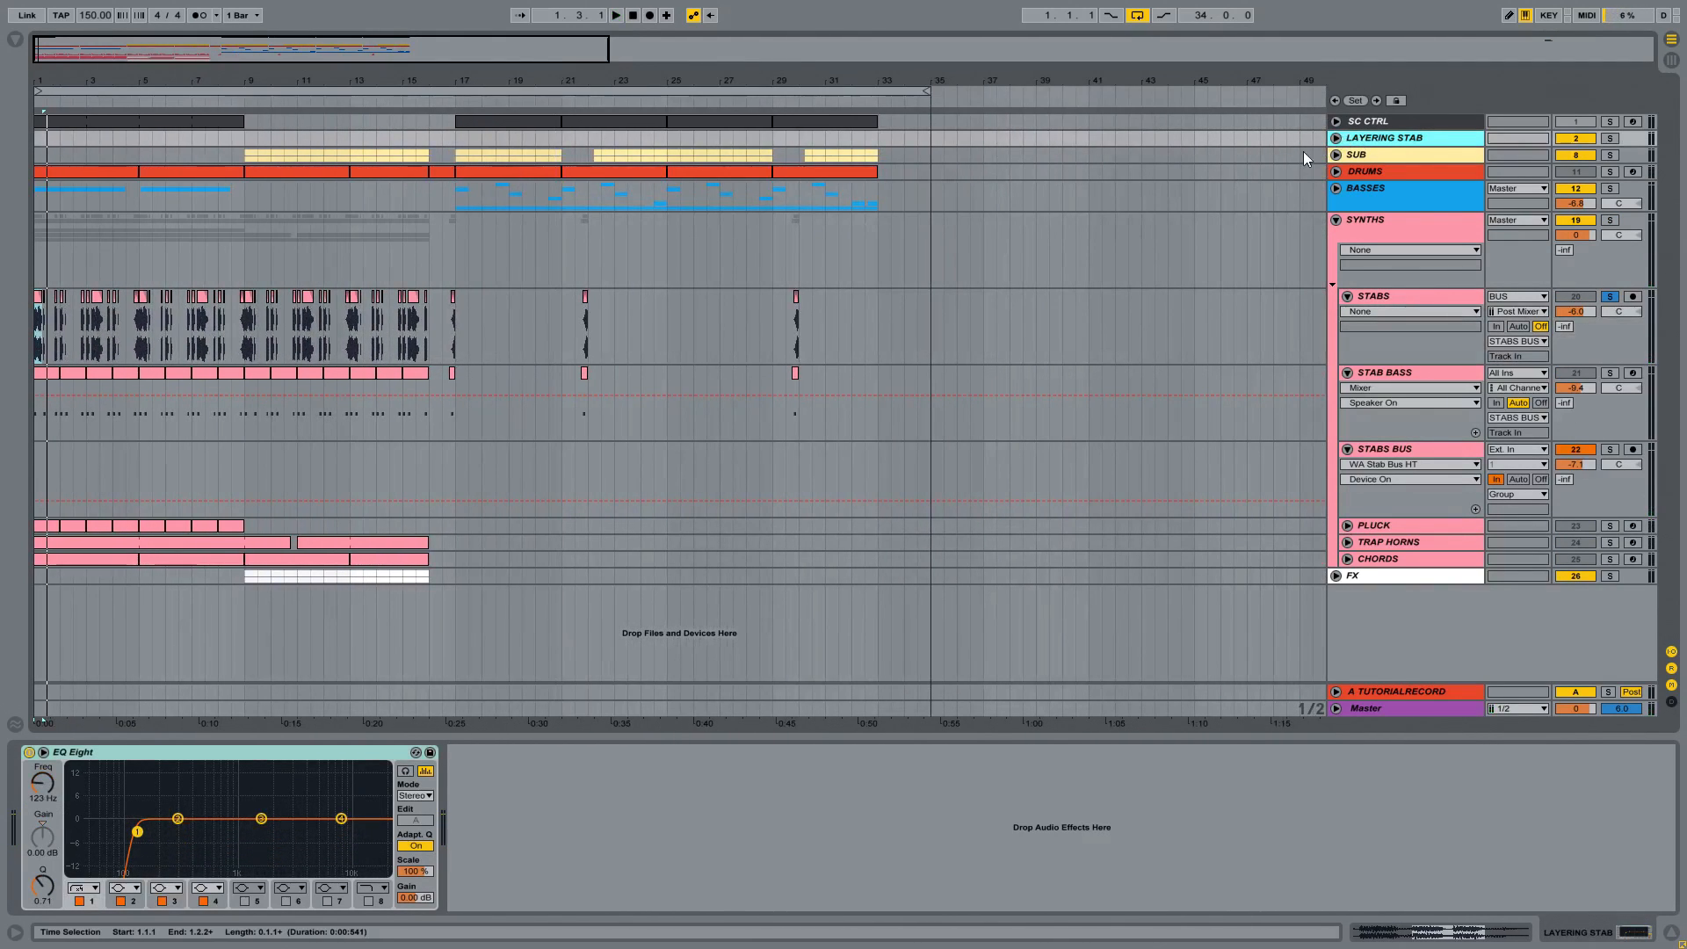
click(1337, 138)
scroll(1203, 188, right, 10)
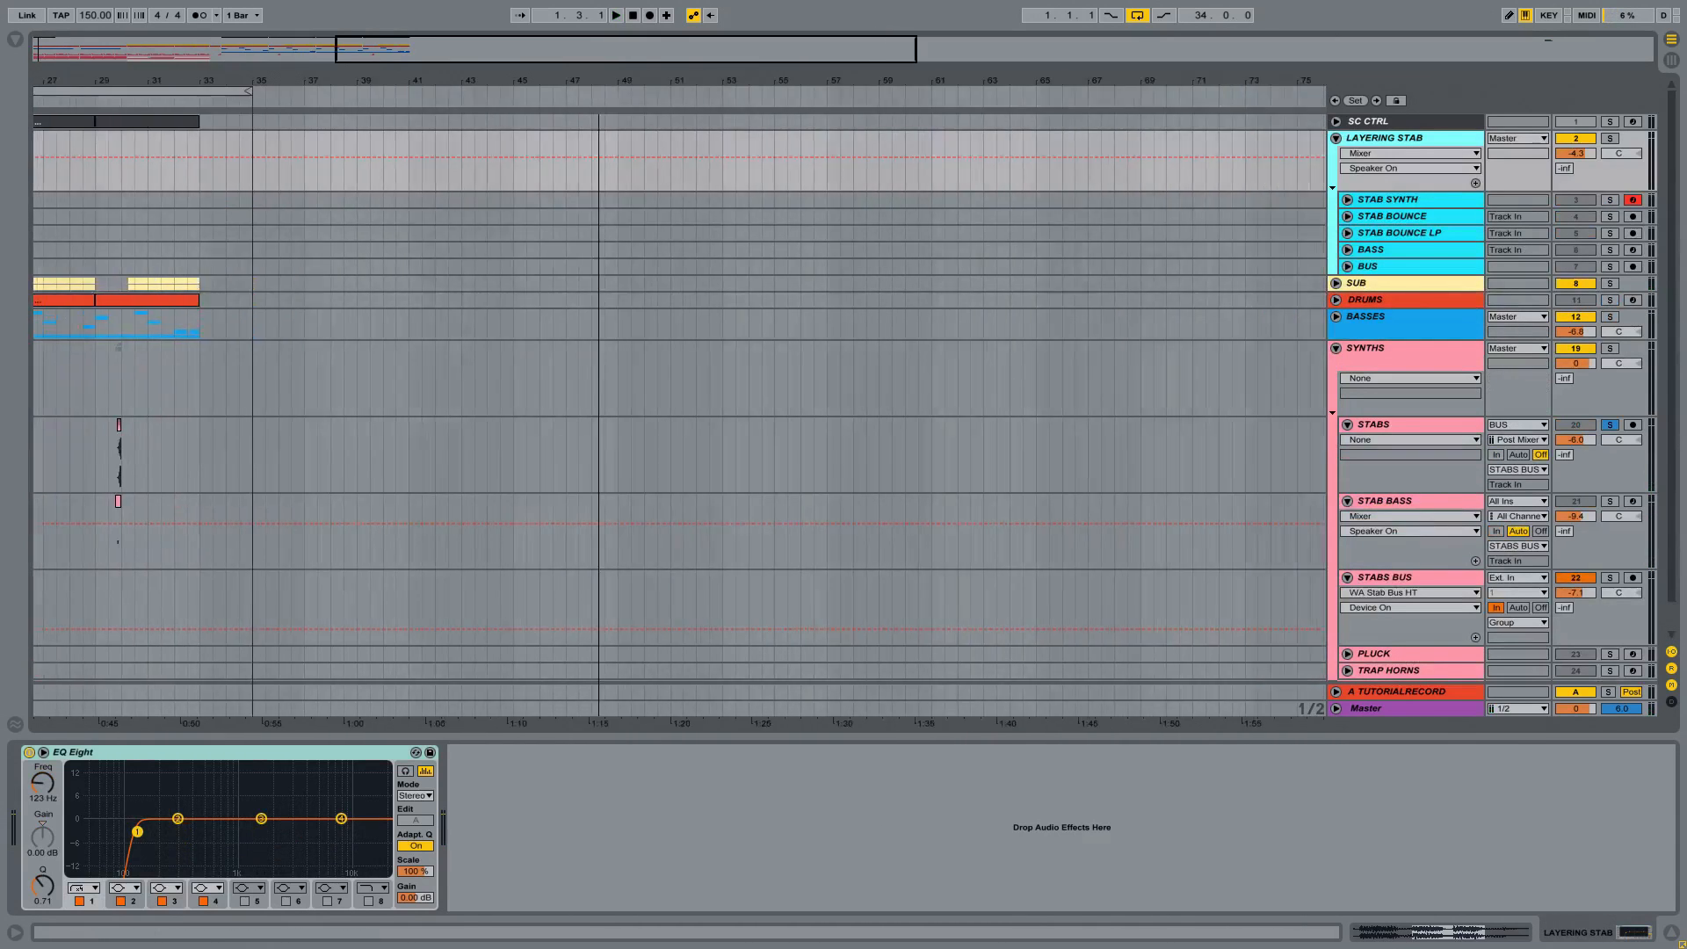
drag(1286, 84, 588, 62)
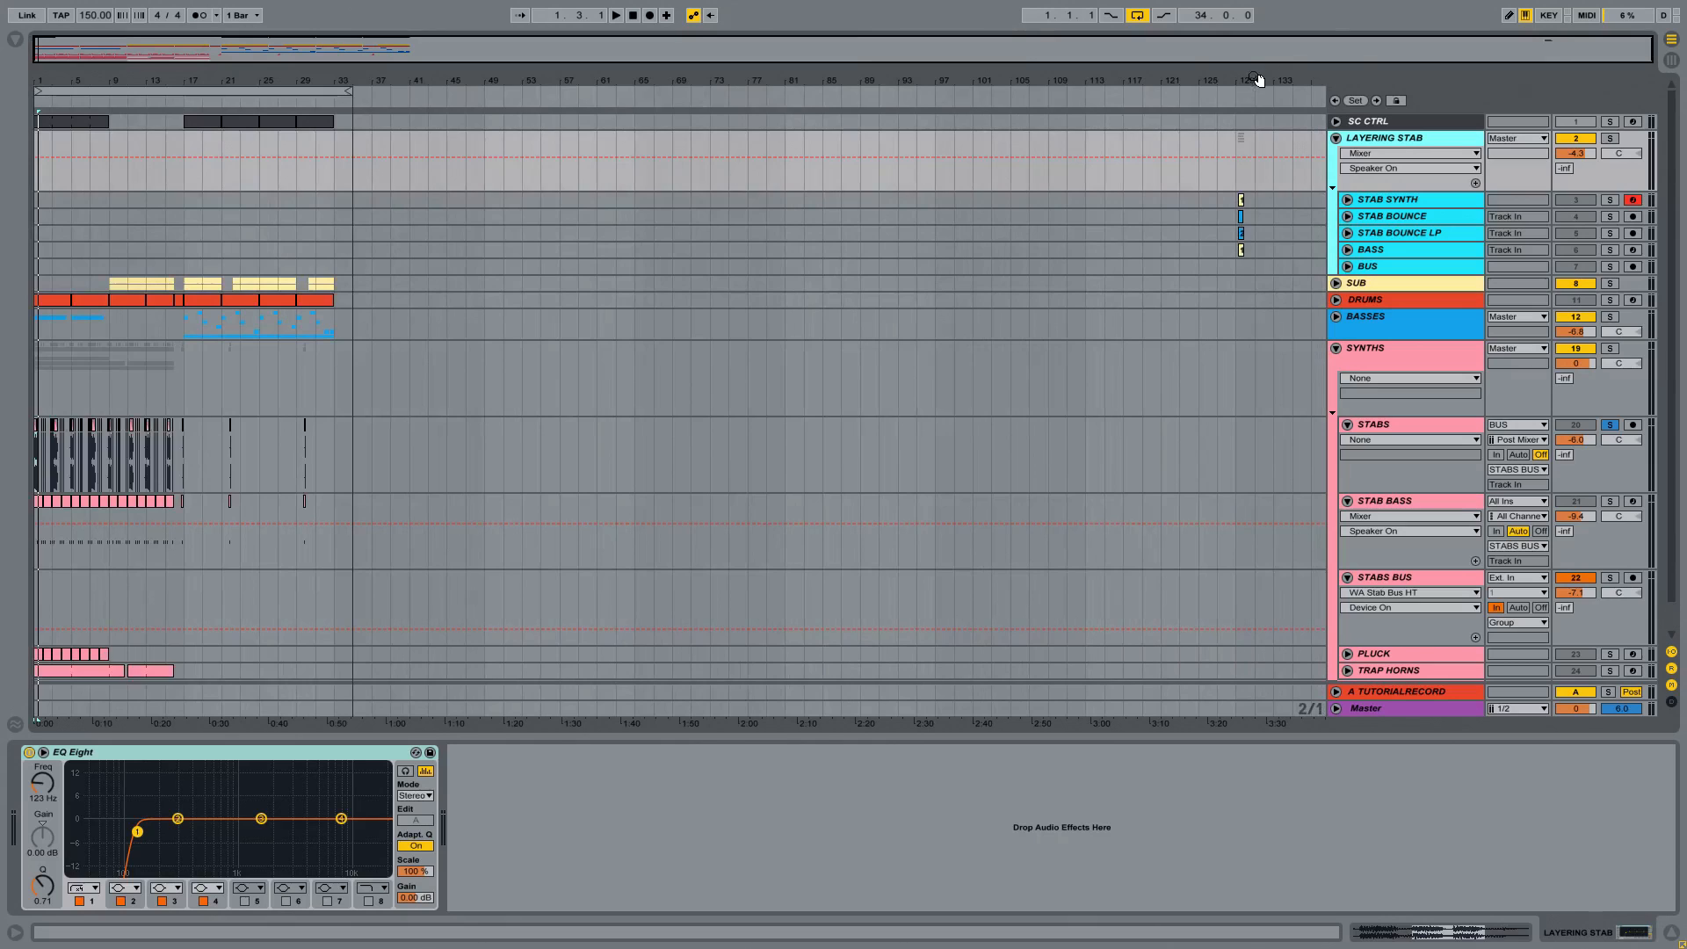
drag(1259, 80, 1252, 176)
Step: Unfold the STAB SYNTH track, solo the LAYERING STAB group, and show the devices inside the WA_Synth_Stab_HT rack
click(1388, 201)
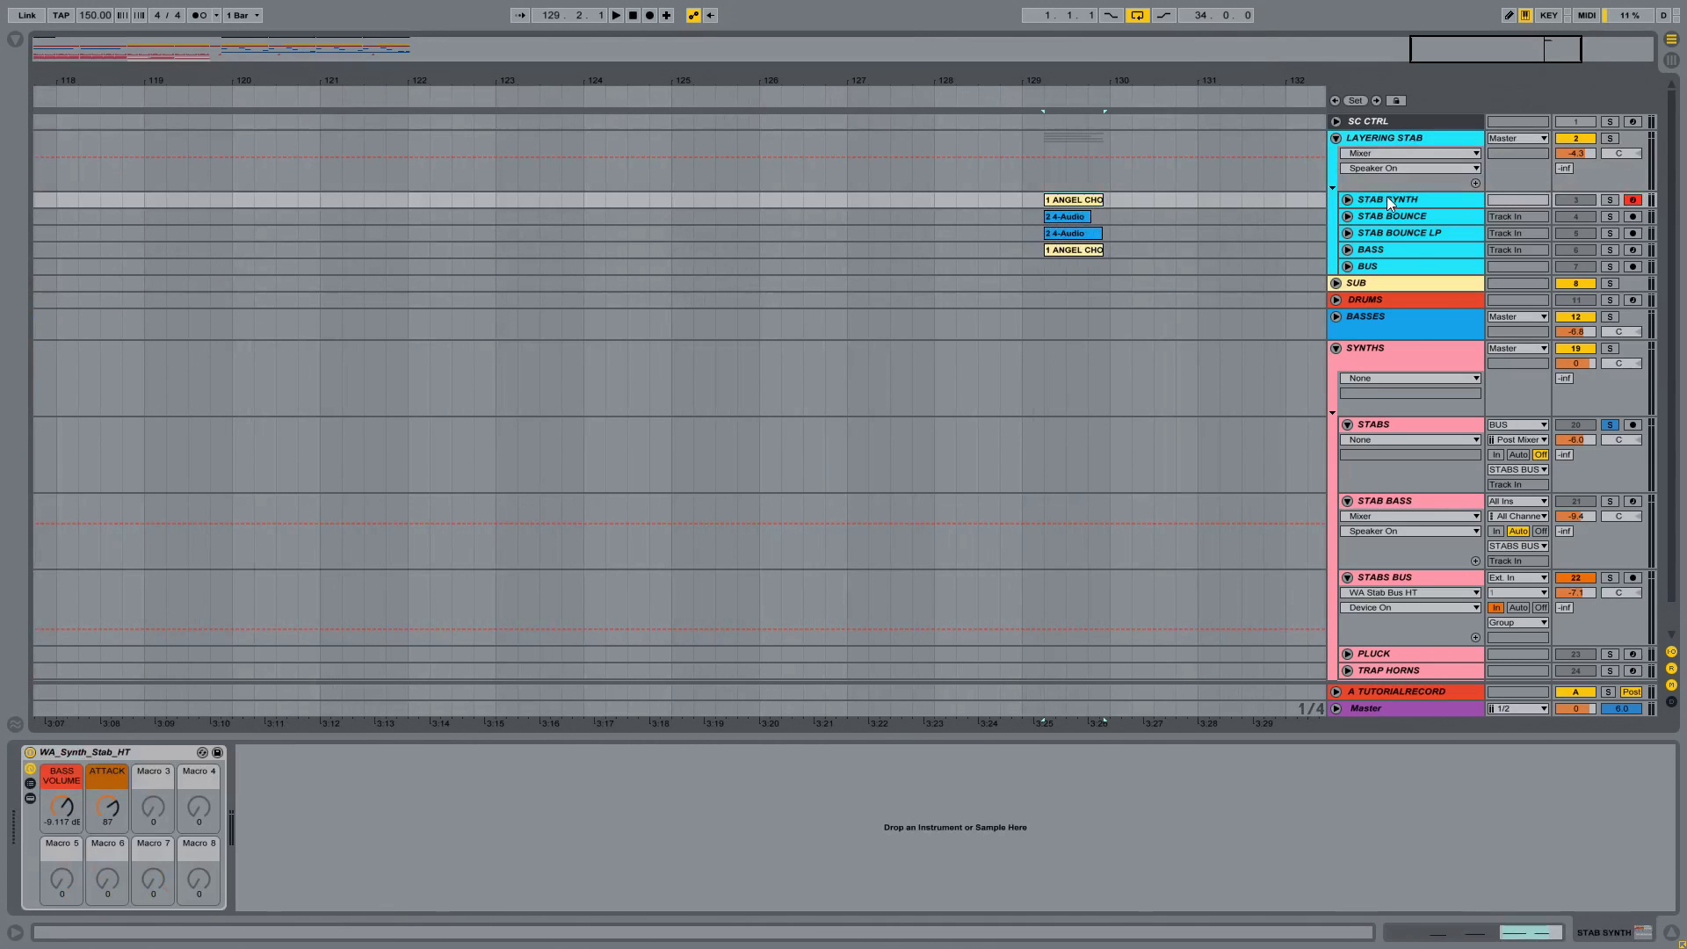
click(1347, 201)
click(1610, 138)
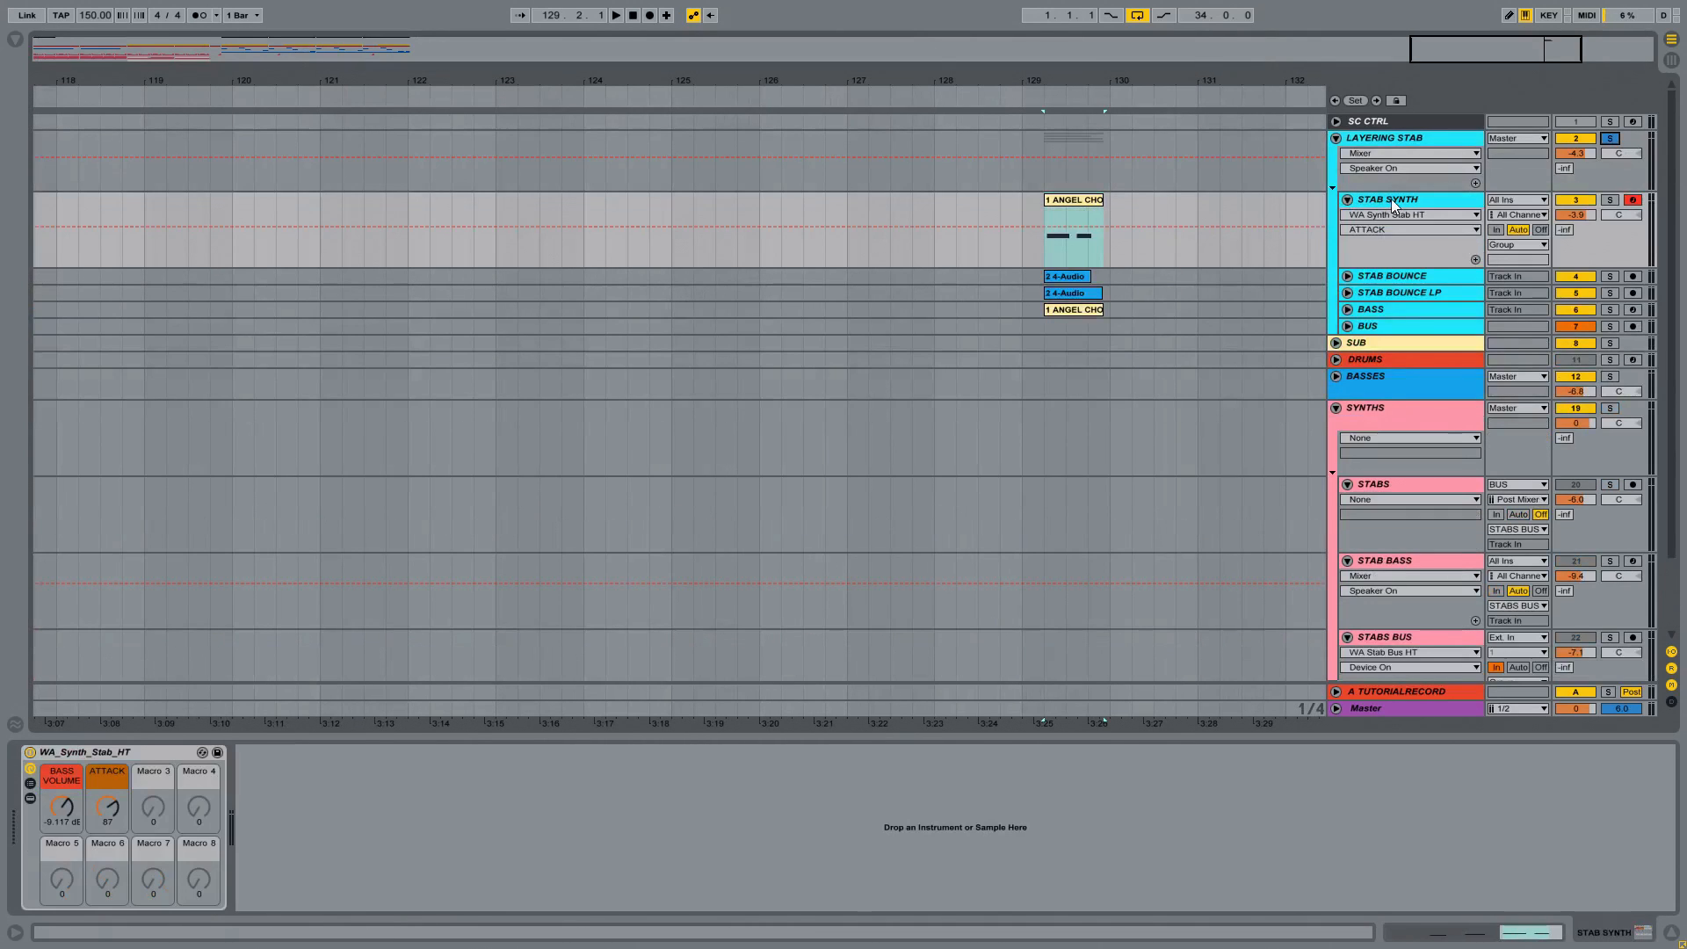
click(30, 798)
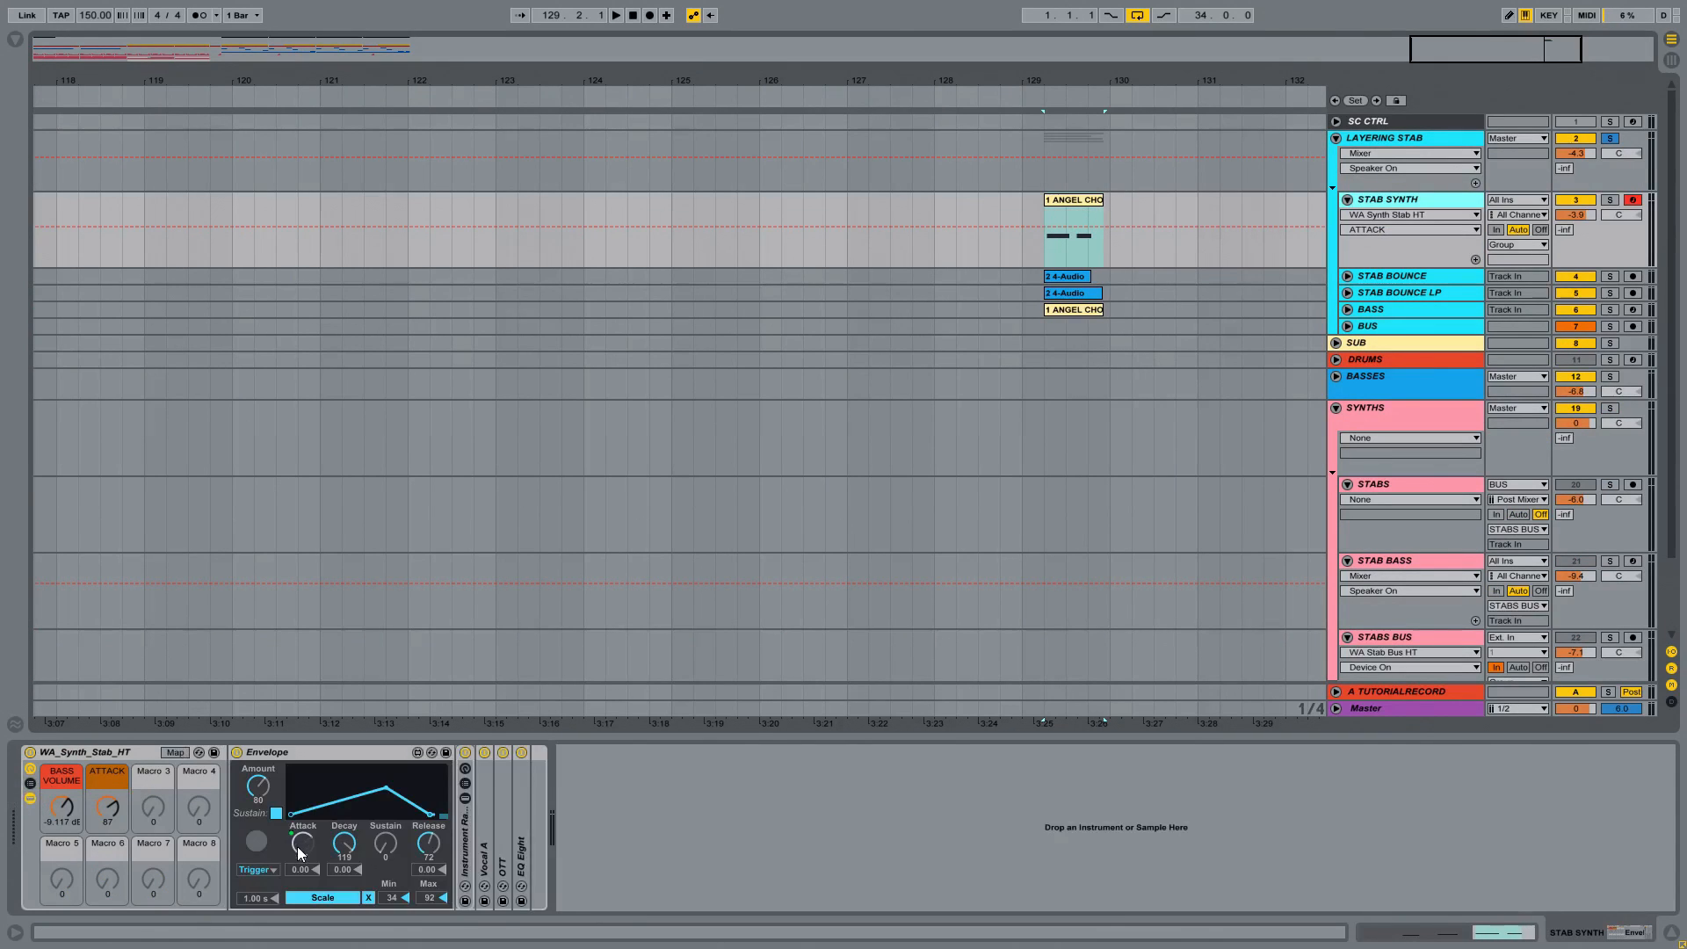
click(31, 785)
click(31, 785)
Step: Expand the nested Instrument Rack to show its chains and devices, and select the DigiNoise Choir chain
double_click(470, 834)
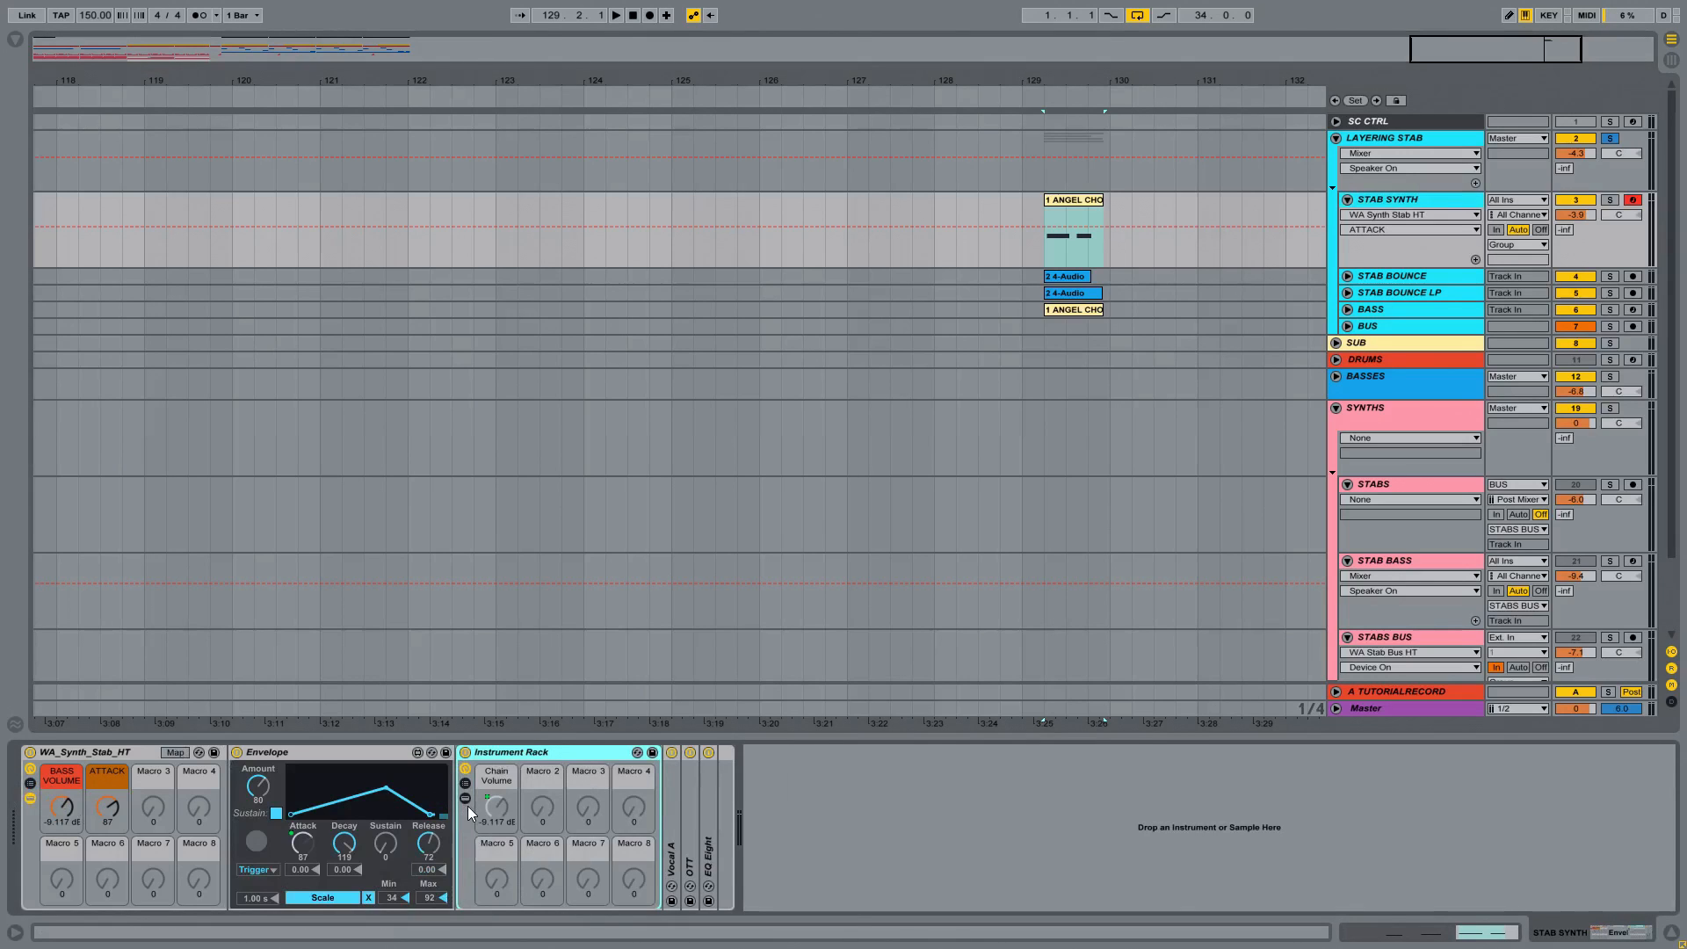
click(466, 800)
click(724, 807)
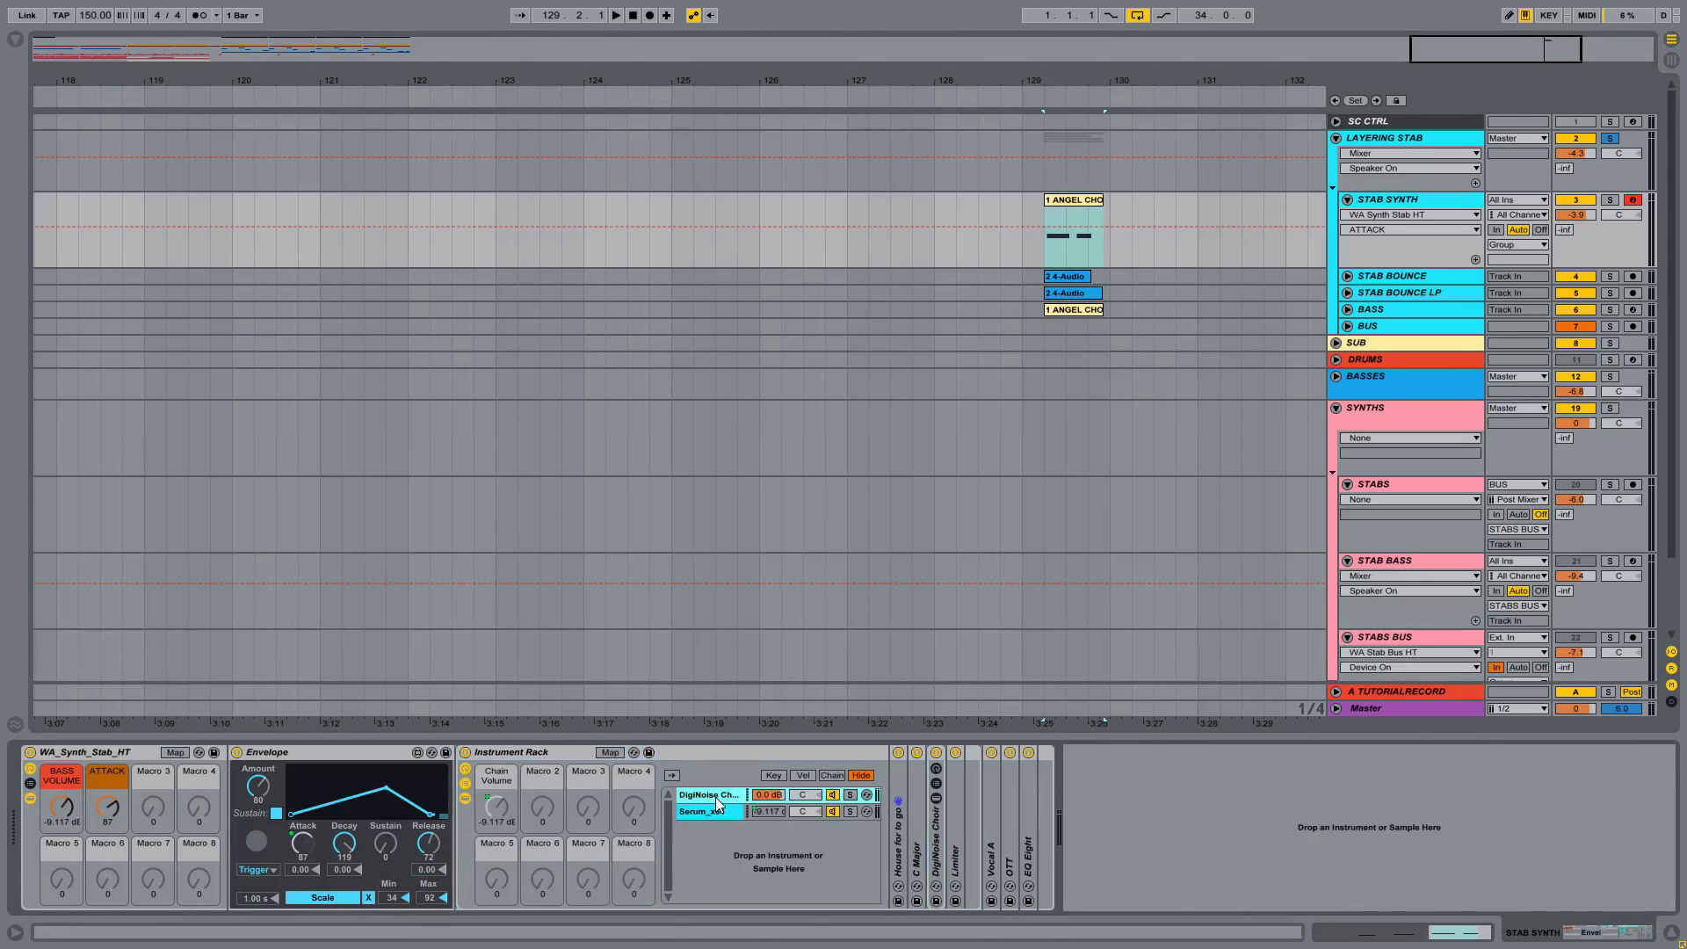
Step: Expand the House for to go chord device and the DigiNoise Choir rack, revealing the instrument inside the rack
double_click(898, 817)
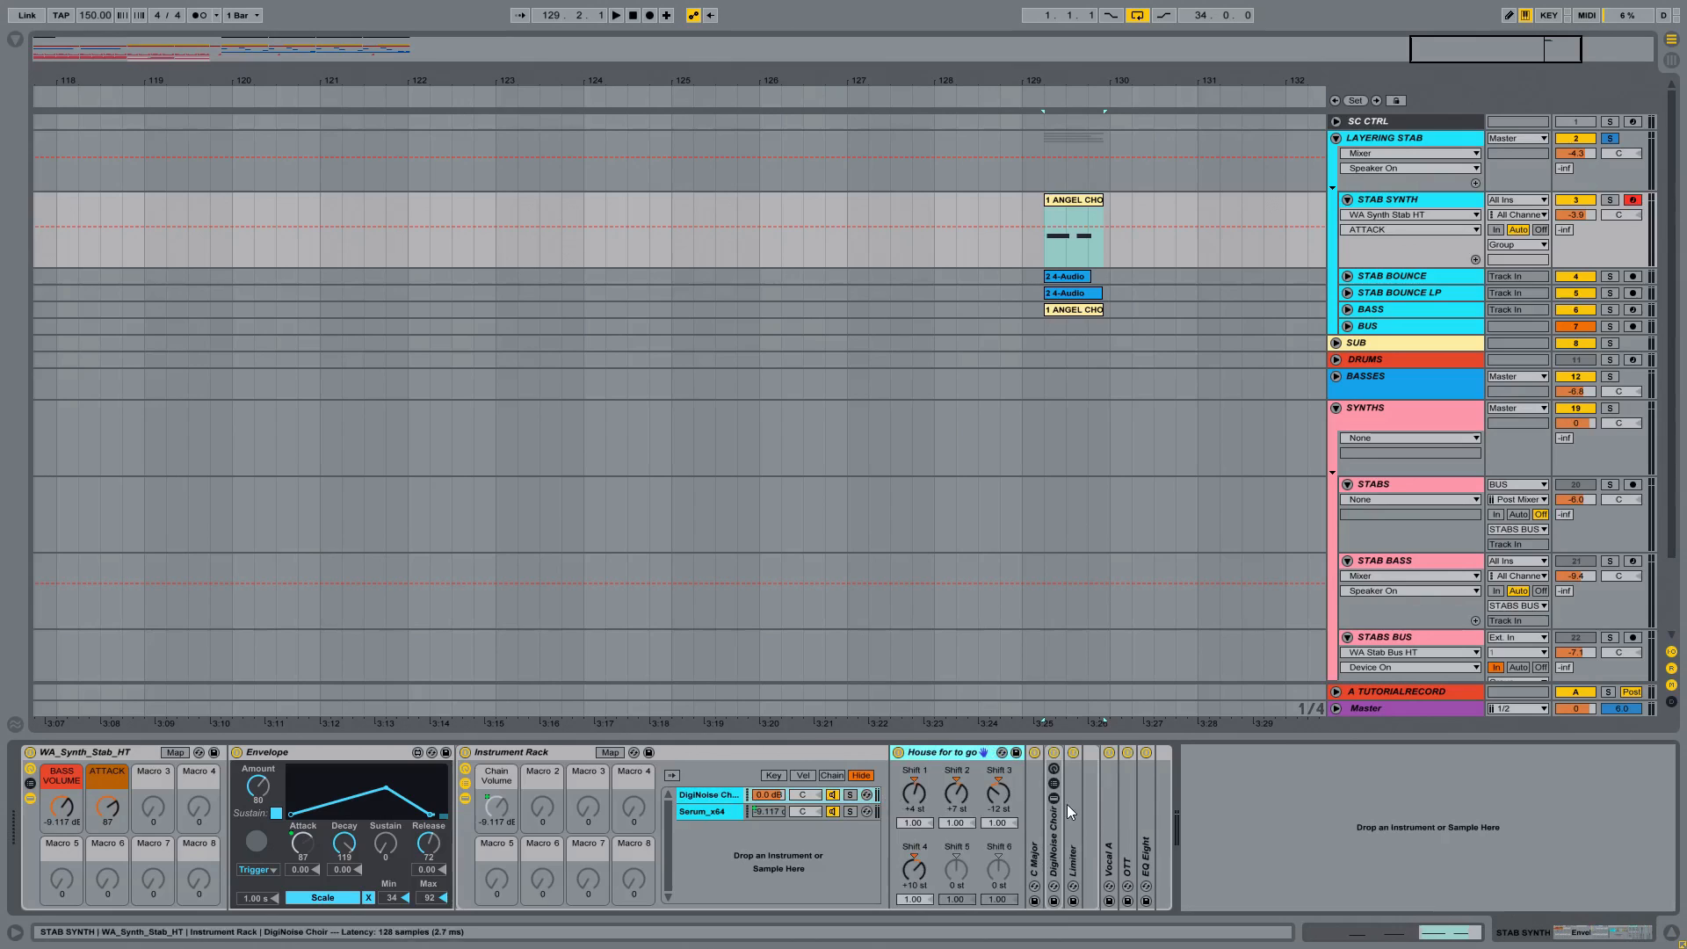
double_click(1052, 831)
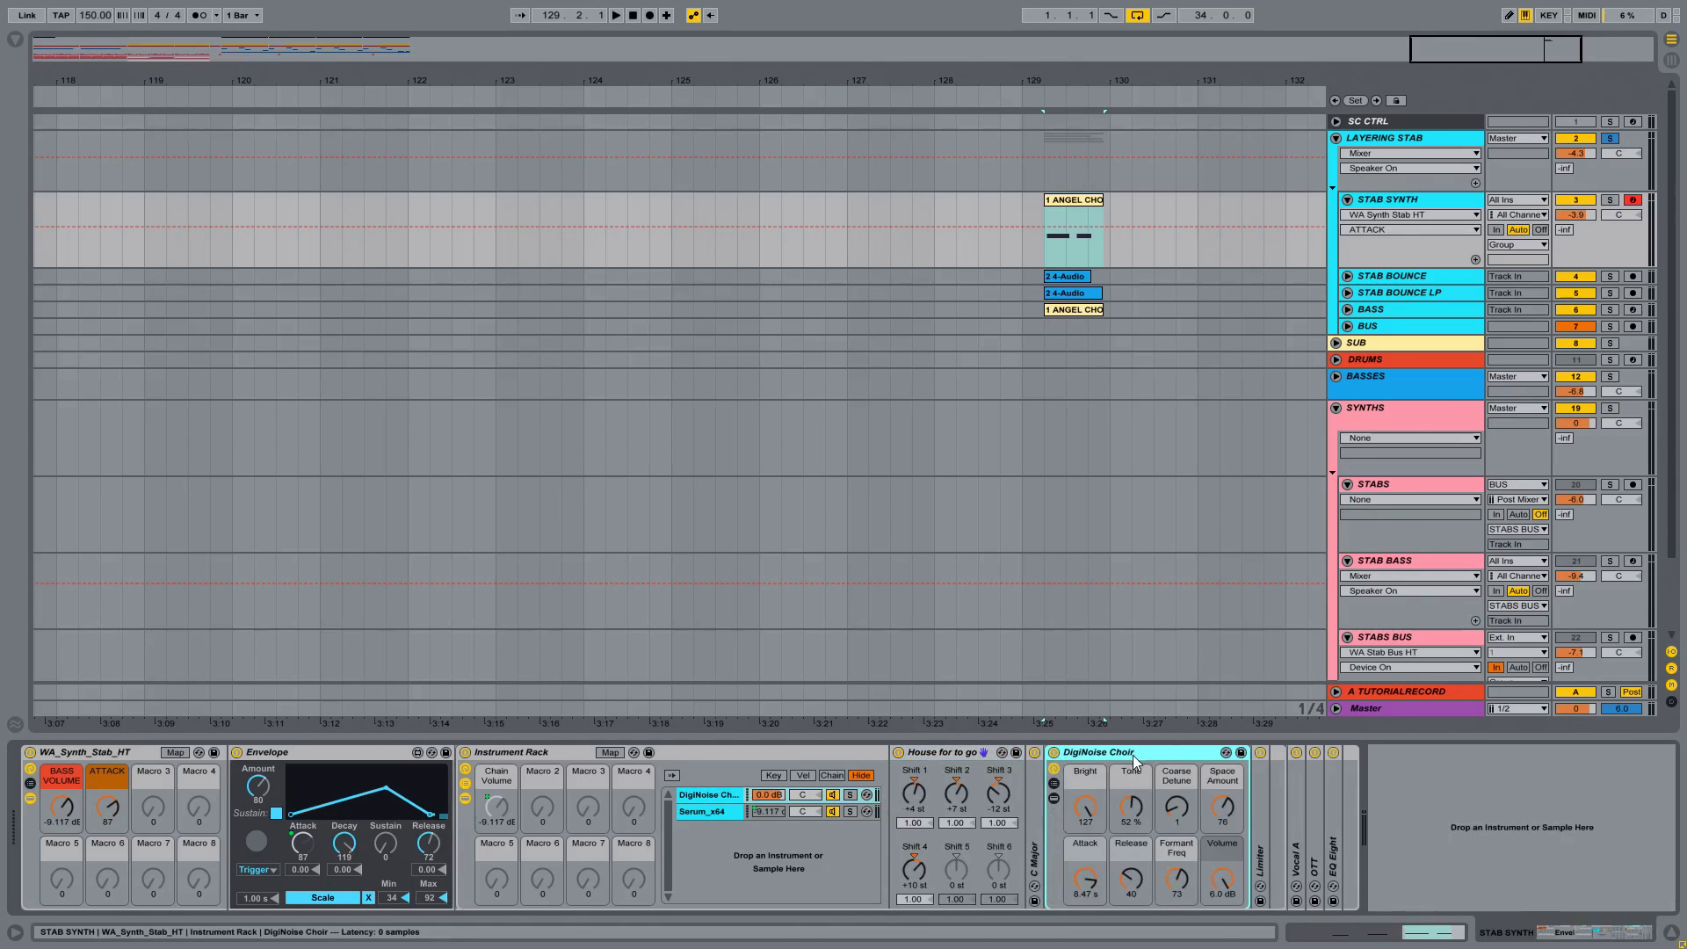
click(1053, 800)
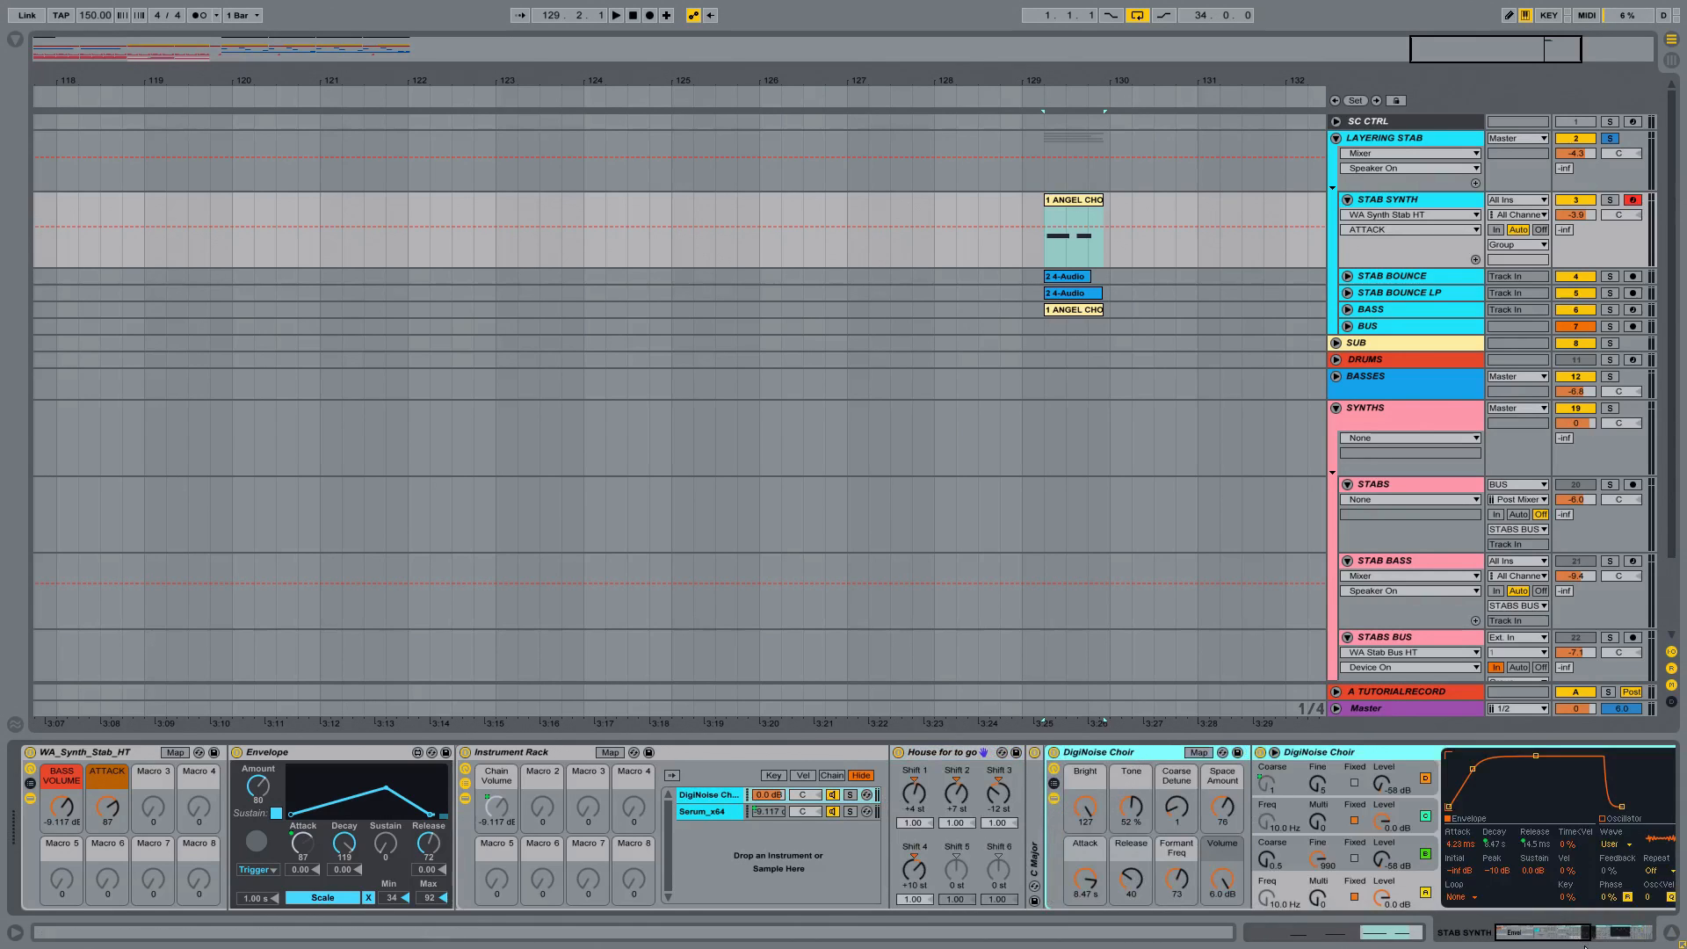
Step: Bring the DigiNoise Choir instrument into view, select it, and play the STAB SYNTH clip at bar 129
drag(1563, 938, 1588, 934)
click(896, 753)
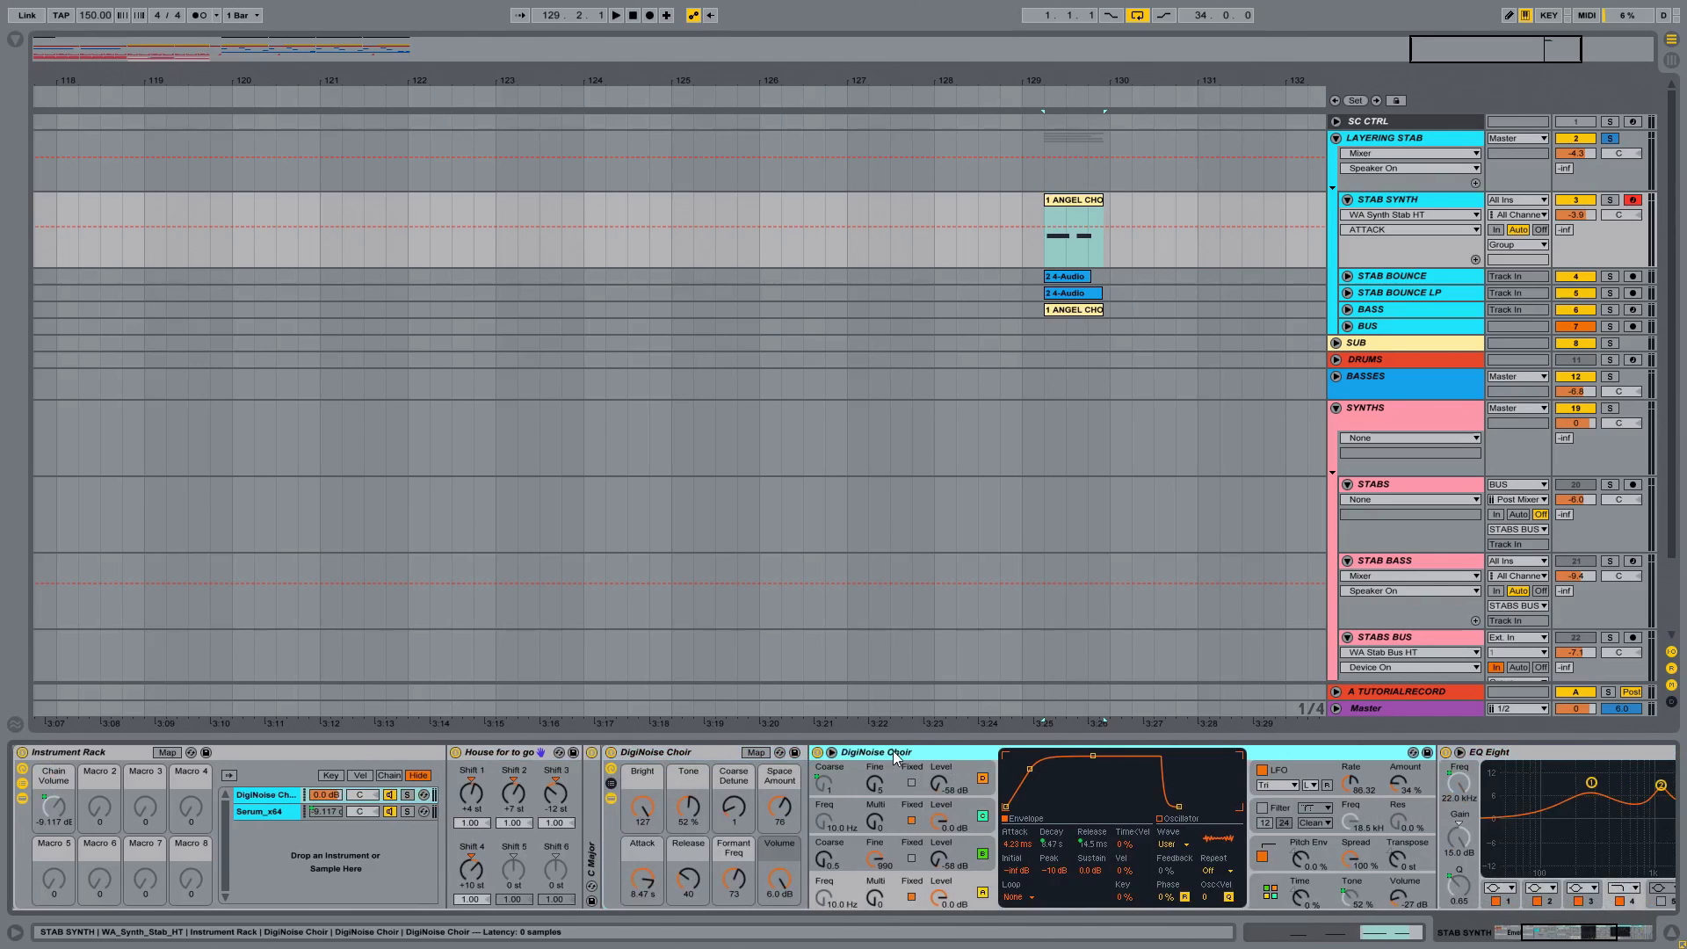
click(1103, 221)
key(space)
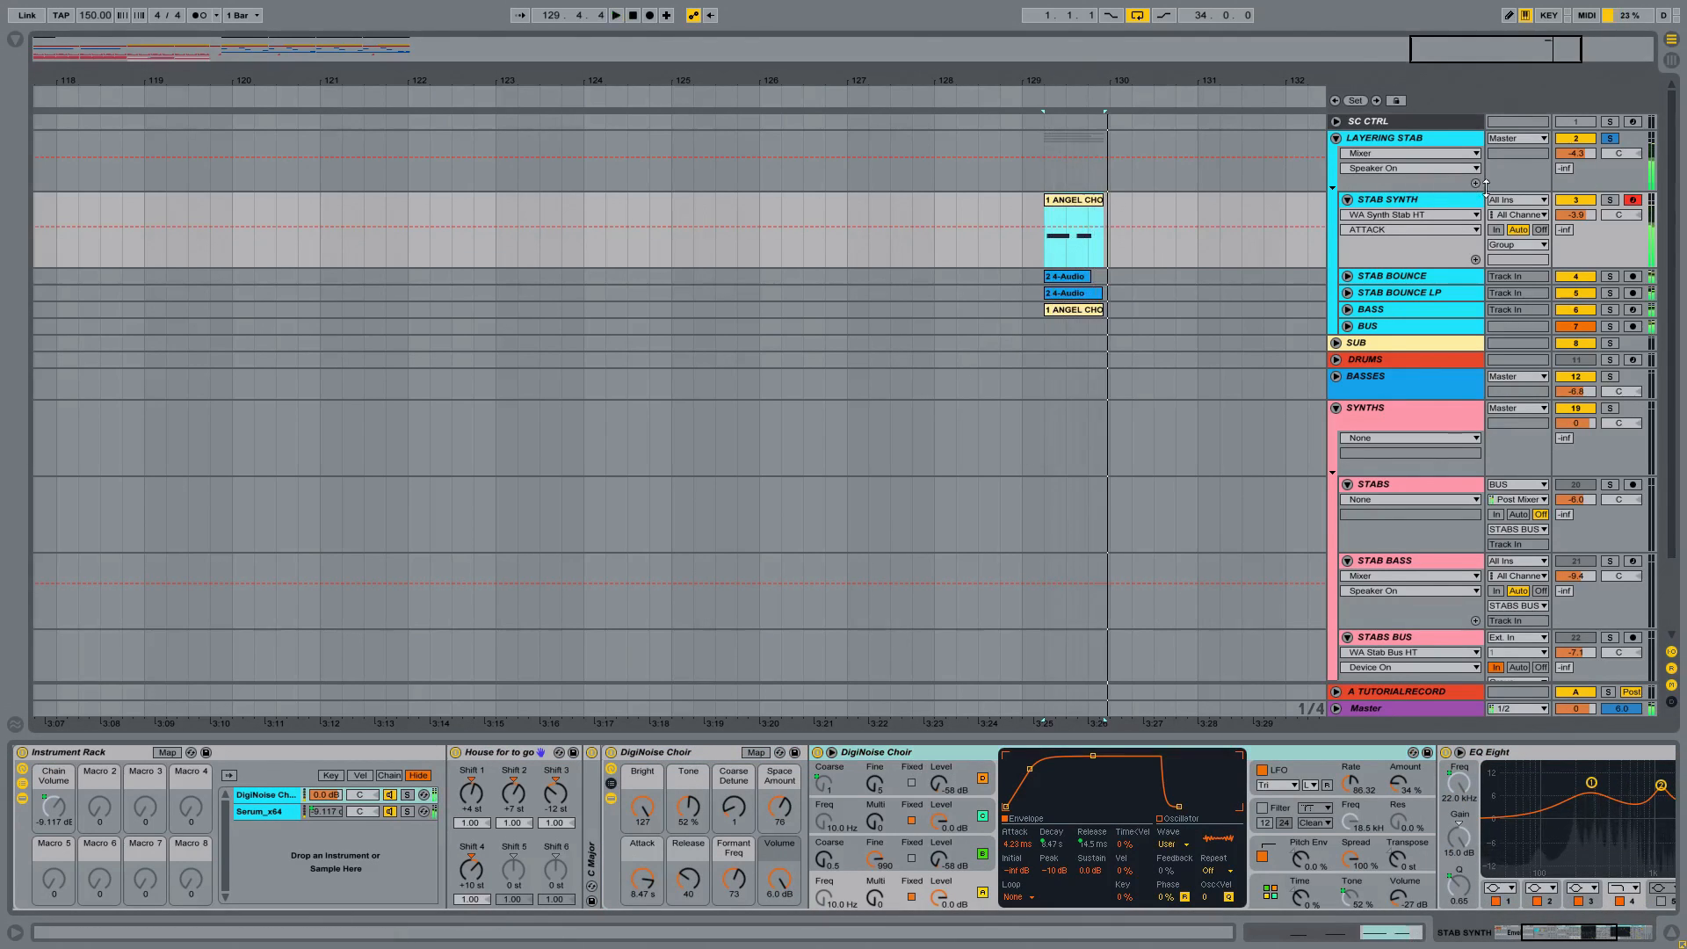
Step: Solo the STAB SYNTH track and audition its stab on its own
click(1611, 200)
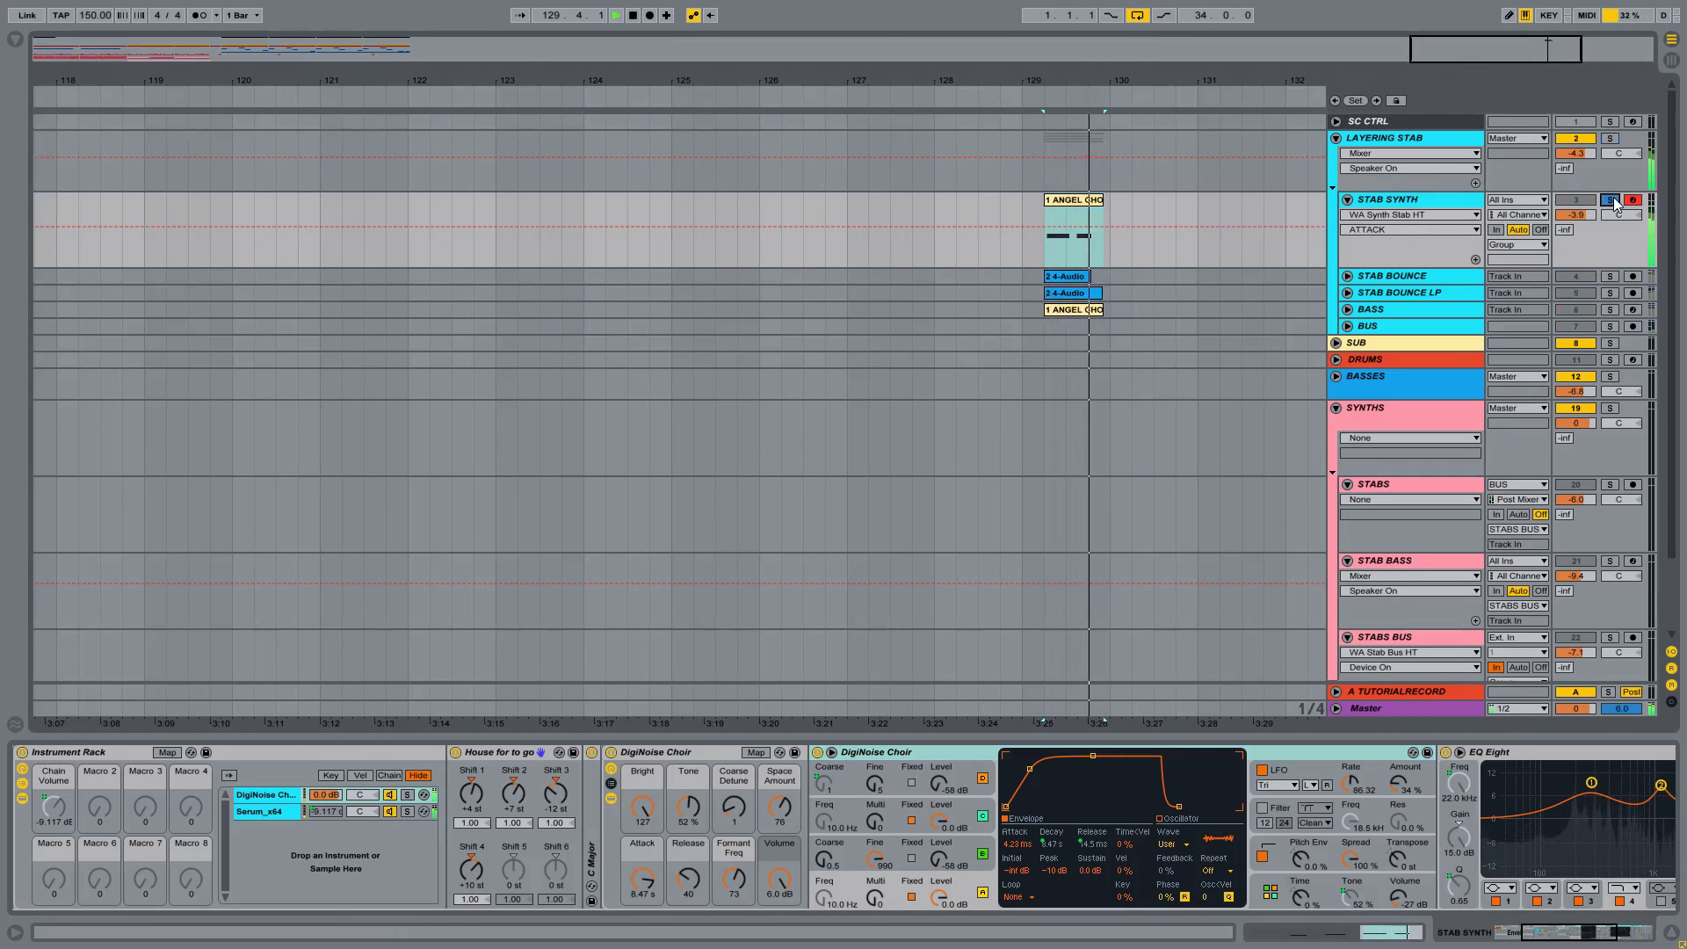
key(space)
key(space)
key(space)
key(space)
key(space)
key(space)
key(space)
drag(1100, 76, 1110, 77)
key(space)
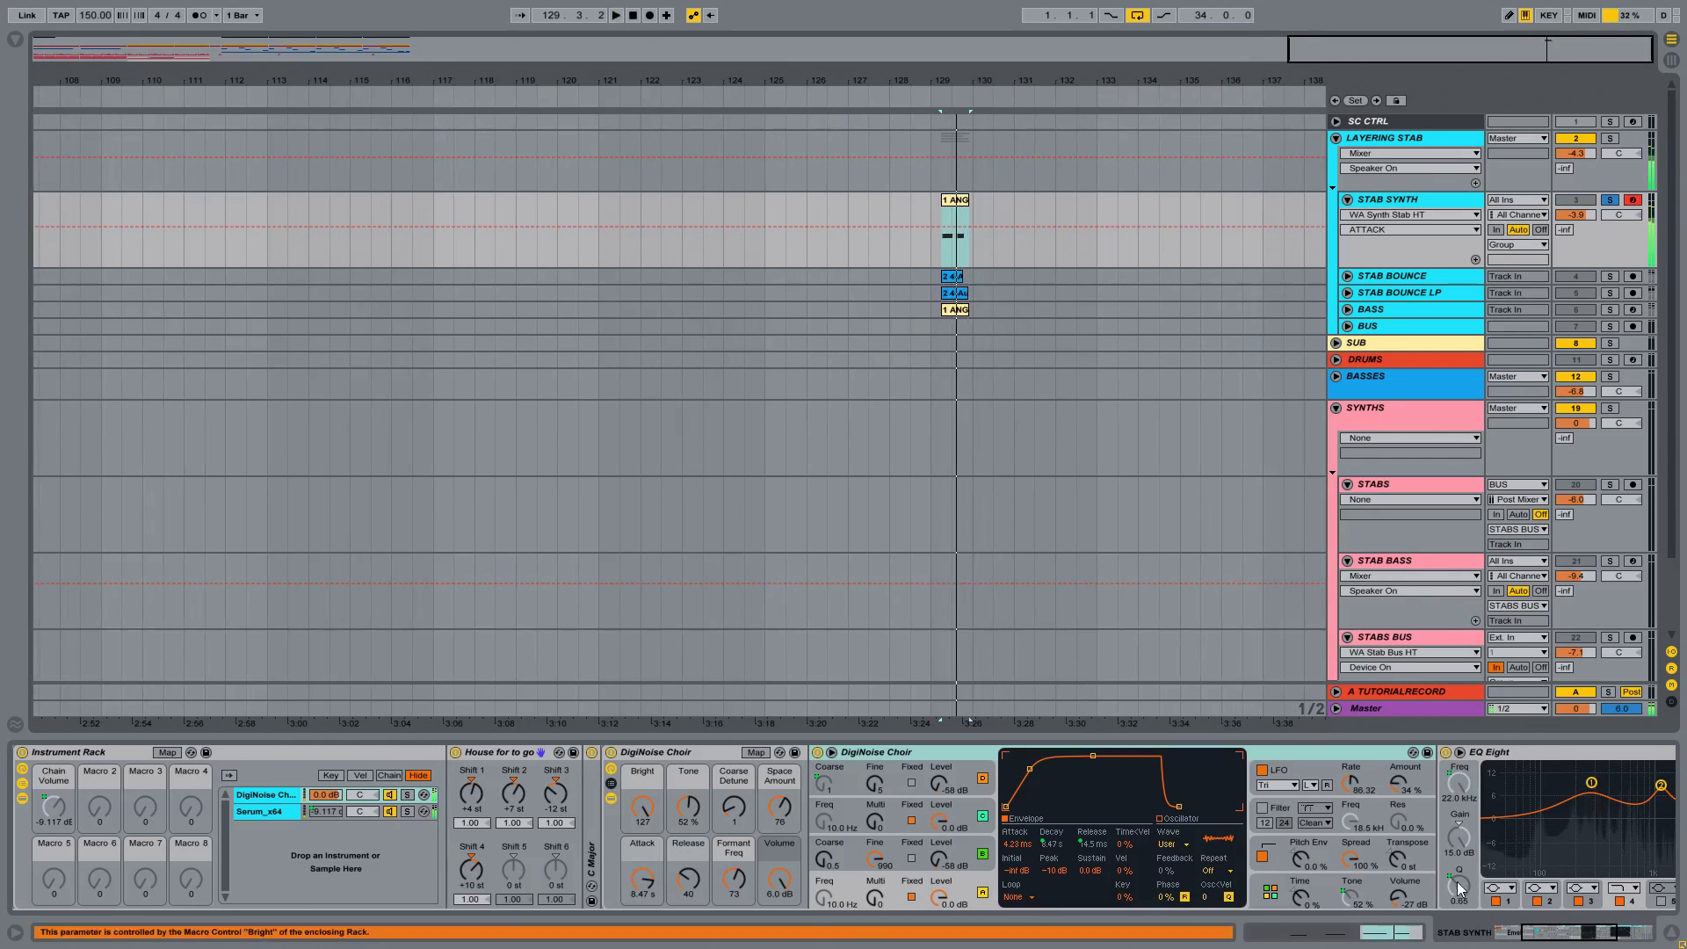
key(space)
Step: Unfold and solo the STAB BOUNCE track, and open its audio clip's sample settings to check the transposition
double_click(1393, 276)
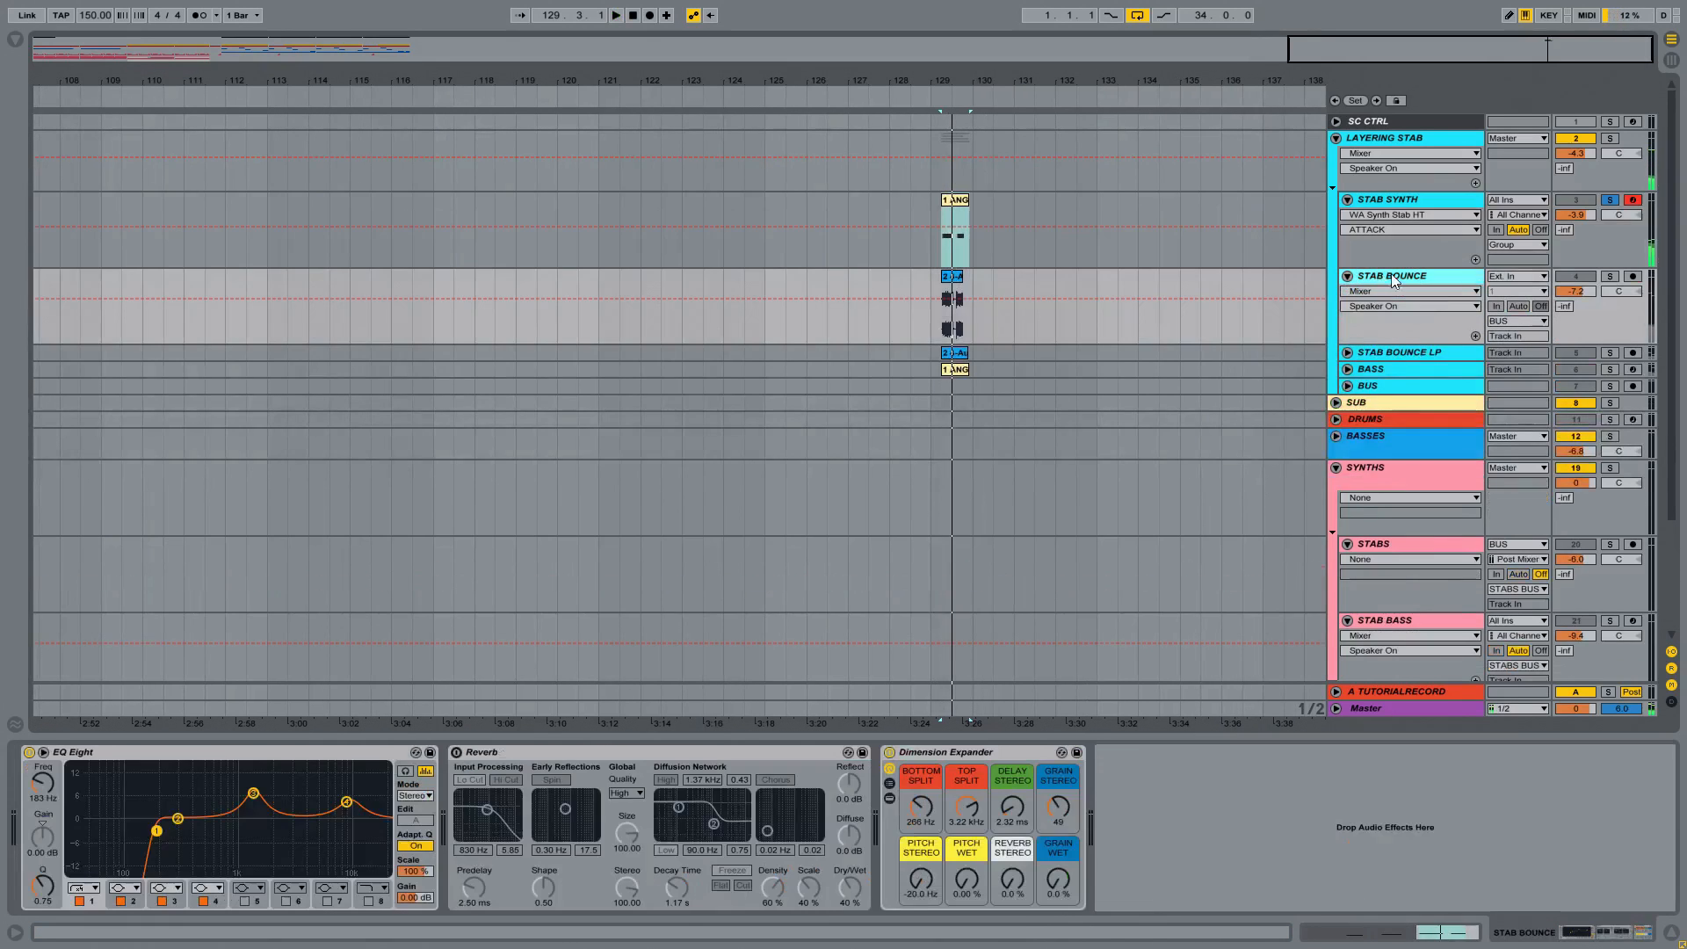
click(1609, 277)
drag(960, 78, 902, 145)
double_click(894, 275)
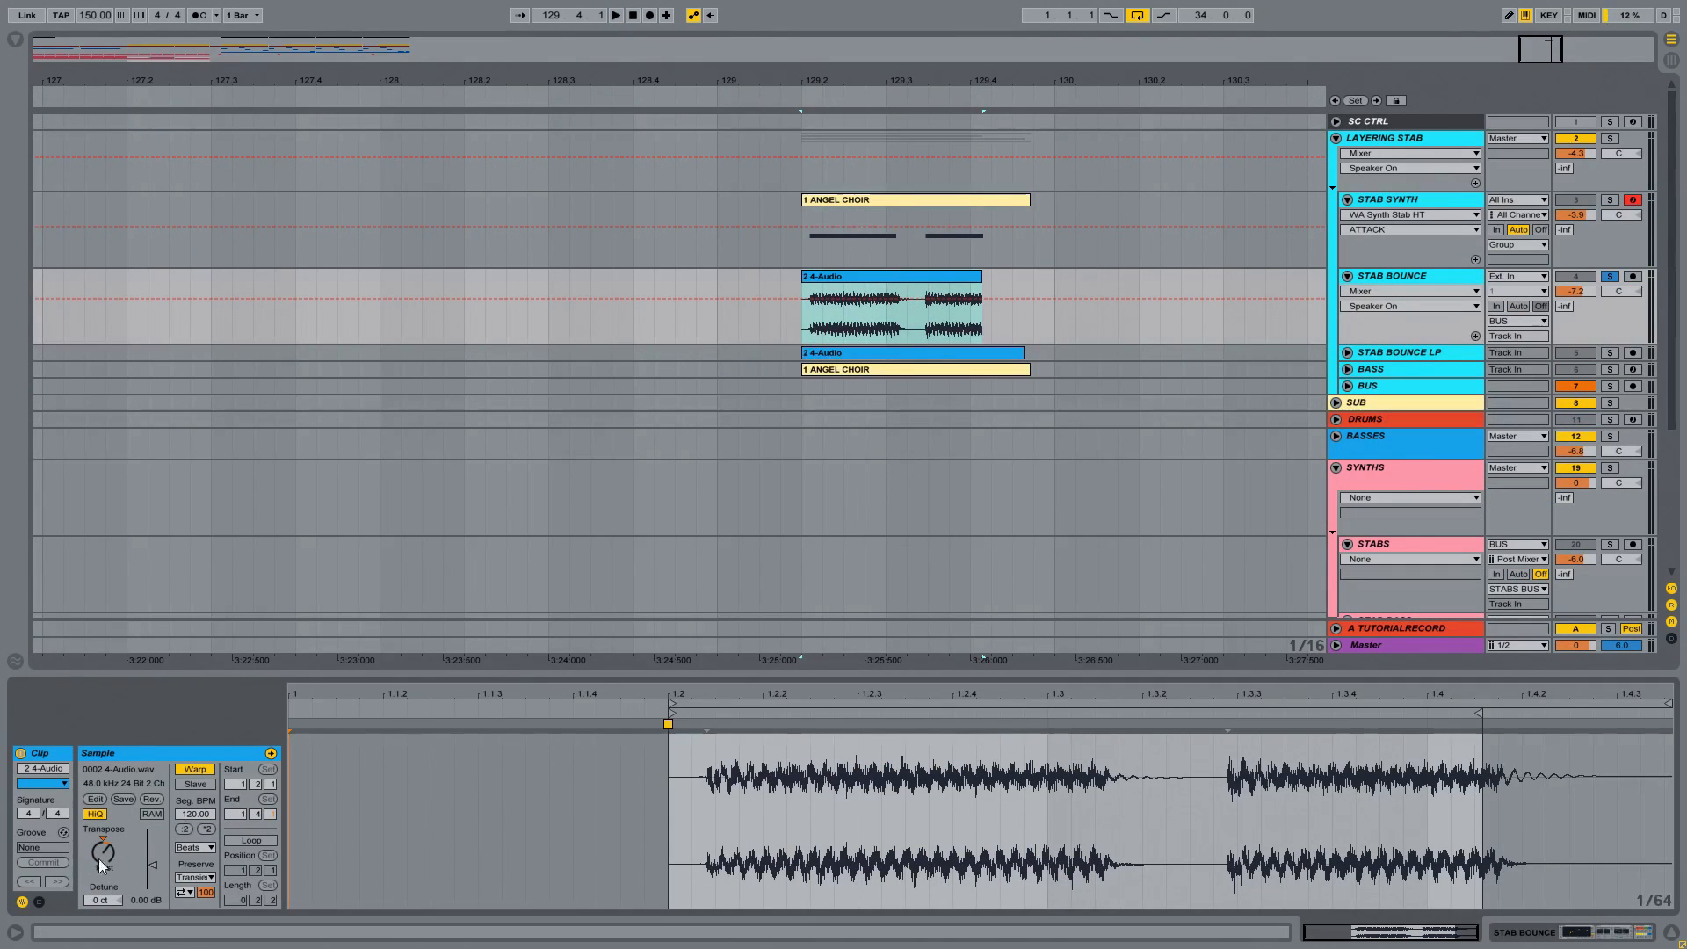
Step: Audition the STAB BOUNCE clip and examine the track's EQ Eight, Reverb and Dimension Expander effects
click(866, 277)
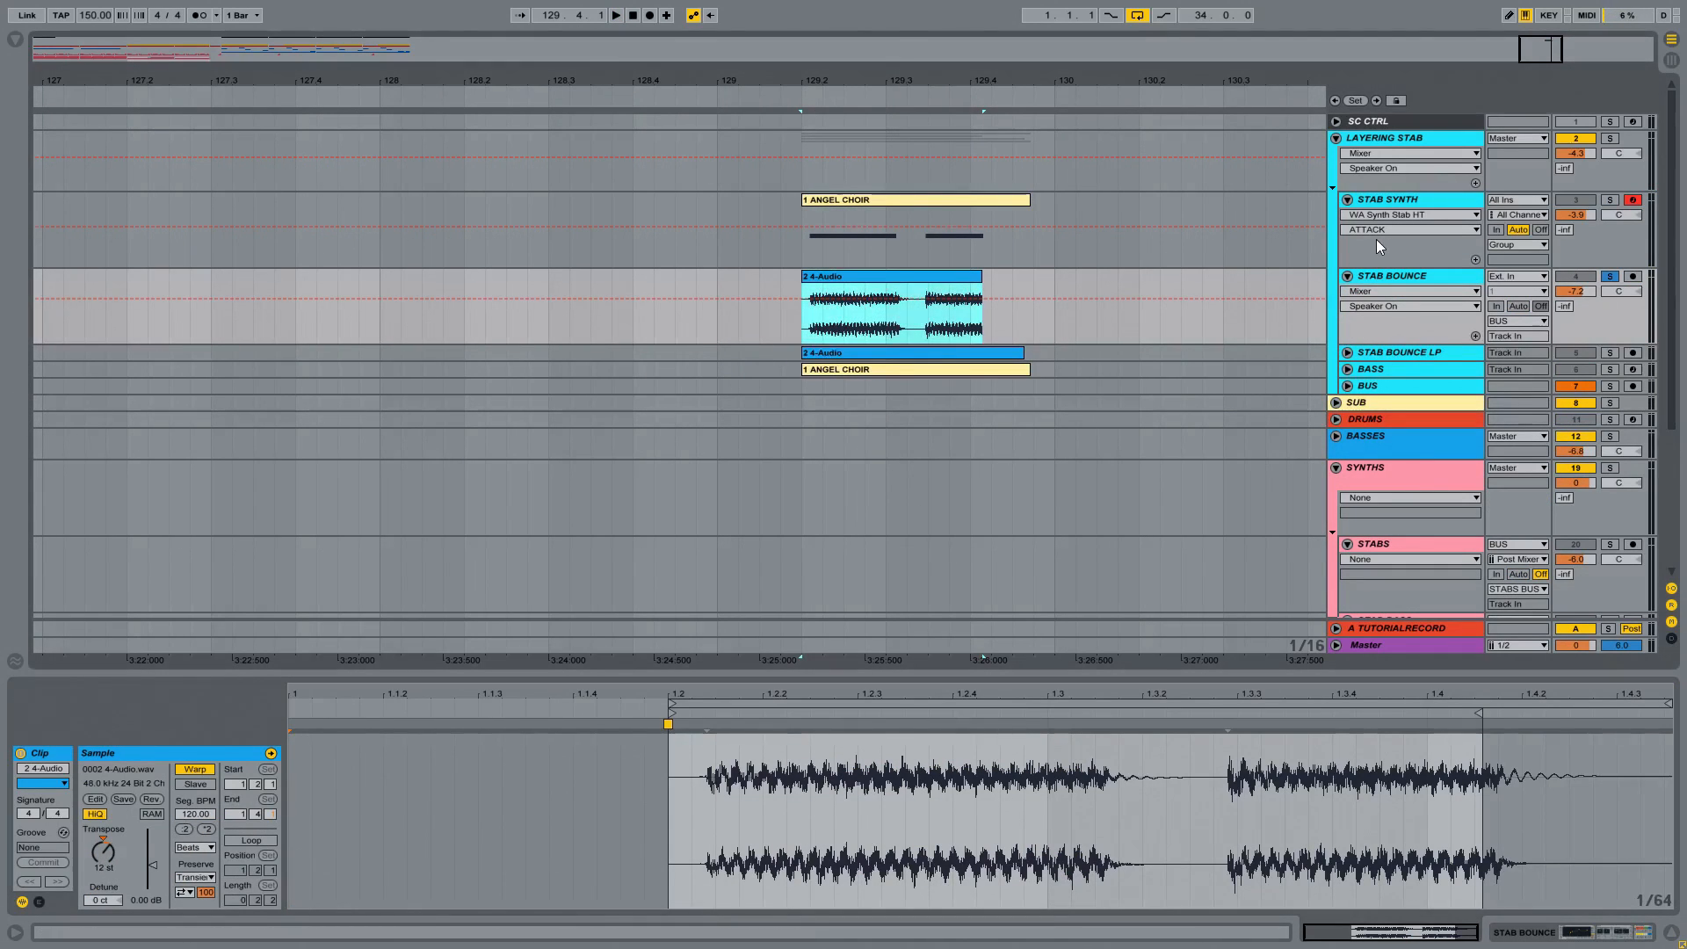
key(space)
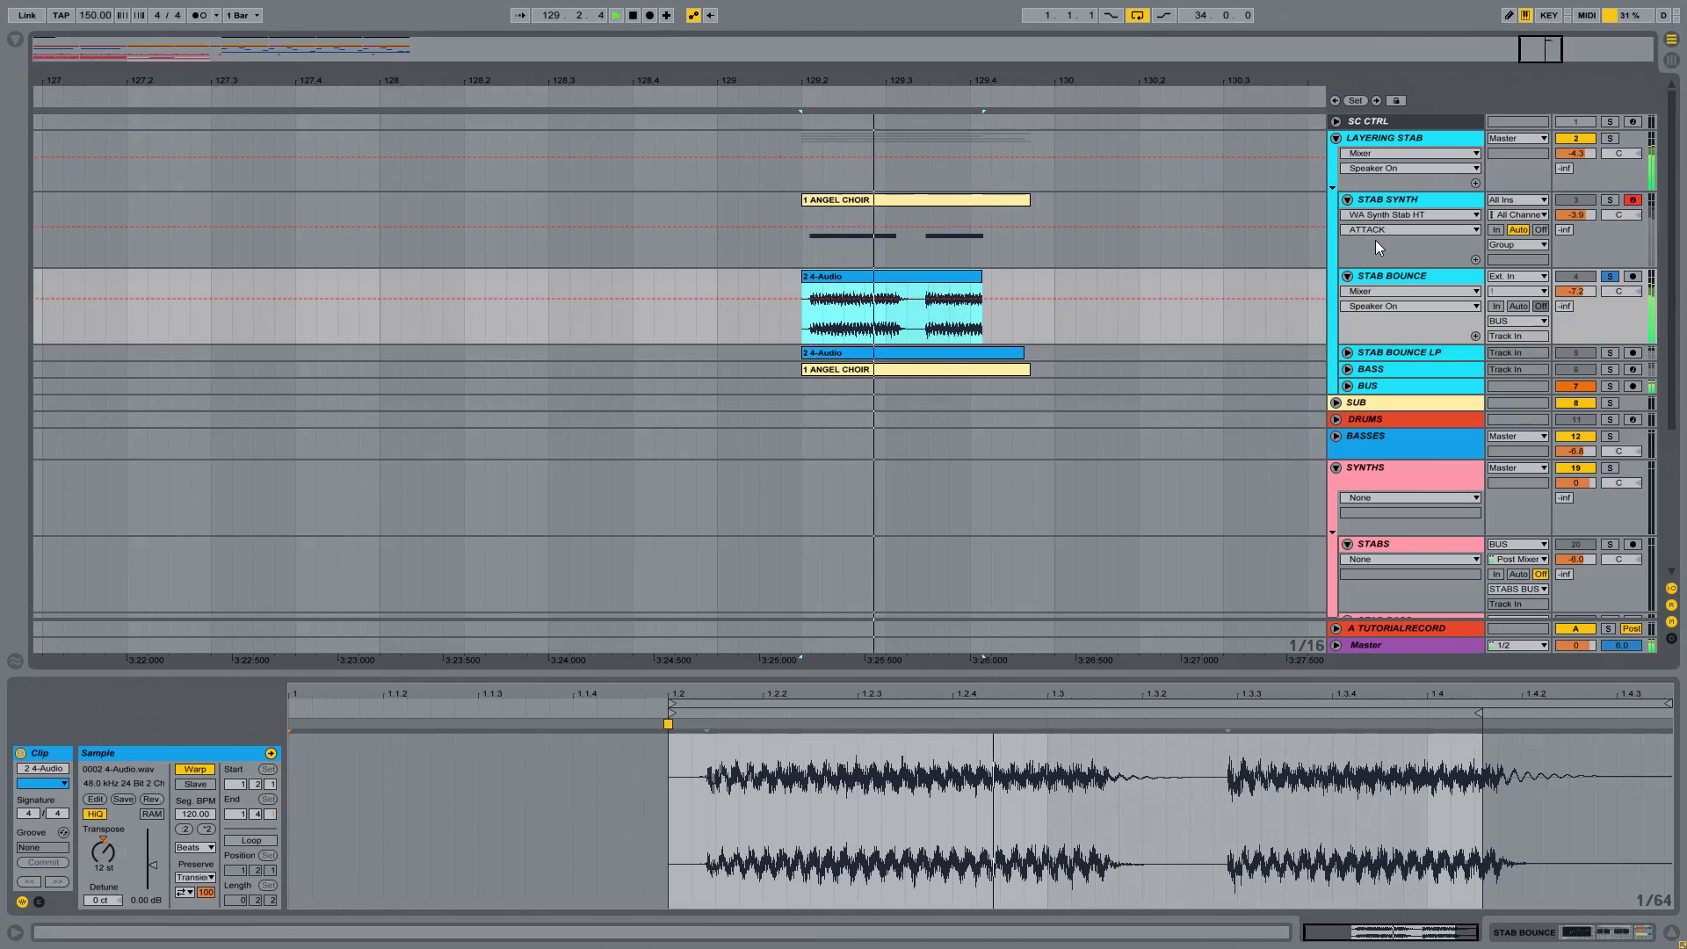
key(space)
click(1422, 275)
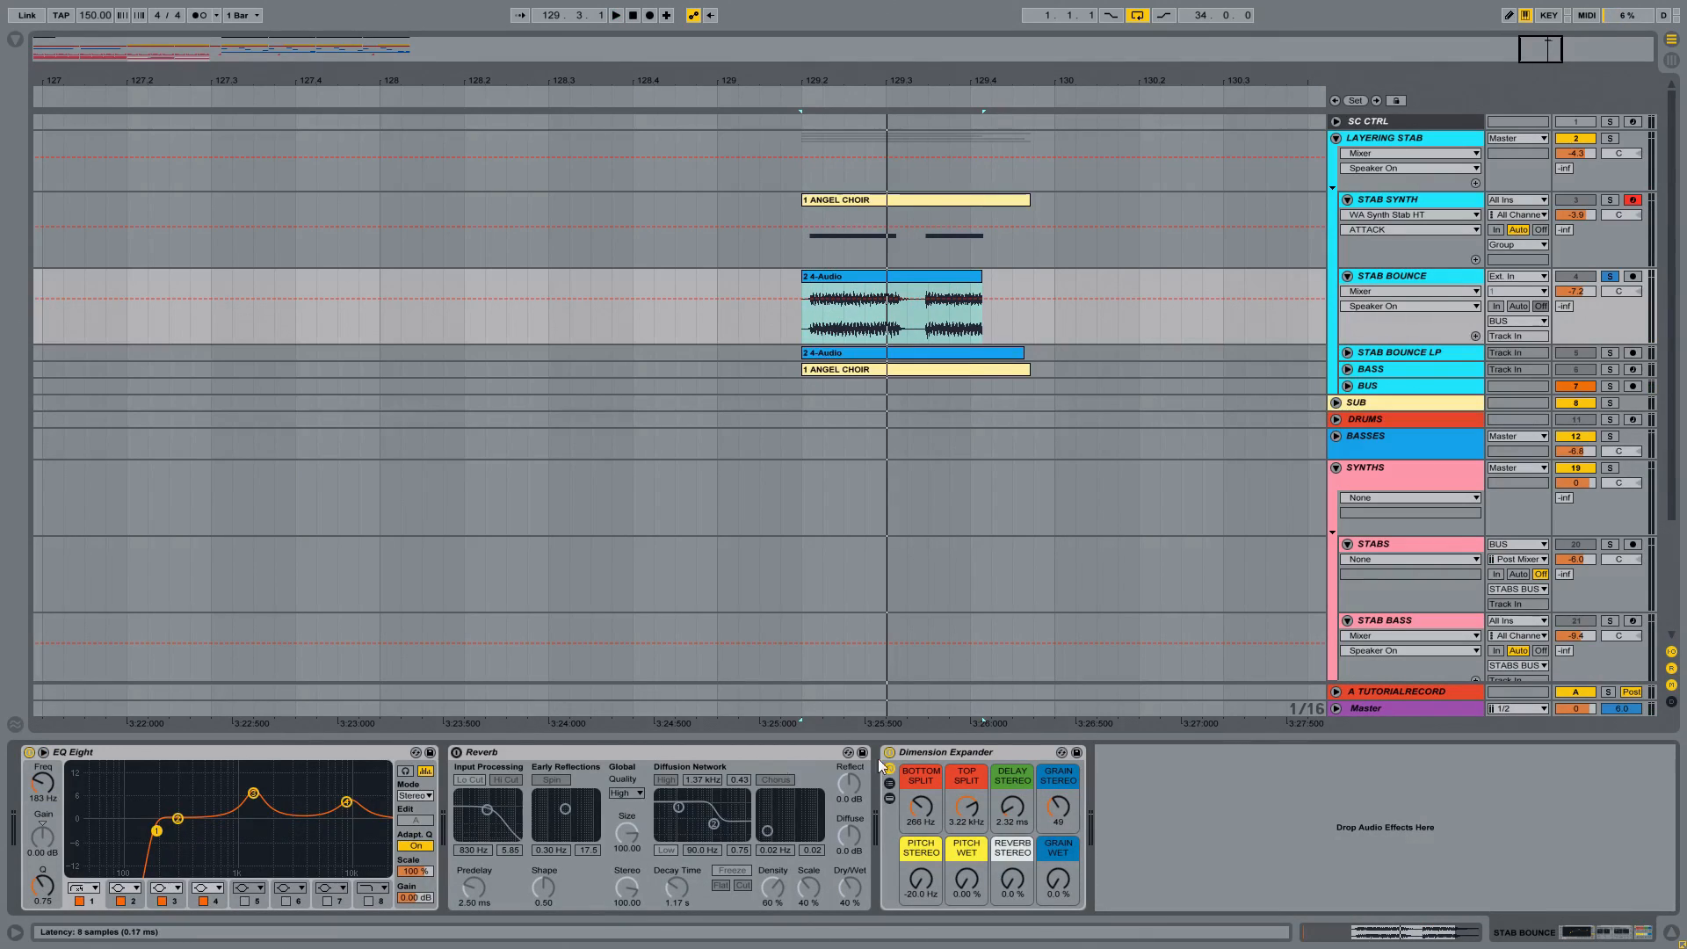
click(953, 755)
click(1670, 931)
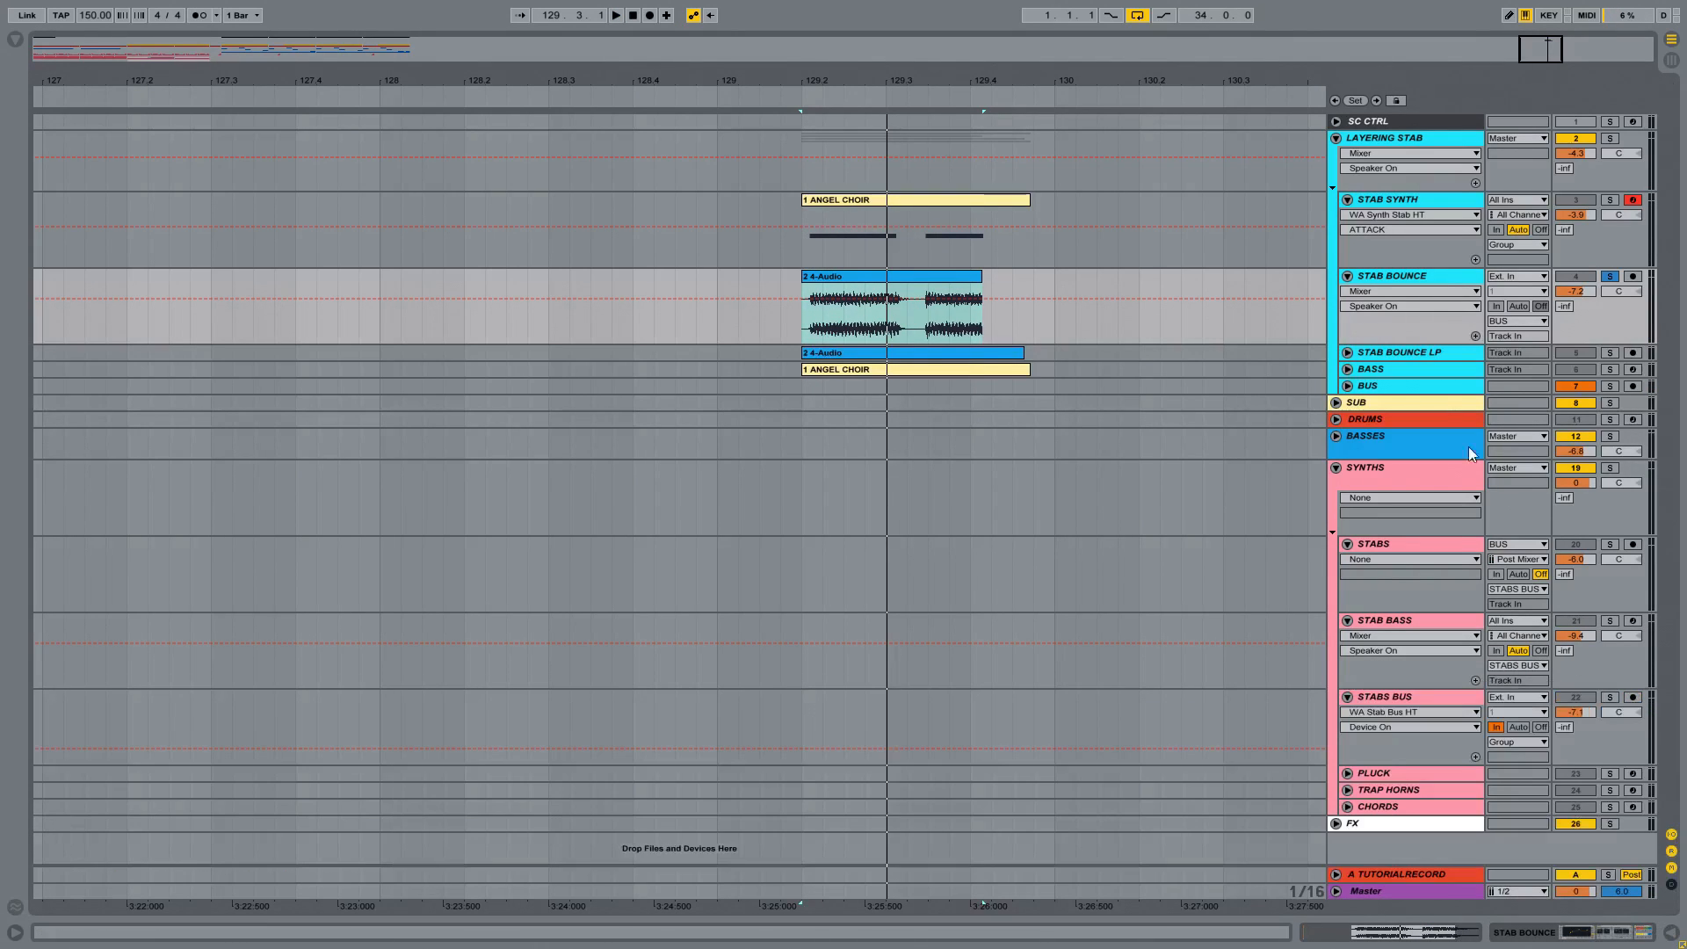
Step: Unfold and solo the STAB BOUNCE LP track and select its audio clip
click(1348, 353)
click(1383, 352)
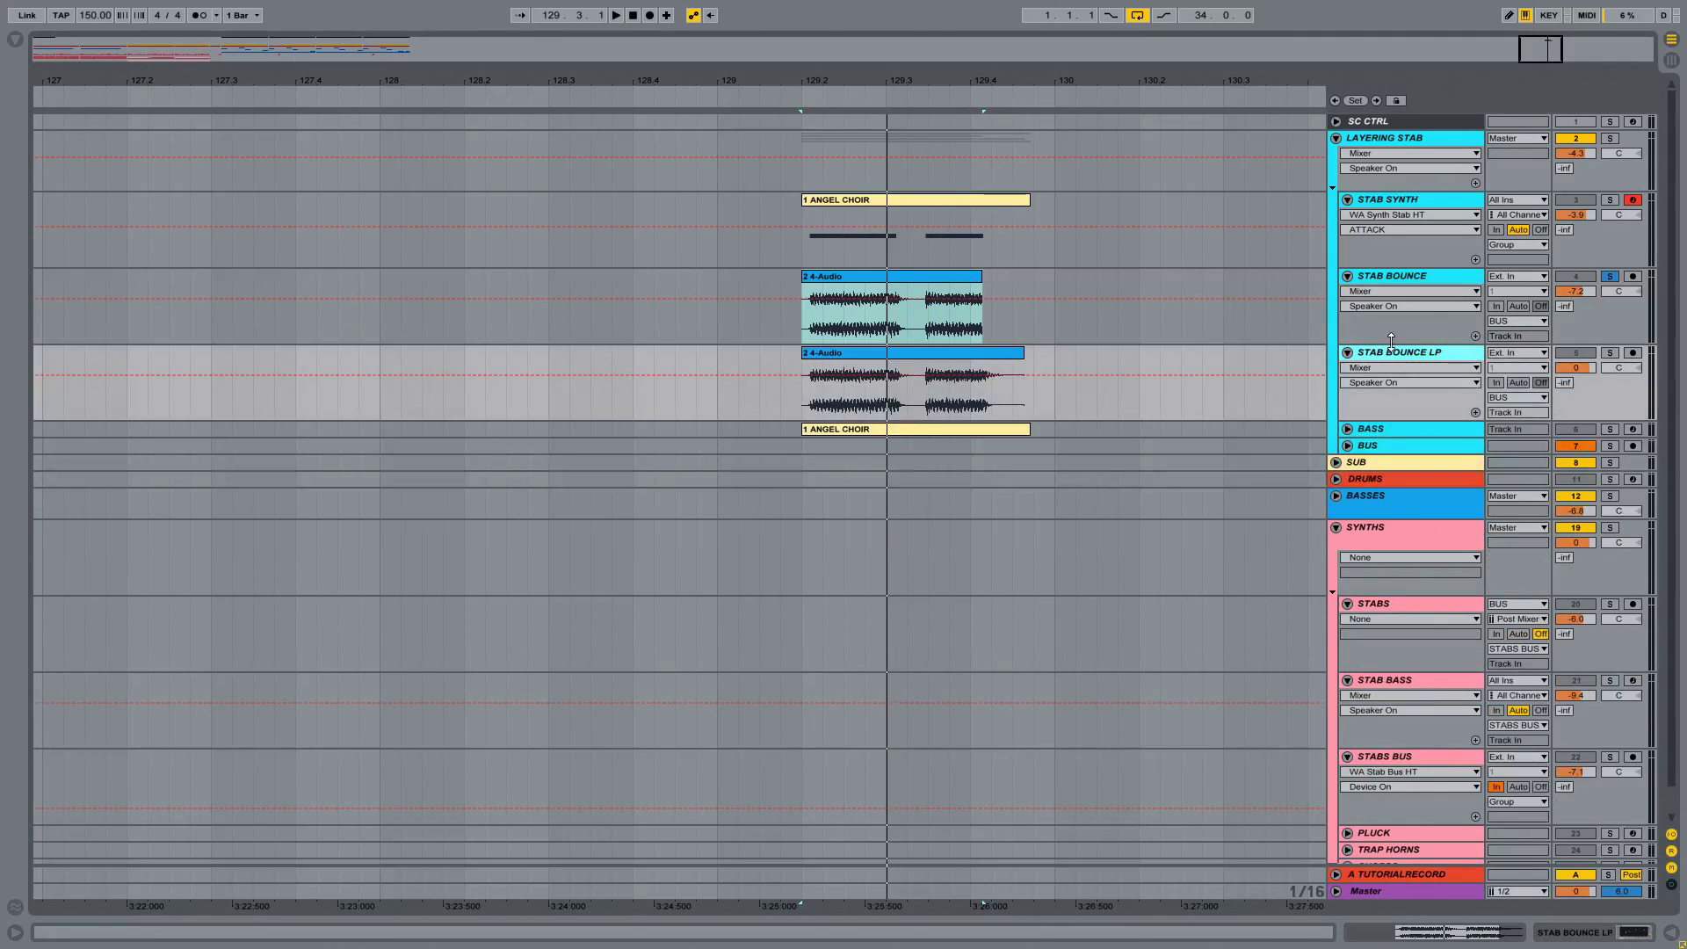
click(1610, 353)
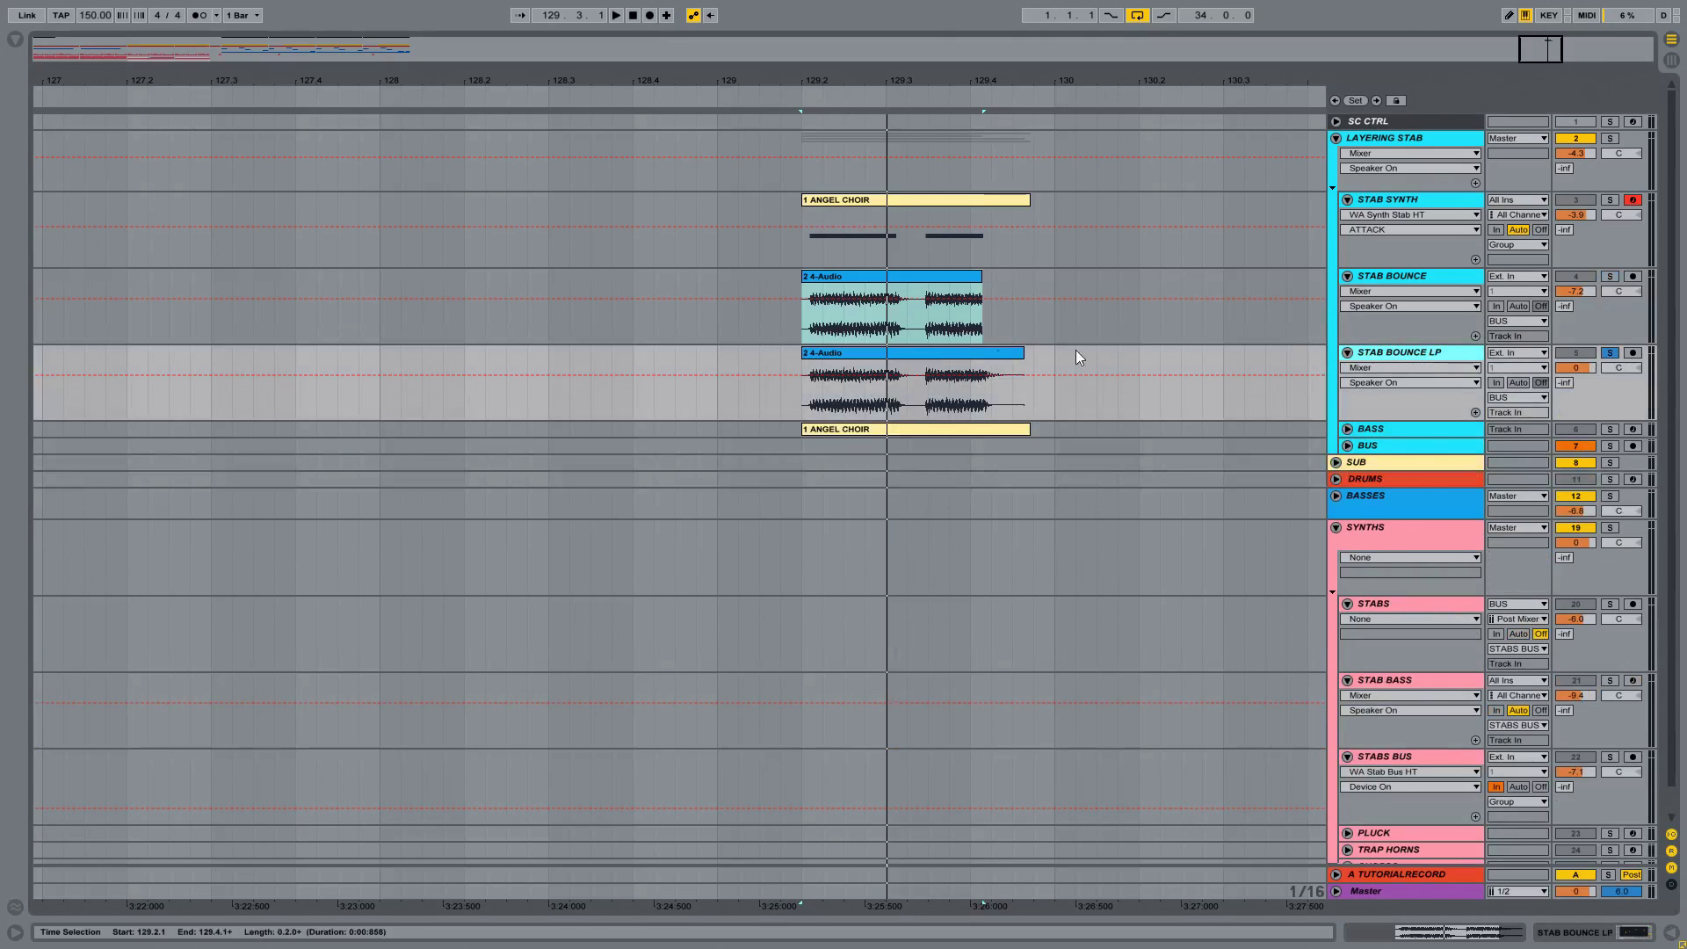
click(934, 353)
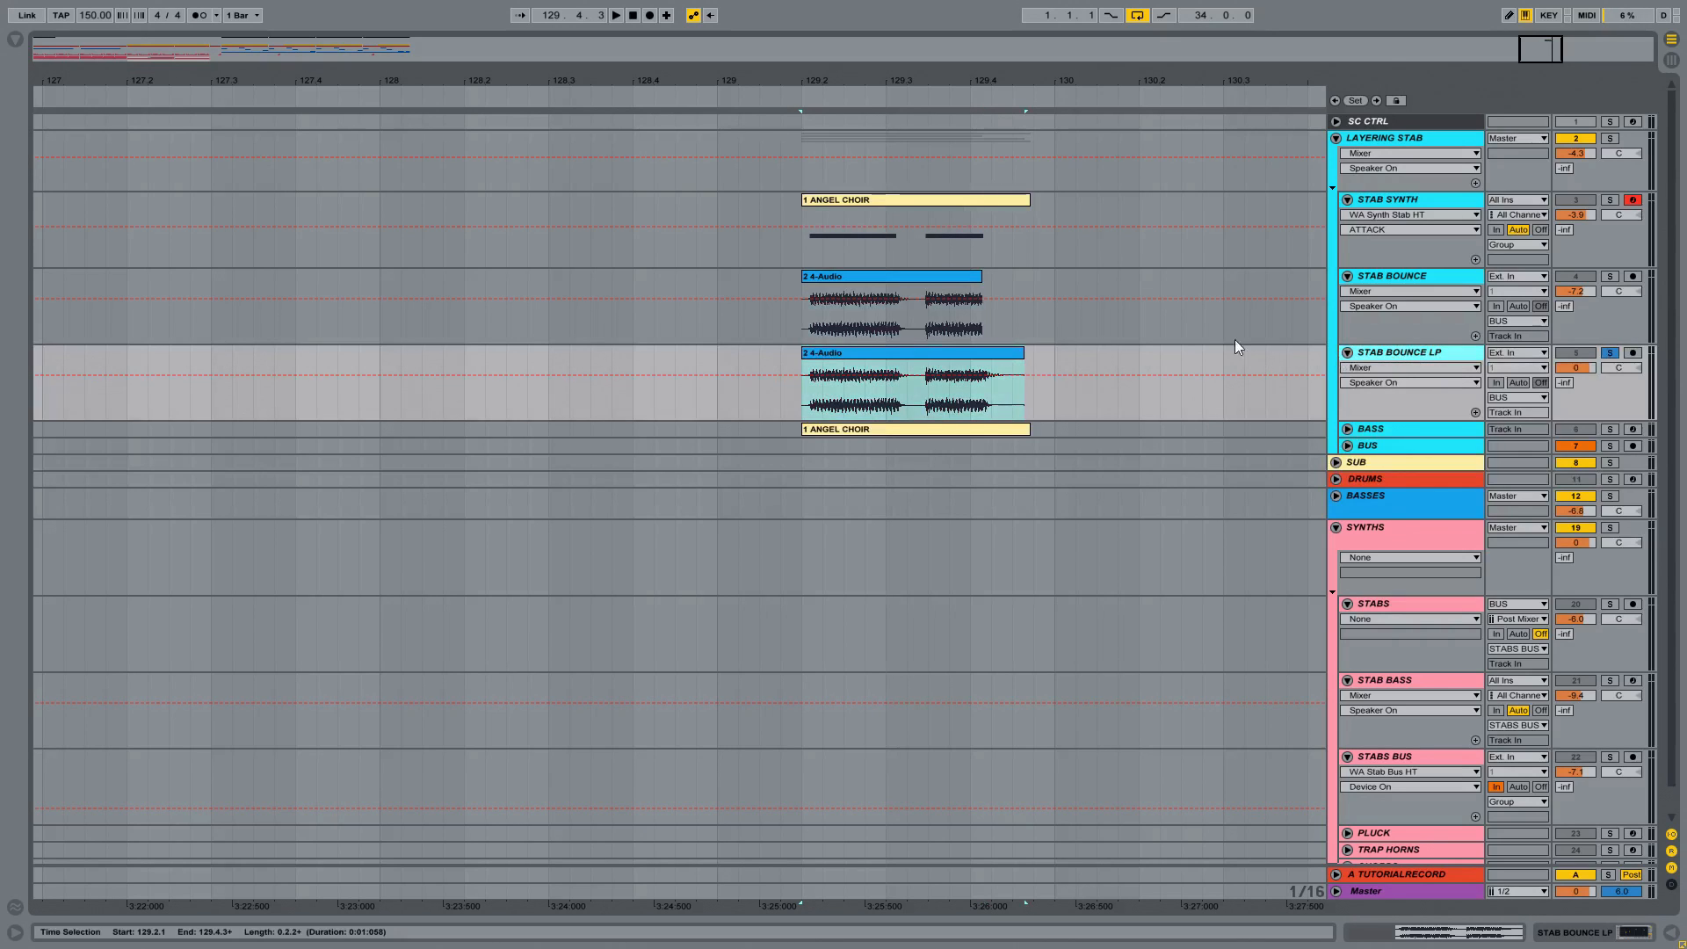
Step: Audition the STAB BOUNCE LP clip with the track's EQ Eight shown, and open the clip's sample settings
double_click(1401, 352)
key(space)
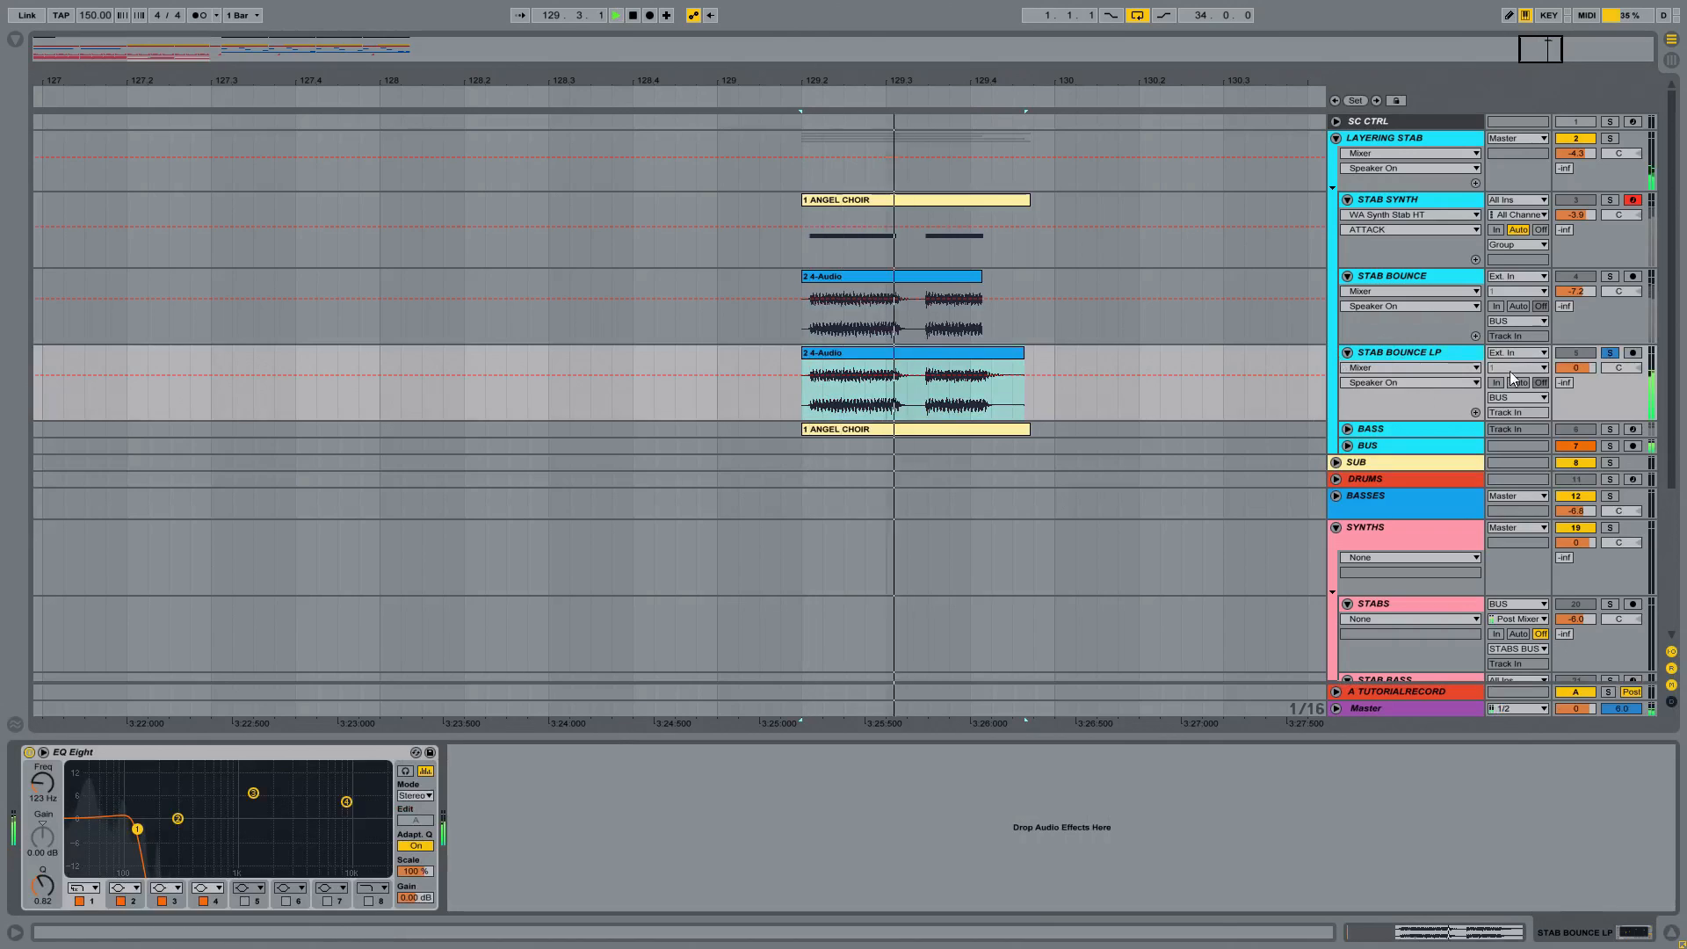
key(space)
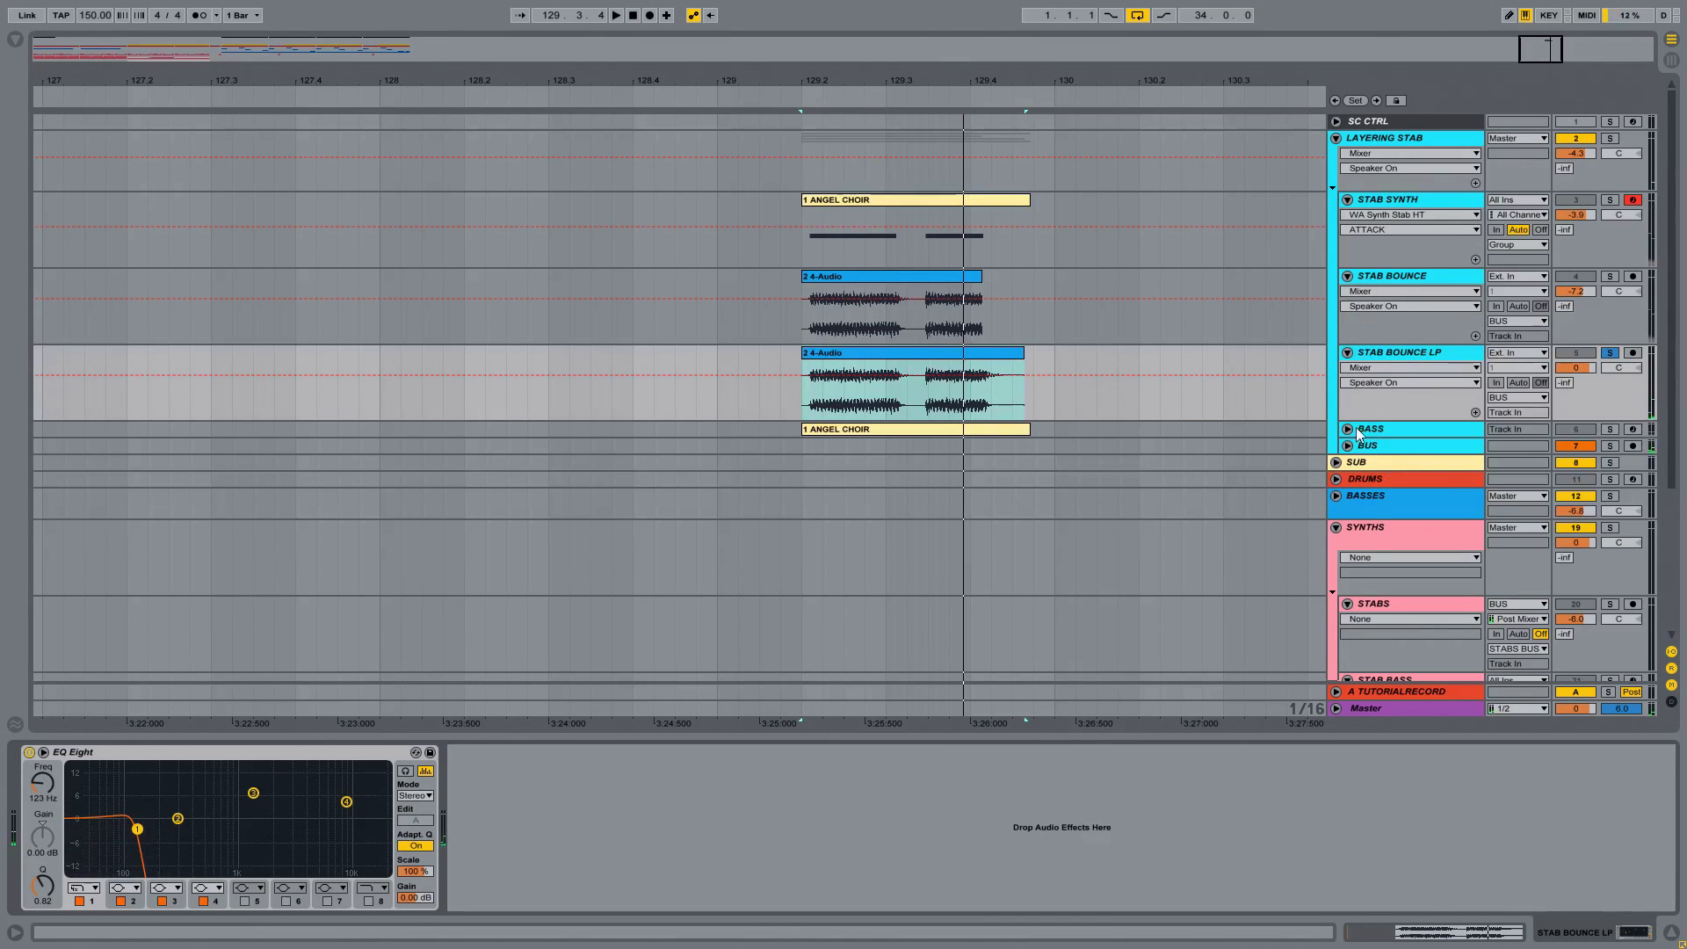
double_click(987, 361)
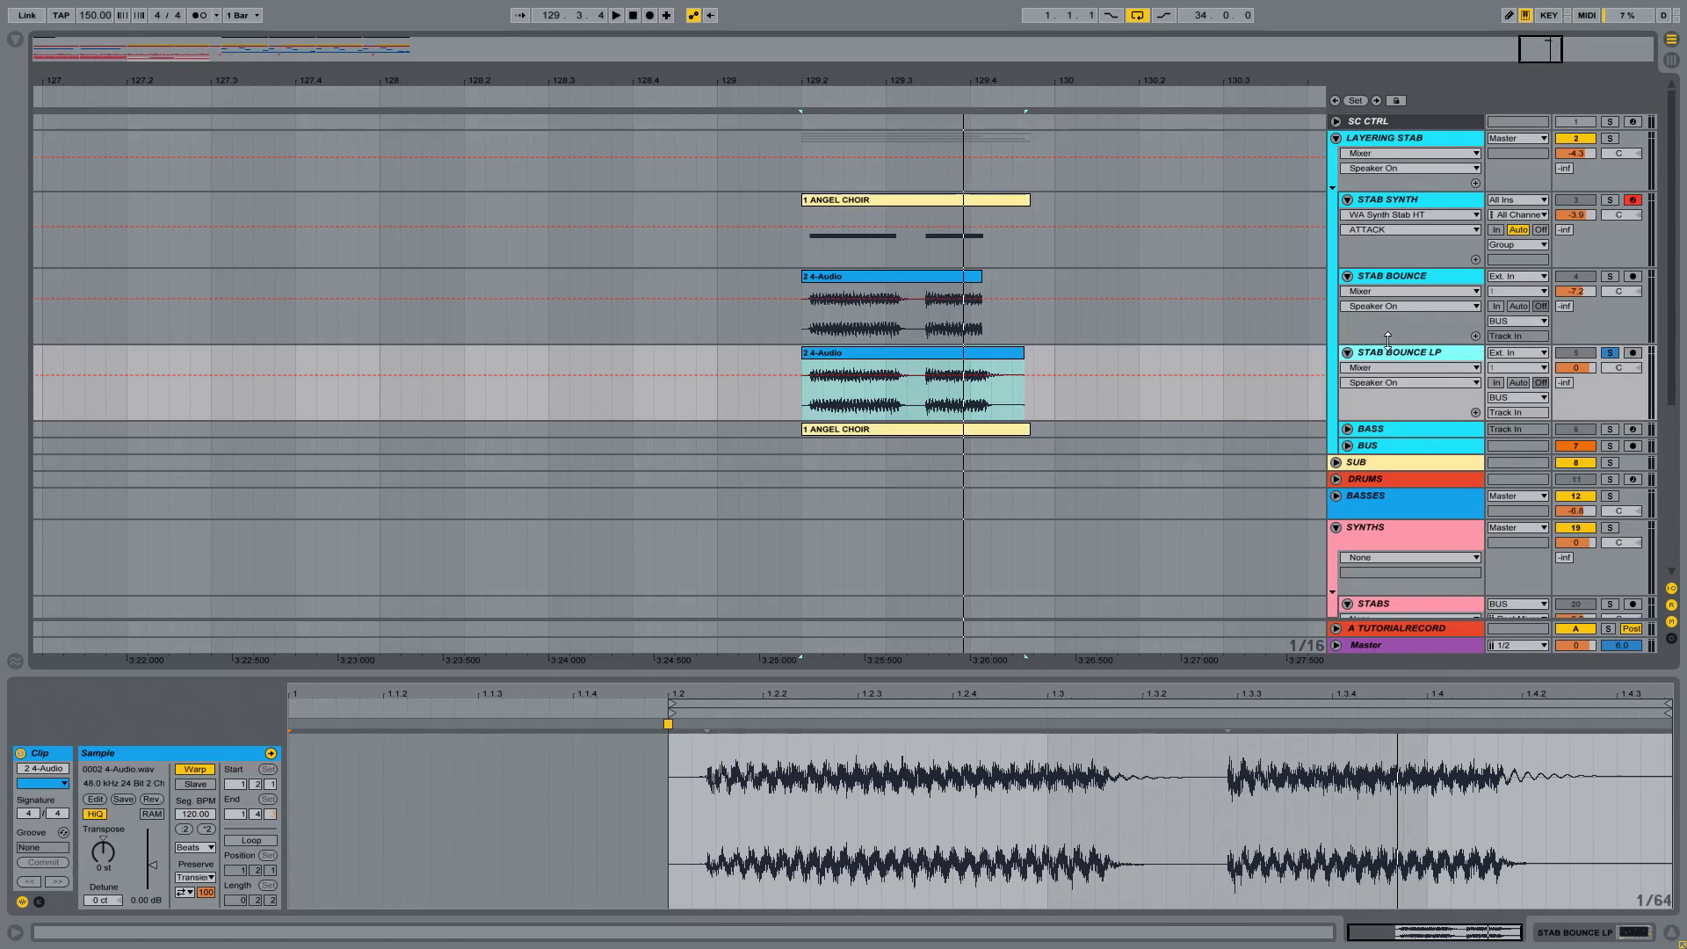
Step: Solo STAB BOUNCE together with STAB BOUNCE LP and audition the two layers combined
click(1402, 278)
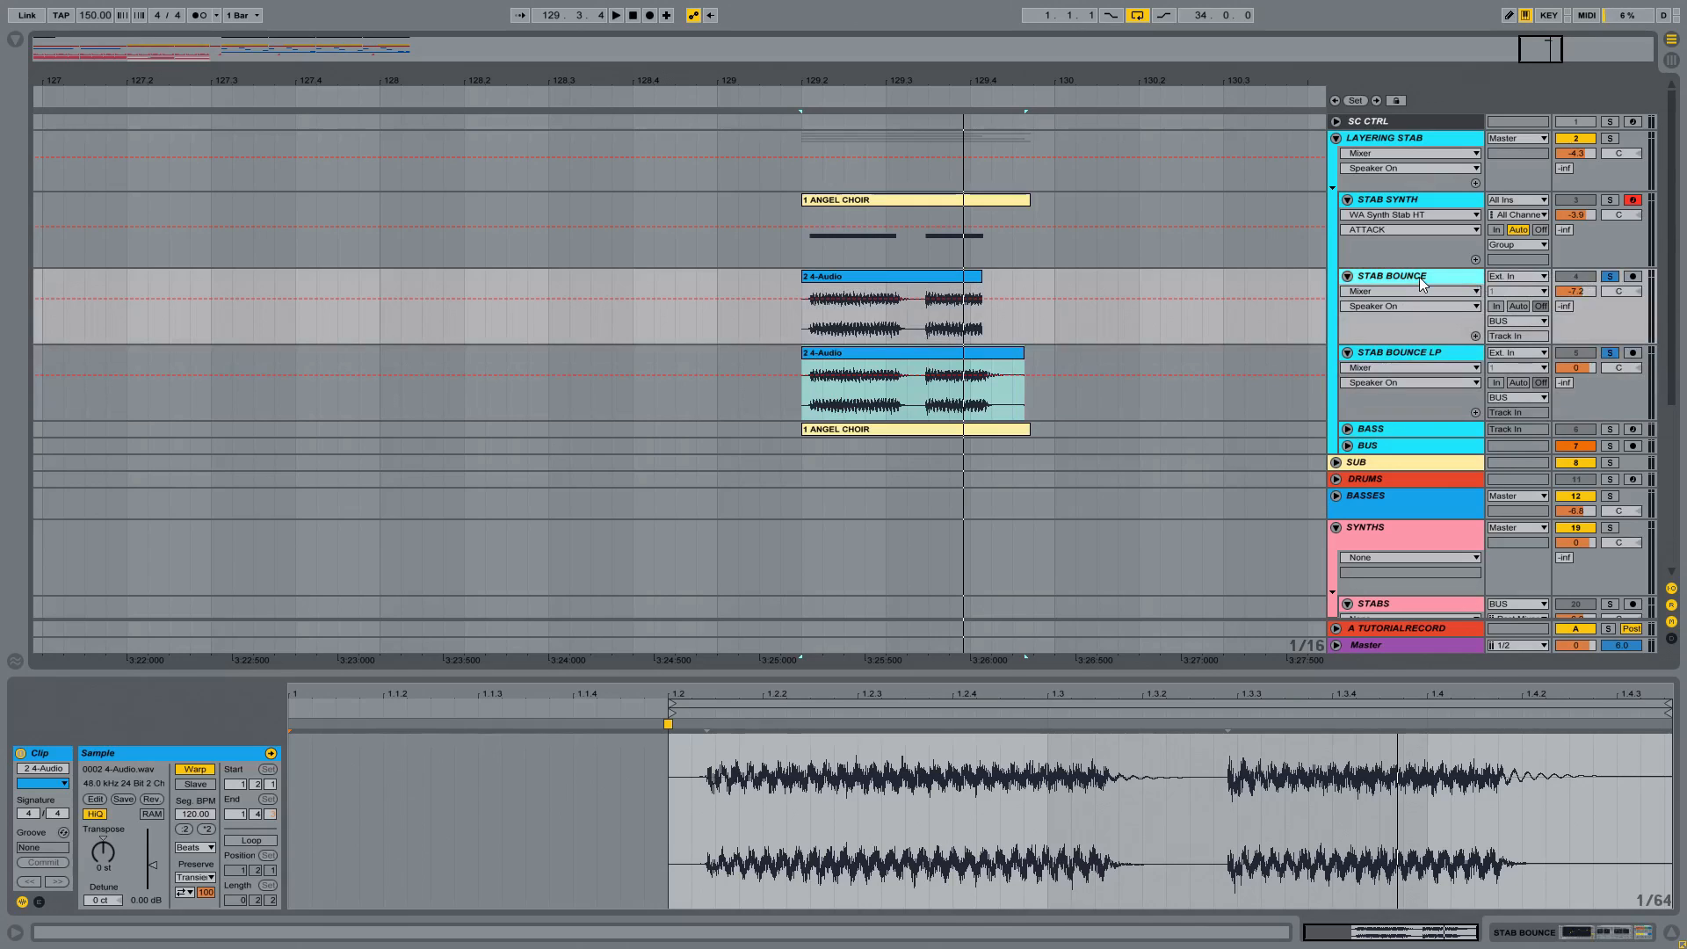
key(space)
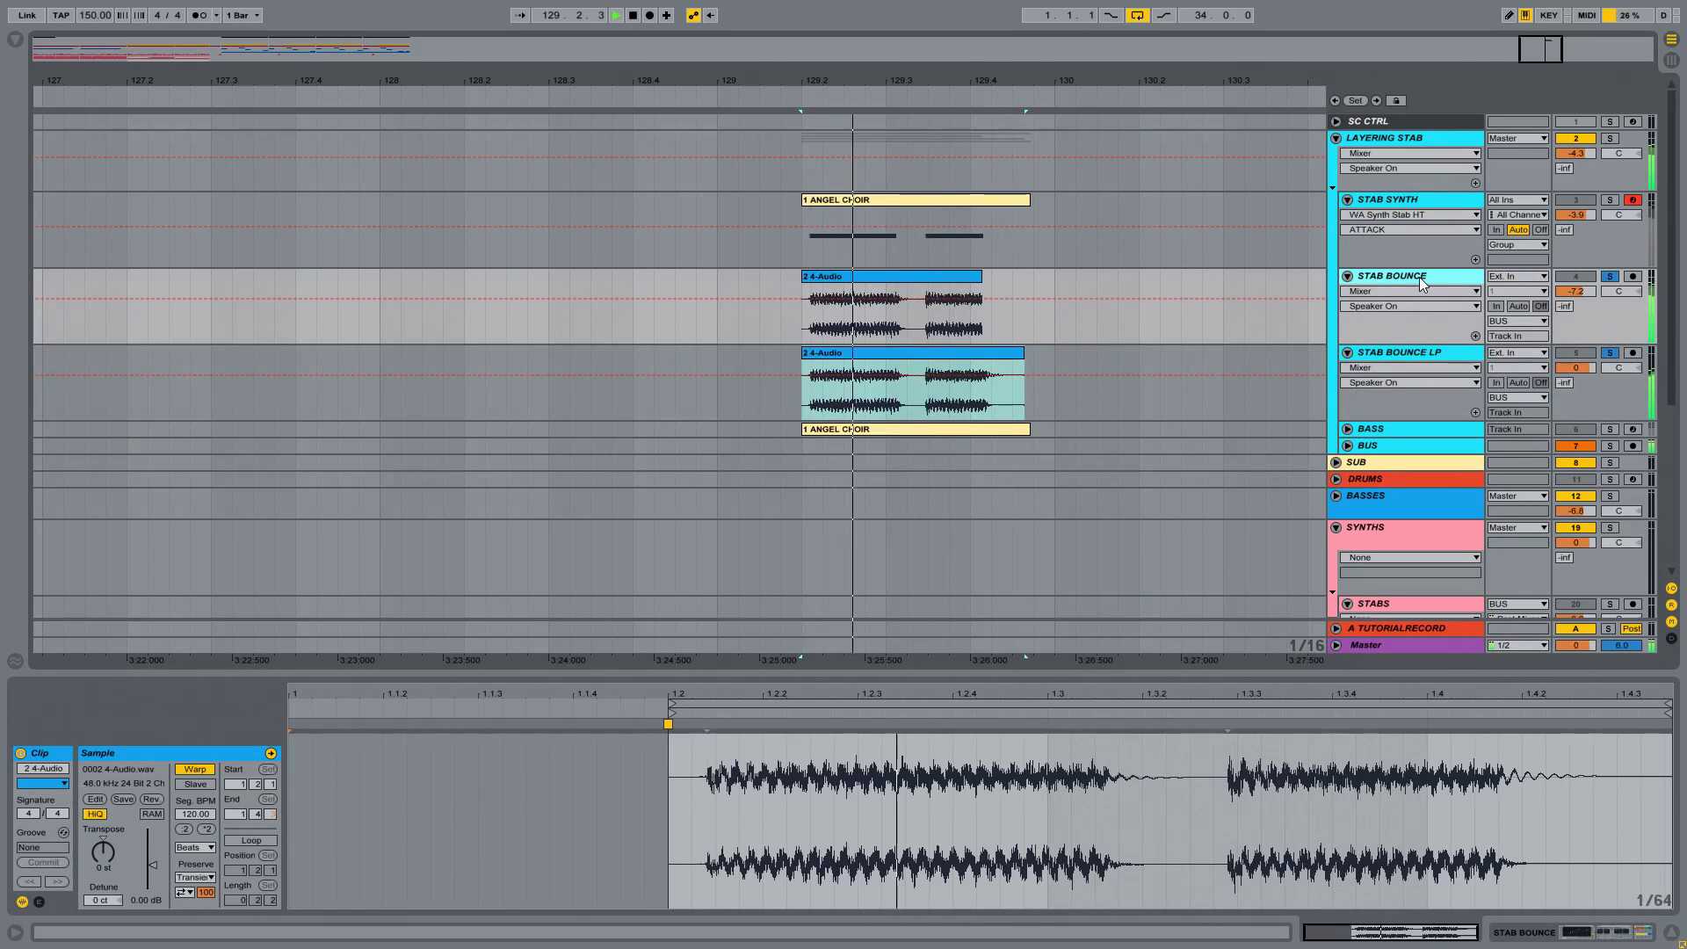
key(space)
Step: Unfold the BASS track in the LAYERING STAB group, solo it alone, and audition its part
click(1347, 429)
click(1388, 429)
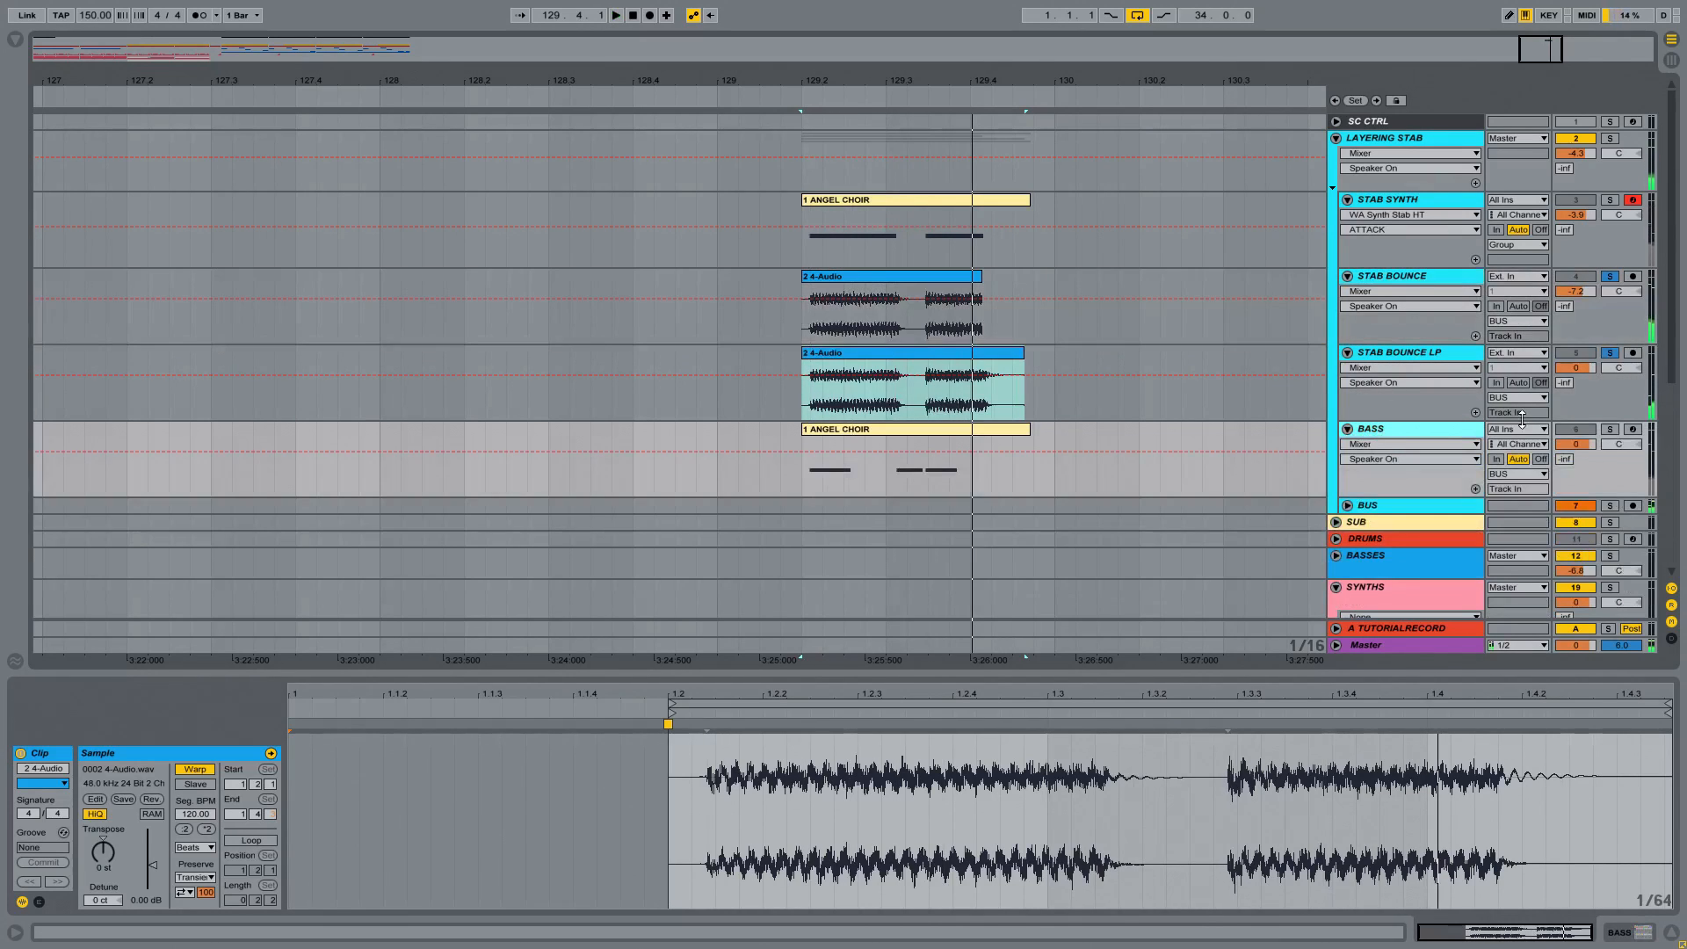
click(1606, 427)
key(space)
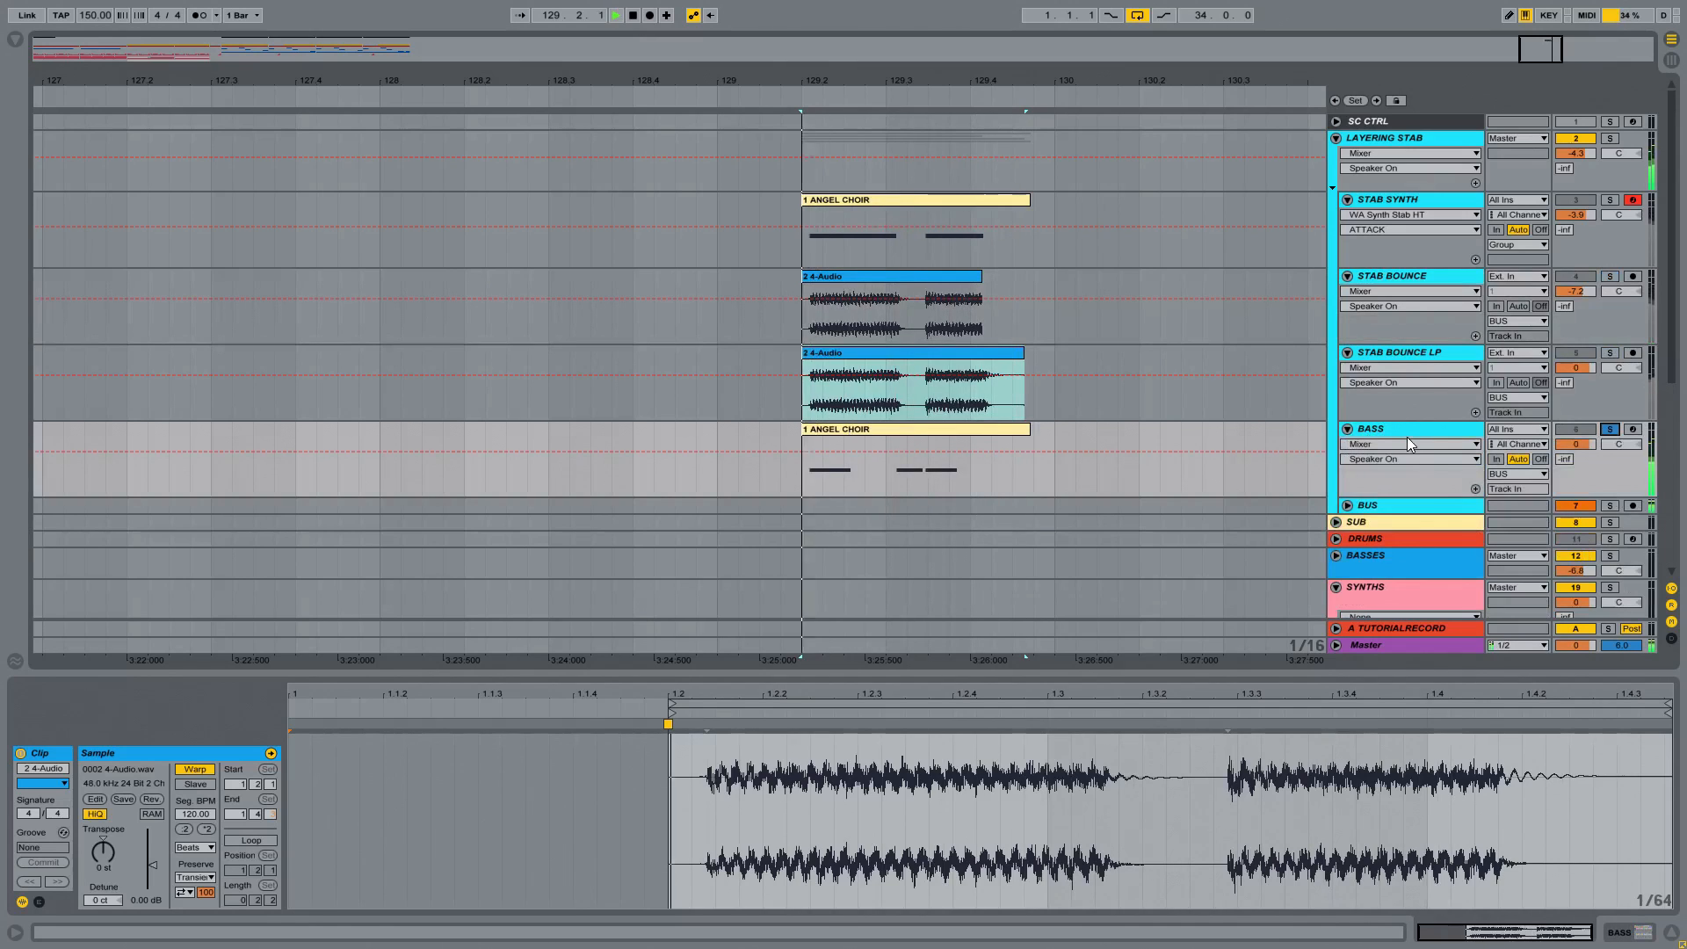
key(space)
Step: Unfold the BUS track and examine the devices inside its WA_Stab_Bus_HT rack, hiding them again when done
click(1347, 505)
click(1399, 505)
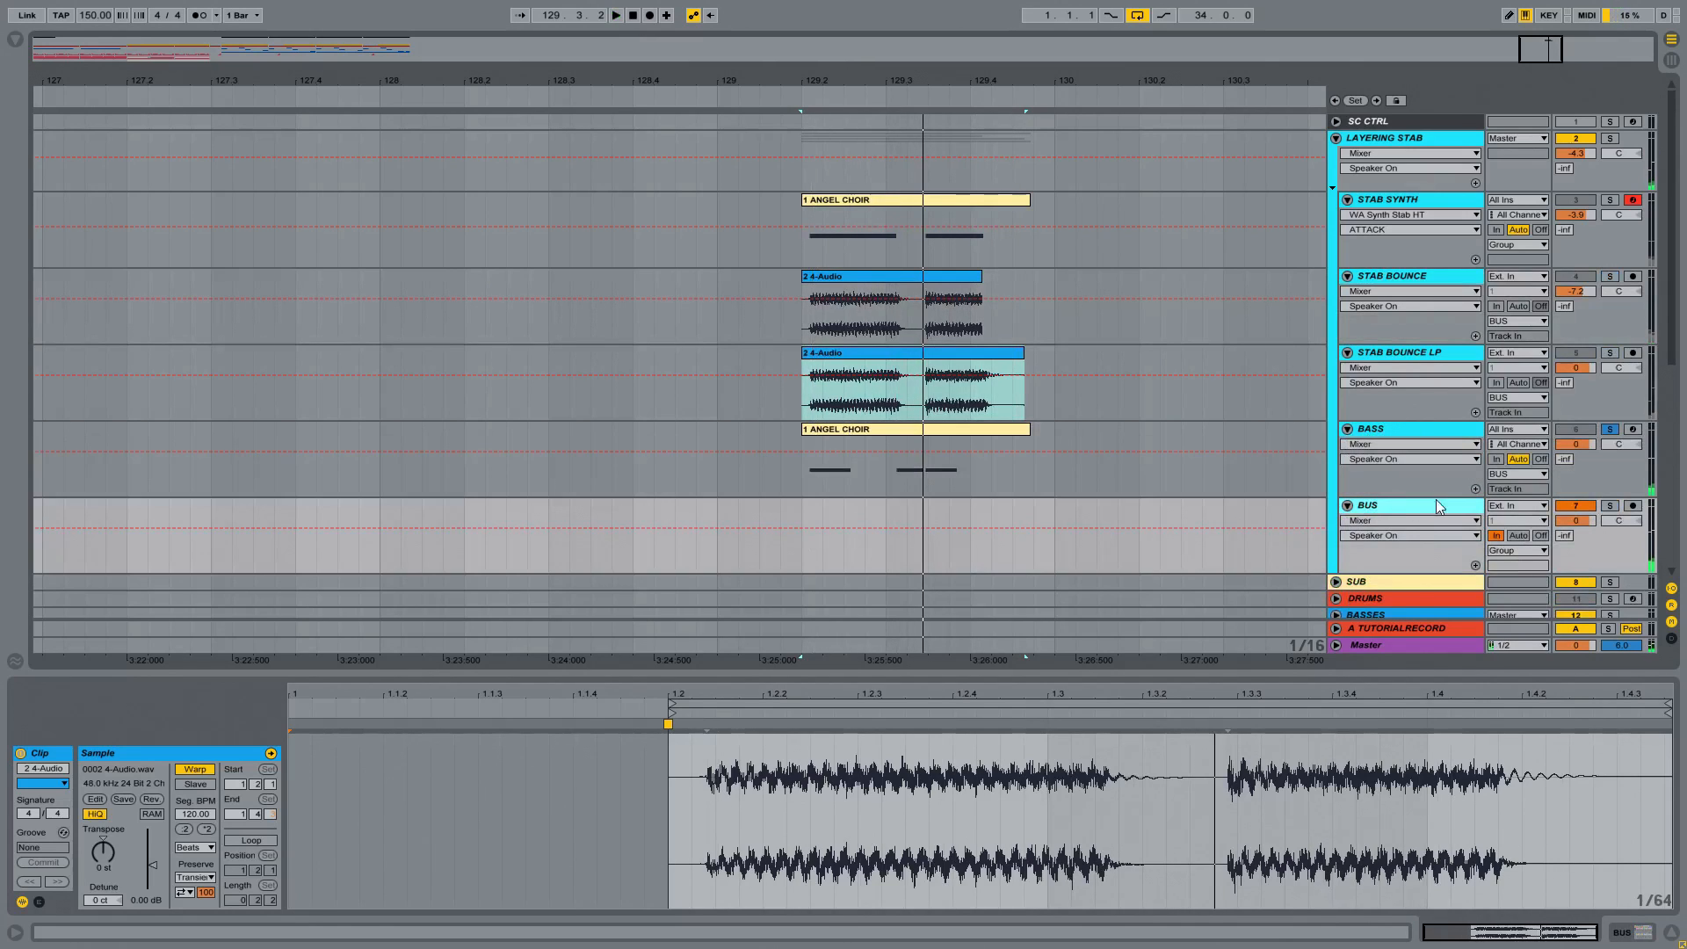
click(1611, 142)
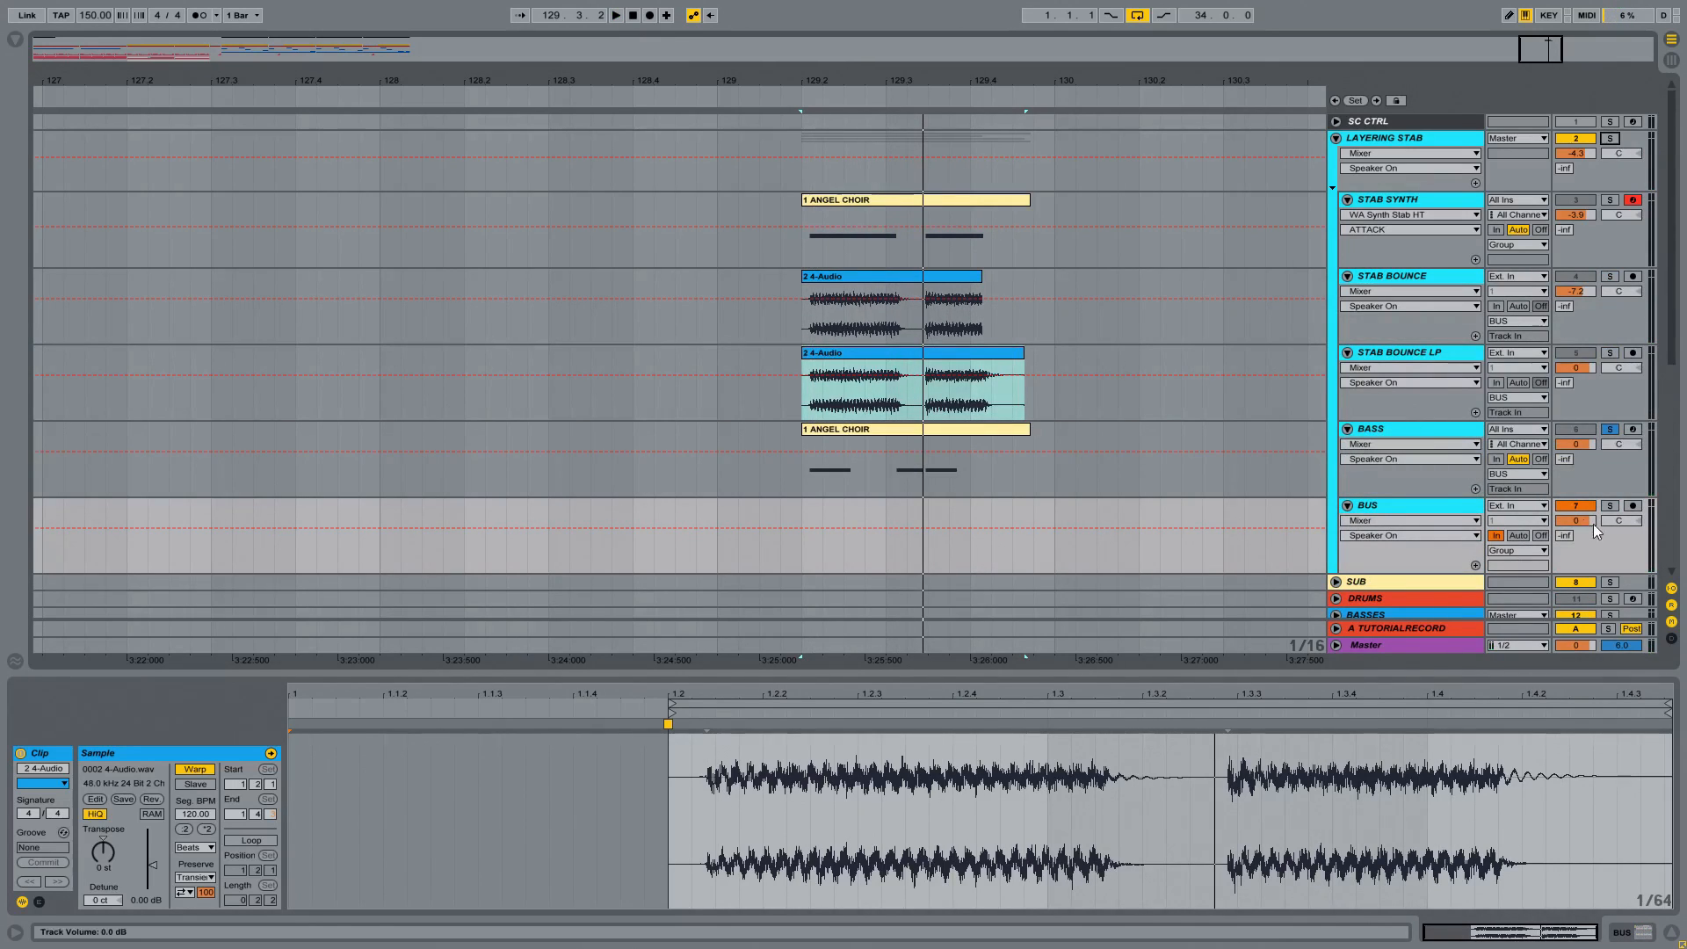
click(1435, 504)
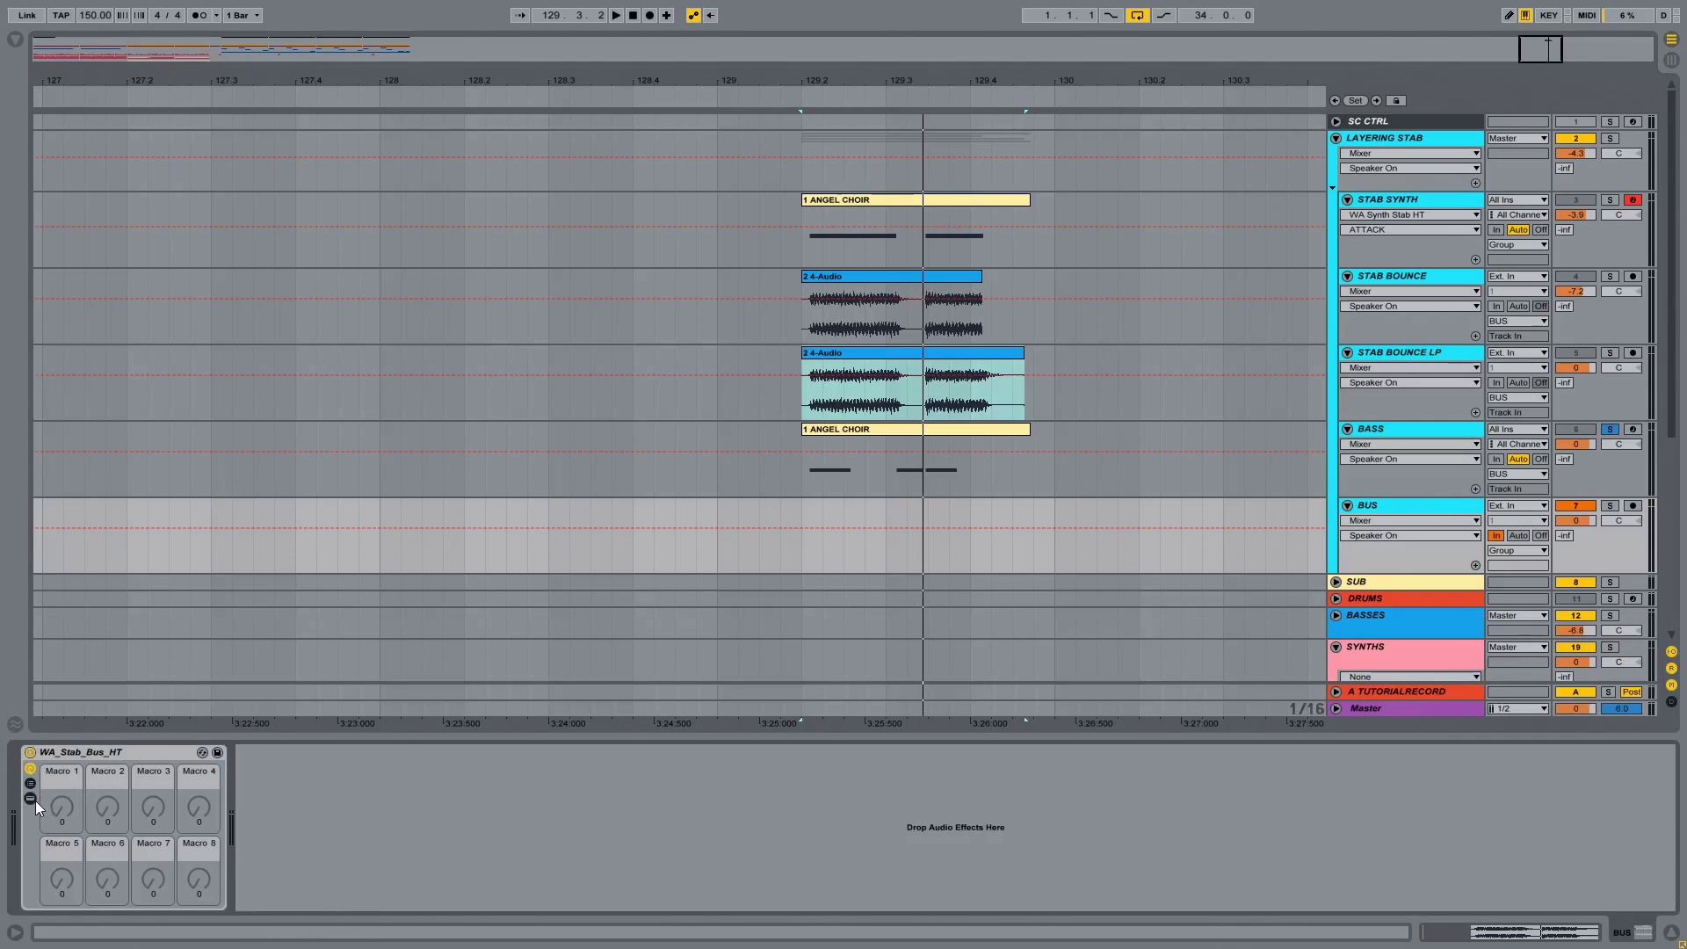
click(30, 798)
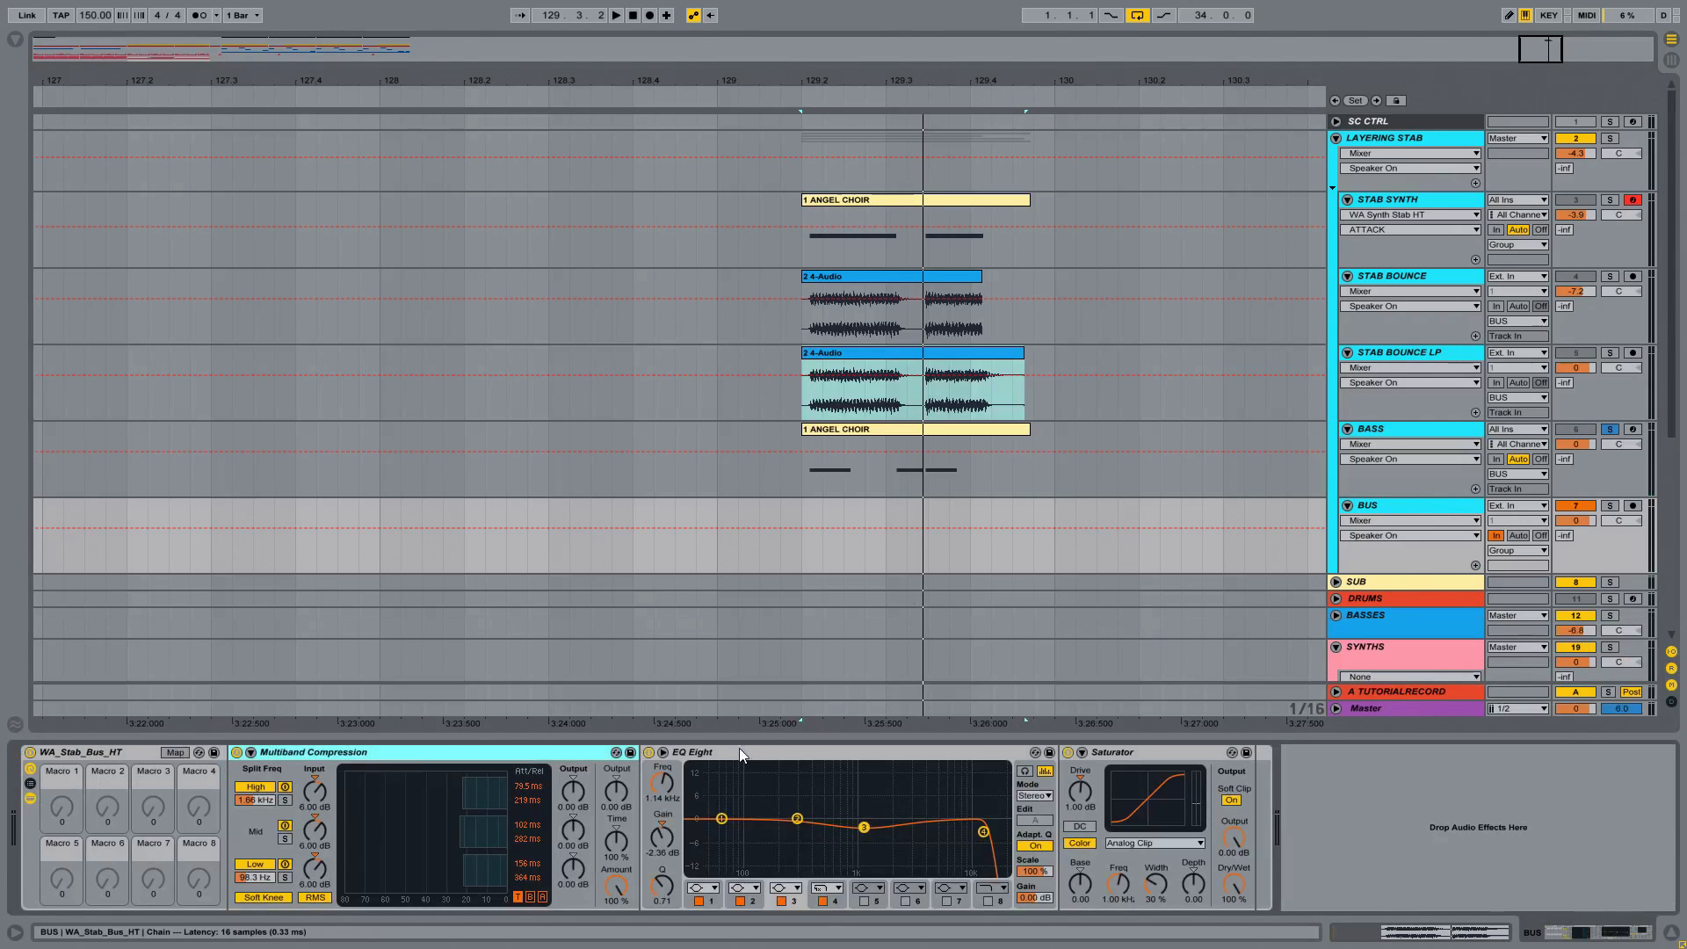
click(31, 798)
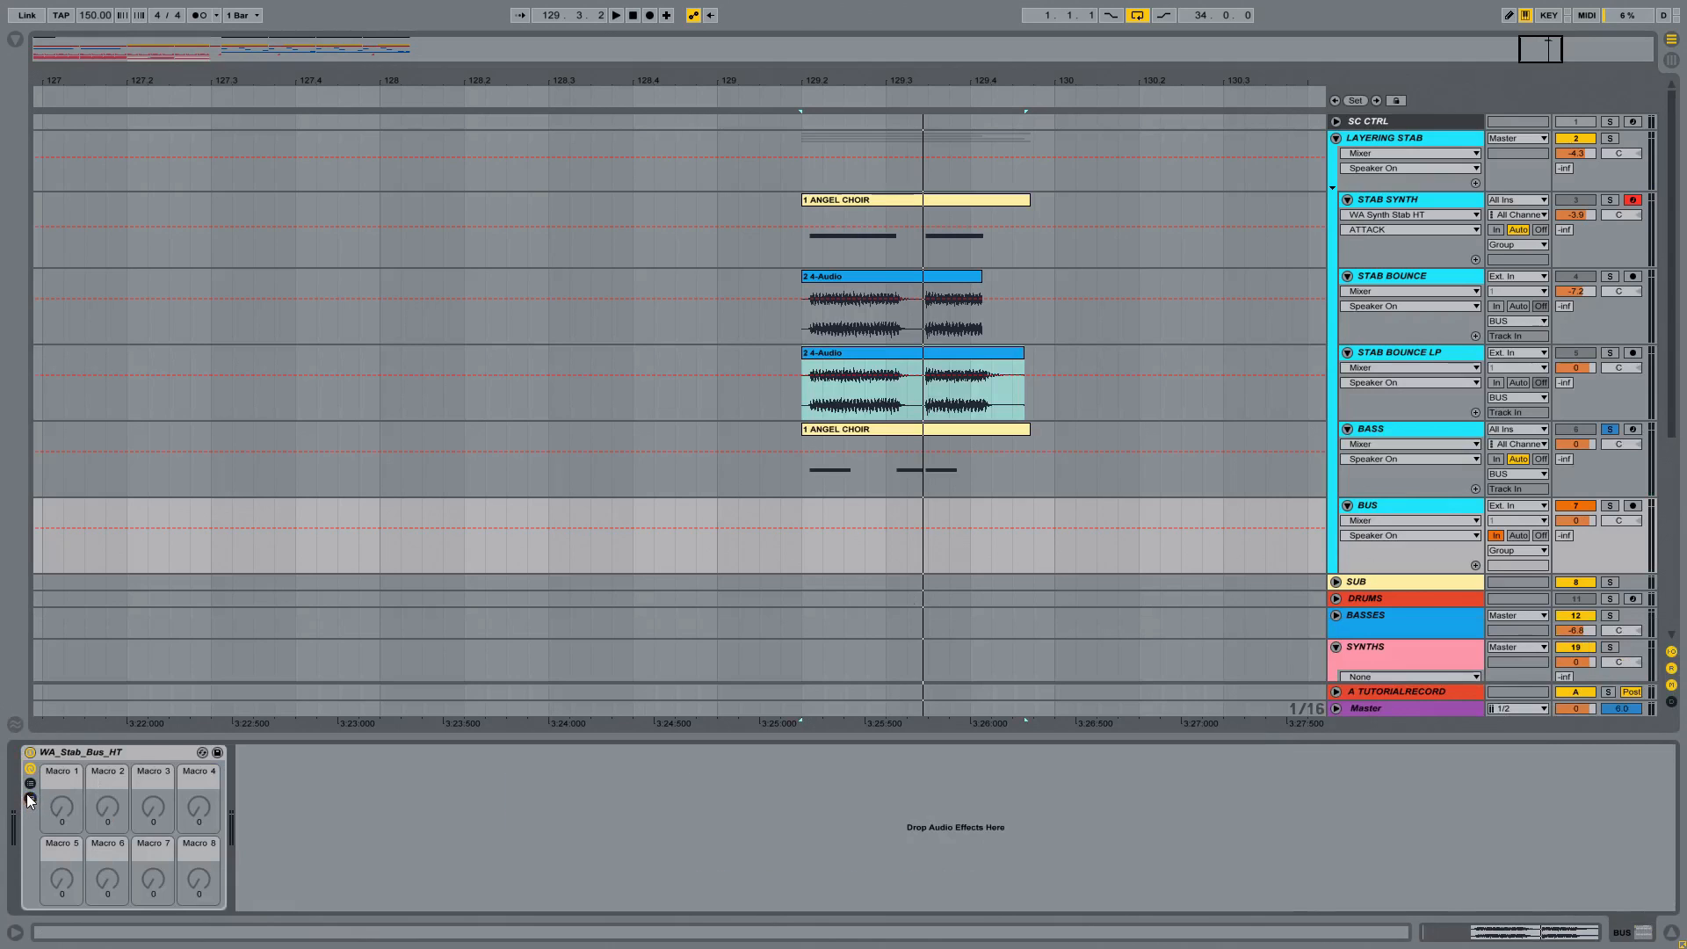
Step: Solo the BUS track and audition the combined stab layers running through it
click(1610, 505)
key(space)
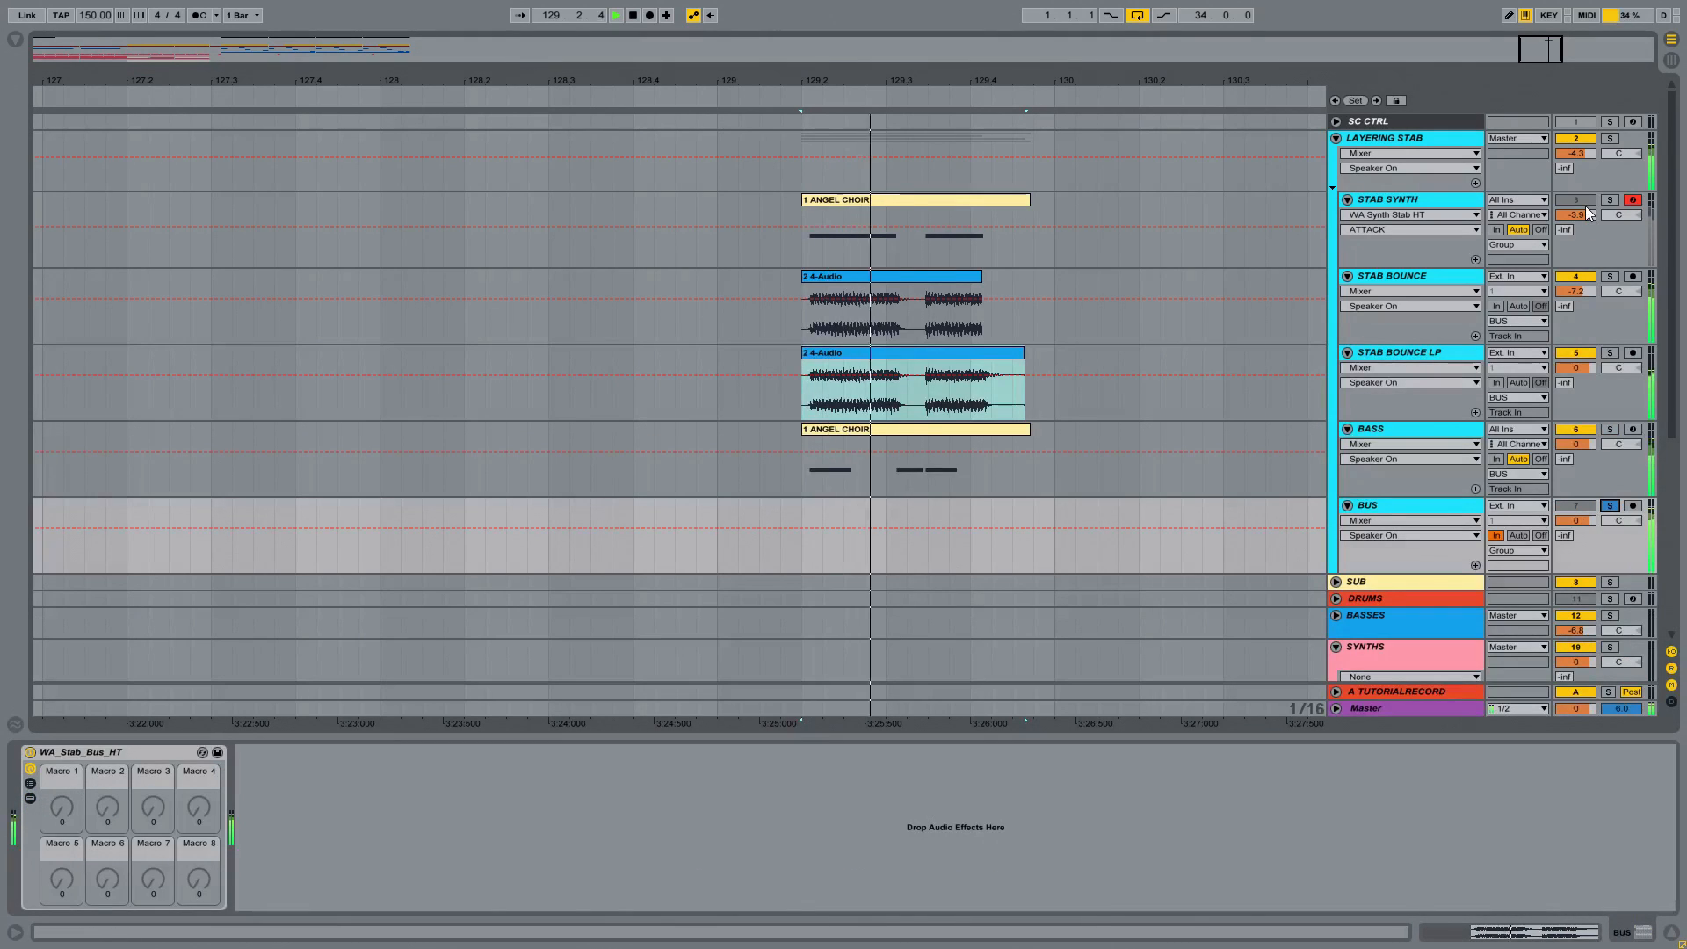
key(space)
key(space)
key(space)
Step: Fold the LAYERING STAB group and solo the SYNTHS group, with the start of the arrangement in view
drag(1029, 81, 1157, 88)
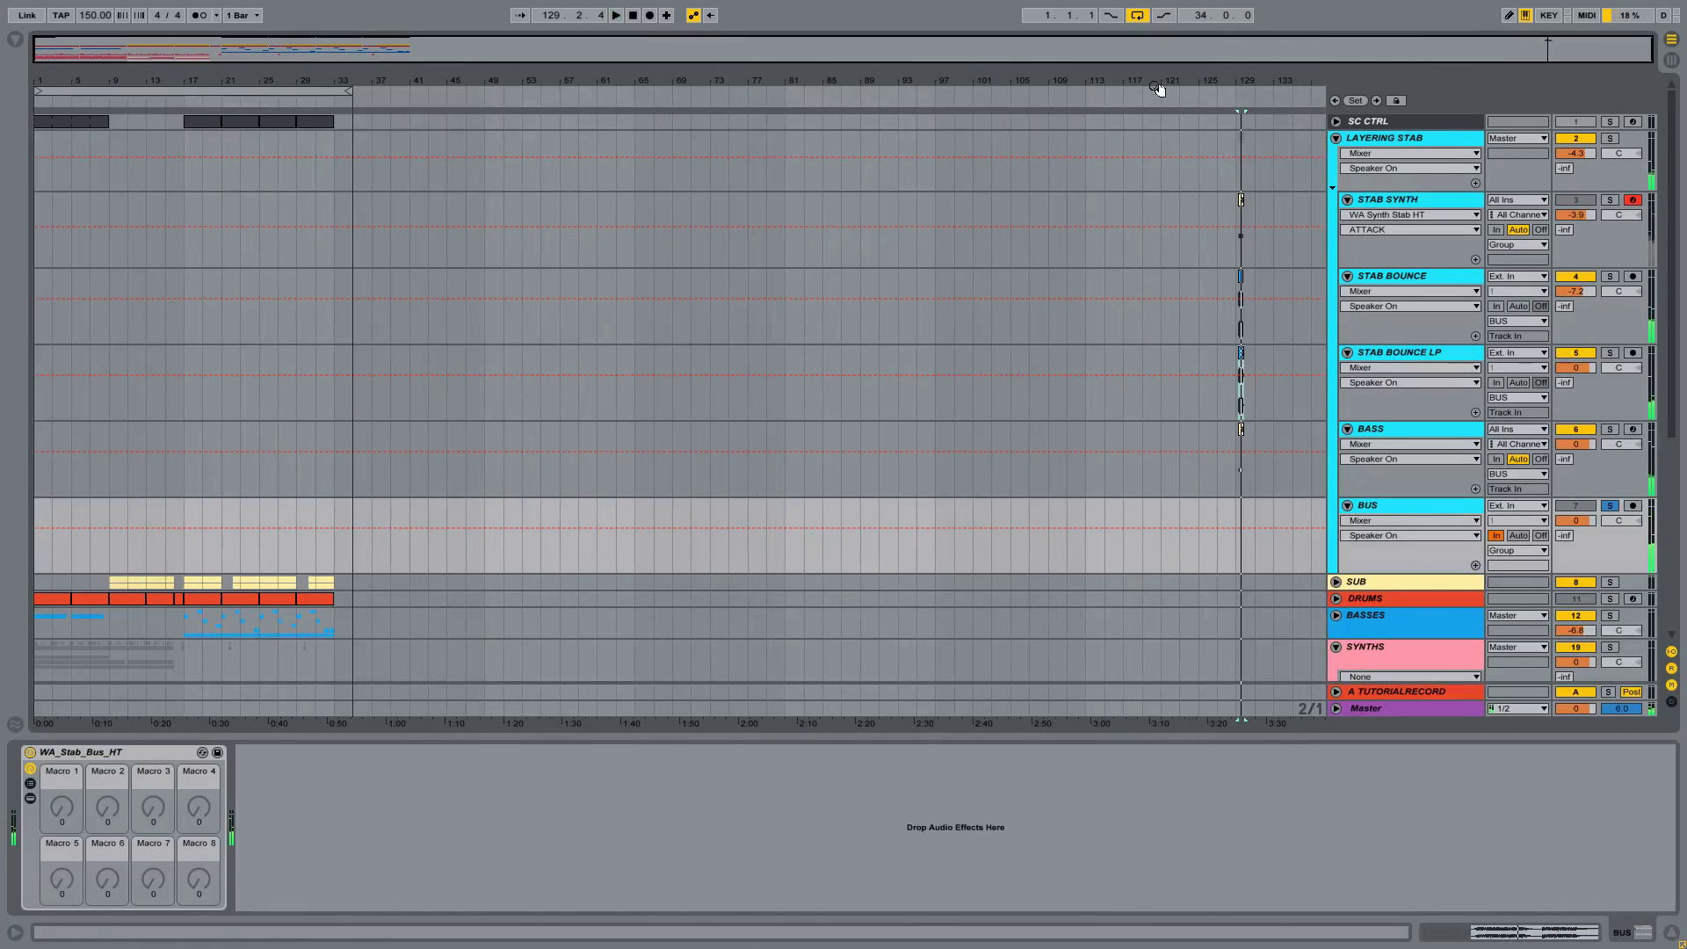
drag(57, 80, 44, 196)
click(1337, 138)
click(1609, 221)
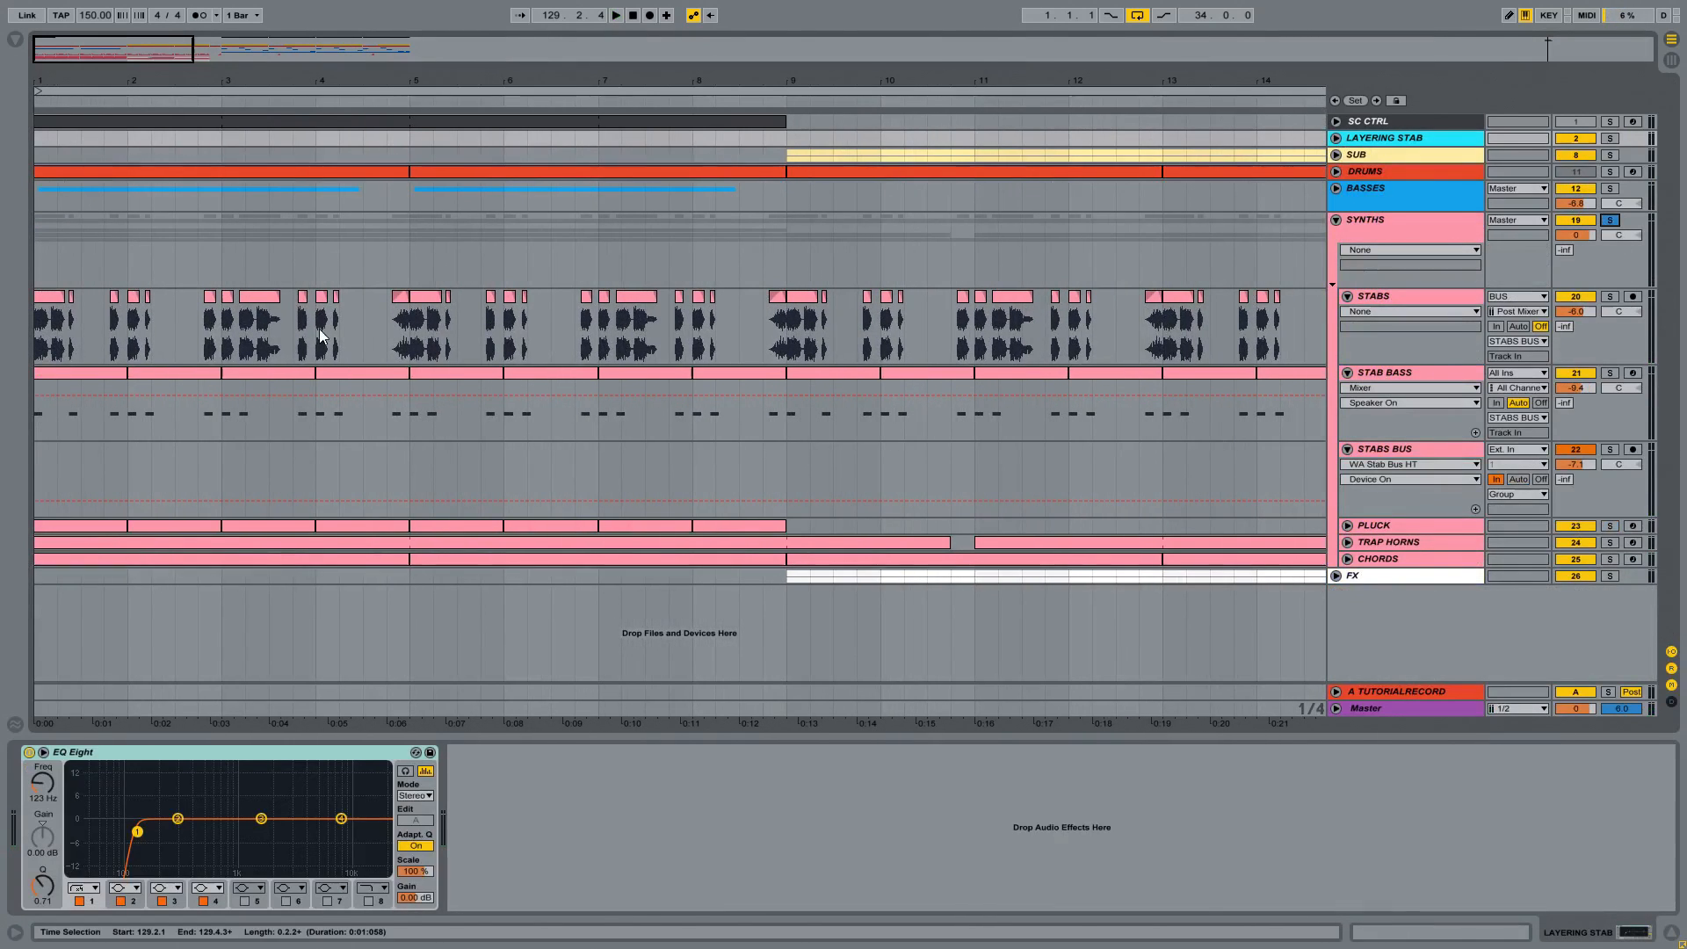
Step: Solo the STABS track and audition it from its first clip at bar 1
click(1609, 296)
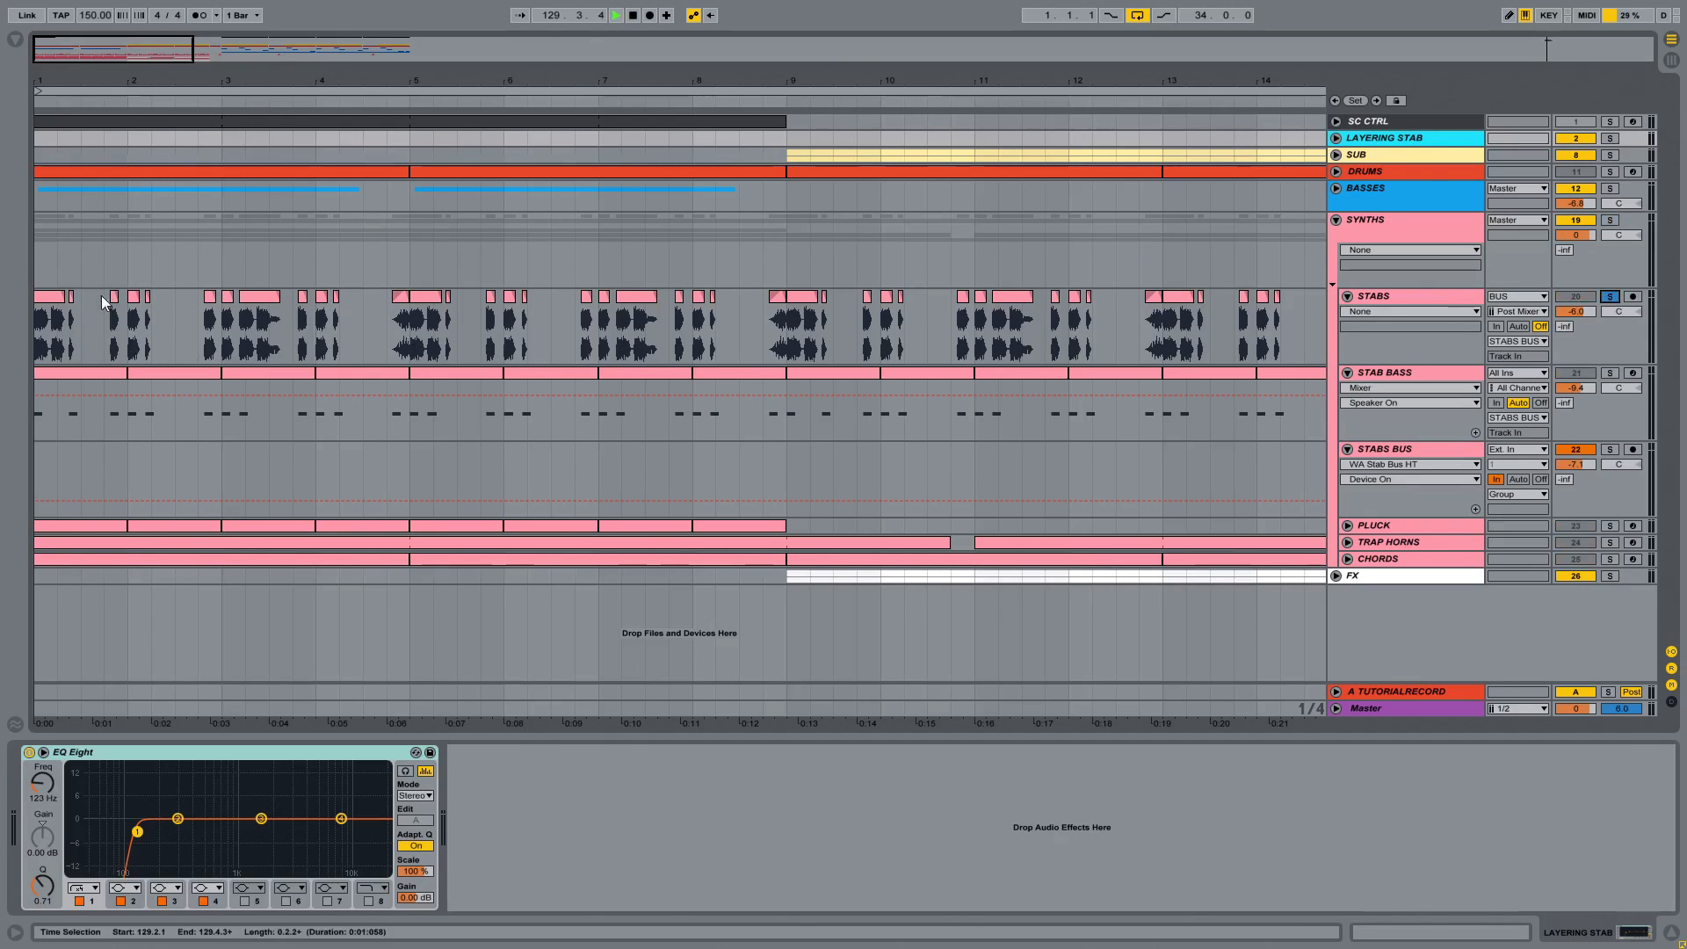
click(54, 301)
key(space)
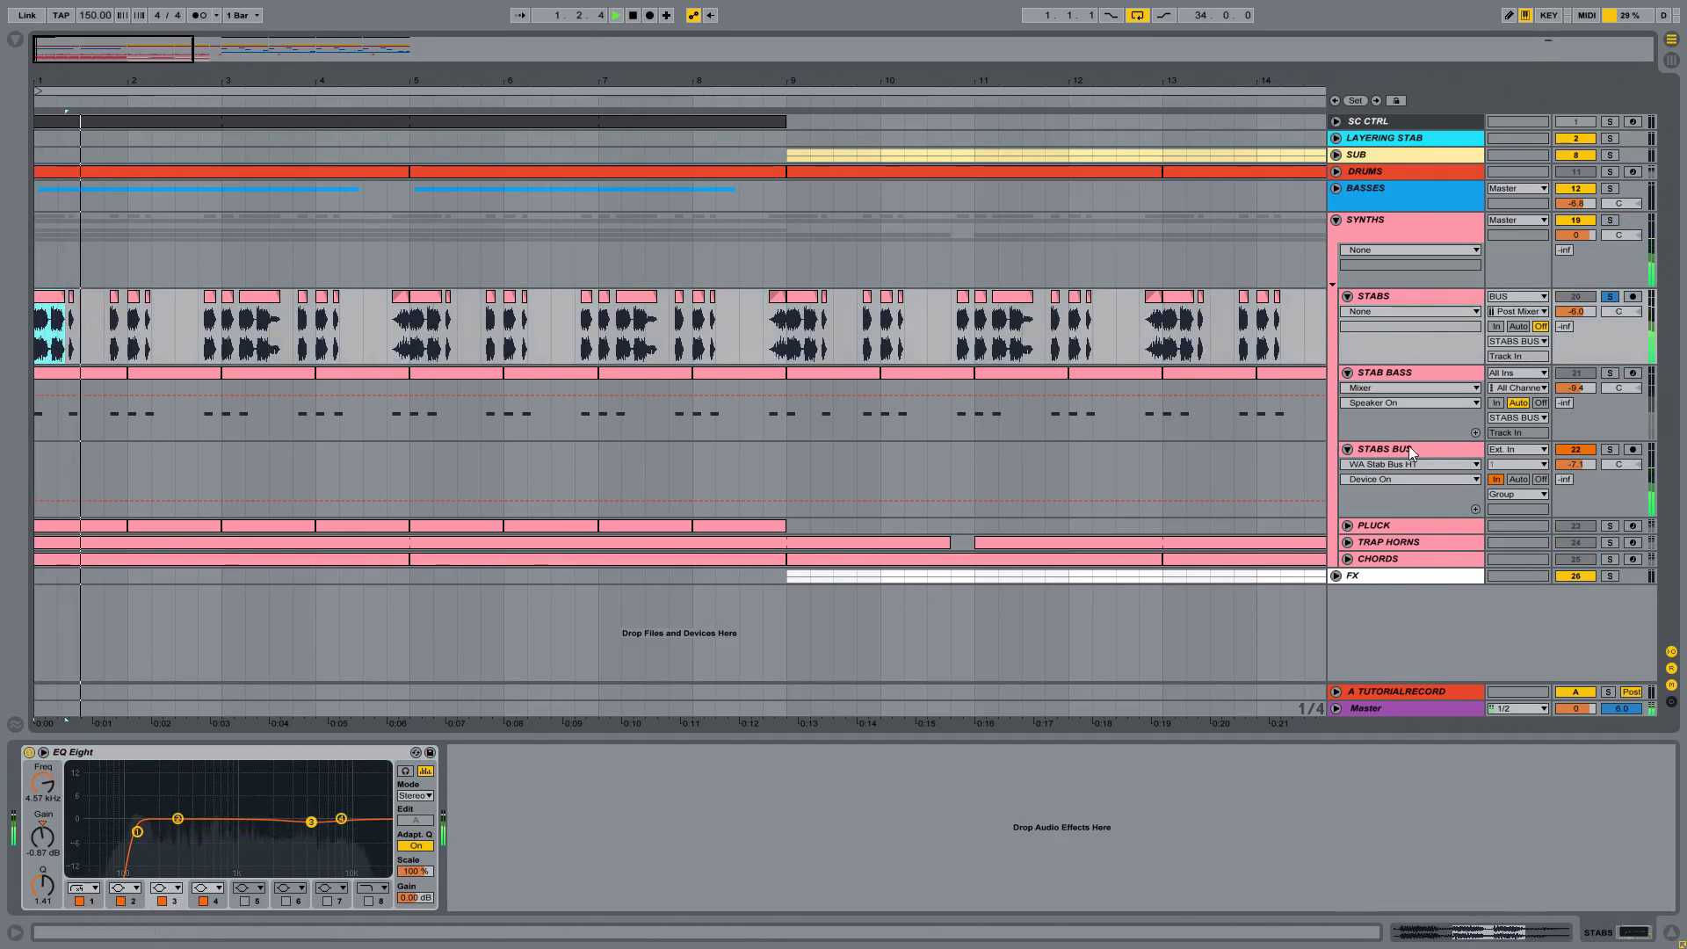
Step: Add STAB BASS to the solo, then audition both stab tracks through the soloed STABS BUS and clear that solo
ctrl+click(1611, 373)
click(1447, 371)
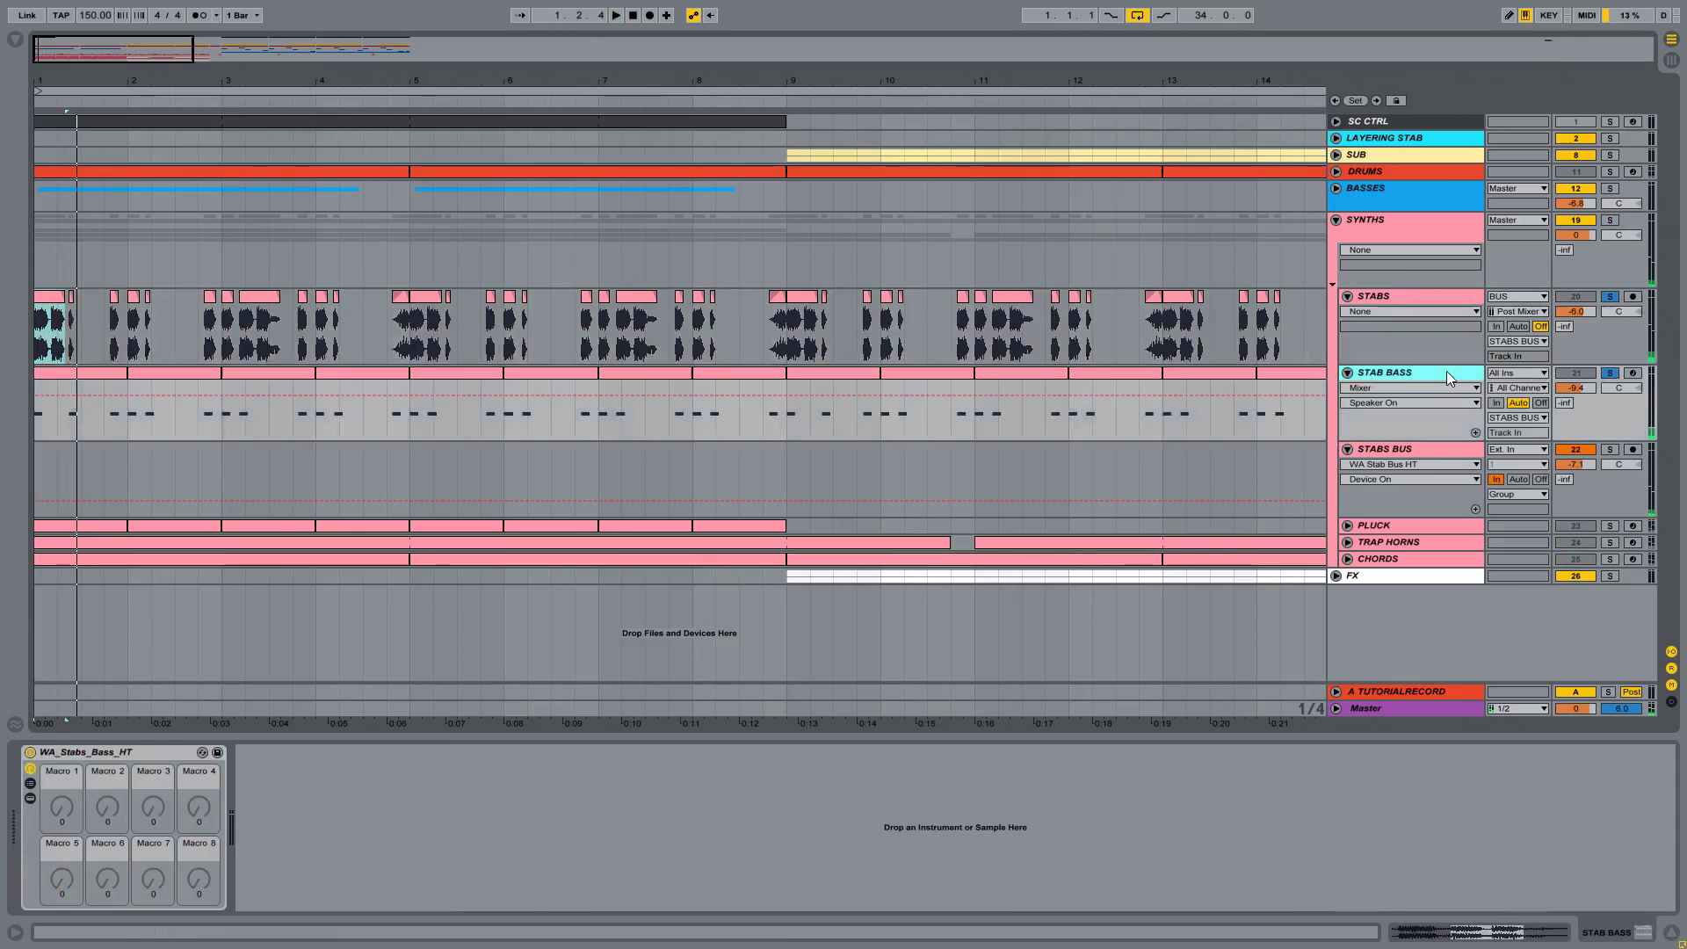
click(1611, 449)
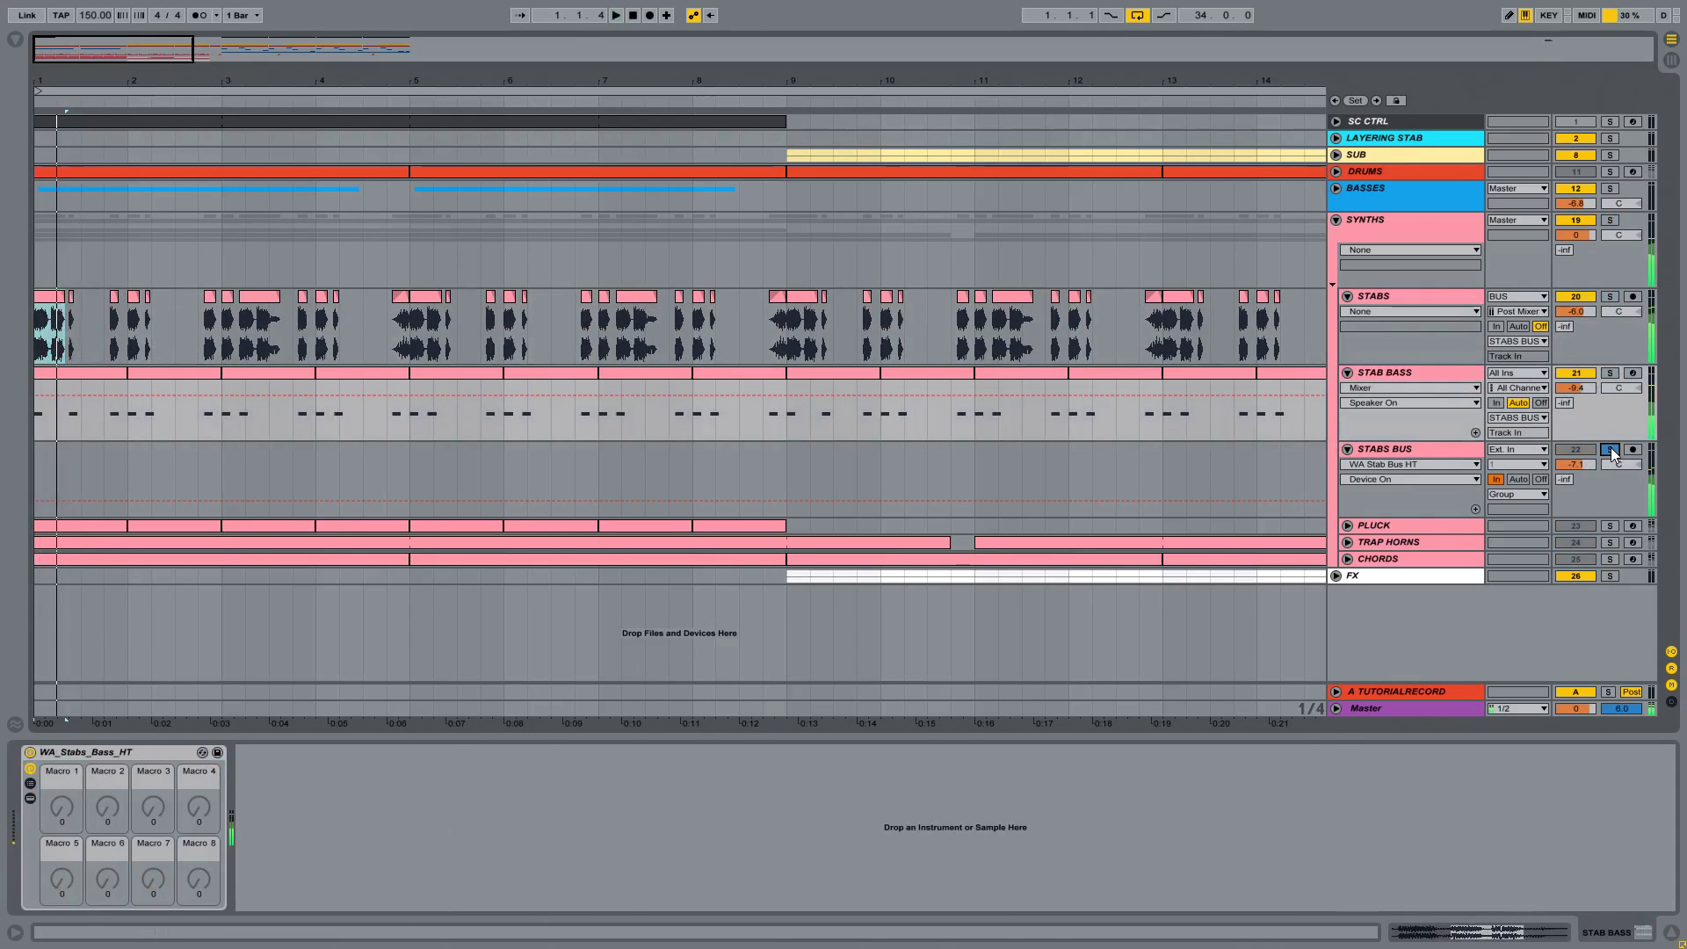
key(space)
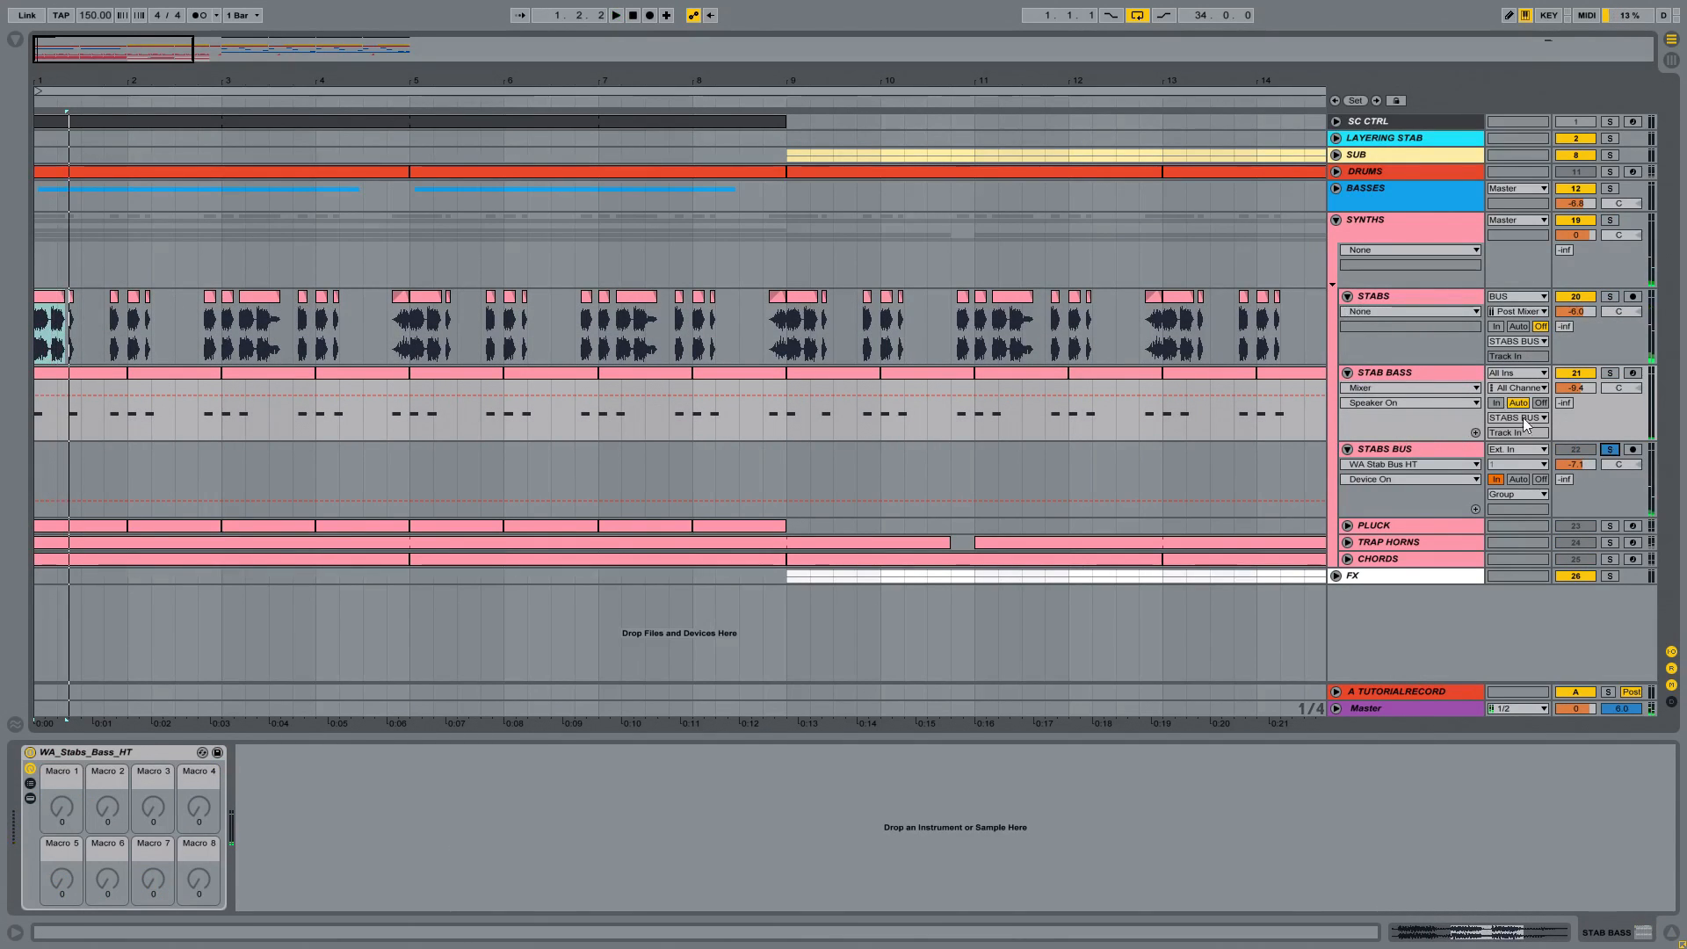
click(1610, 449)
Step: Unfold and solo the PLUCK track, and audition it from its first clip at bar 1
click(1366, 526)
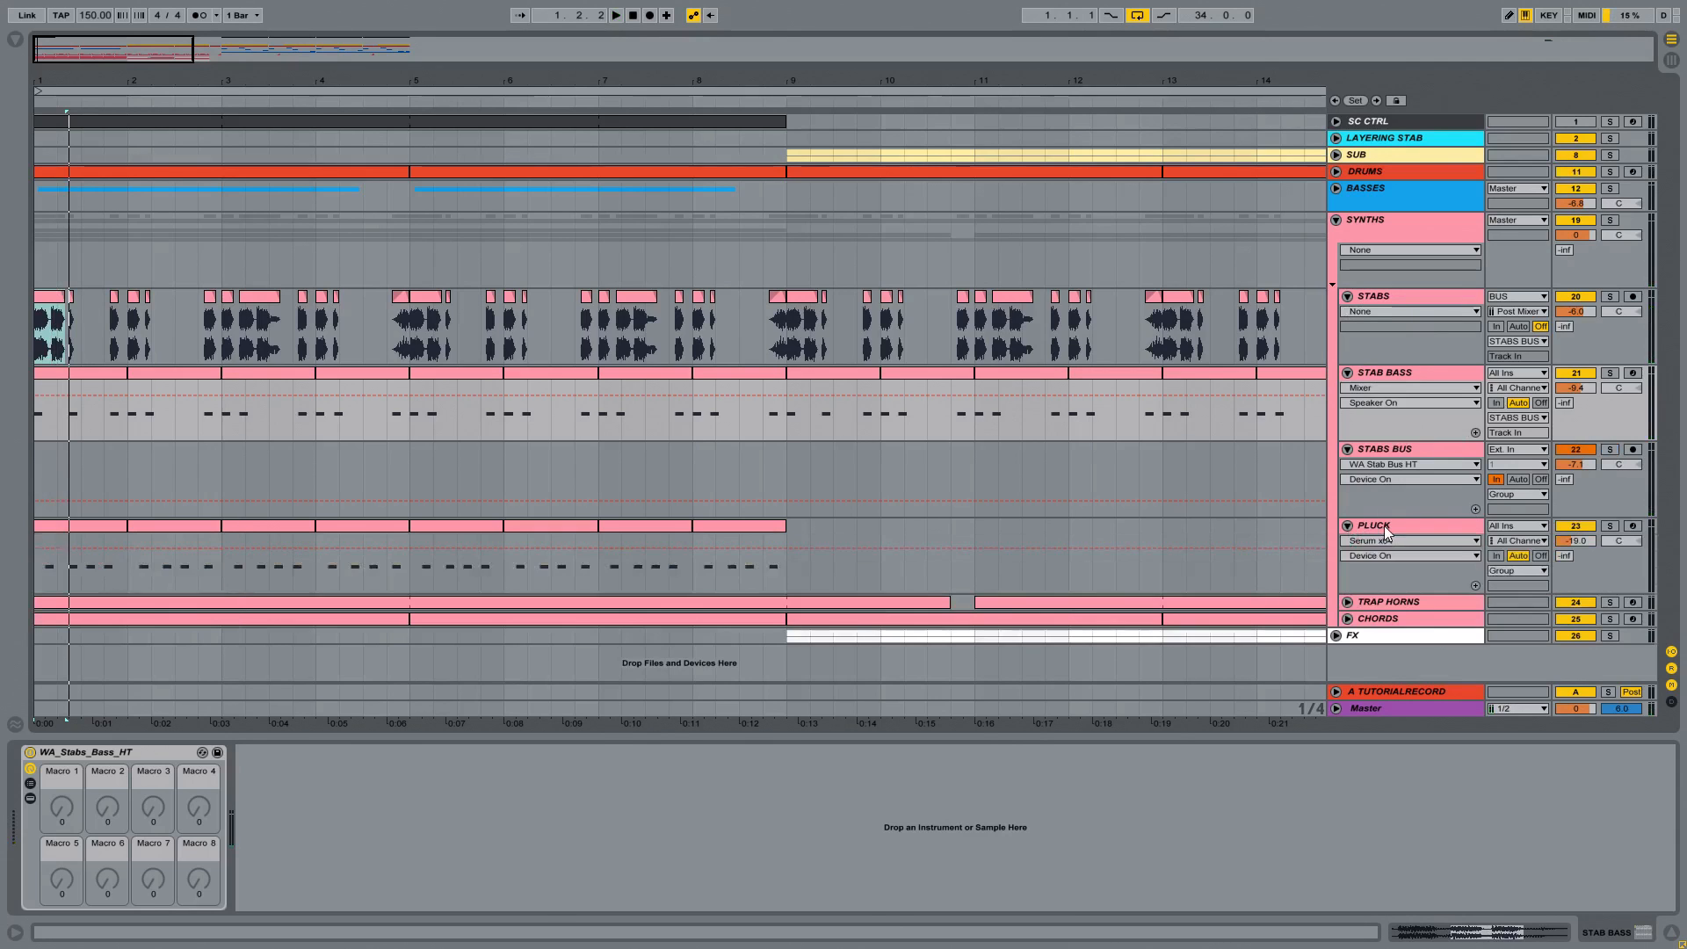
click(1610, 526)
click(80, 525)
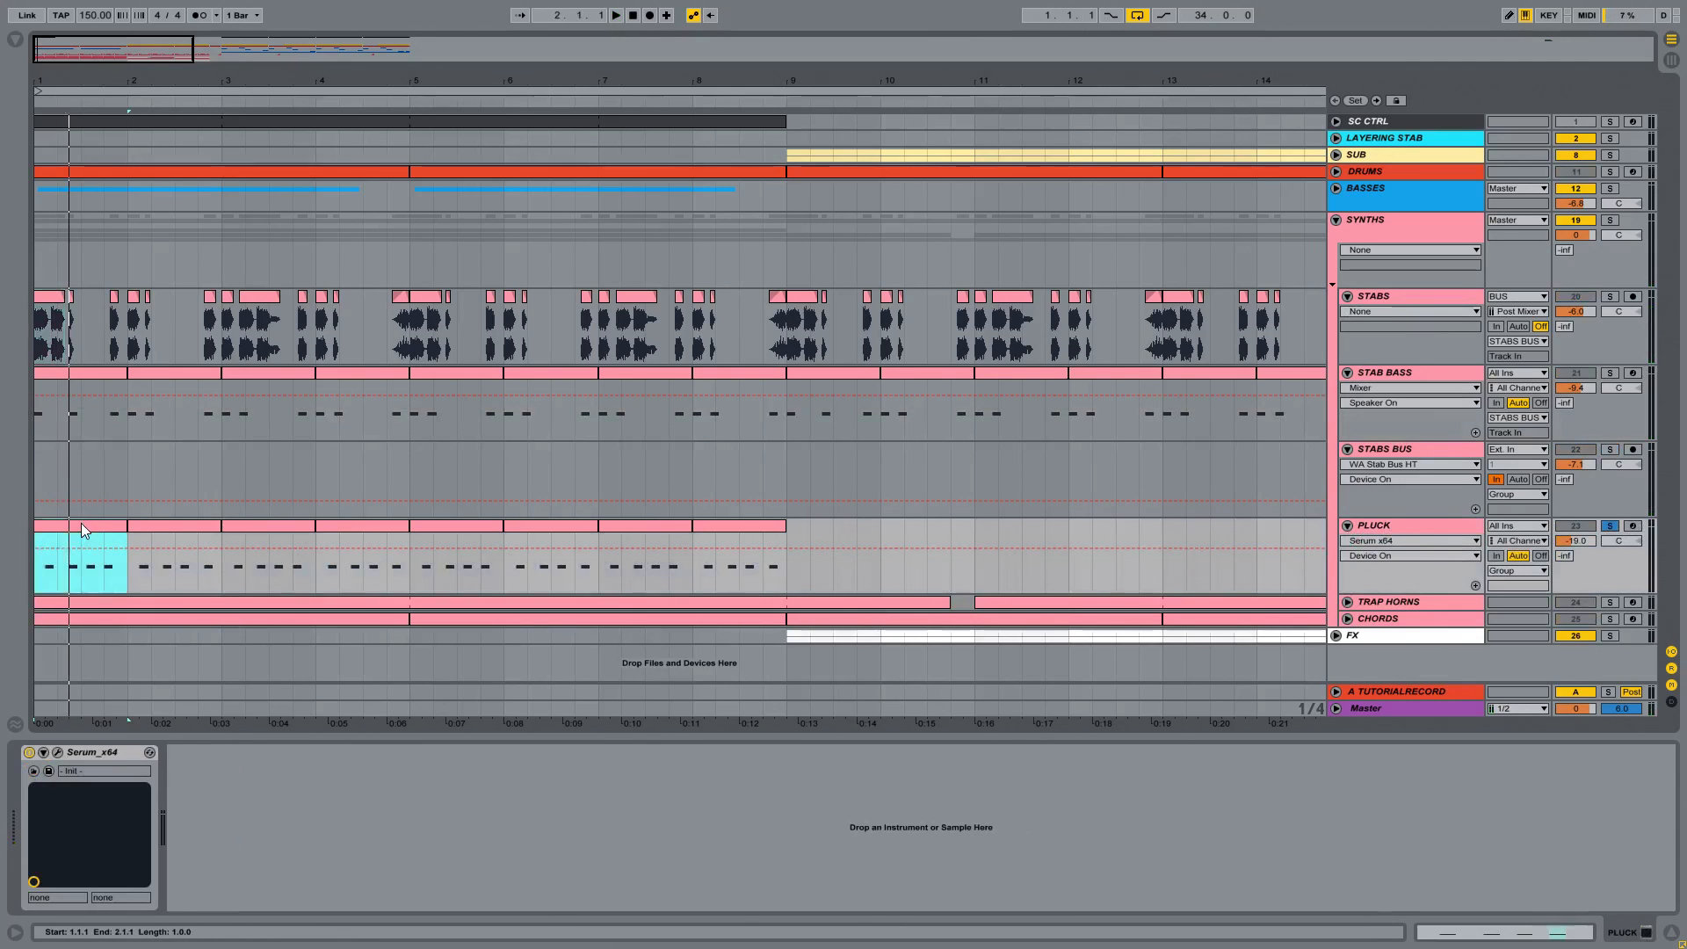
key(space)
drag(86, 86, 86, 79)
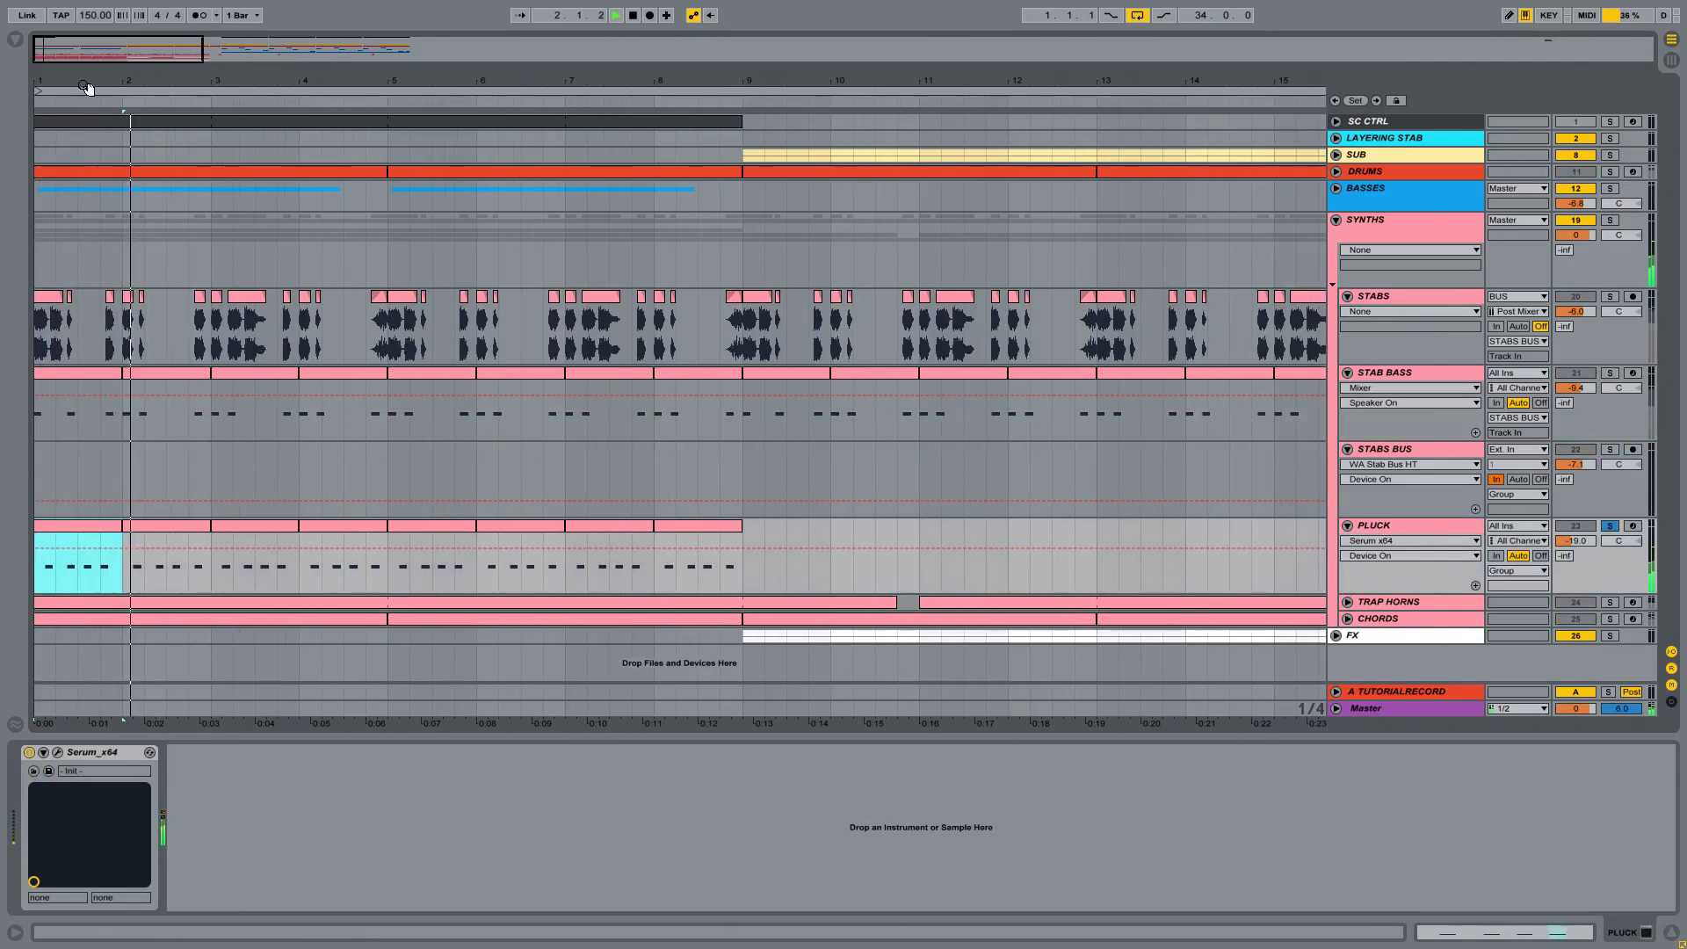
Step: Unfold TRAP HORNS, solo it in place of PLUCK, select its first clip and stop playback after auditioning it
click(1349, 602)
click(1385, 600)
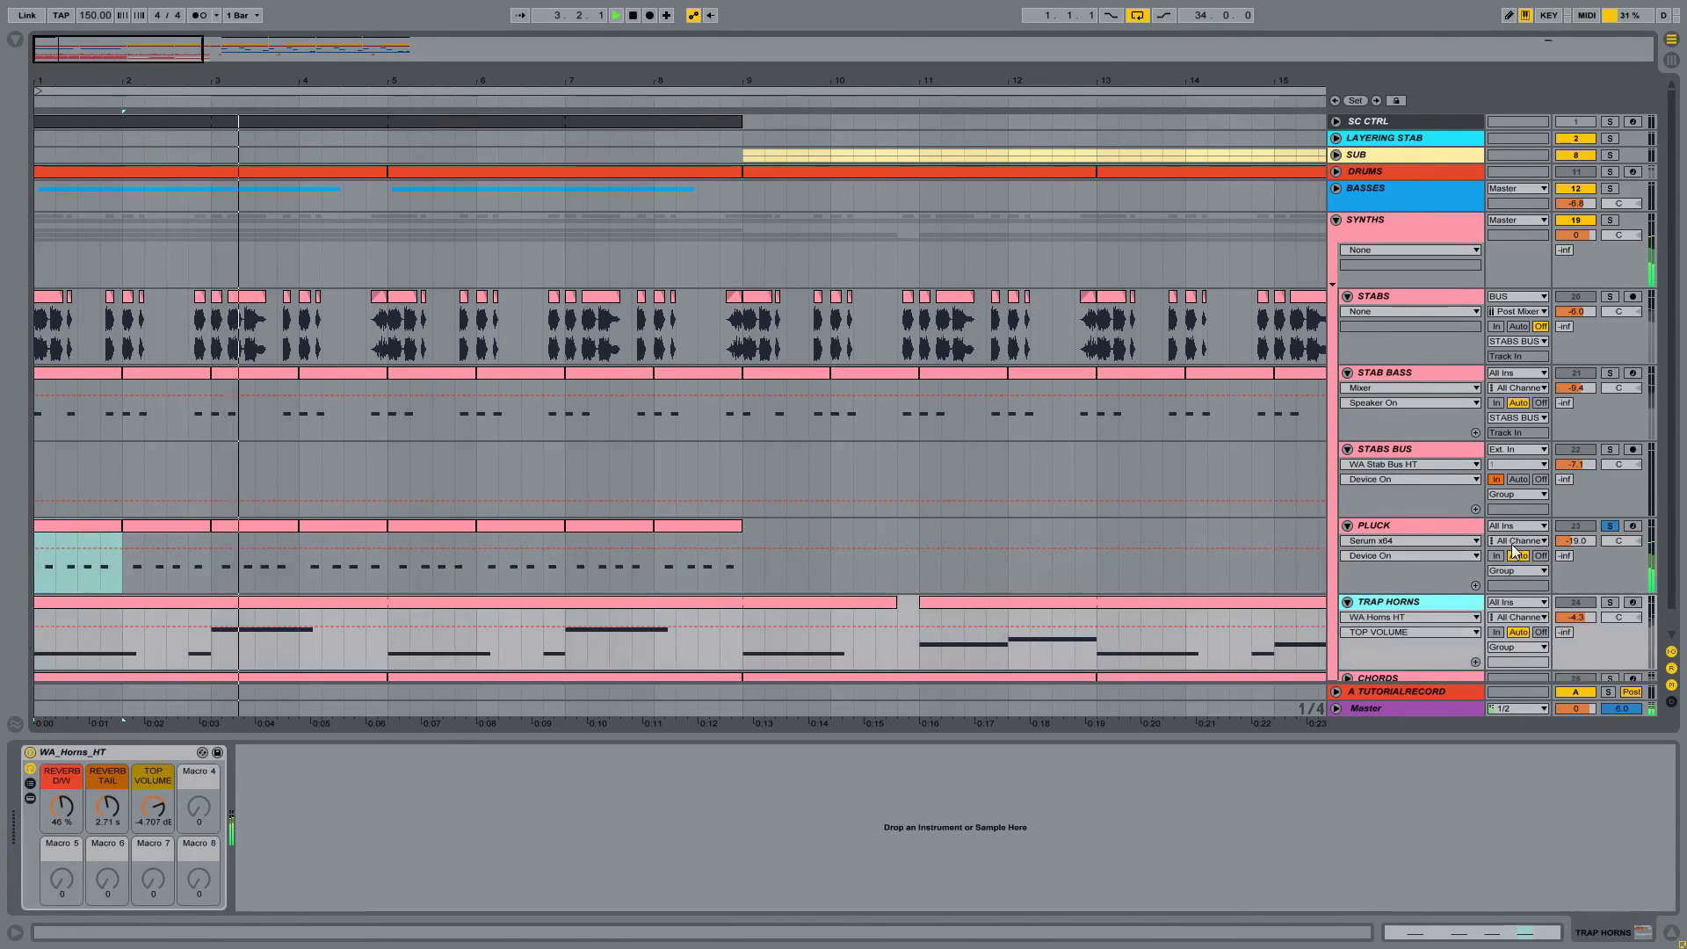
scroll(1606, 589, down, 1)
click(1606, 576)
click(193, 577)
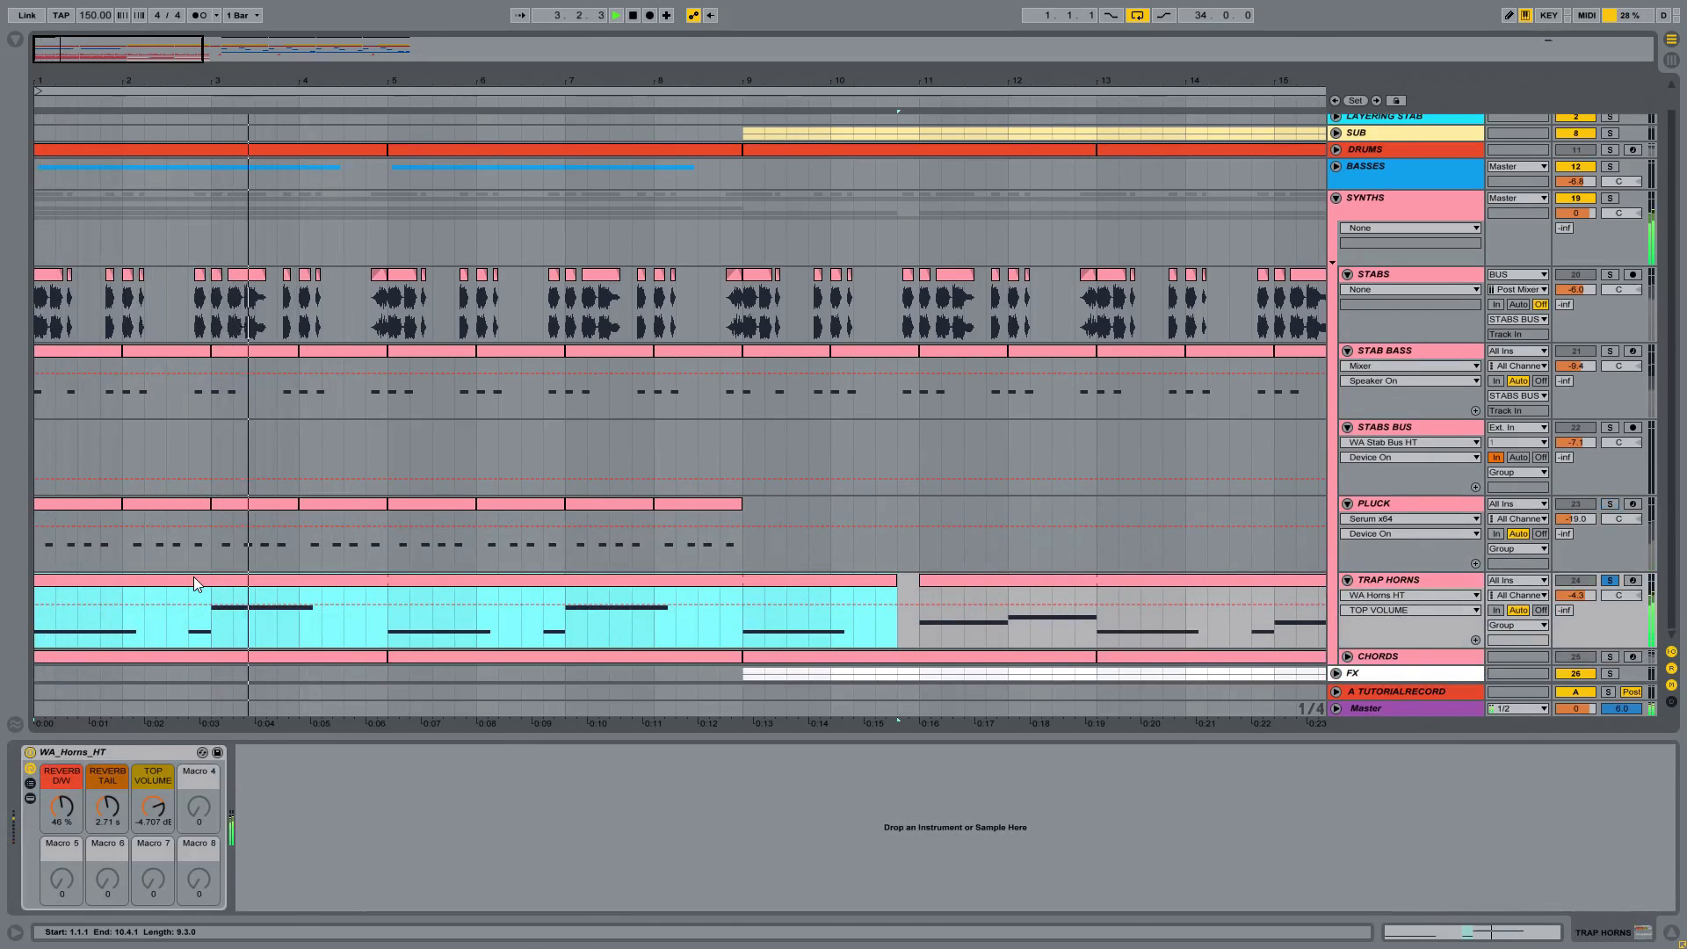
key(space)
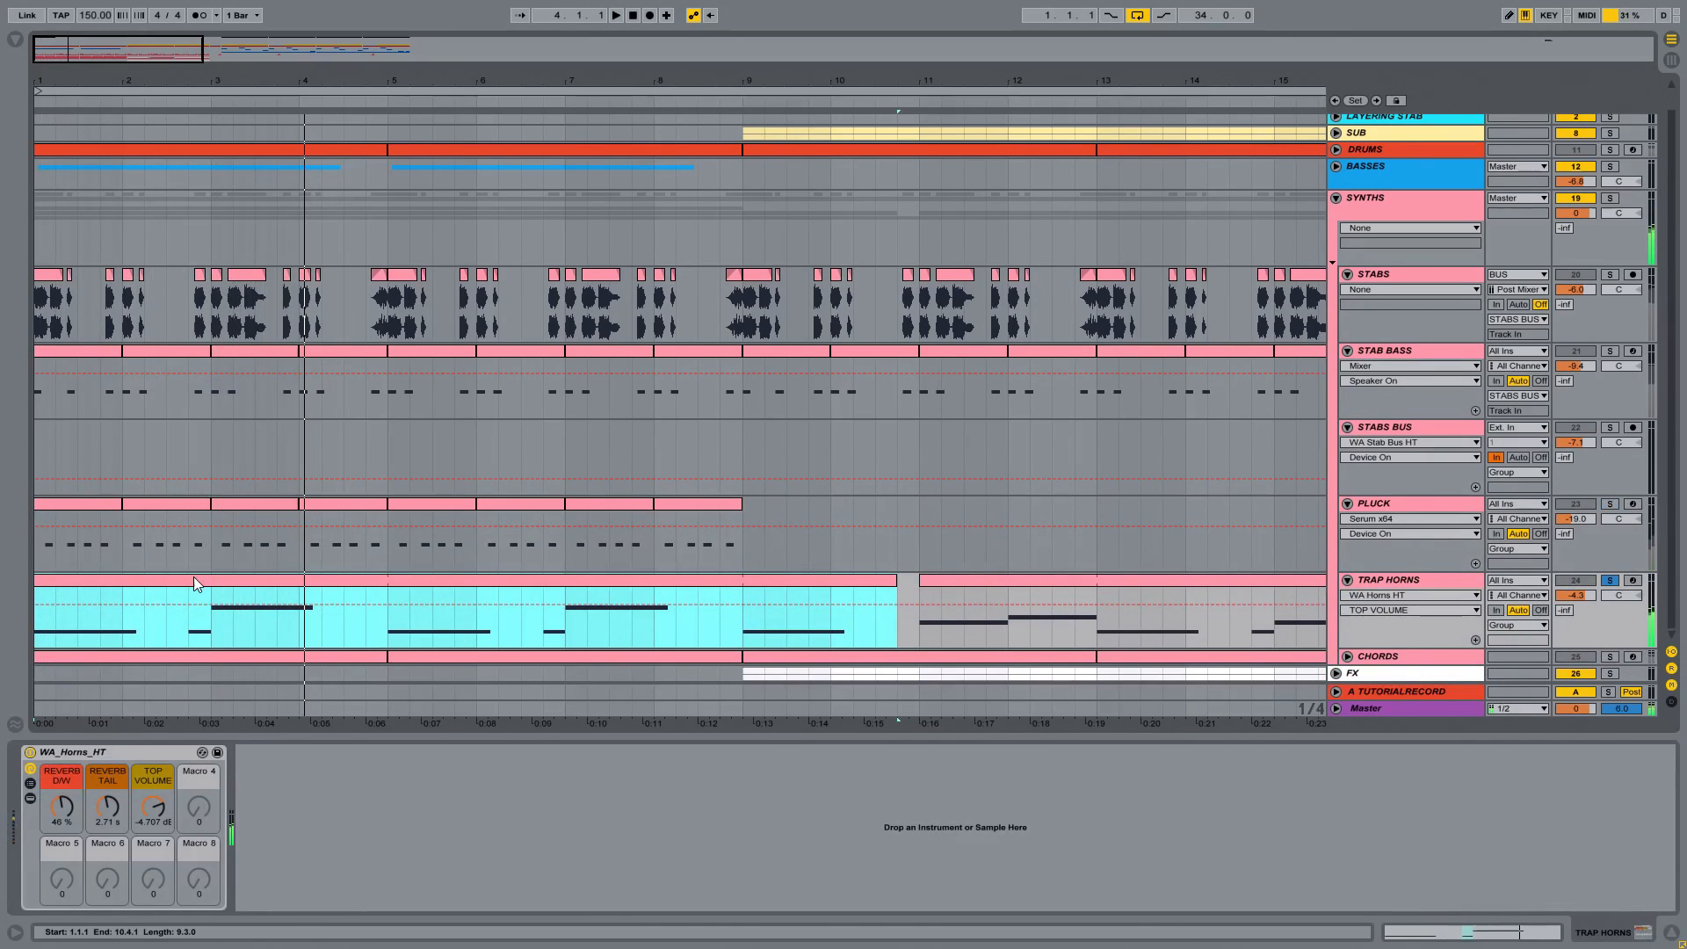
Step: Show the devices and chain list of the WA_Horns_HT rack, and expand its nested Instrument Rack to examine the TOP and BOTTOM chains
click(30, 798)
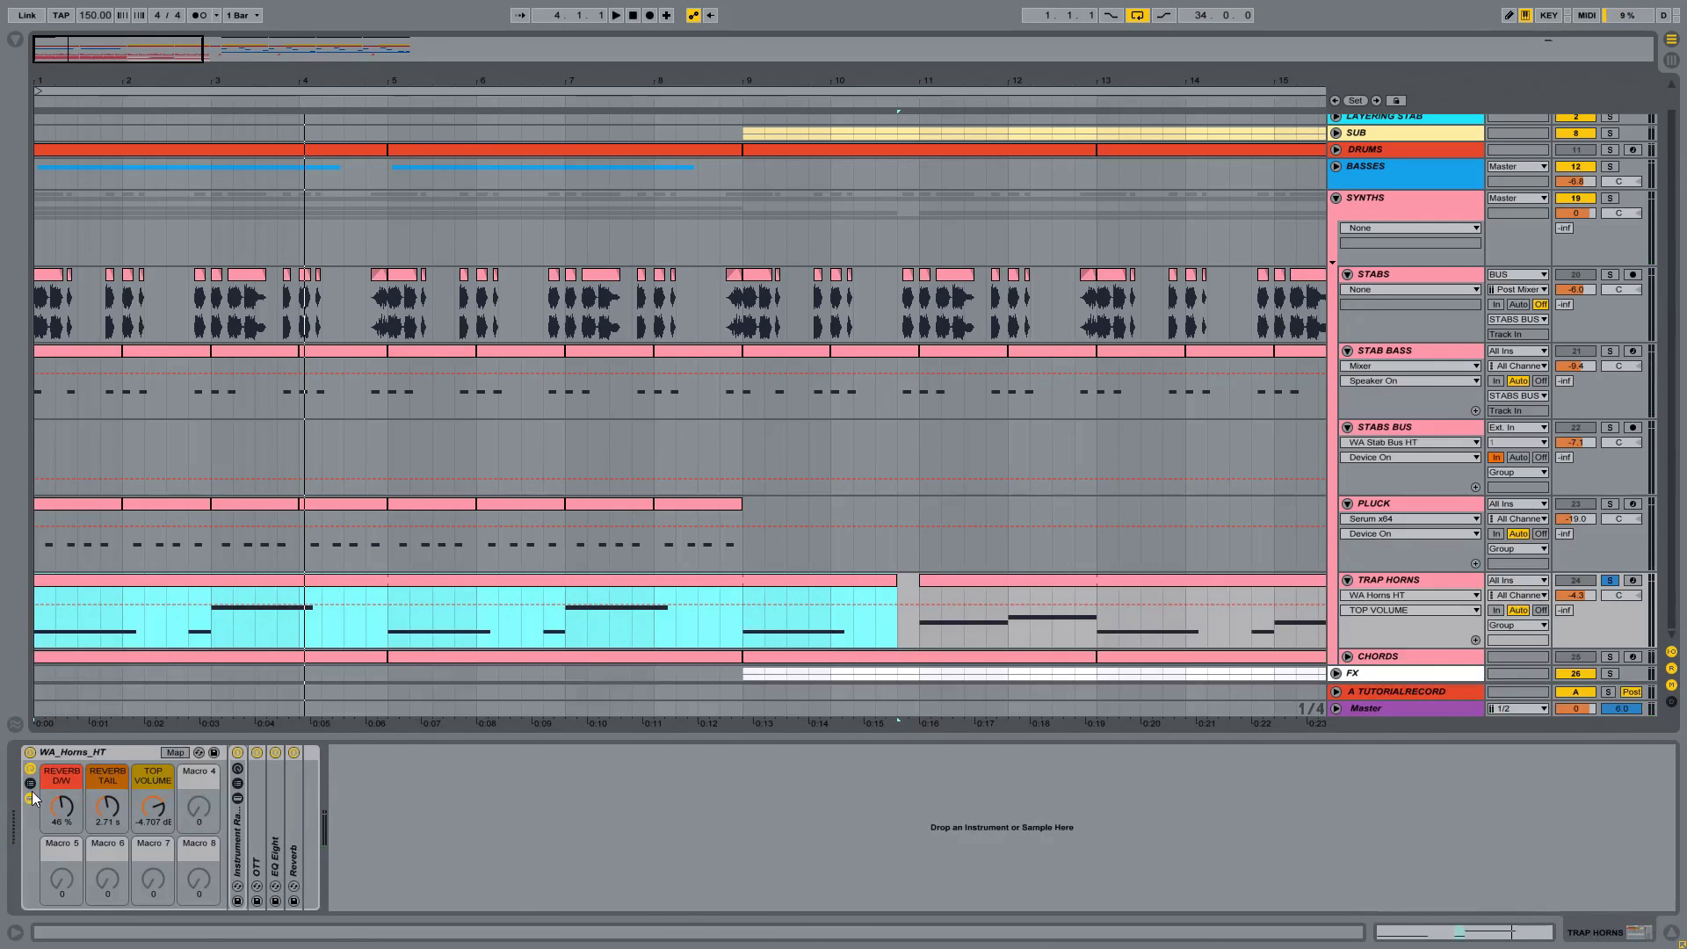
click(31, 782)
double_click(475, 855)
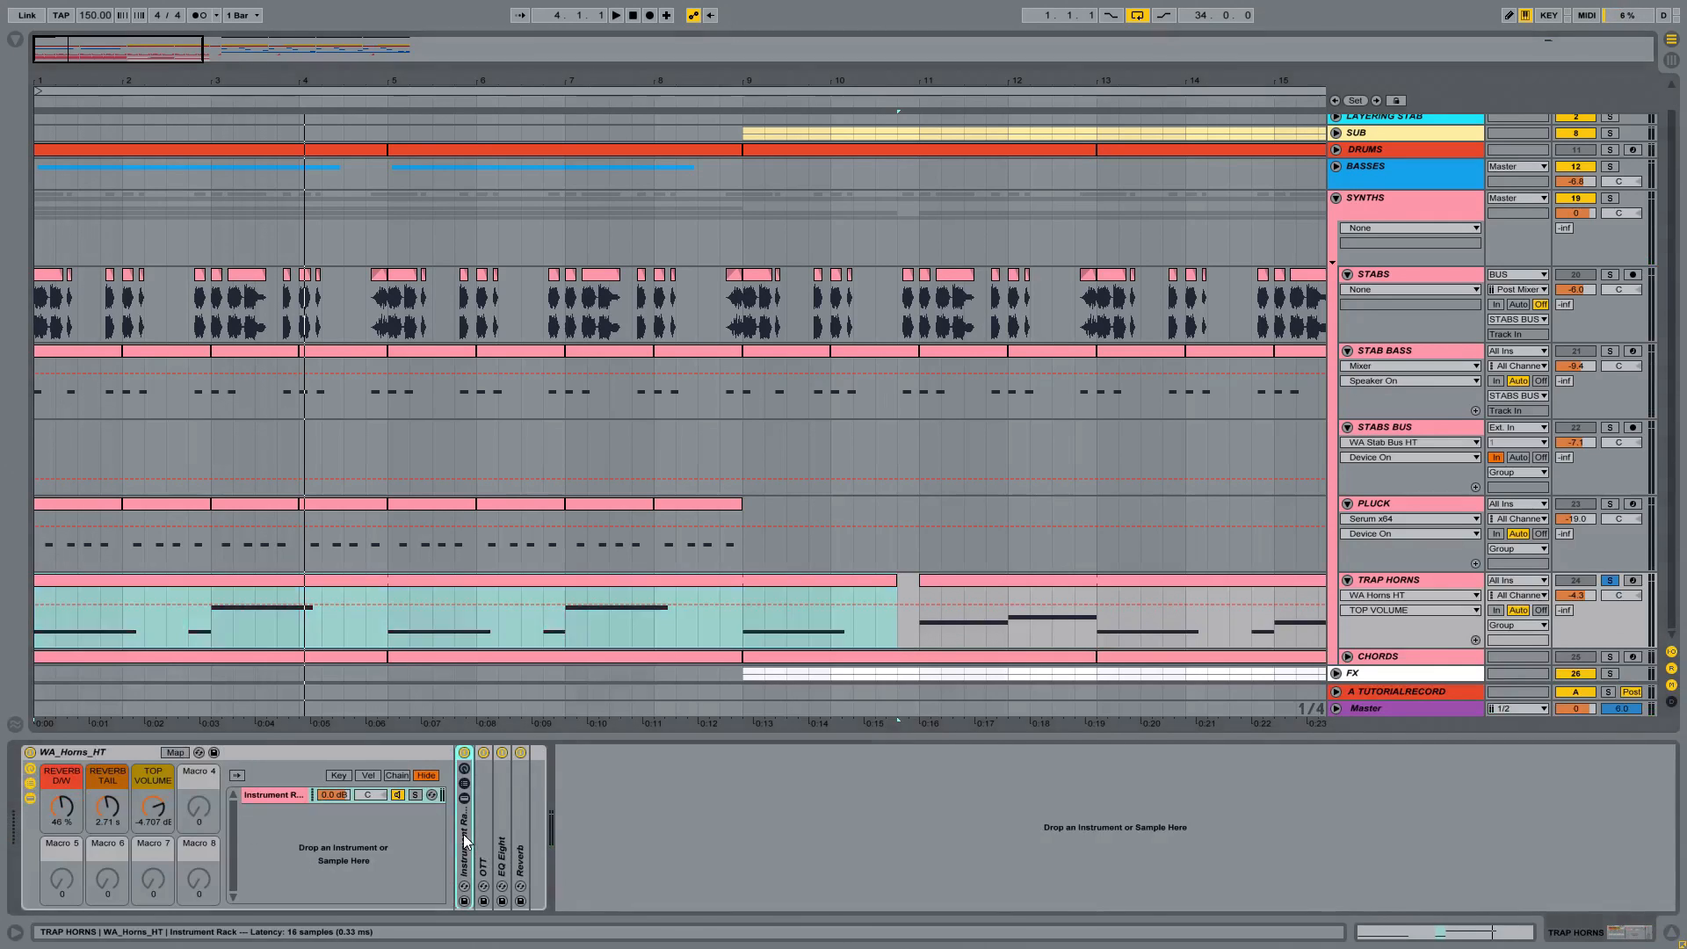
Step: Open a widened browser at Packs, collapse the Guitar and Bass pack and select the Orchestral Brass pack
click(15, 41)
click(46, 263)
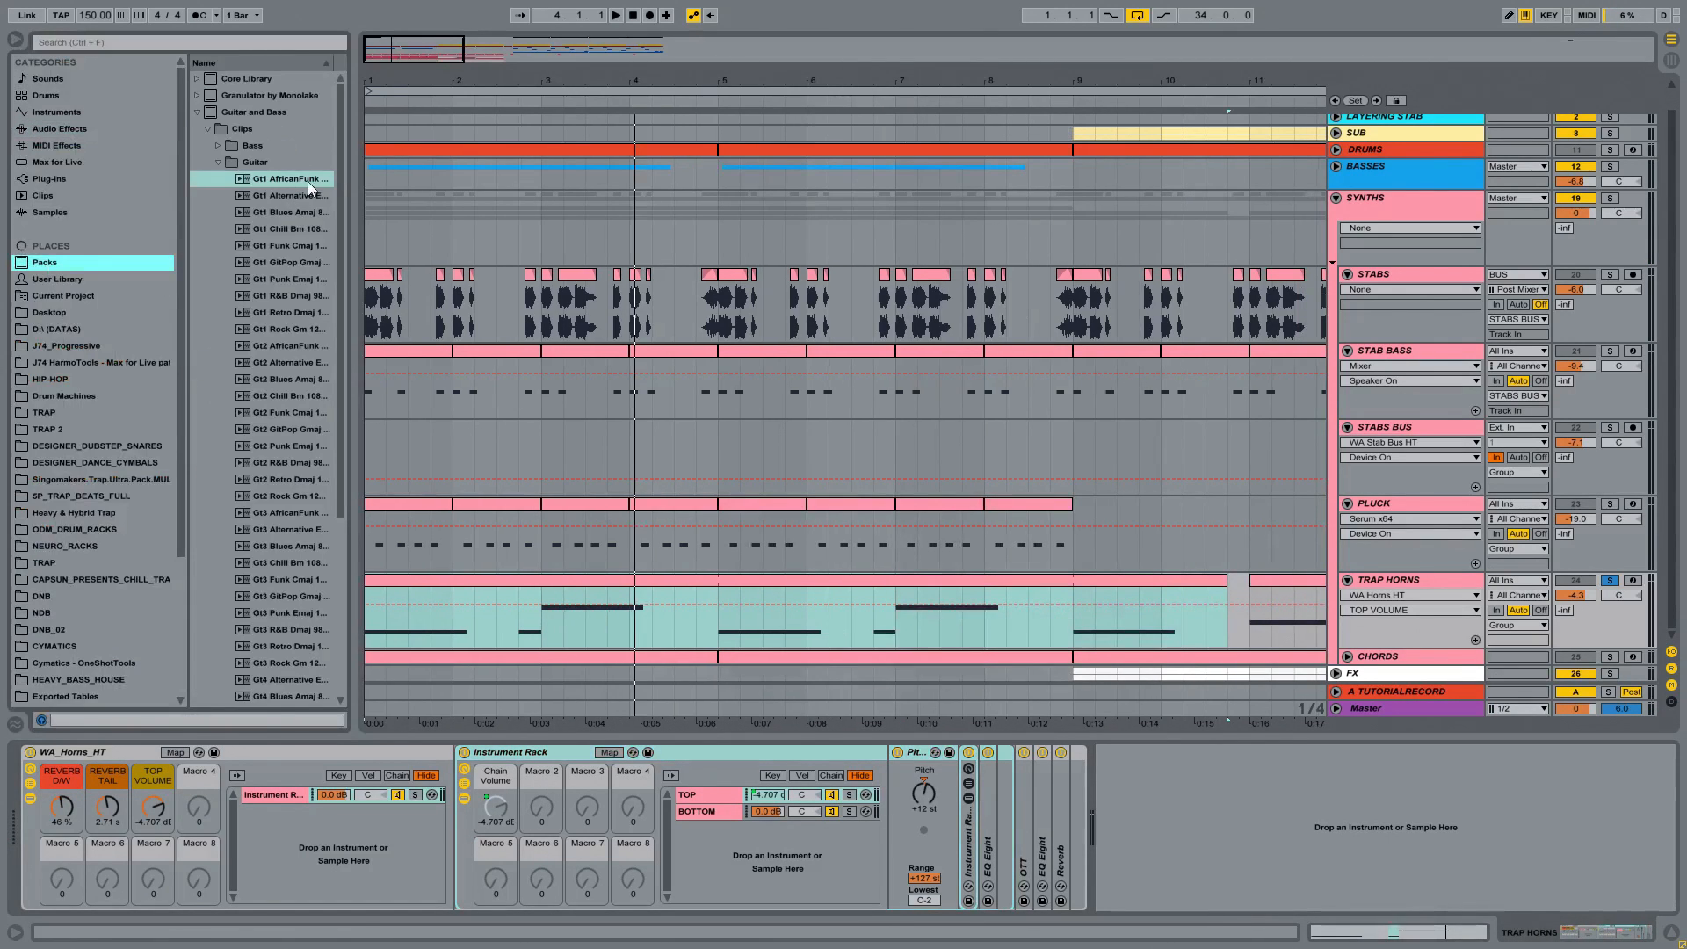
drag(355, 164, 476, 155)
click(197, 113)
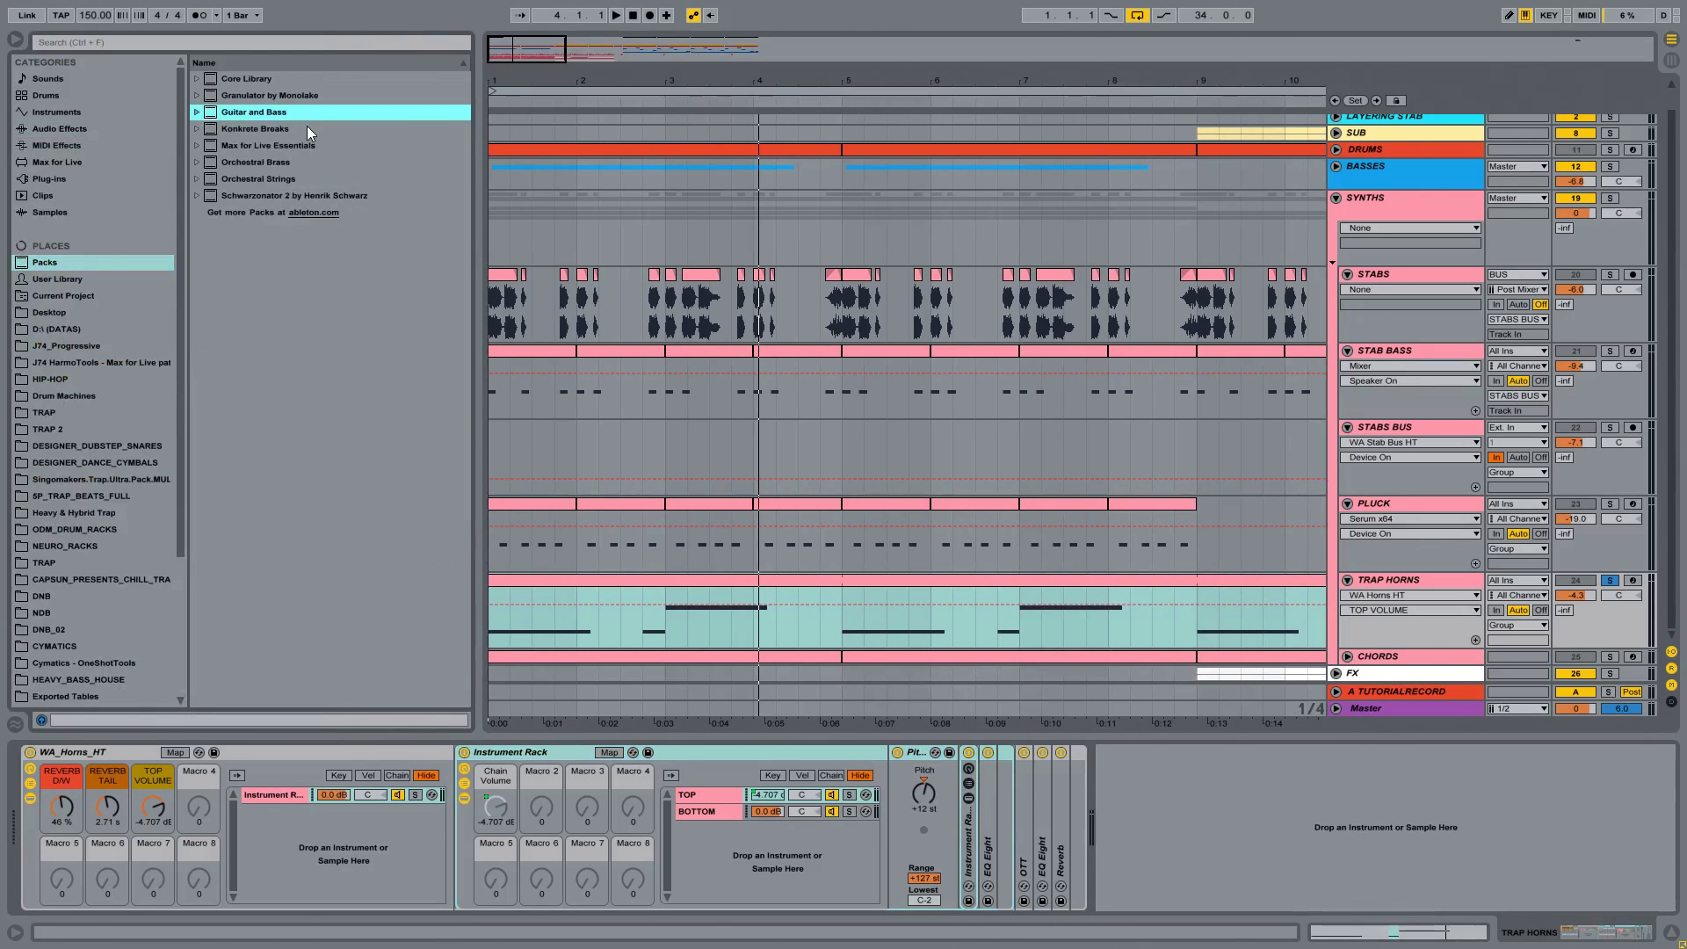
click(275, 162)
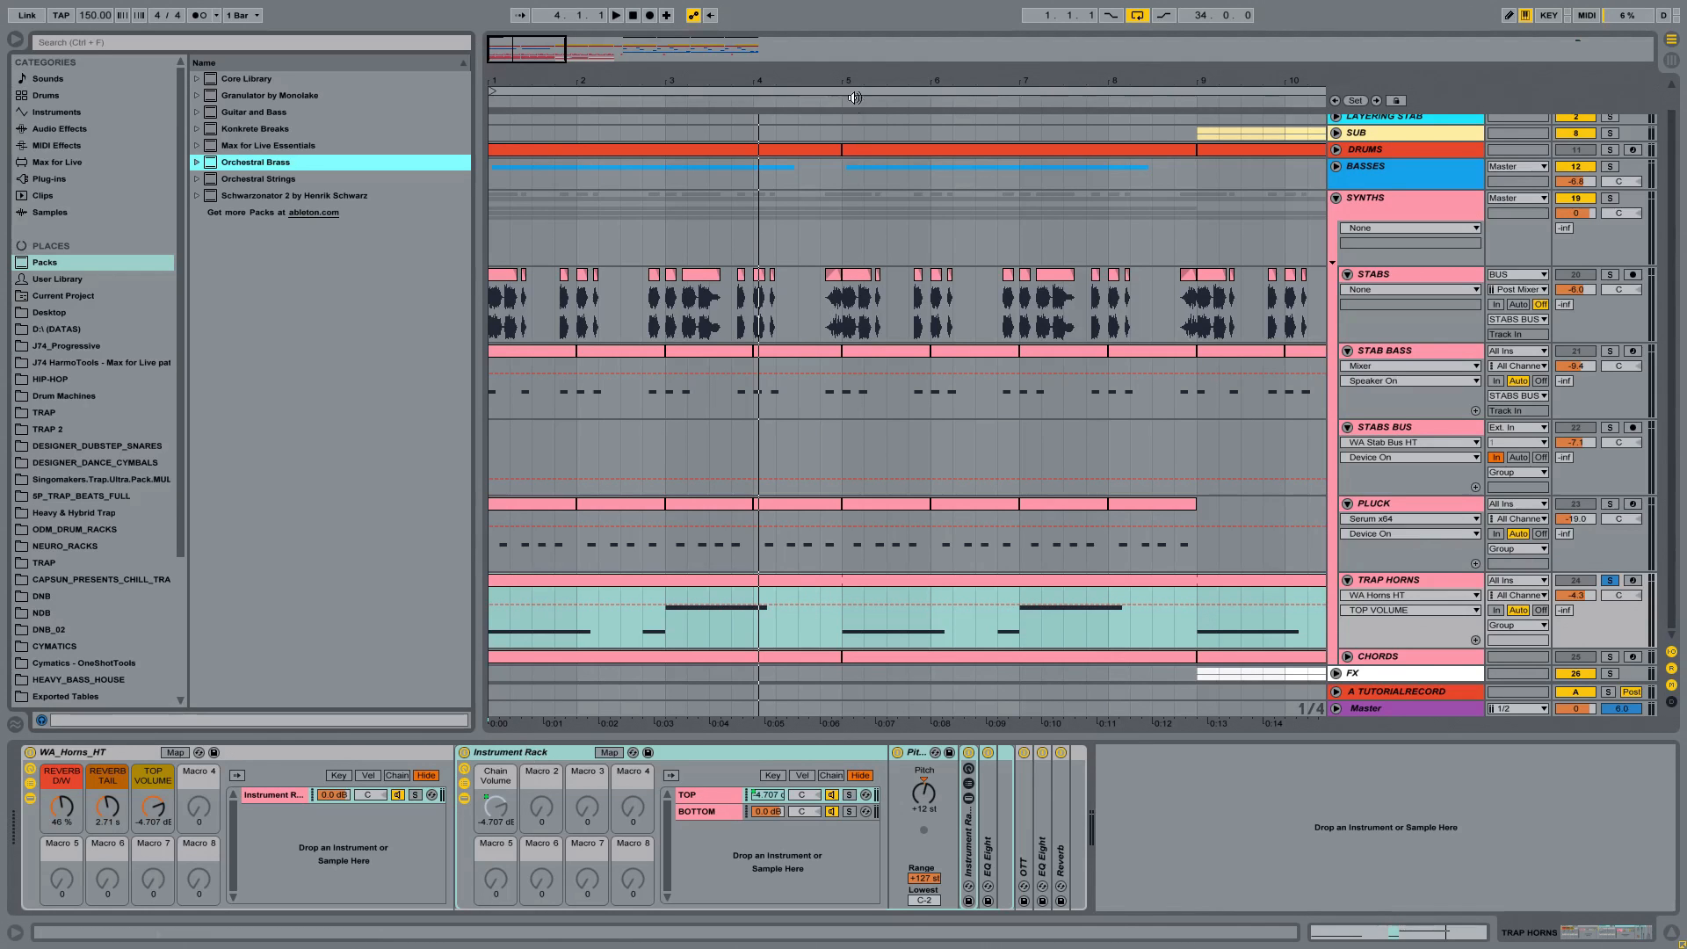
Step: Audition the soloed TRAP HORNS track again from its first clip, with more of the arrangement in view, and stop playback
drag(860, 82, 643, 65)
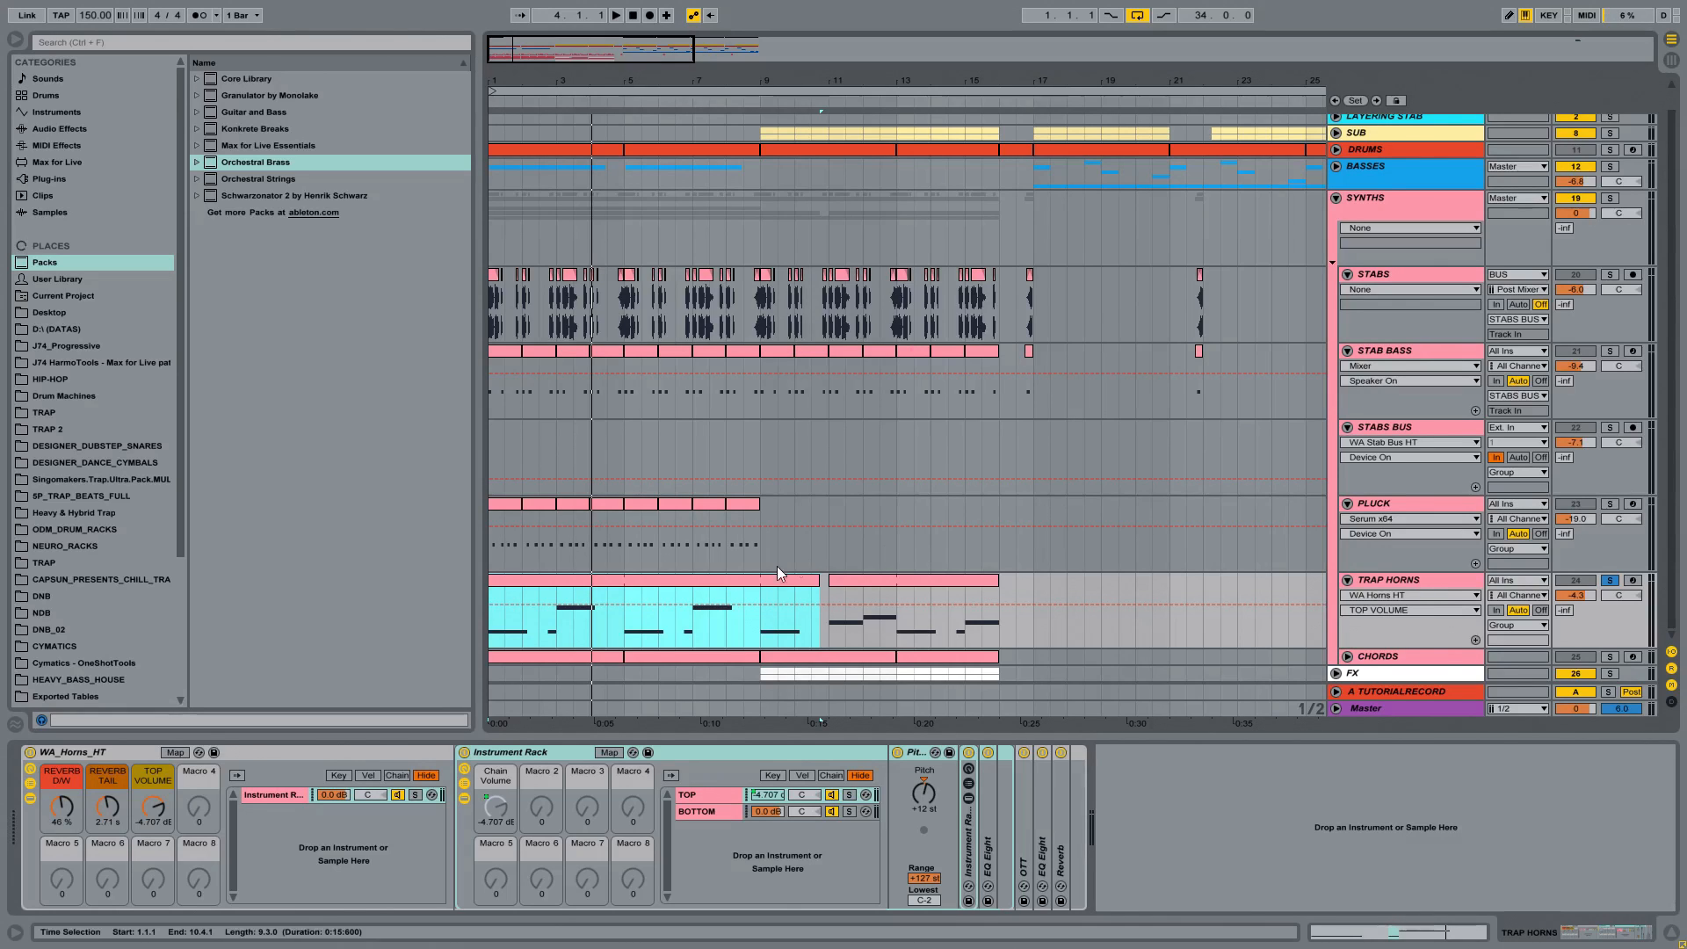
click(687, 583)
key(space)
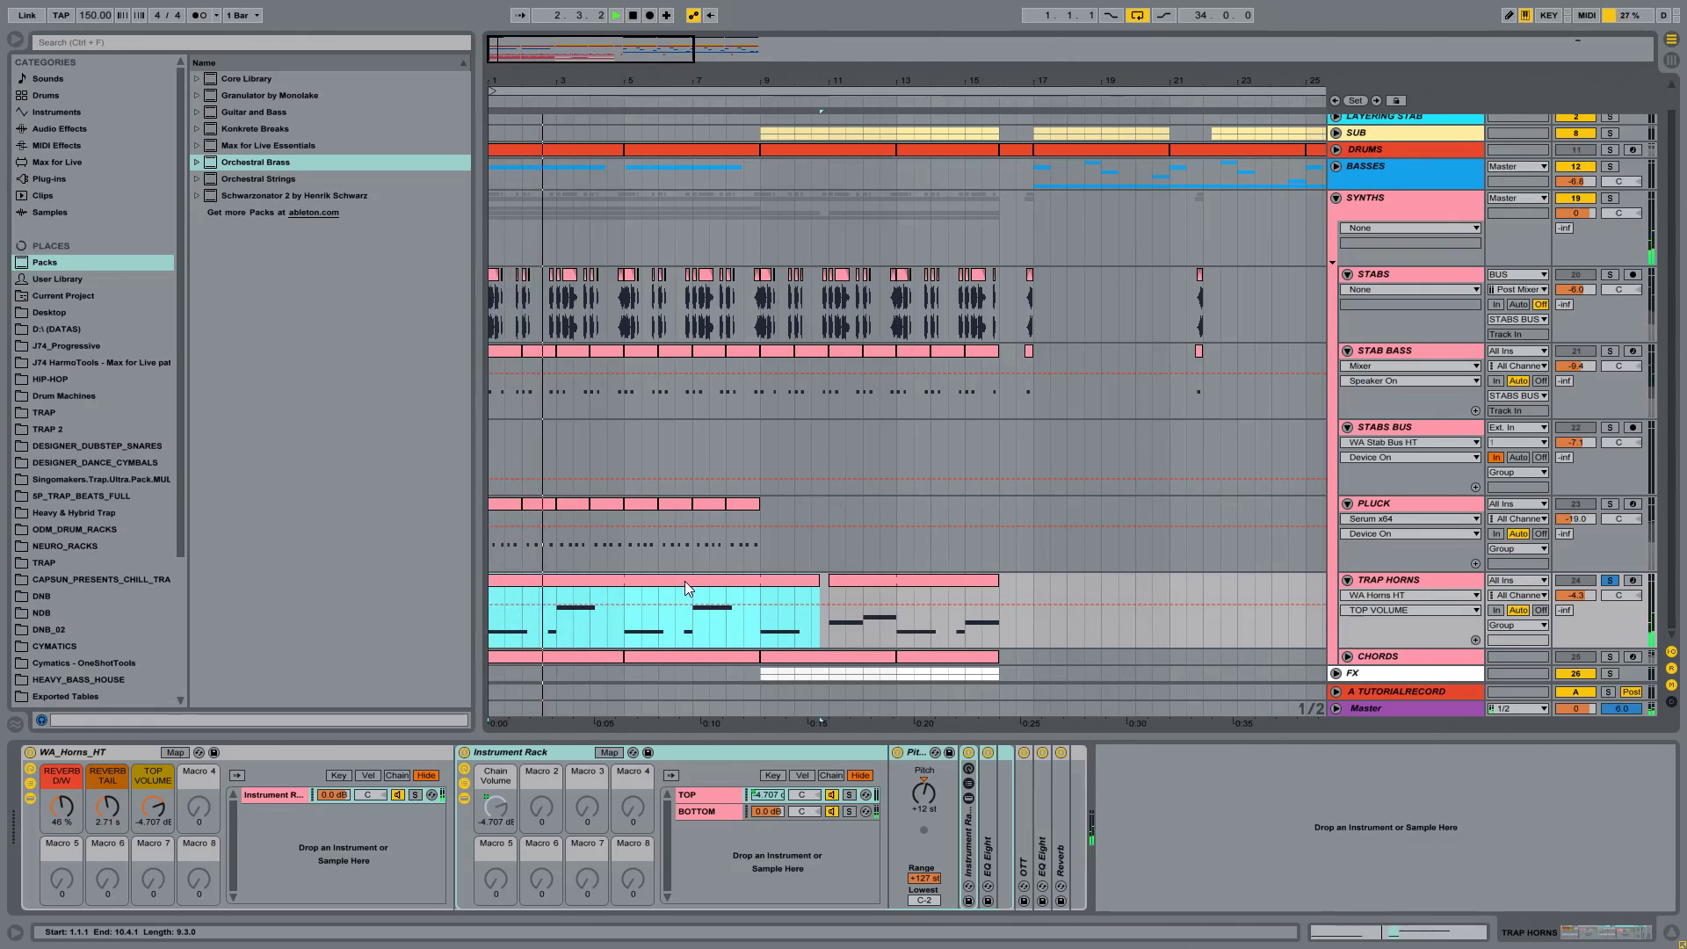
click(1410, 580)
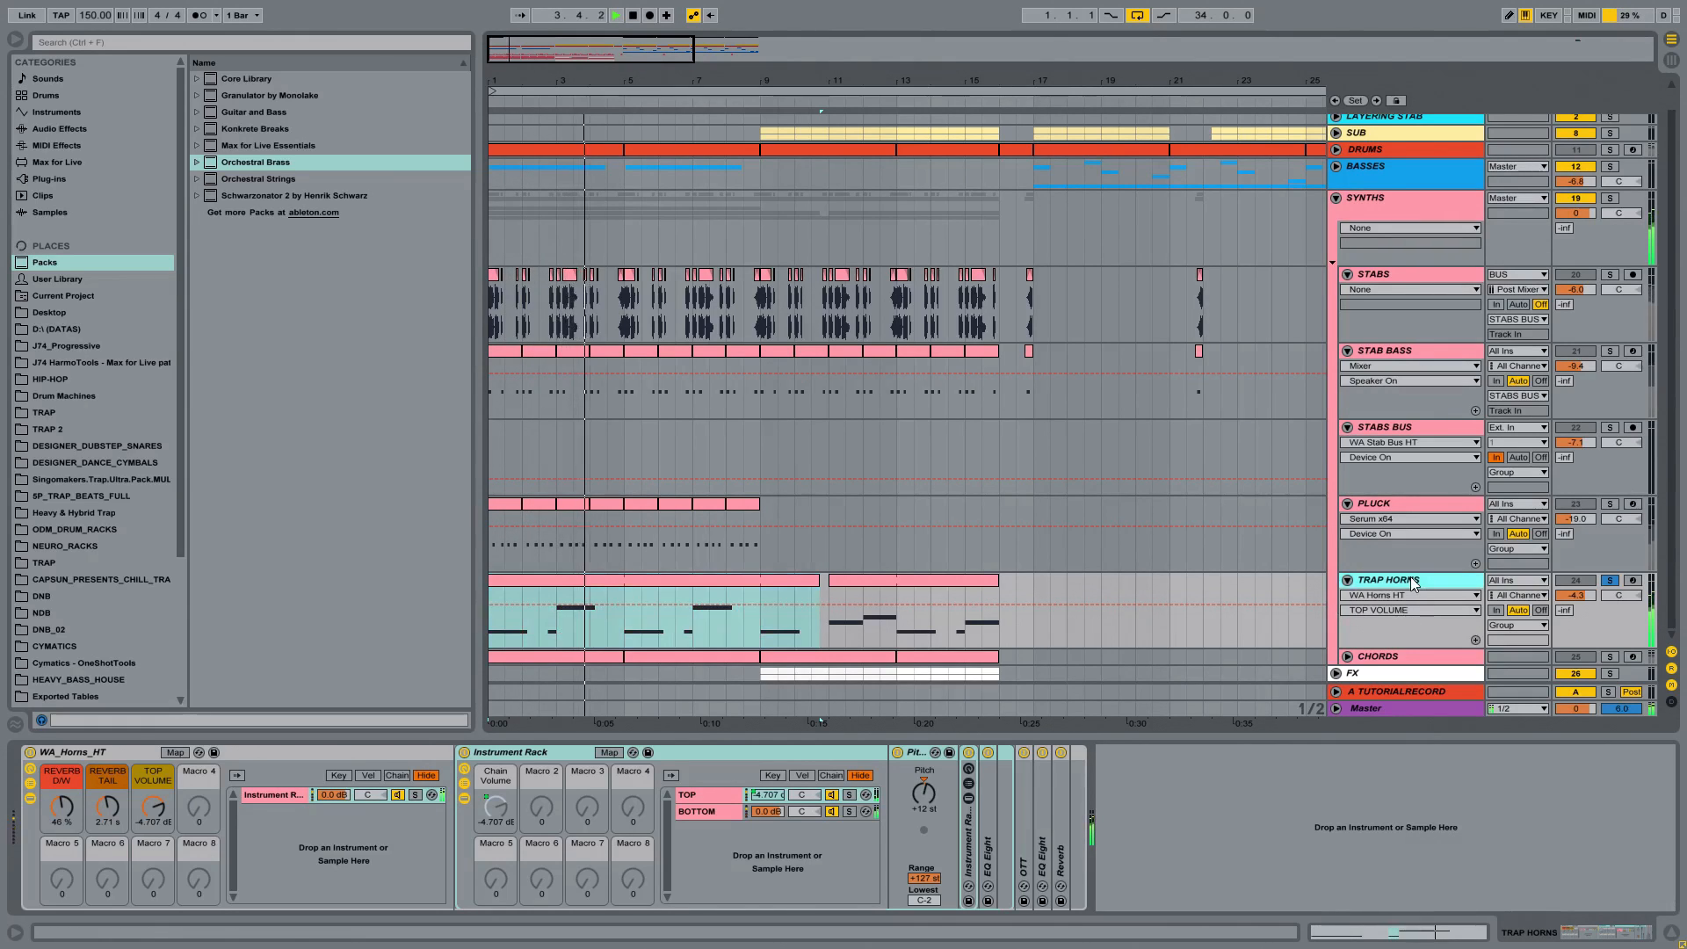
key(space)
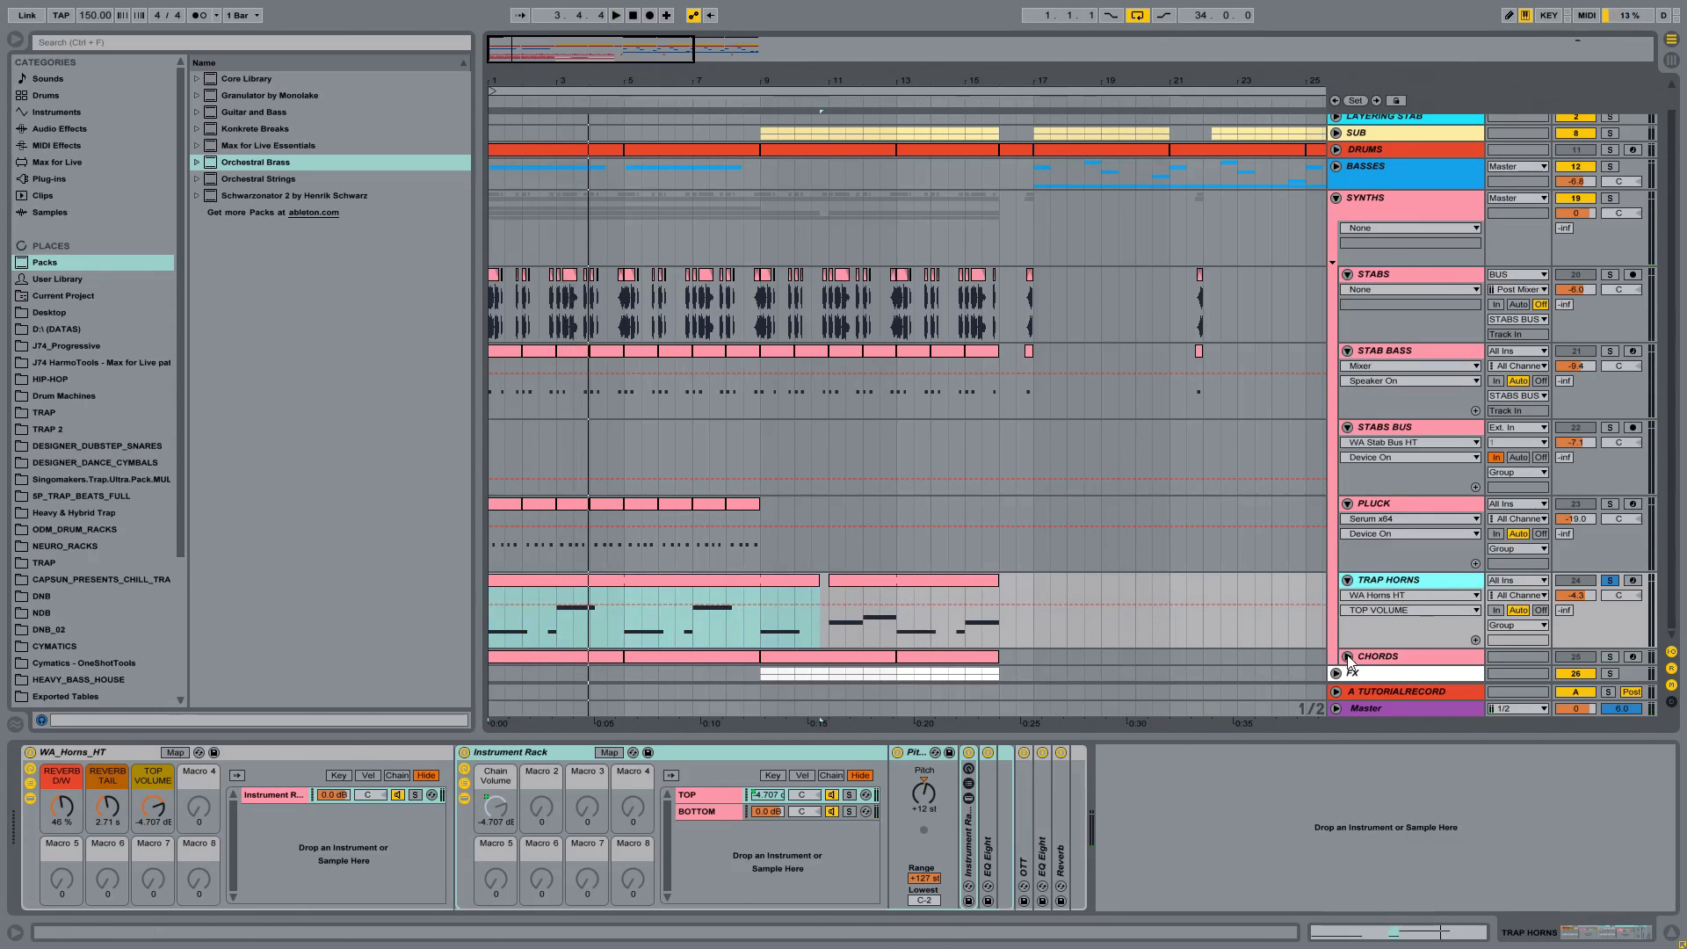
Step: Unfold and solo the CHORDS track, audition it from its first clip at bar 1, and clear the solo
click(1348, 657)
click(1444, 601)
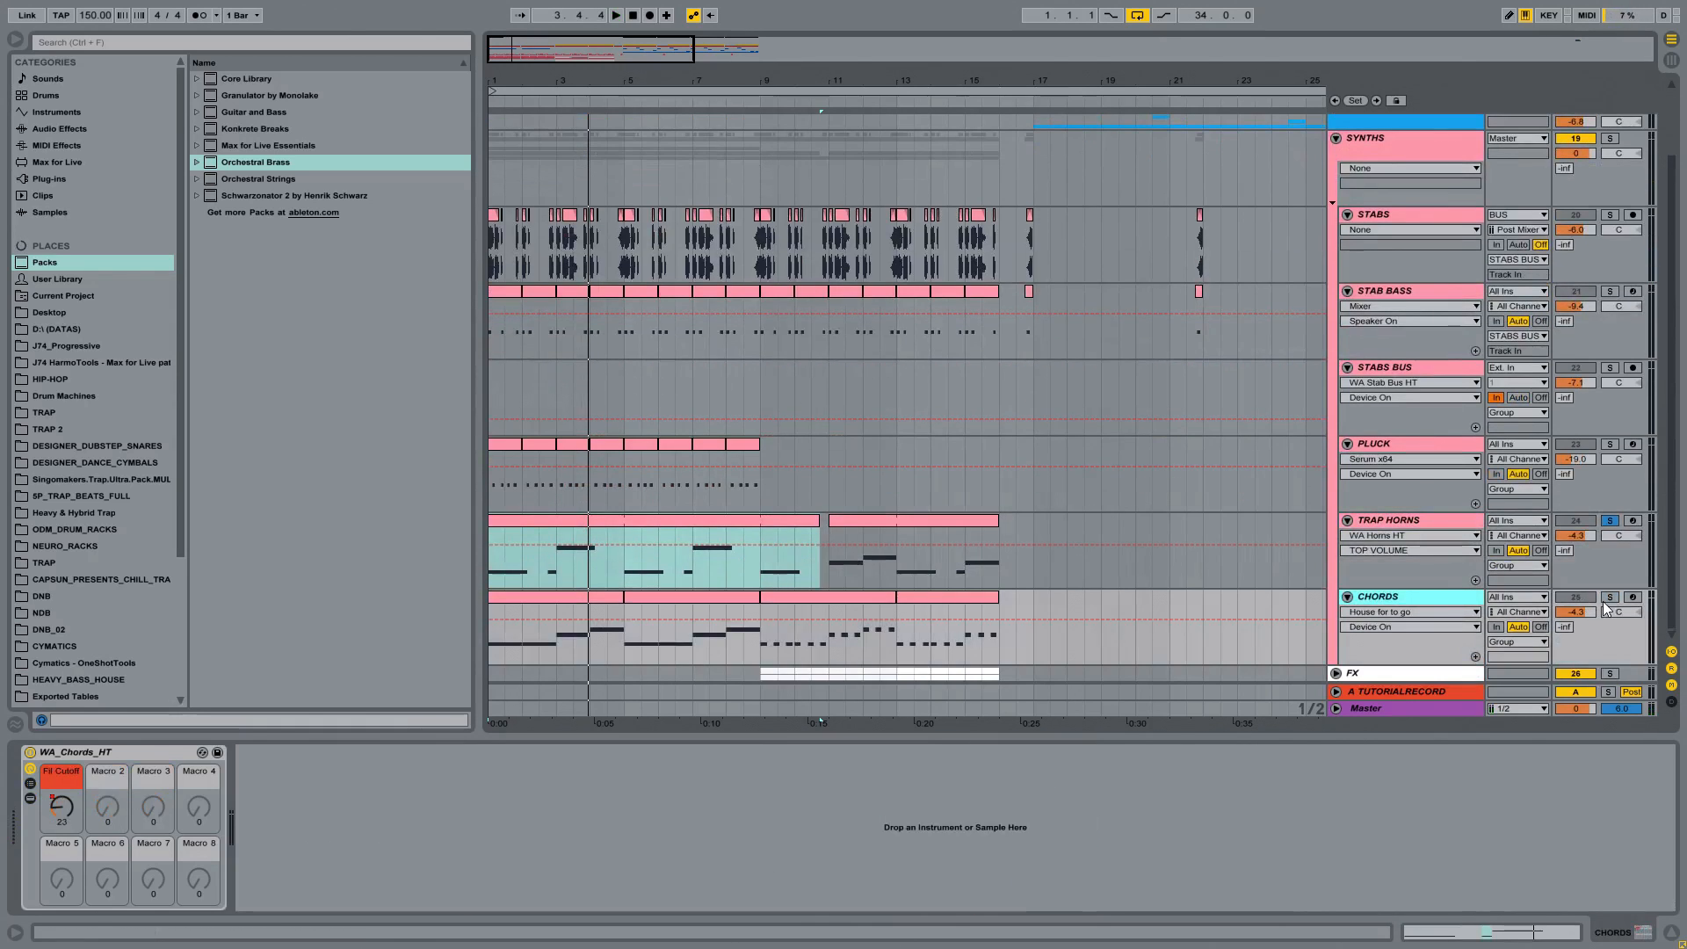
click(597, 601)
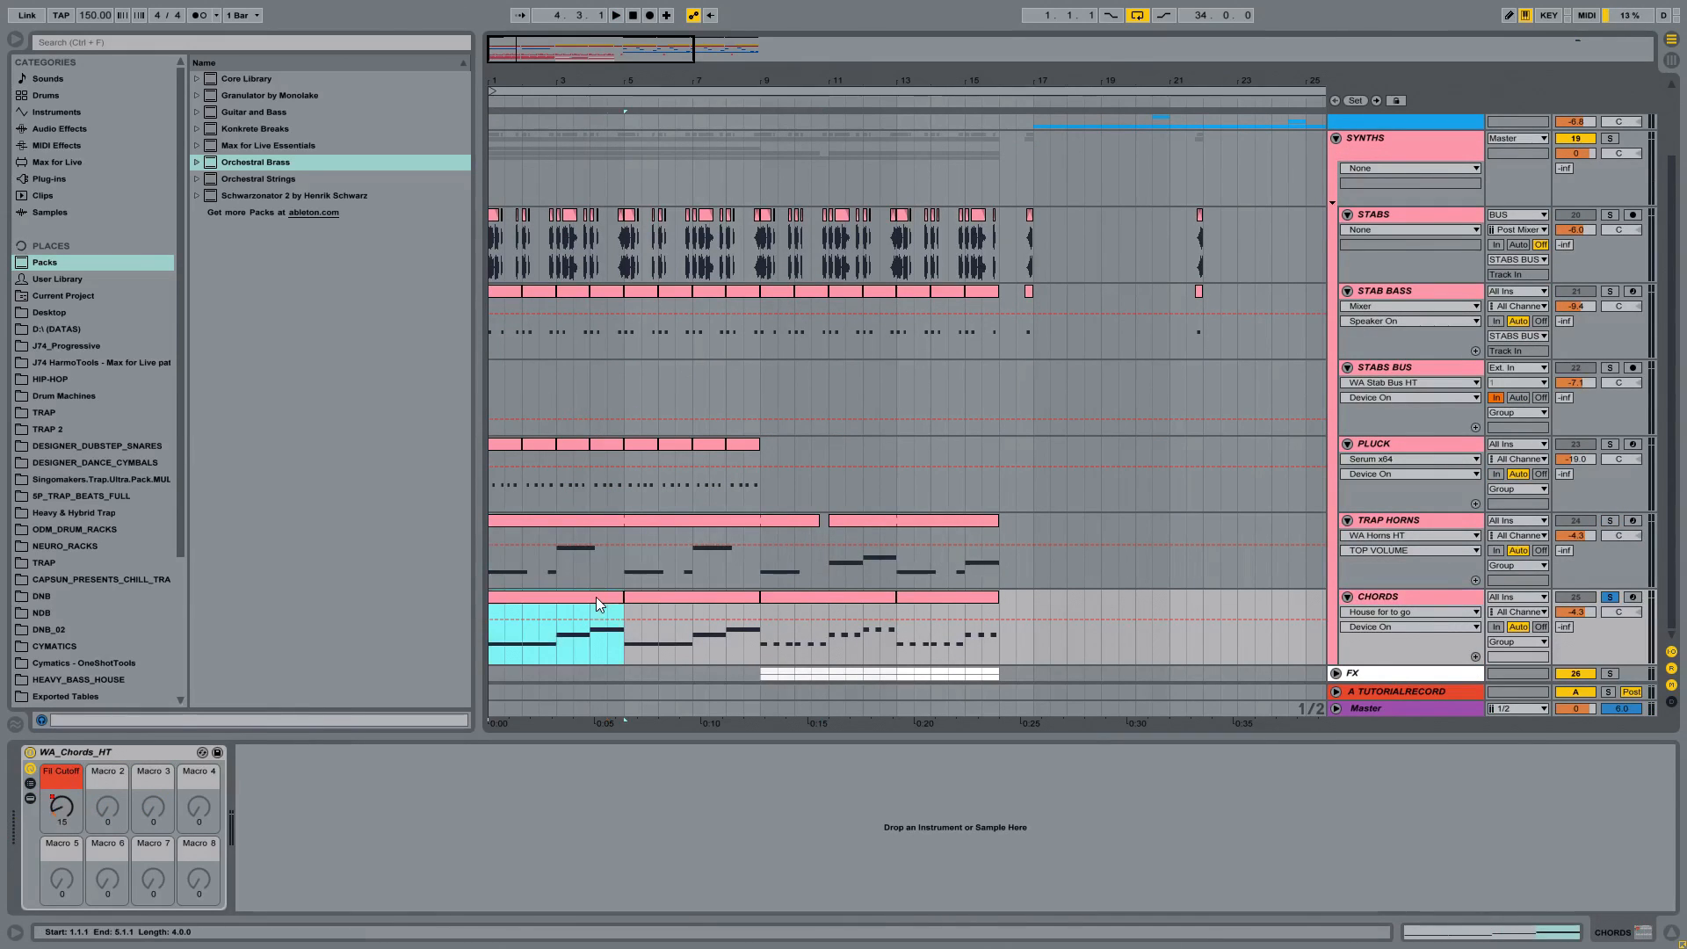
key(space)
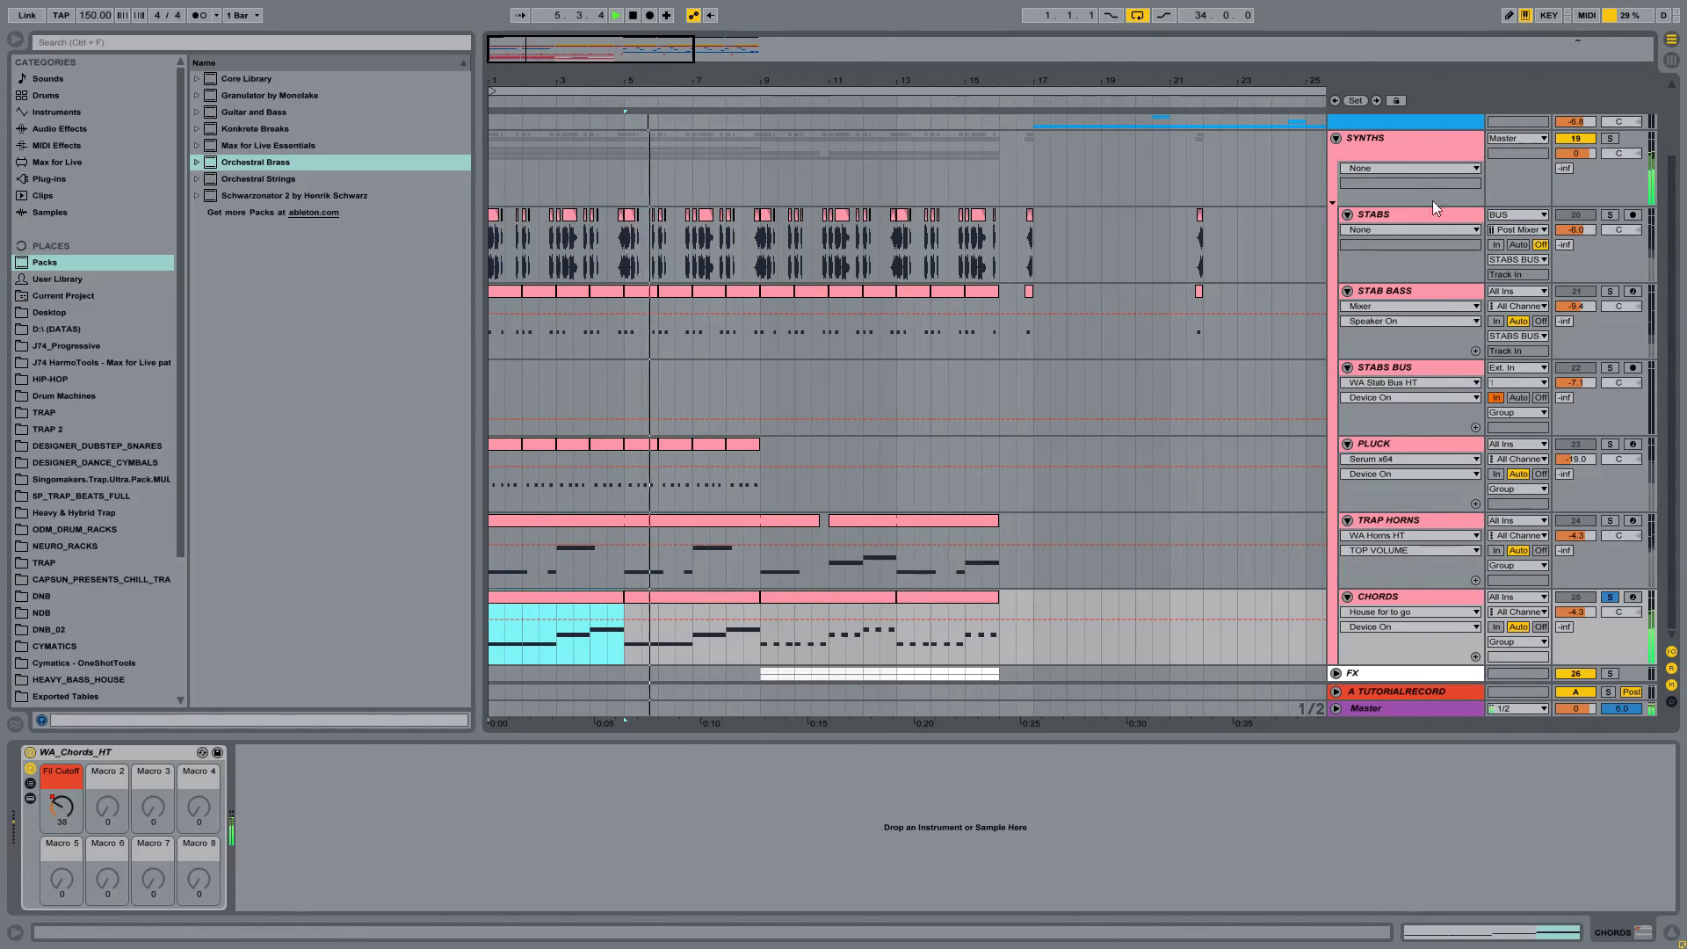
click(1610, 597)
key(space)
Step: Fold the SYNTHS group, unfold the FX group with its SWEEP and NOISE SWEEP tracks, and show the device on SWEEP
click(1336, 139)
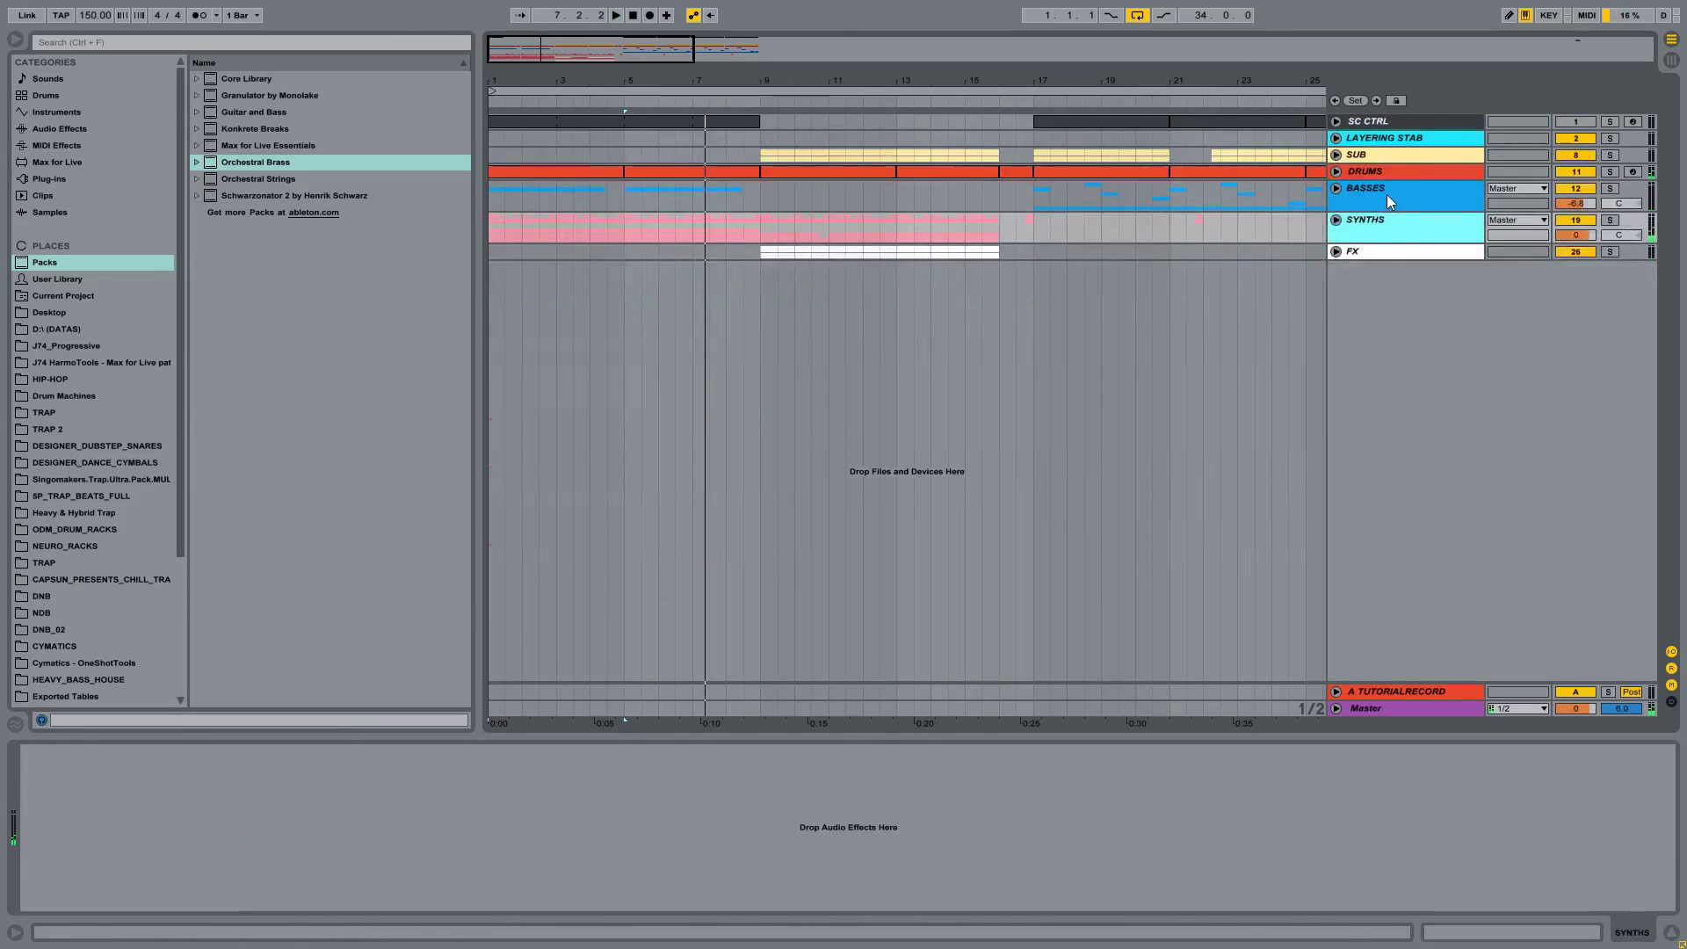
click(1337, 252)
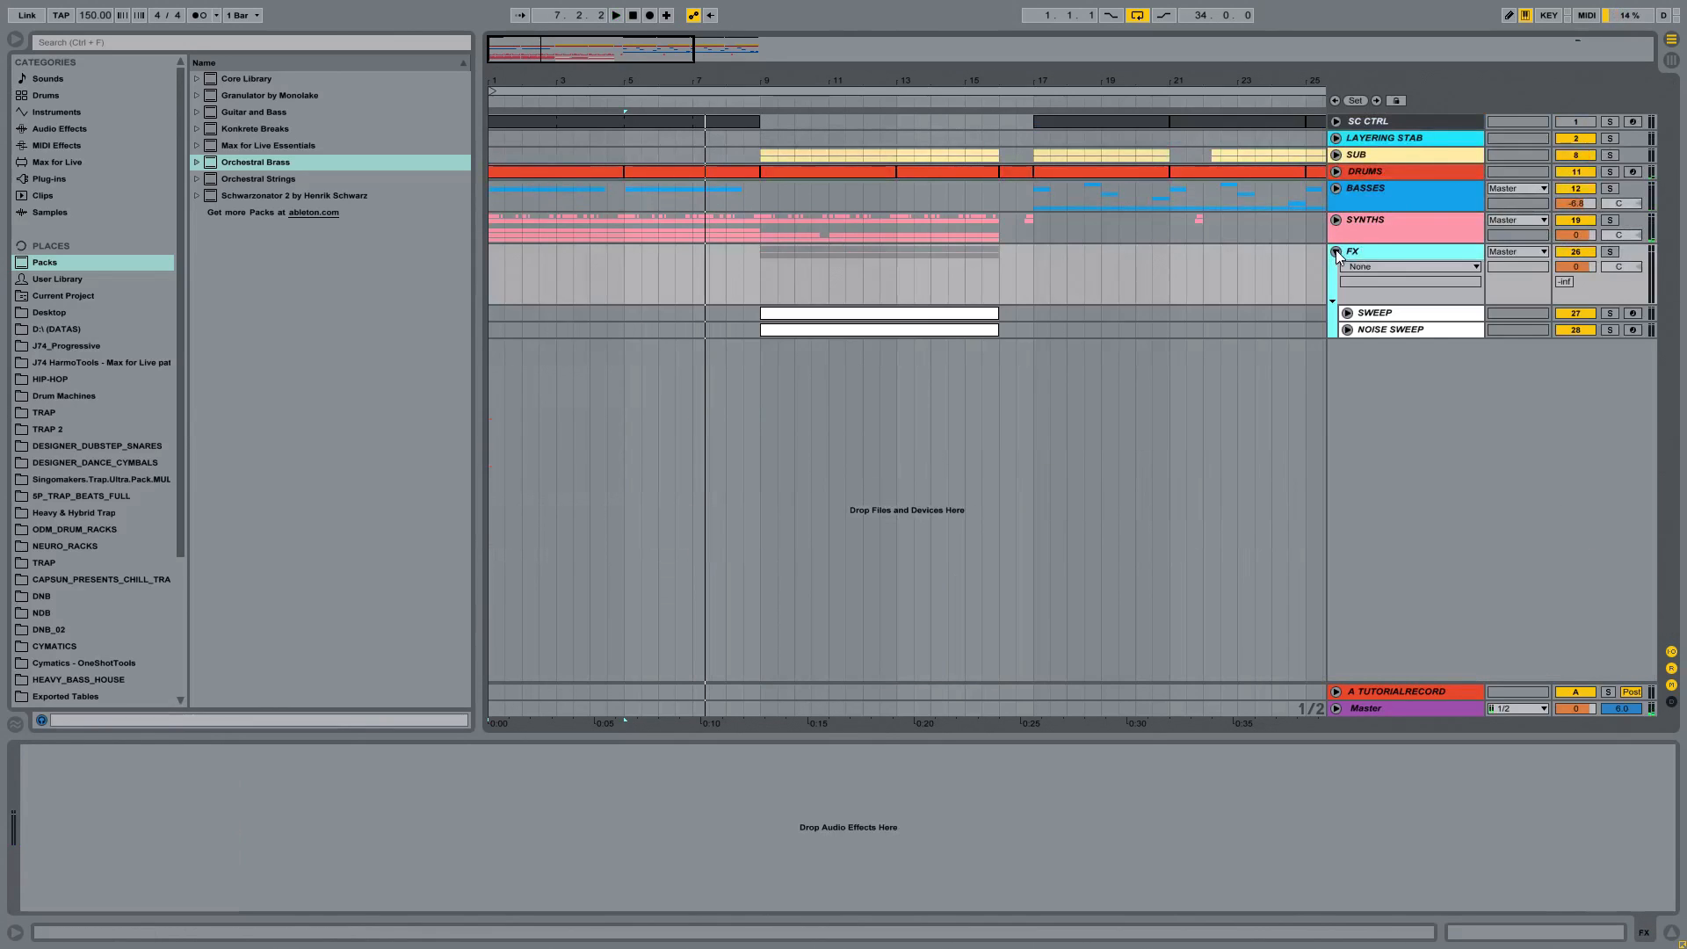
click(1347, 313)
click(1347, 389)
click(1389, 313)
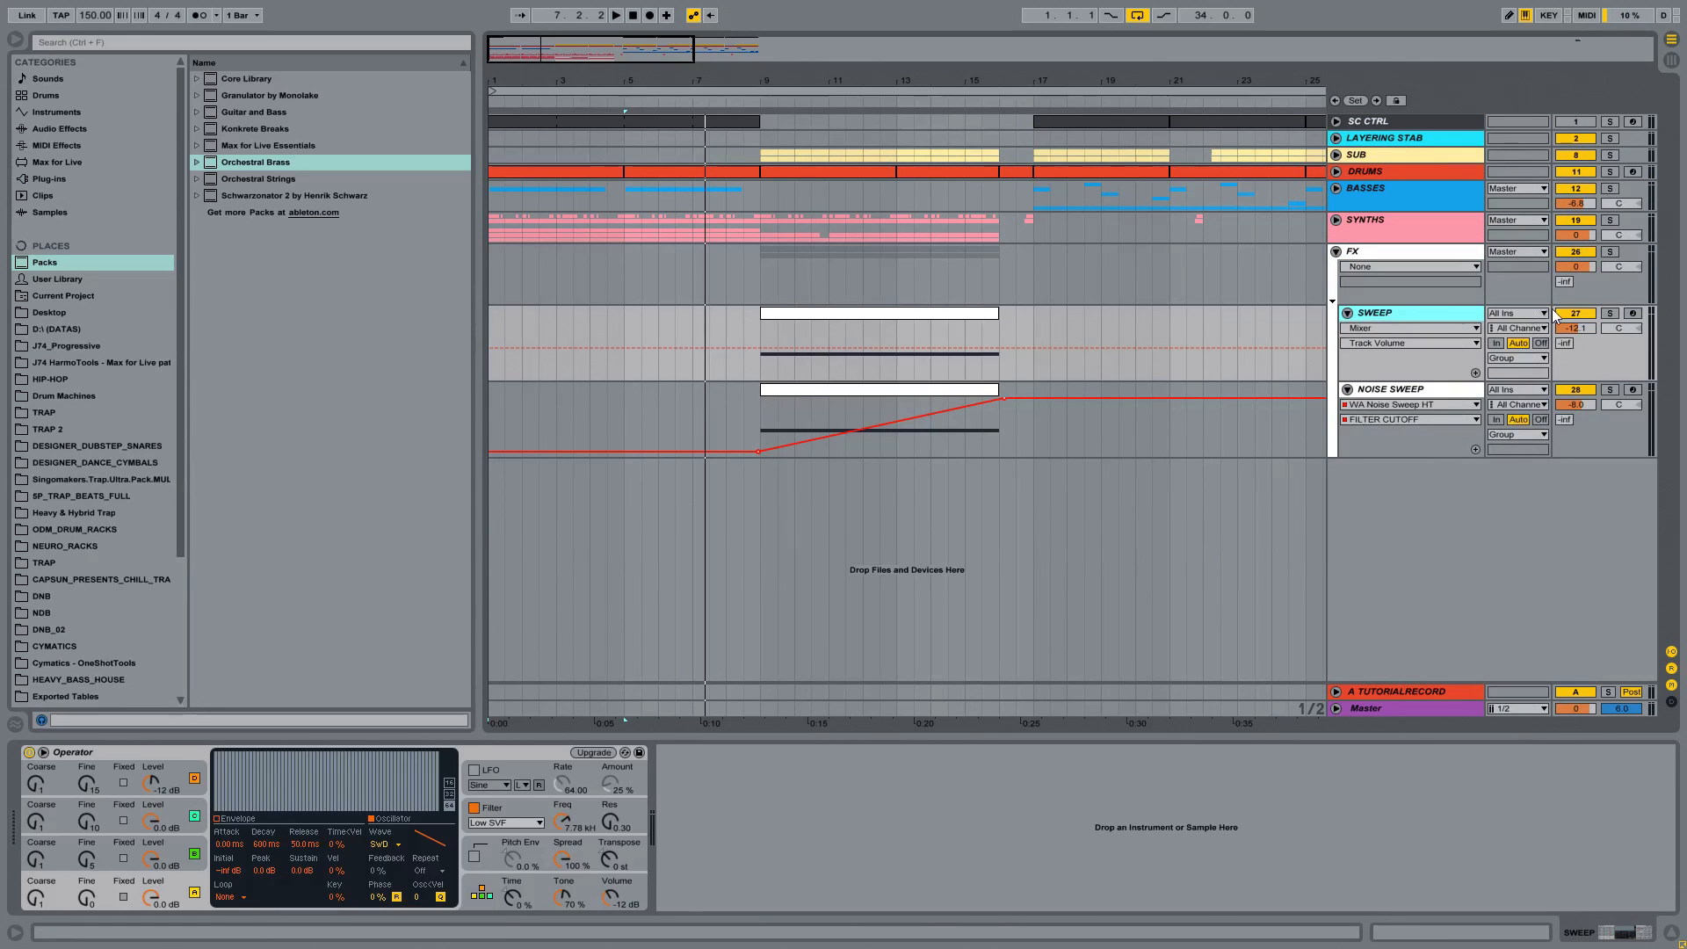
Step: Solo SWEEP and play its clip from bar 9, and switch the solo to NOISE SWEEP to audition its clip
click(1610, 313)
click(1146, 322)
click(957, 319)
key(space)
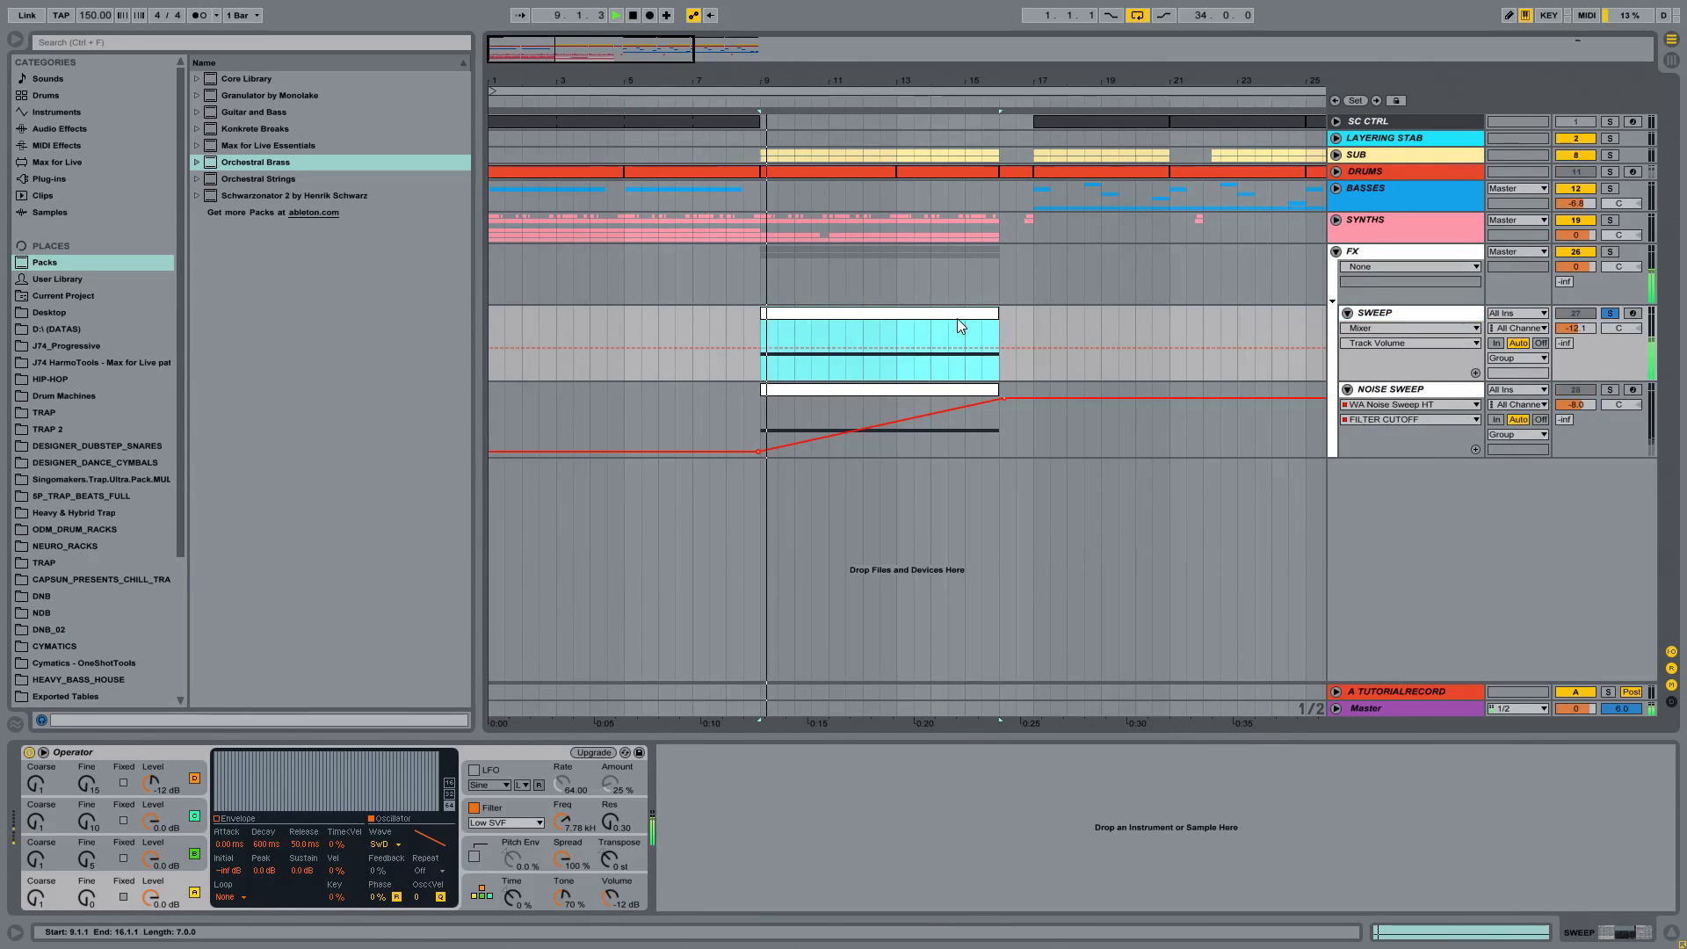
click(1611, 390)
click(832, 397)
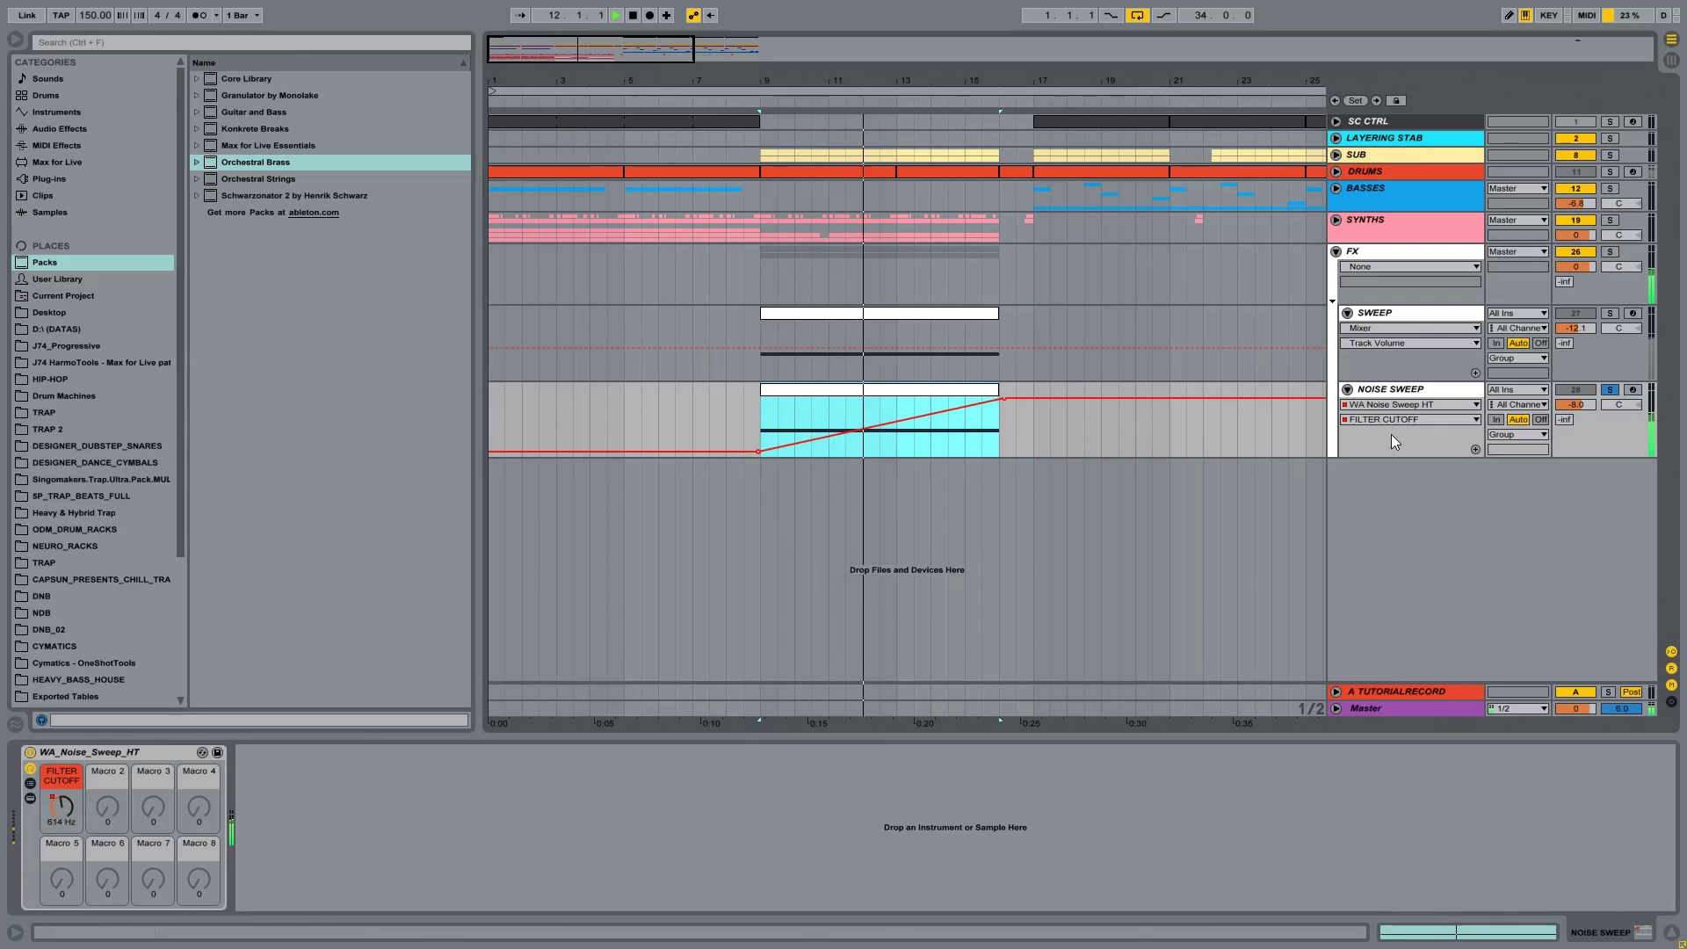
Step: Solo SWEEP again, replay its clip from bar 9, and clear the solo
click(1432, 313)
click(1609, 314)
key(space)
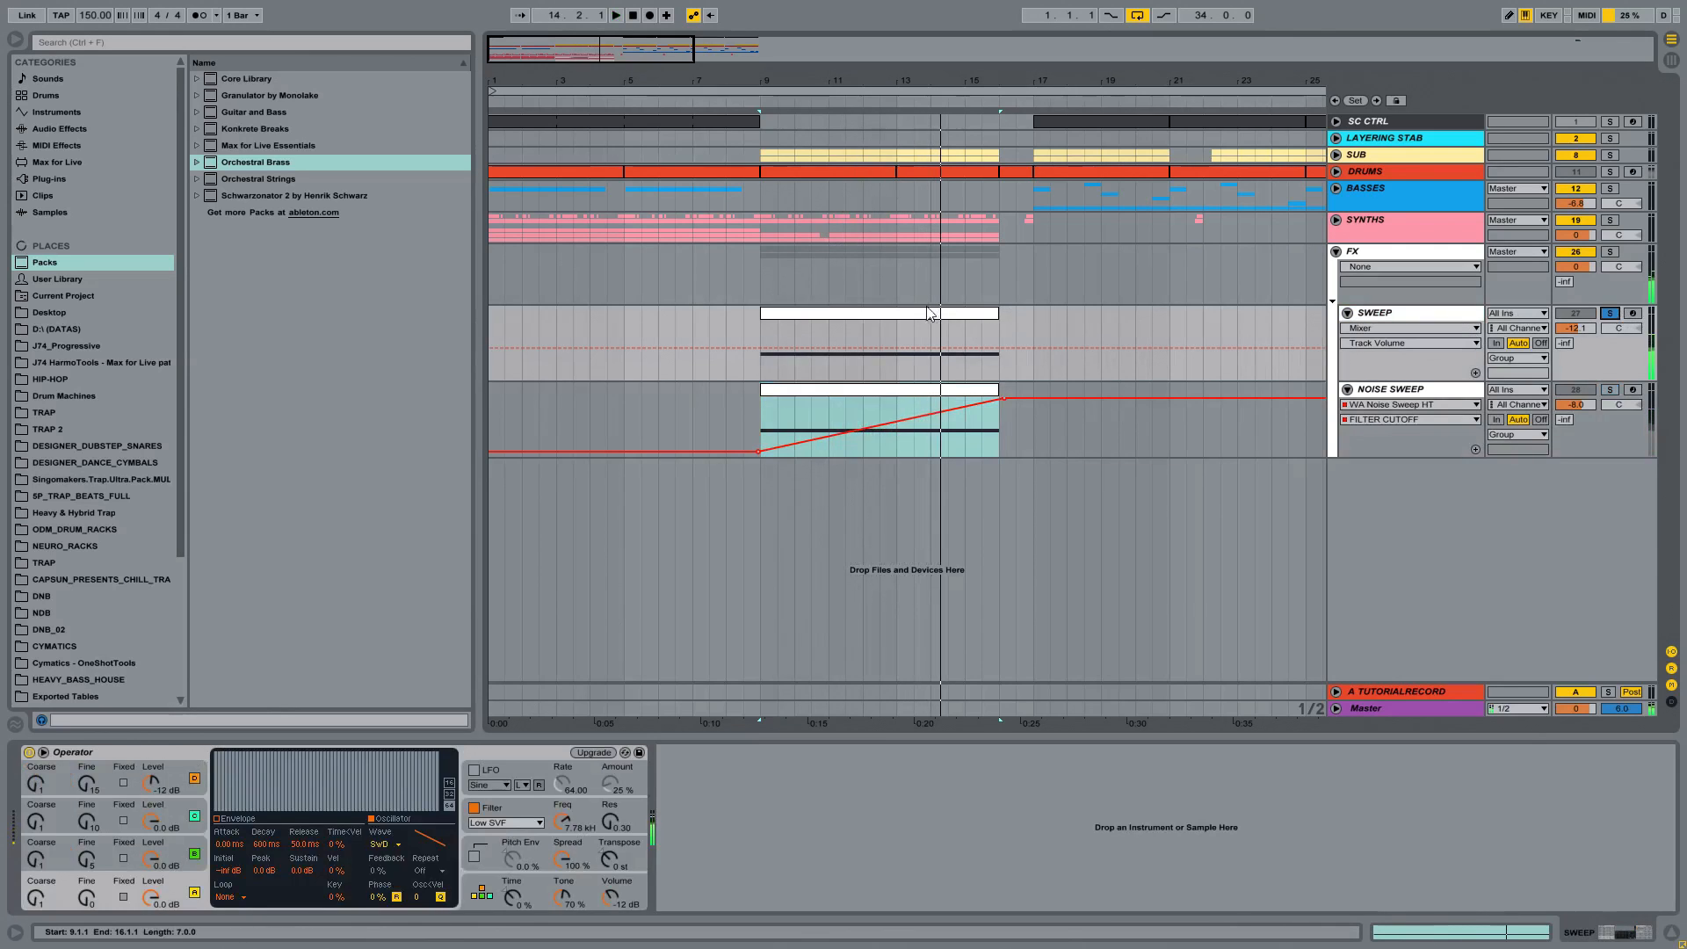
click(917, 319)
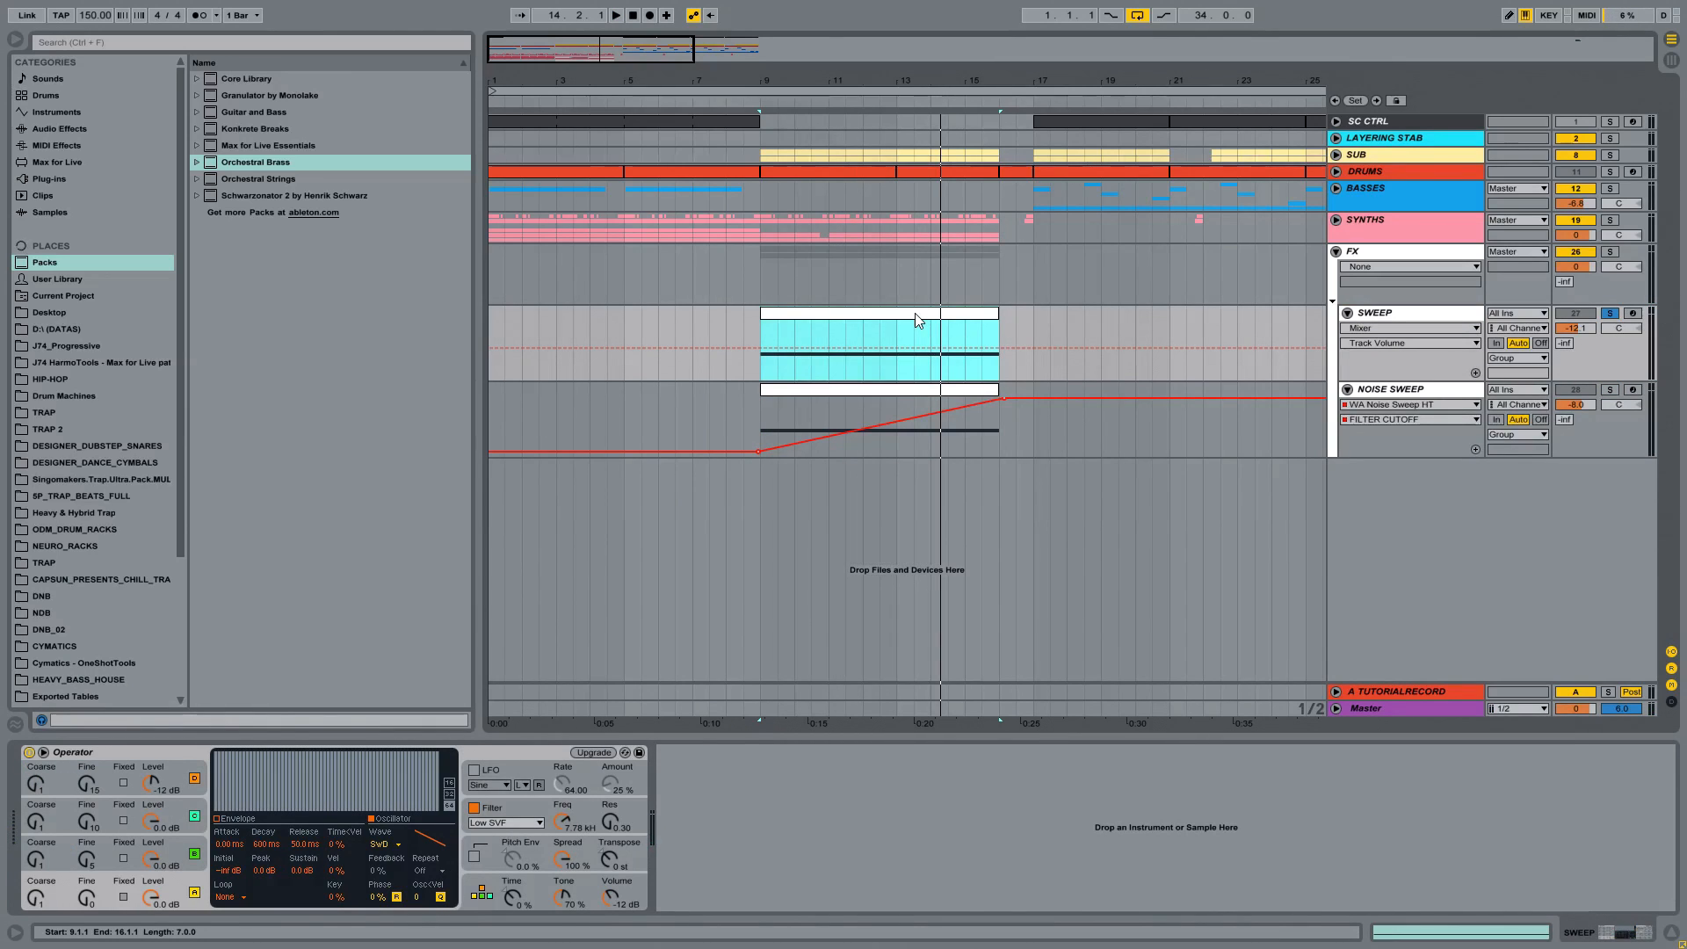
key(space)
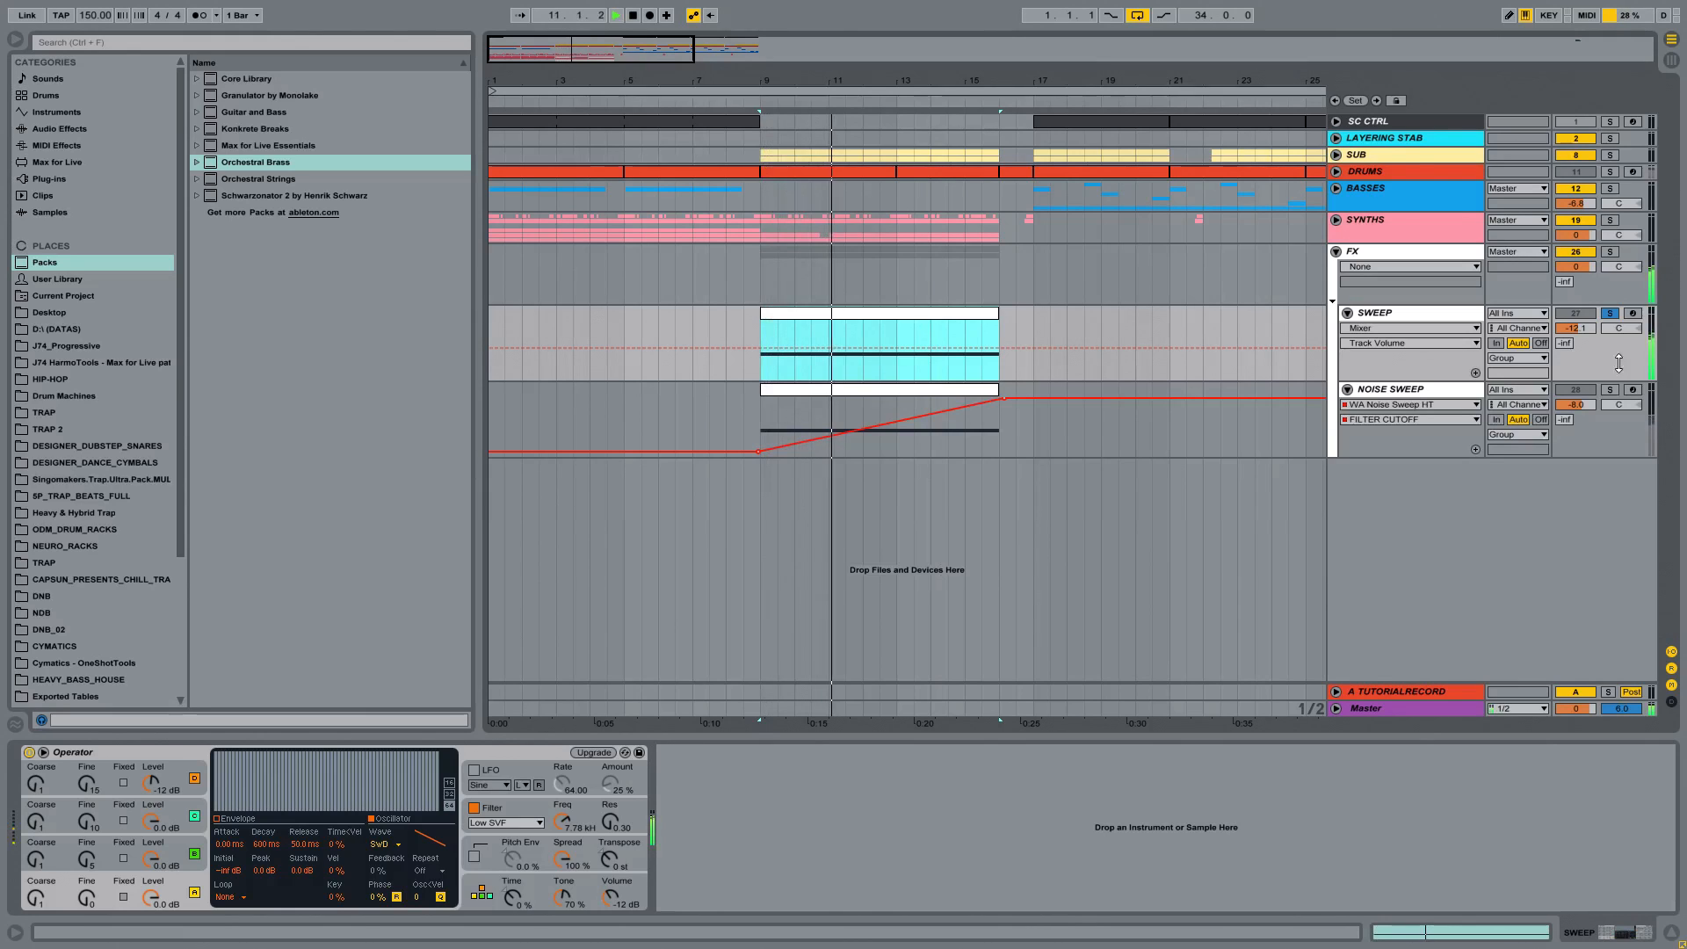
click(1610, 314)
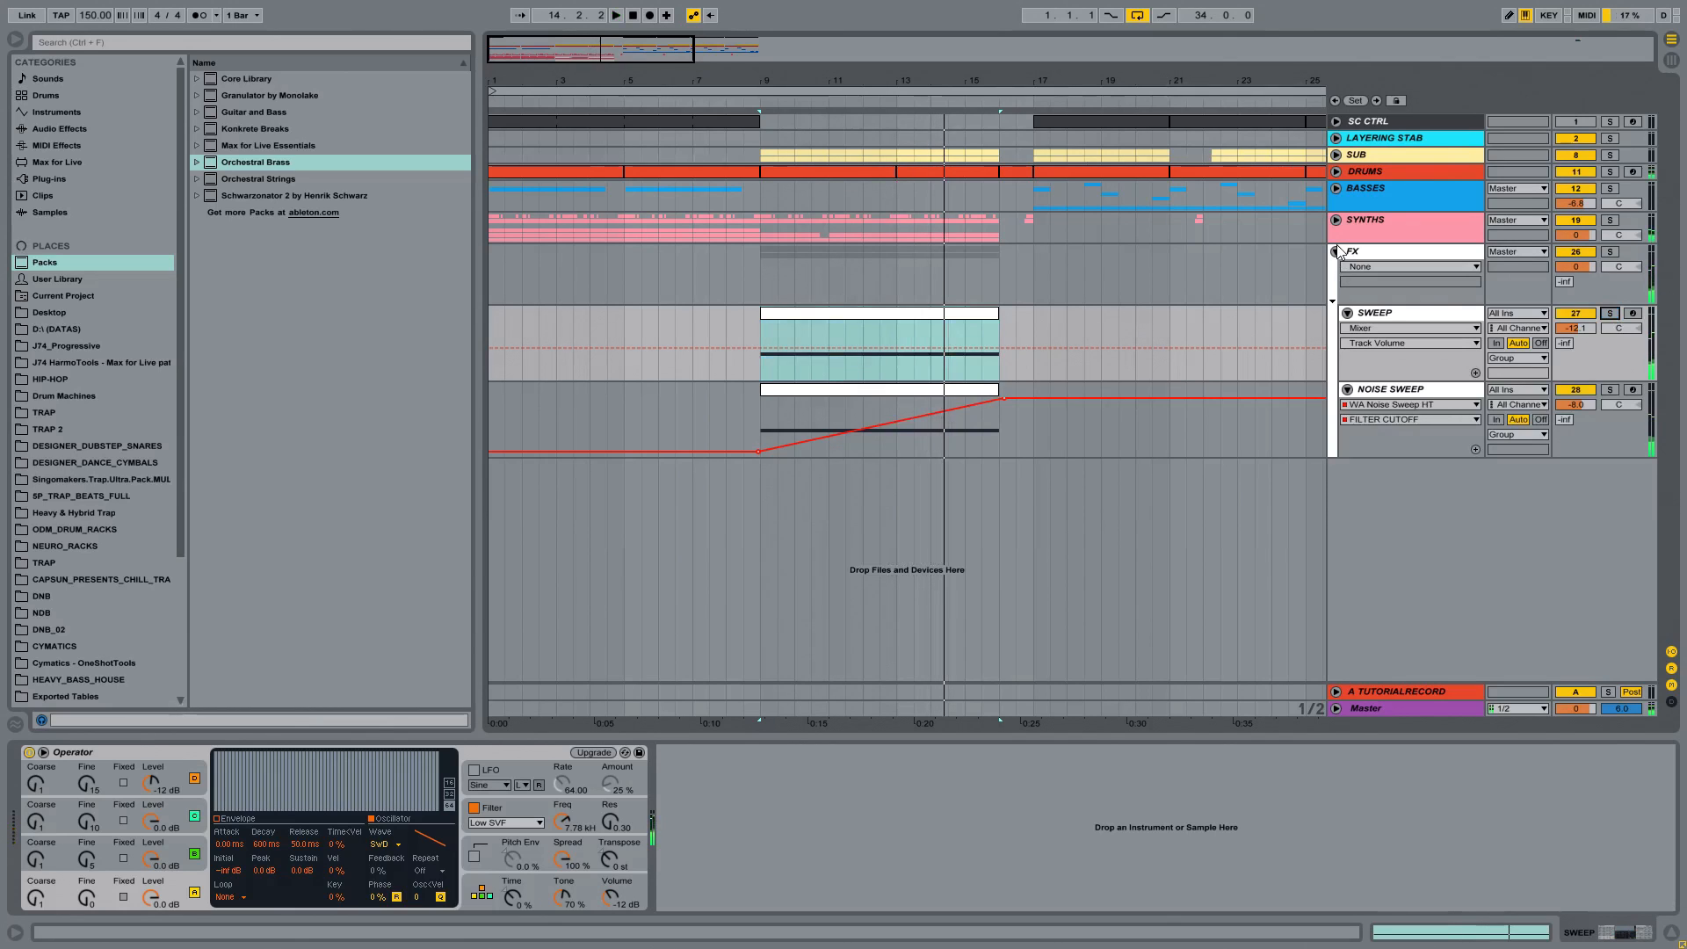
Step: Fold the FX group, bring the whole arrangement into view and hide the browser
click(1337, 252)
drag(1004, 84, 684, 76)
drag(479, 135, 390, 135)
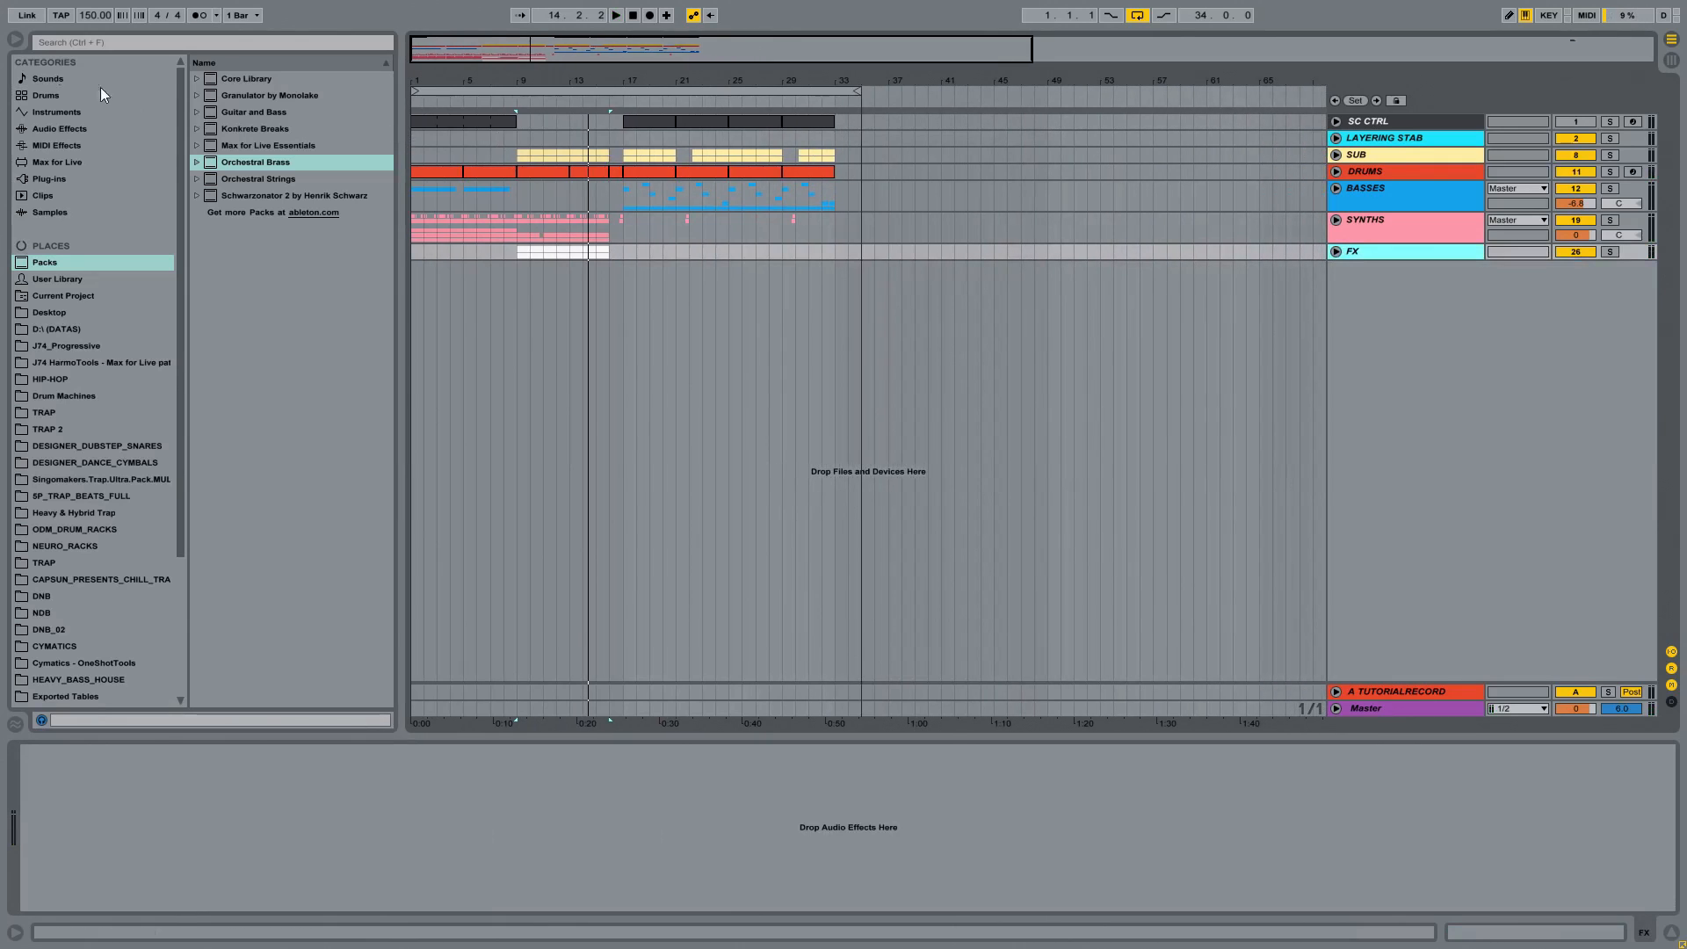
click(15, 40)
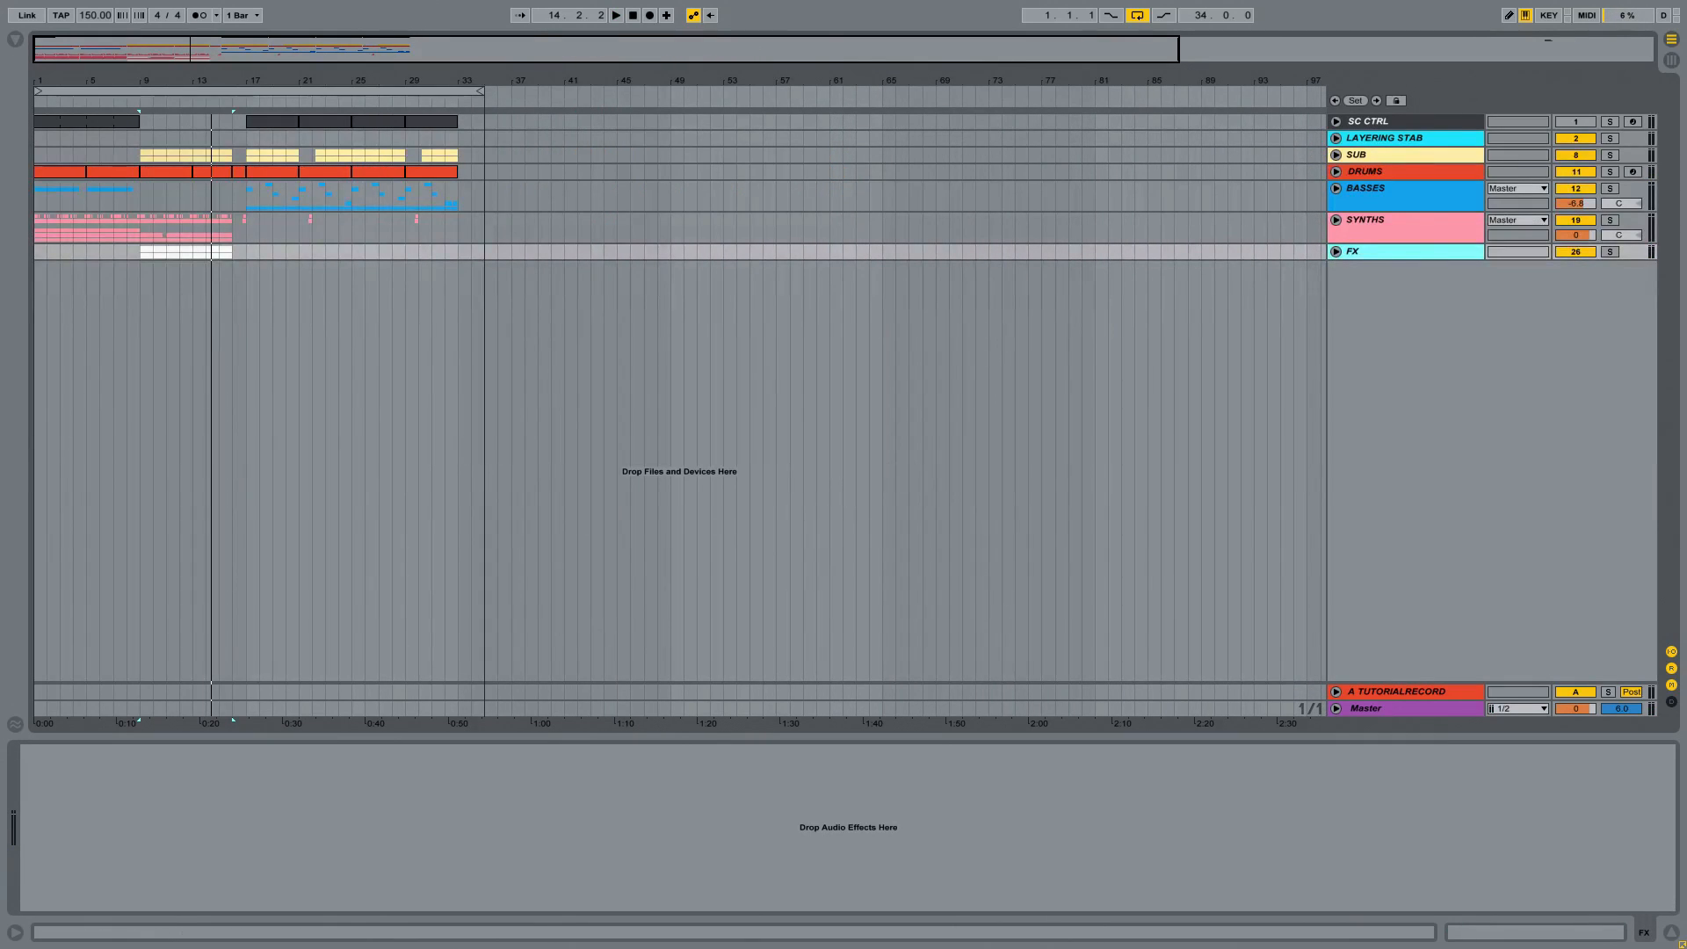